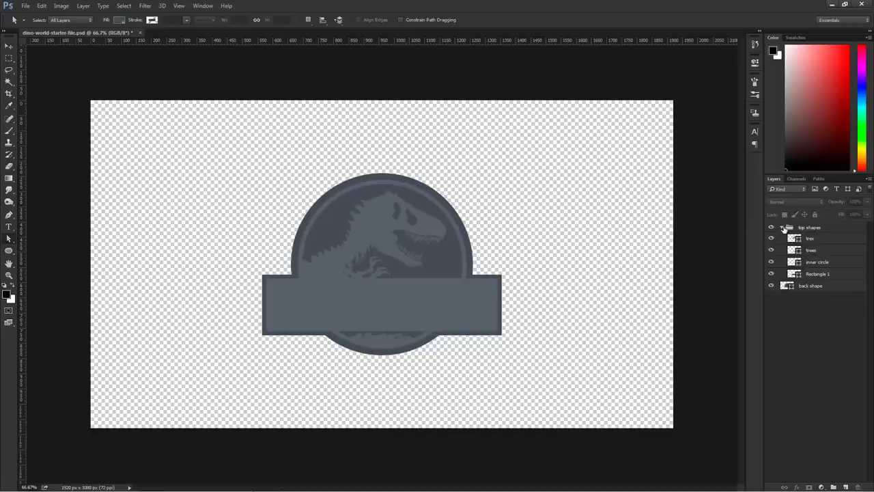
# Collapse the top shapes group and create a new 795 x 598 pixel document with a transparent background
pyautogui.click(783, 228)
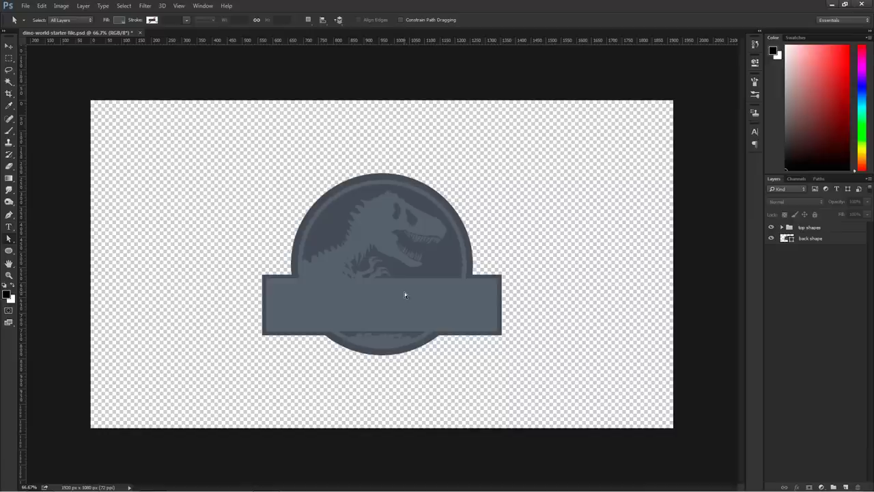
pyautogui.click(25, 5)
pyautogui.click(30, 11)
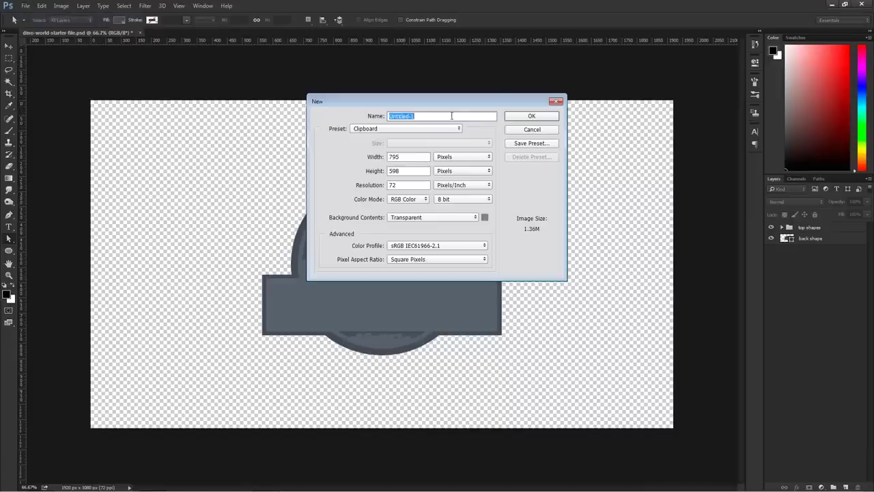
pyautogui.click(528, 119)
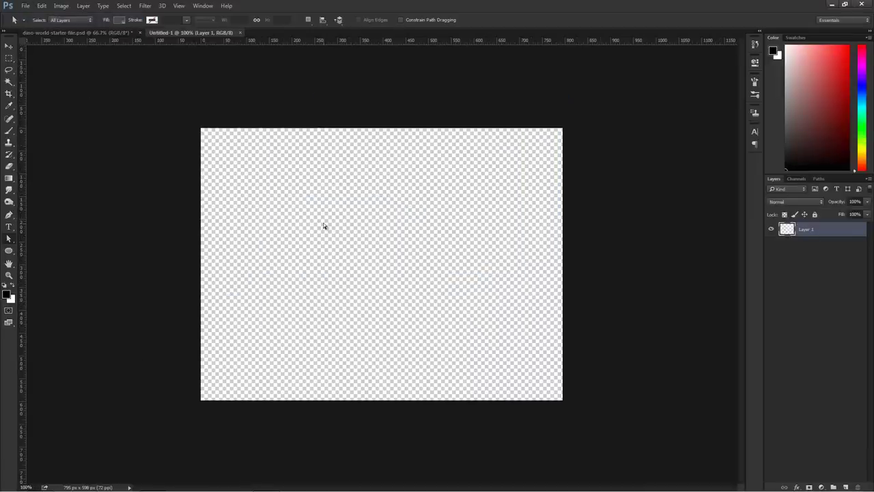
# Draw a closed, straight-sided C-like path about 310 x 274 px mid-canvas, using the Pen tool in Path mode
pyautogui.press('p')
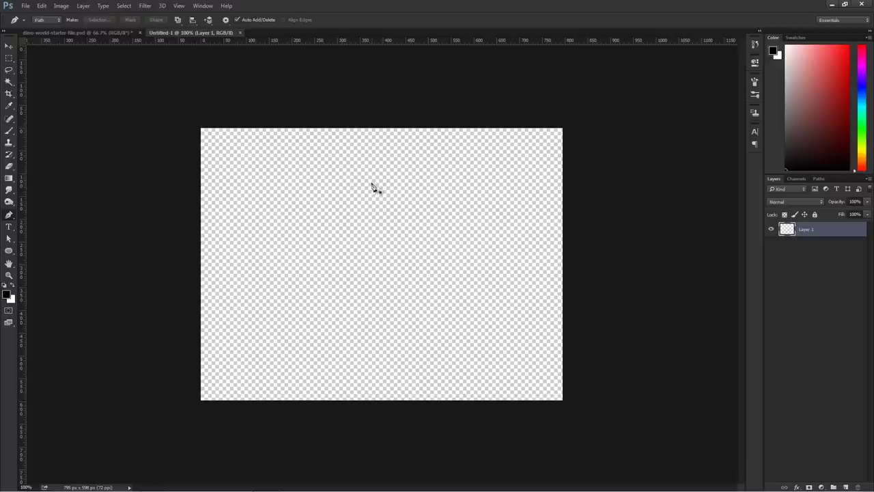
pyautogui.moveTo(394, 180); pyautogui.dragTo(400, 180)
pyautogui.click(354, 198)
pyautogui.click(340, 225)
pyautogui.click(323, 266)
pyautogui.click(337, 293)
pyautogui.click(349, 303)
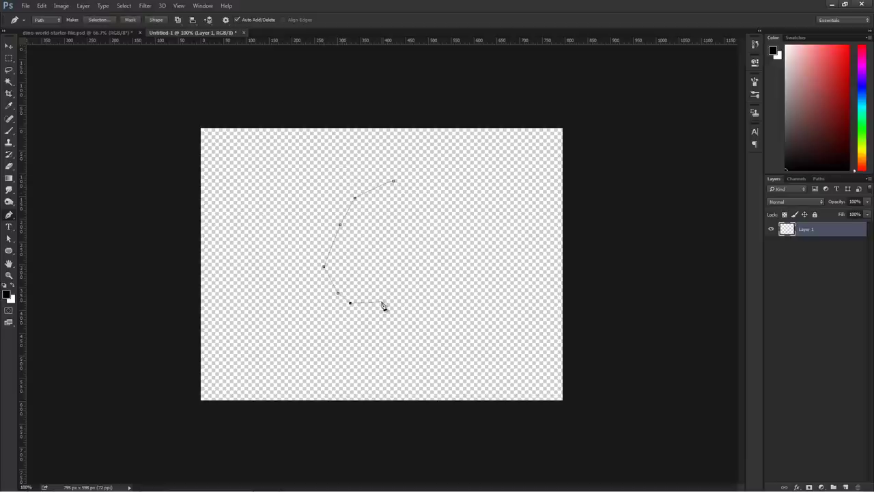
pyautogui.click(443, 282)
pyautogui.click(464, 228)
pyautogui.click(398, 242)
pyautogui.click(398, 208)
pyautogui.click(456, 203)
pyautogui.click(444, 178)
pyautogui.click(393, 181)
pyautogui.click(39, 21)
pyautogui.click(45, 28)
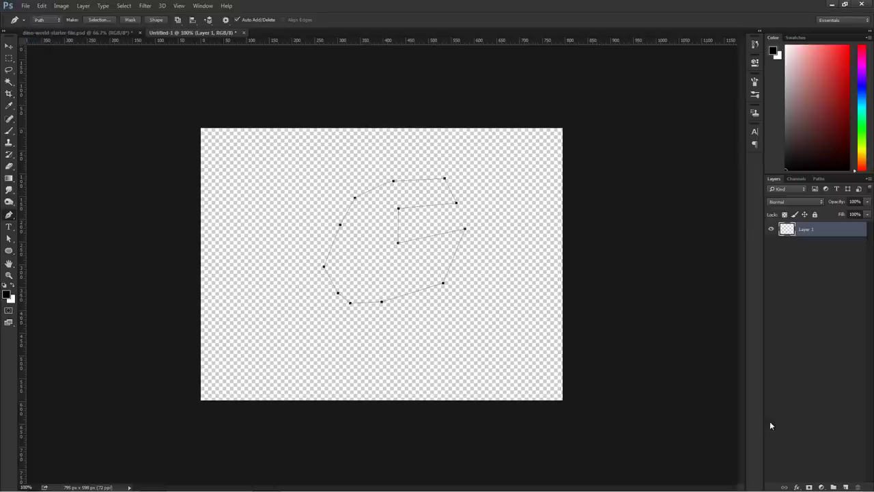
# Add a black (000000) Solid Color fill layer from the drawn path
pyautogui.click(822, 486)
pyautogui.click(804, 289)
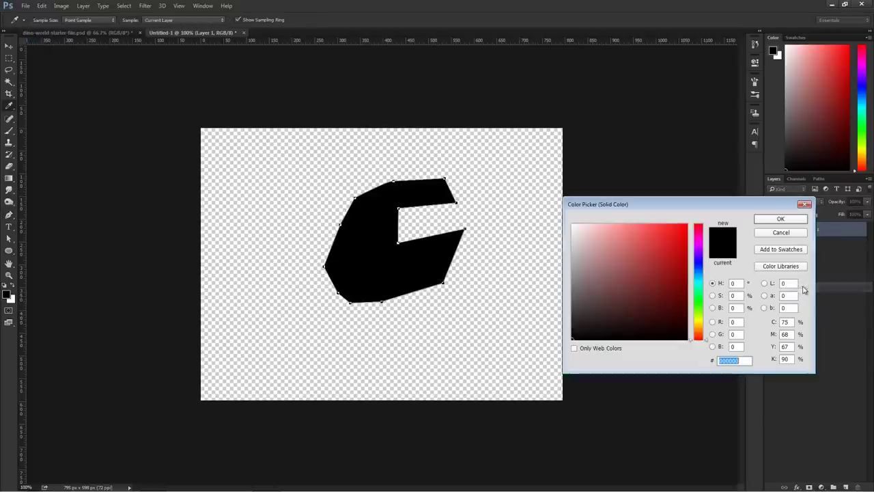
pyautogui.click(764, 219)
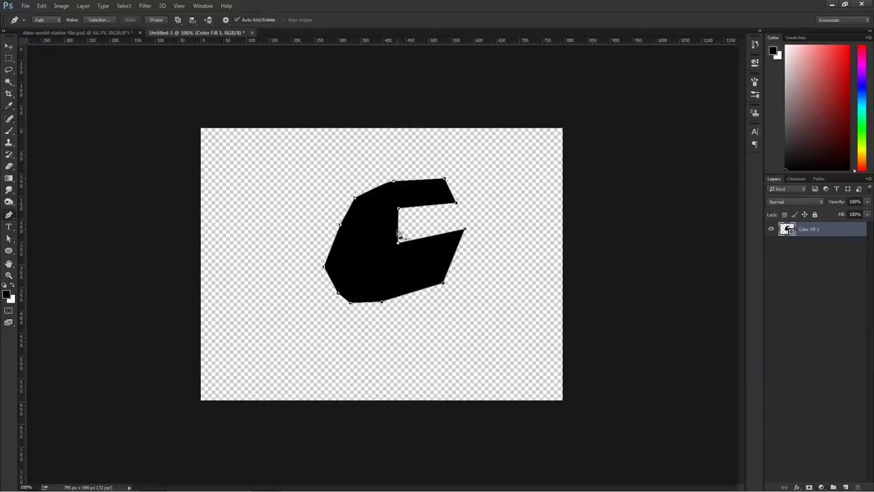
# Delete the temporary Work Path, select the Color Fill 1 Shape Path and return to the layer list
pyautogui.click(818, 178)
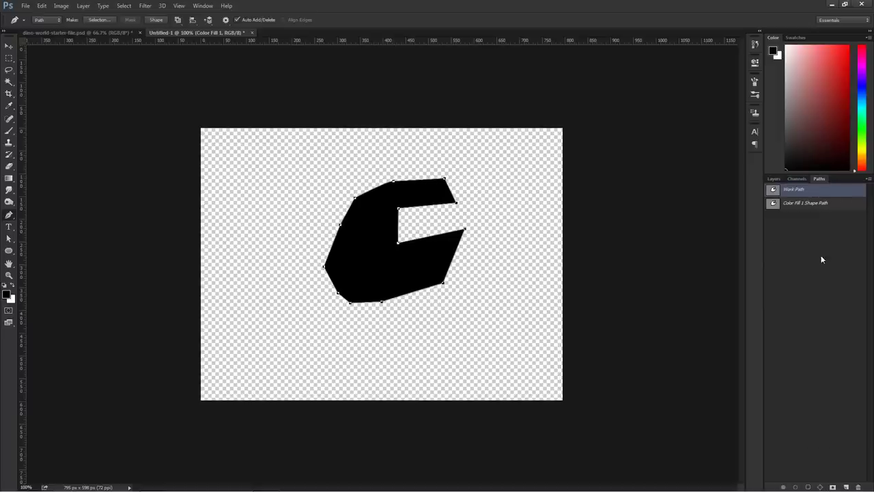
pyautogui.click(785, 206)
pyautogui.click(798, 191)
pyautogui.click(858, 487)
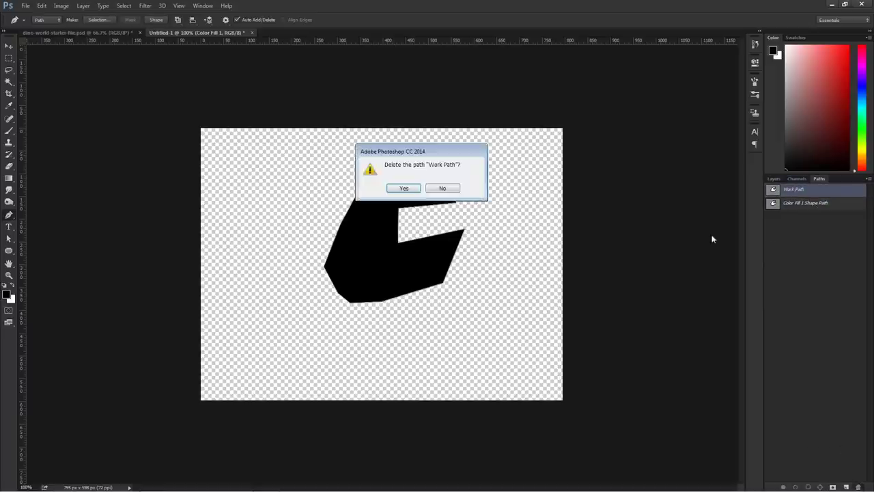
pyautogui.click(417, 191)
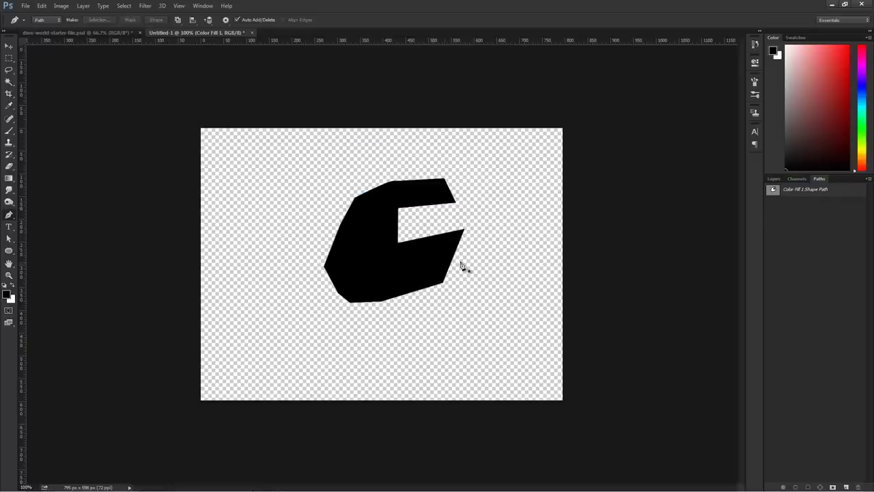
pyautogui.press('a')
pyautogui.click(792, 191)
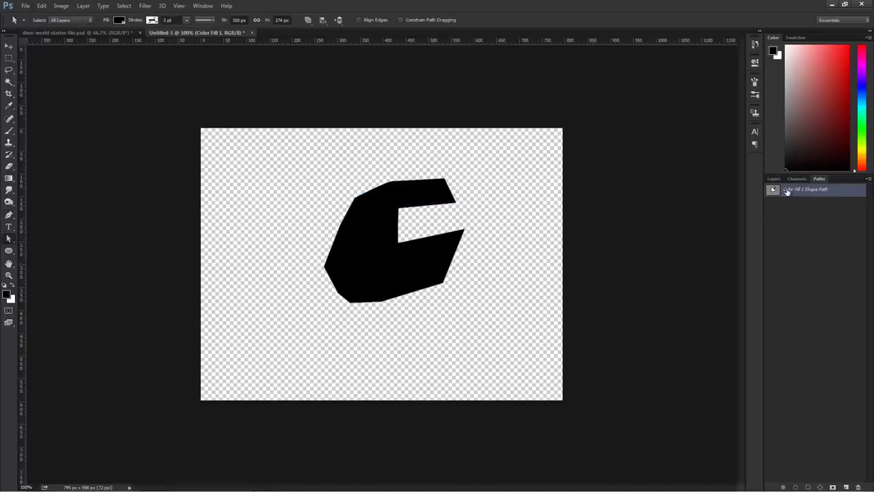
pyautogui.click(774, 179)
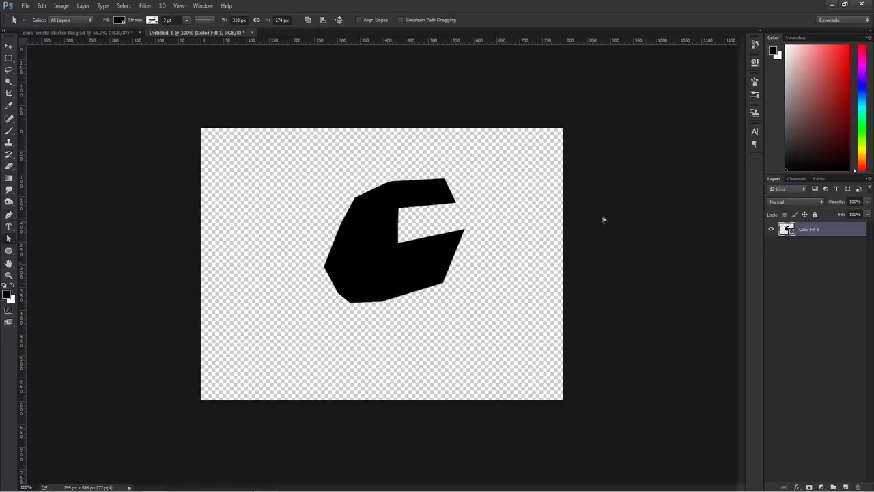
# Cut a triangular hole in the black shape by drawing a Pen path with Exclude Overlapping Shapes
pyautogui.click(12, 215)
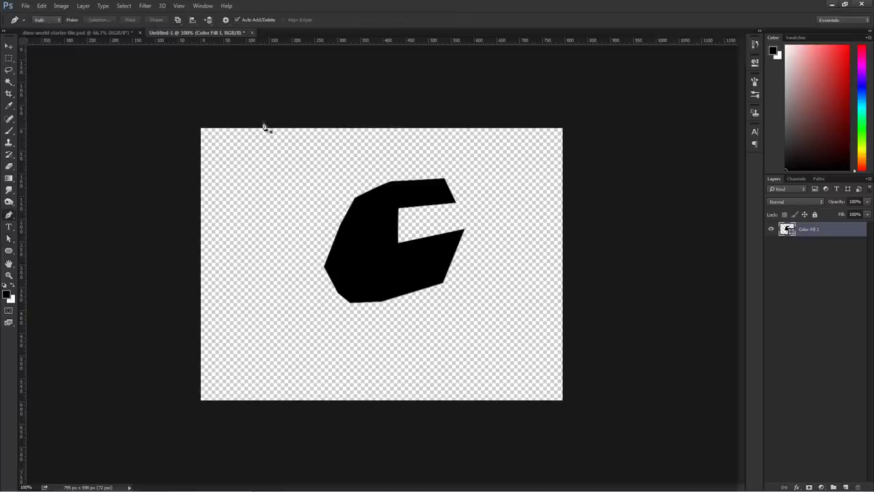
pyautogui.click(177, 21)
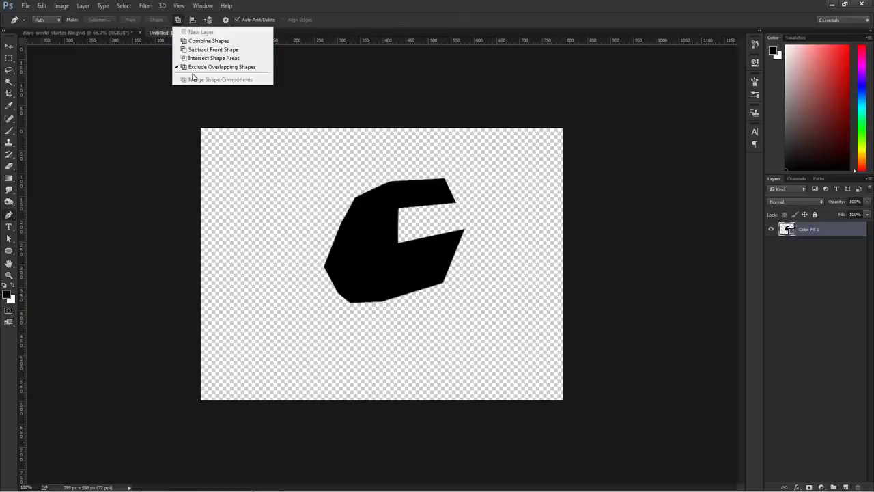
pyautogui.click(373, 210)
pyautogui.click(368, 205)
pyautogui.click(353, 250)
pyautogui.click(388, 262)
pyautogui.click(369, 205)
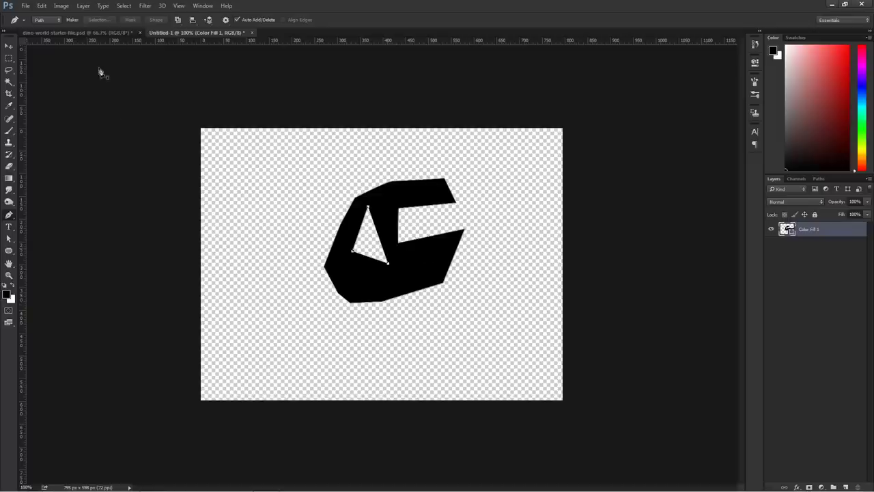
# Hide the Color Fill 1 layer in the practice document and draw a black circle 290 px in diameter
pyautogui.click(95, 33)
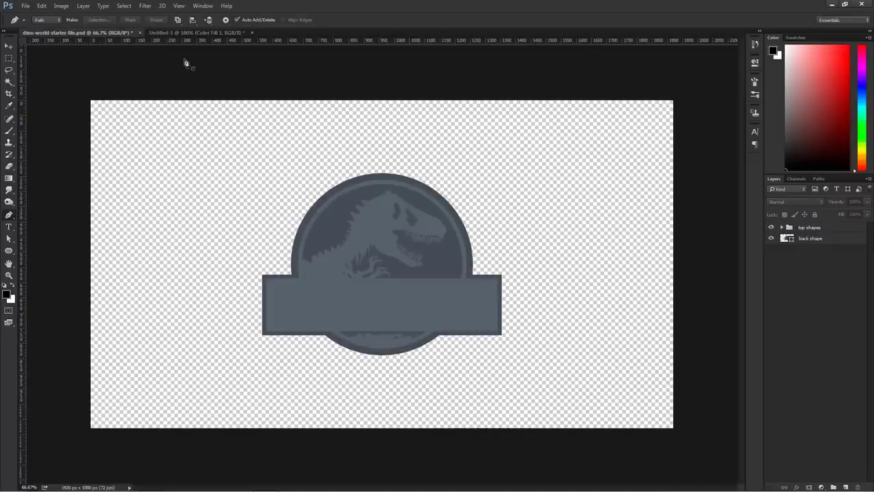
pyautogui.click(189, 33)
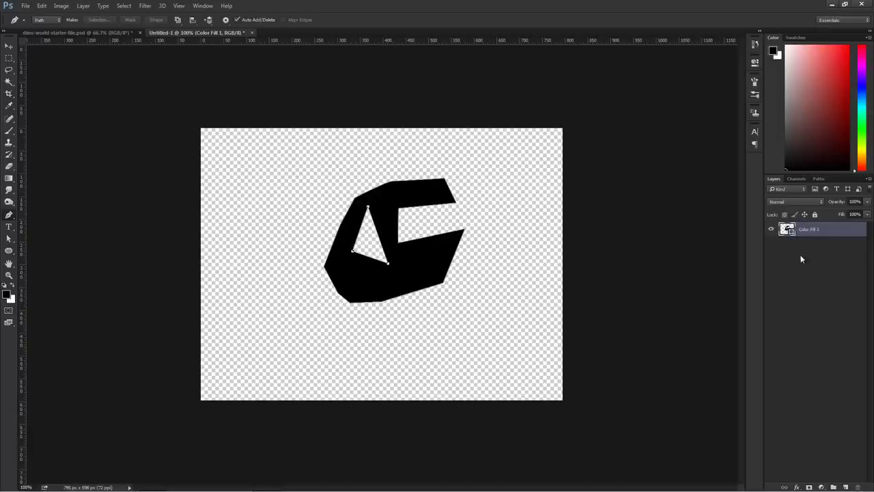
pyautogui.click(771, 230)
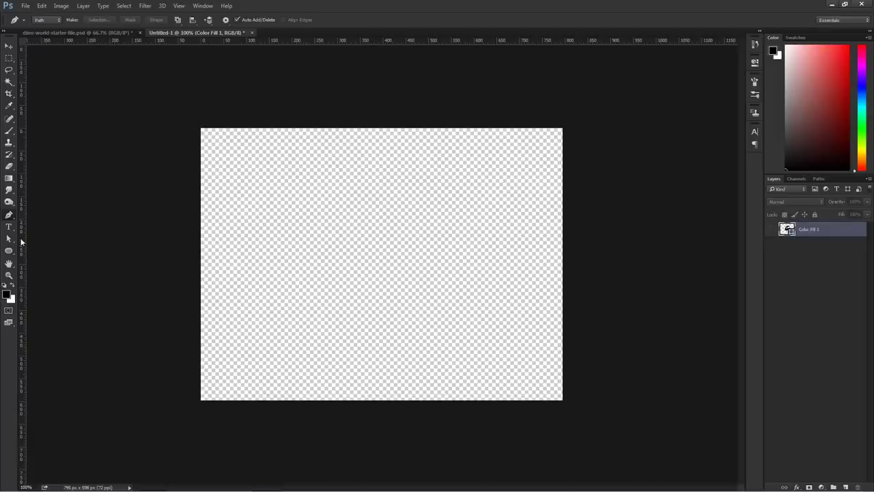
pyautogui.click(9, 250)
pyautogui.moveTo(289, 181); pyautogui.dragTo(435, 312)
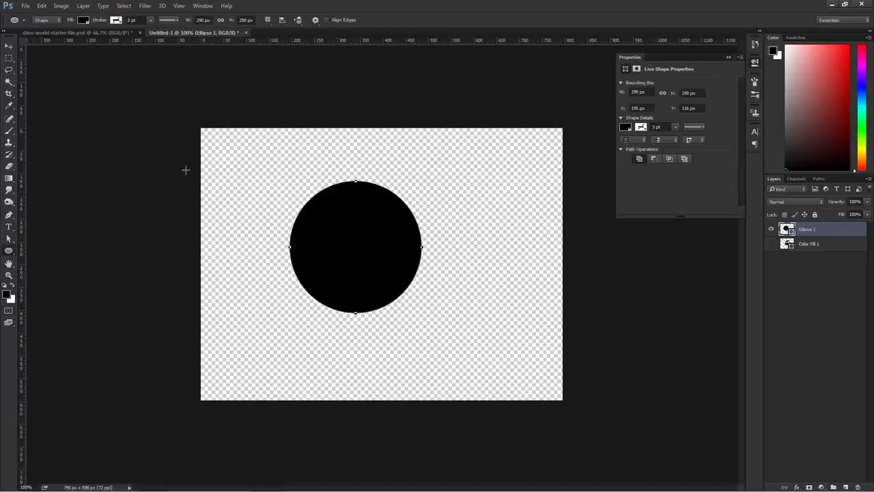
# Draw a black 398 x 89 px rectangle across the lower half of the circle with the Rectangle Tool in Shape mode
pyautogui.click(47, 21)
pyautogui.click(45, 25)
pyautogui.rightClick(9, 250)
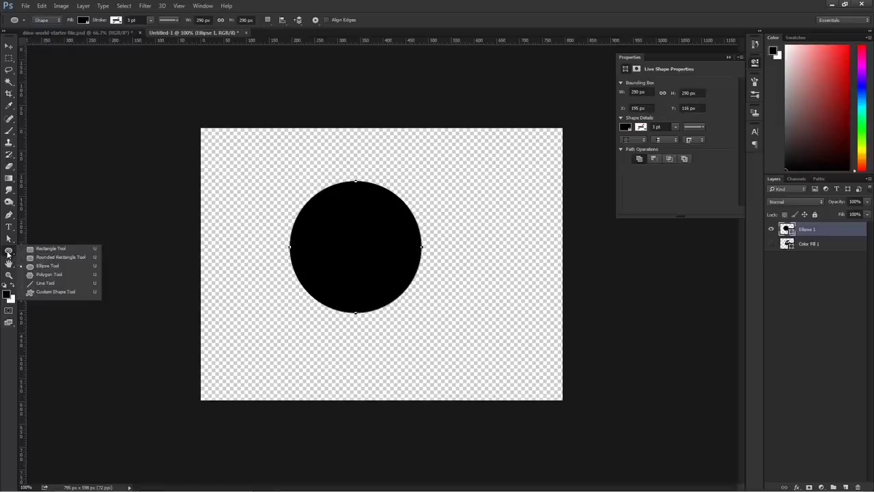
pyautogui.click(37, 250)
pyautogui.moveTo(263, 250); pyautogui.dragTo(444, 290)
# Merge the rectangle and ellipse layers into one shape layer and toggle its visibility to check it
pyautogui.keyDown('shift'); pyautogui.click(796, 246); pyautogui.keyUp('shift')
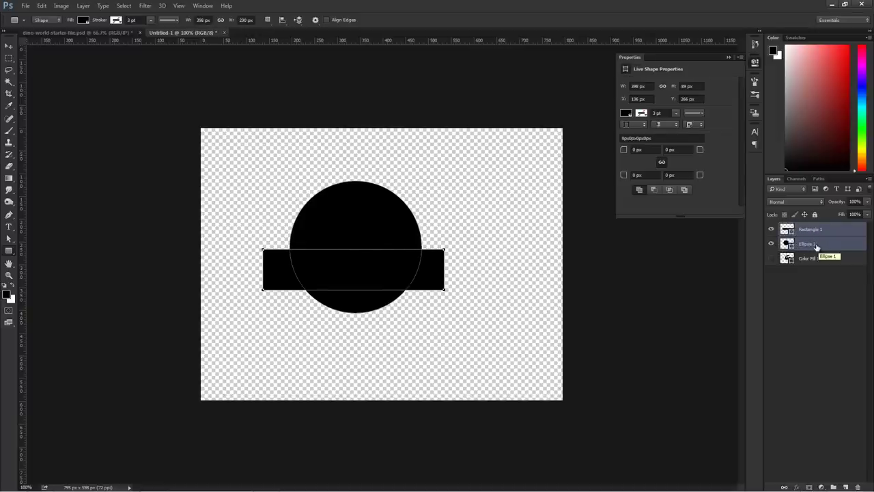
pyautogui.hotkey('ctrl', 'e')
pyautogui.click(773, 229)
pyautogui.click(772, 230)
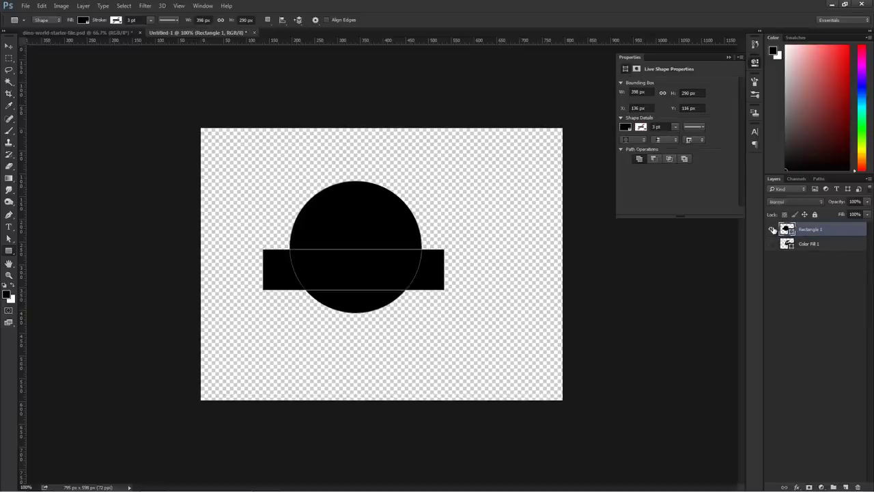
# Close the practice document without saving it
pyautogui.click(254, 32)
pyautogui.click(444, 191)
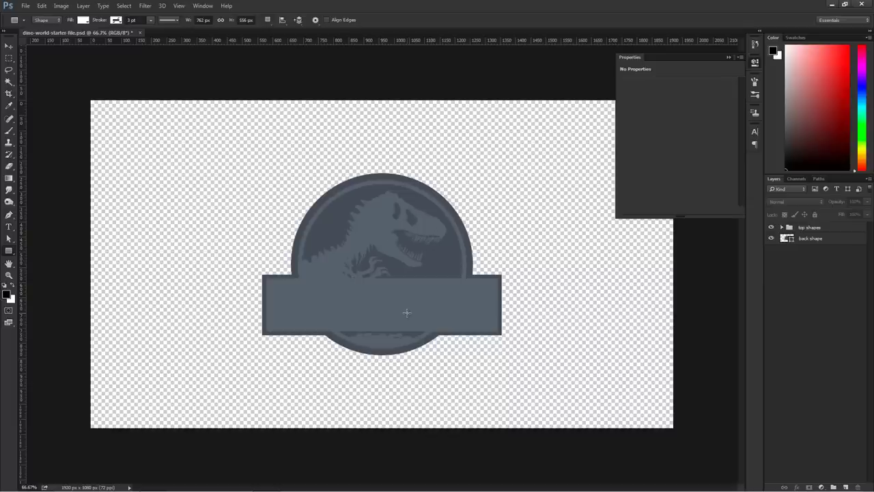
# Hide the top shapes group and add a pattern fill layer at 100% scale directly above the back shape layer
pyautogui.click(772, 226)
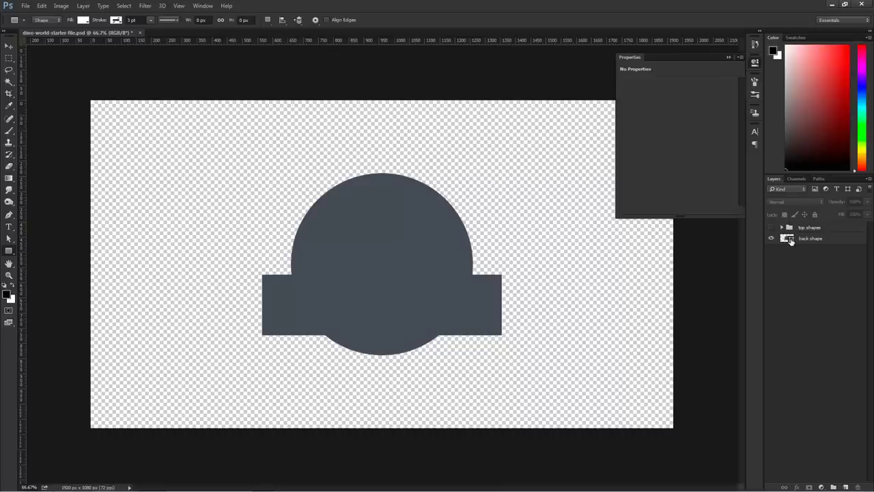
pyautogui.click(830, 241)
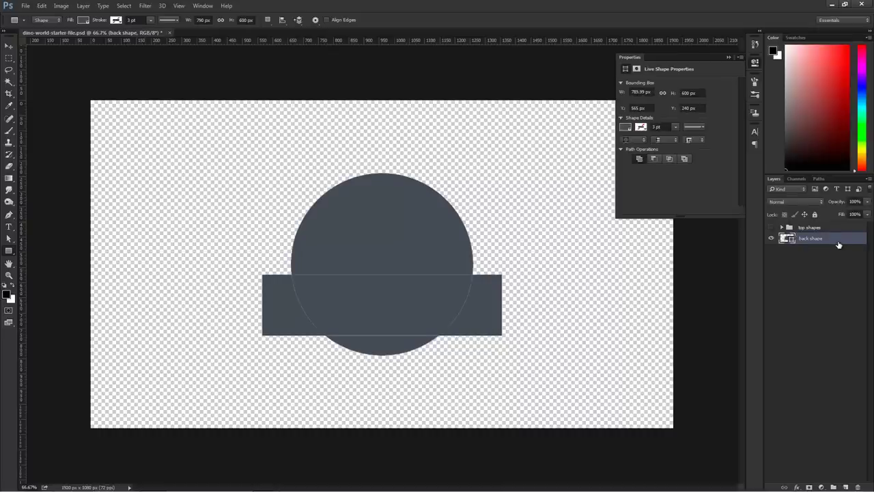
pyautogui.click(821, 486)
pyautogui.click(818, 305)
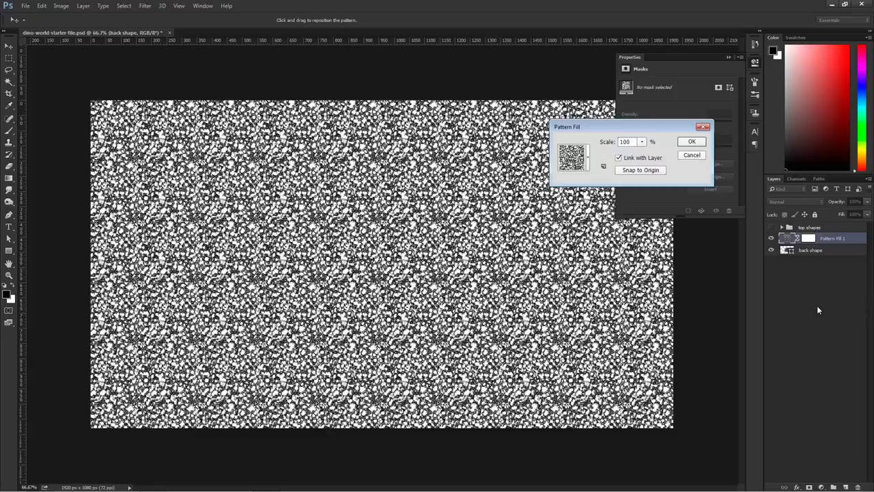
pyautogui.click(692, 142)
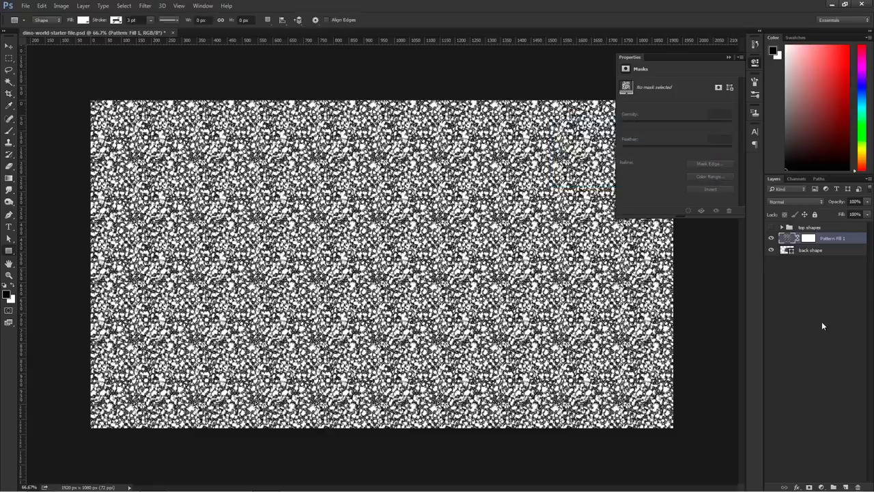
# Clip the Pattern Fill 1 layer to the back shape, then release and reapply the clipping mask
pyautogui.click(771, 239)
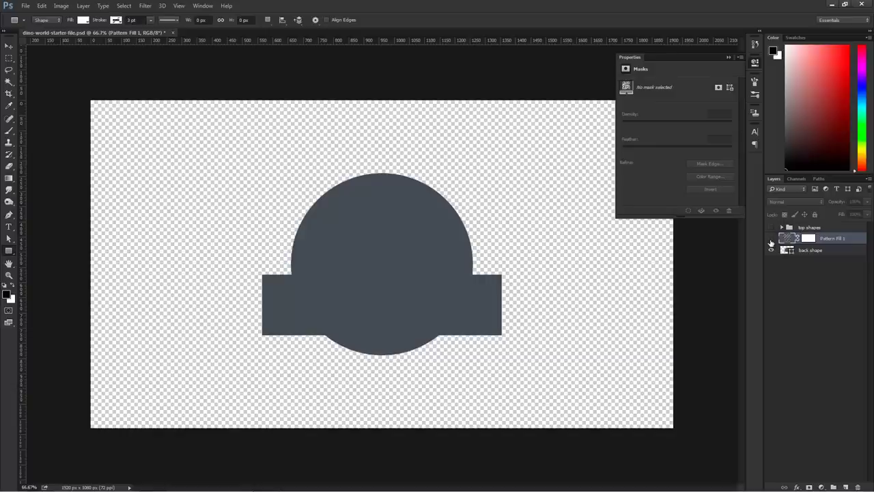
pyautogui.click(771, 238)
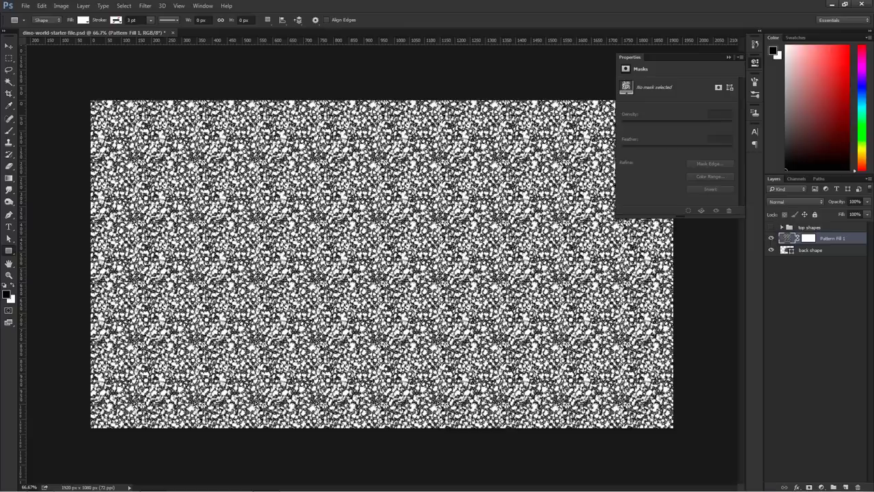
pyautogui.click(771, 238)
pyautogui.click(771, 238)
pyautogui.hotkey('ctrl', 'alt', 'g')
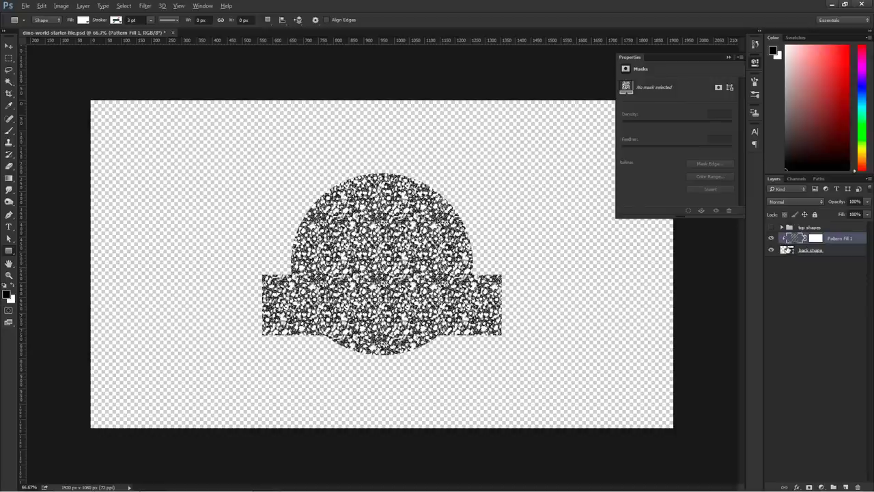
pyautogui.keyDown('alt'); pyautogui.click(785, 244); pyautogui.keyUp('alt')
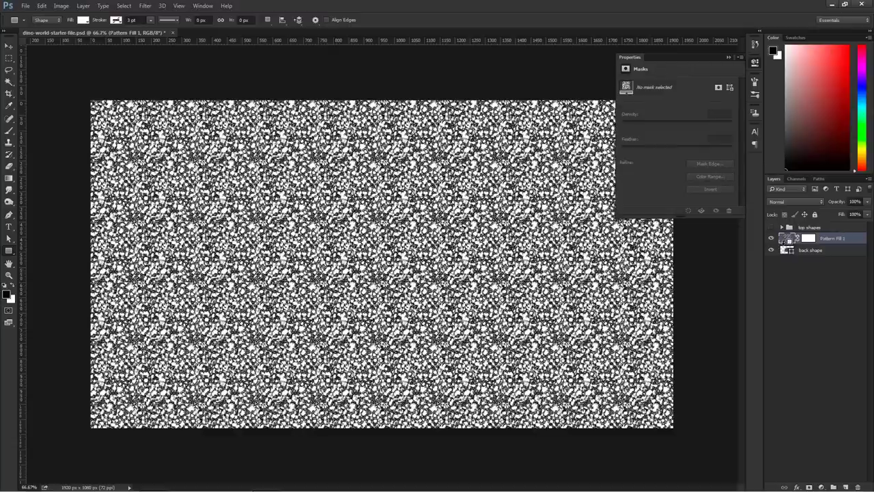
pyautogui.keyDown('alt'); pyautogui.click(789, 244); pyautogui.keyUp('alt')
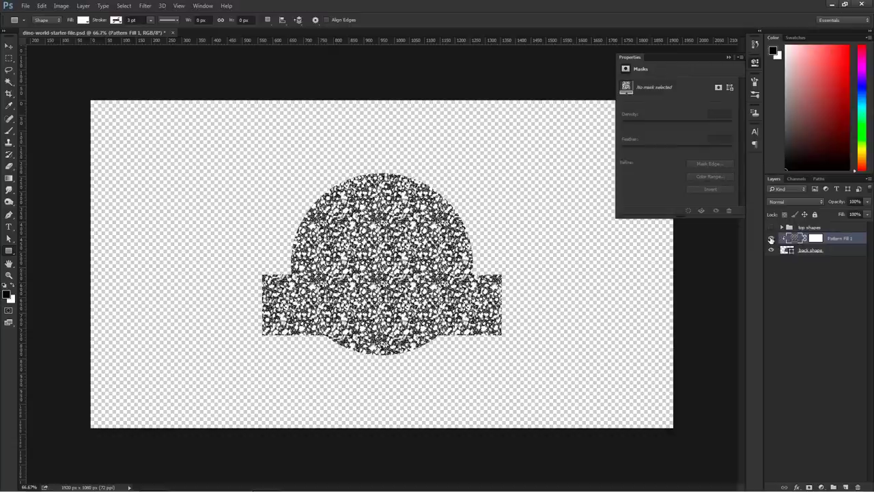
# Edit the Pattern Fill 1 layer and replace the available pattern presets with the Erodible Textures set
pyautogui.doubleClick(793, 239)
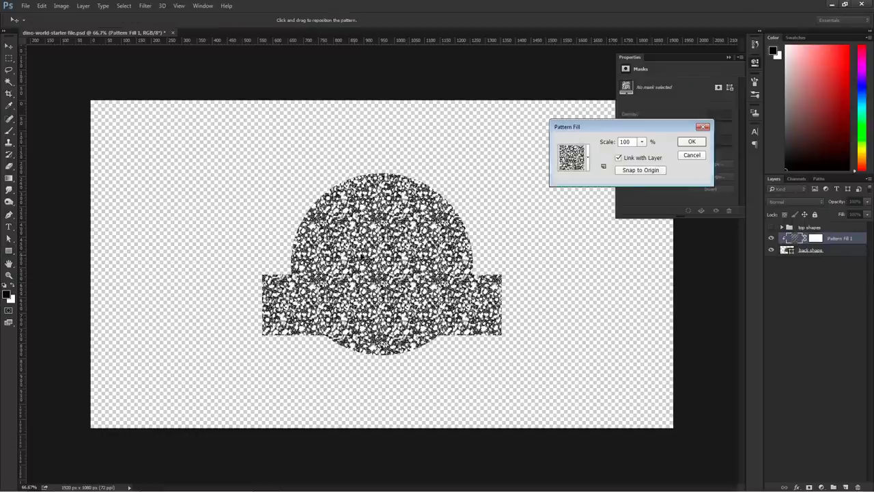
pyautogui.moveTo(626, 128); pyautogui.dragTo(622, 130)
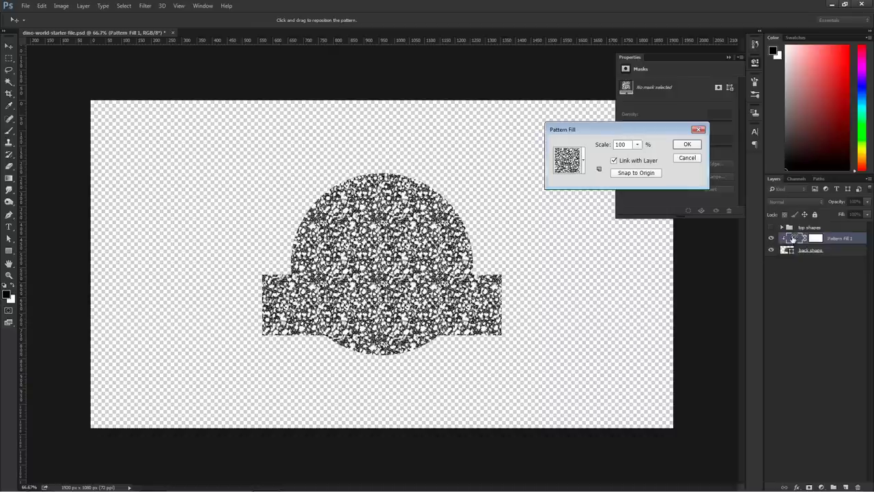
pyautogui.moveTo(602, 131); pyautogui.dragTo(605, 146)
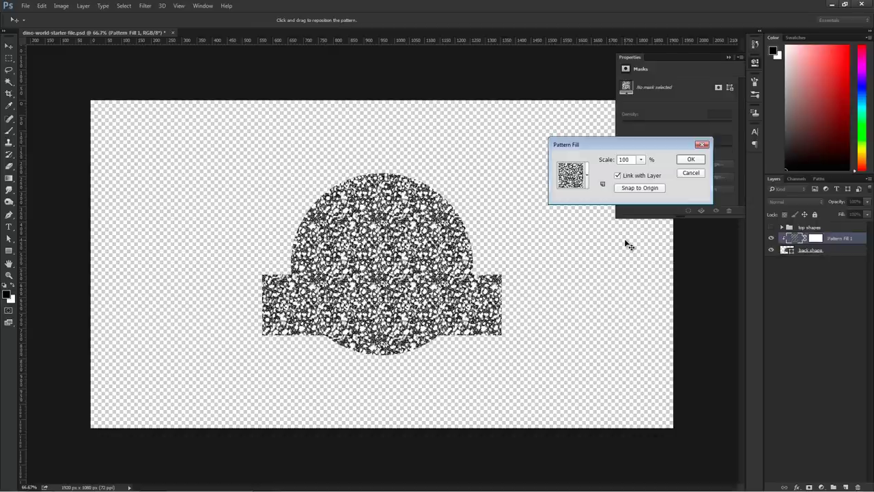
pyautogui.click(587, 180)
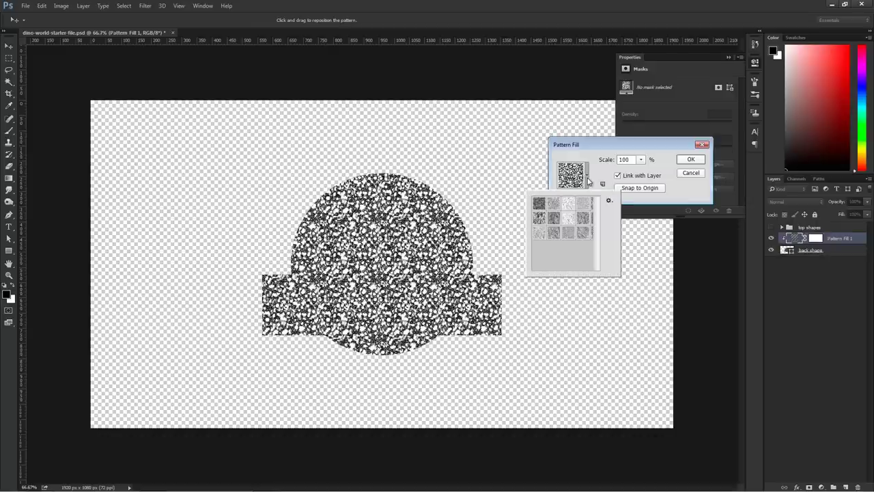
pyautogui.click(609, 199)
pyautogui.click(585, 174)
pyautogui.click(588, 177)
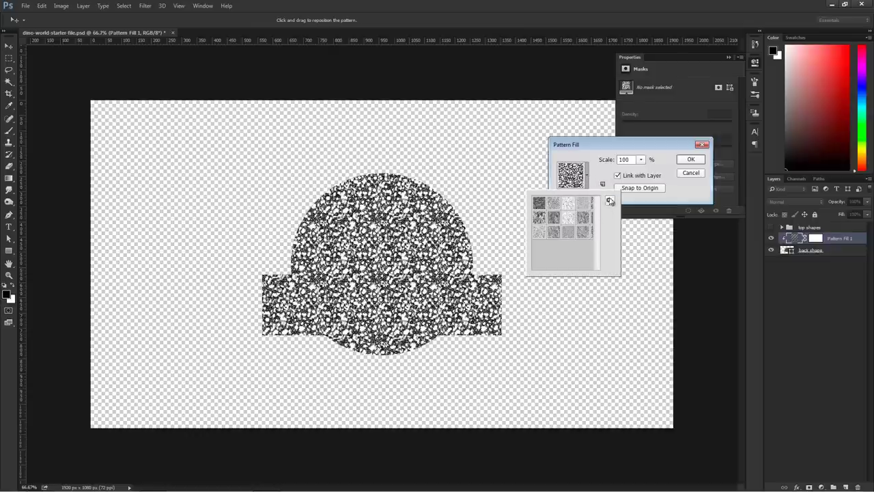
pyautogui.click(609, 200)
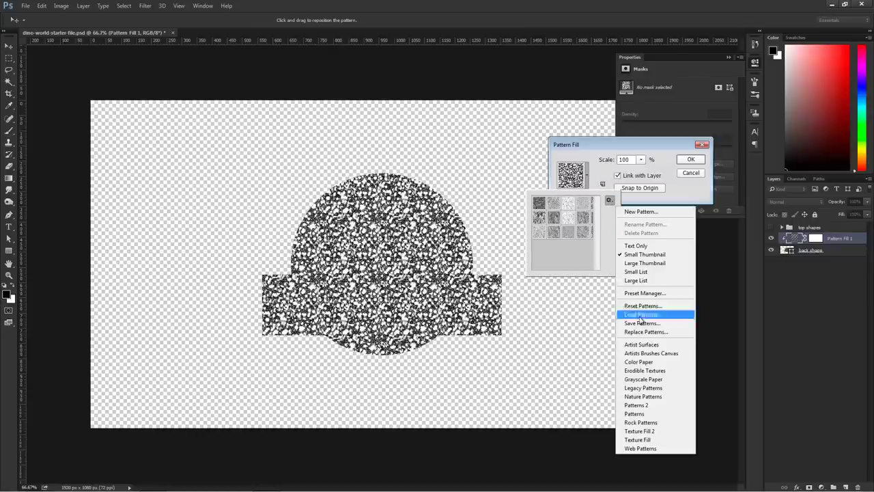
pyautogui.click(661, 370)
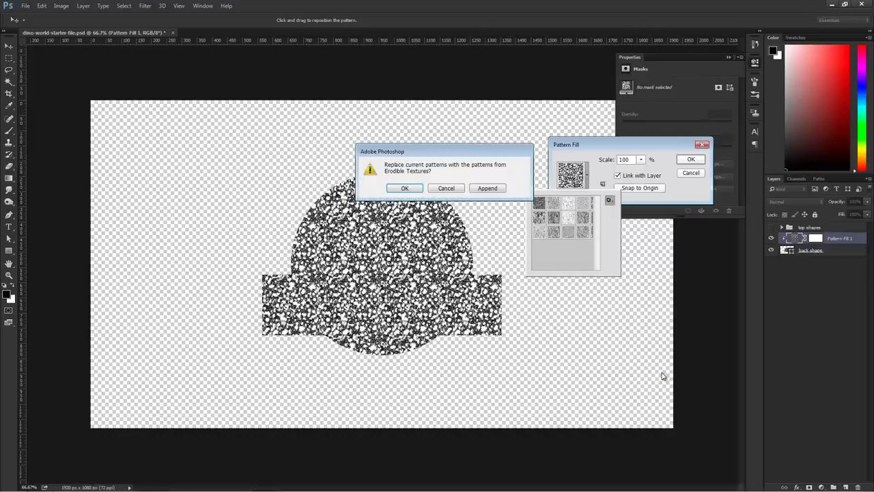
pyautogui.click(403, 189)
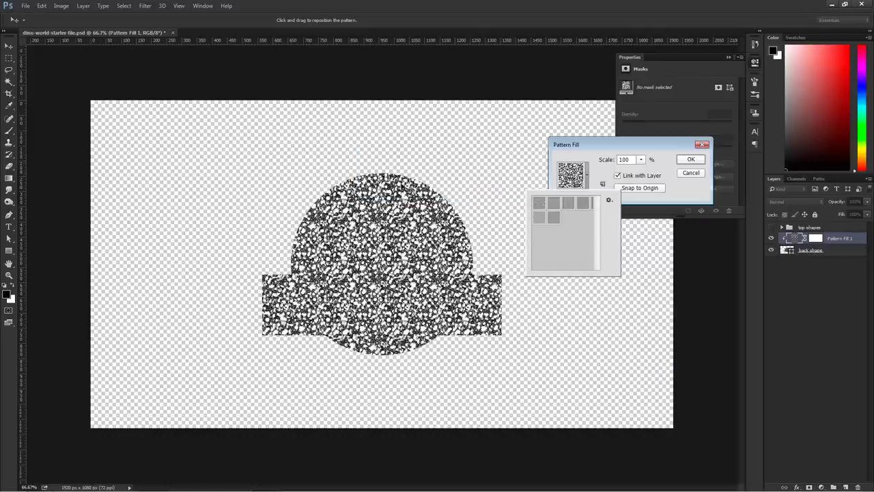
# Apply the Sandpaper pattern to the Pattern Fill 1 layer, checking the pattern's name without renaming it
pyautogui.click(552, 218)
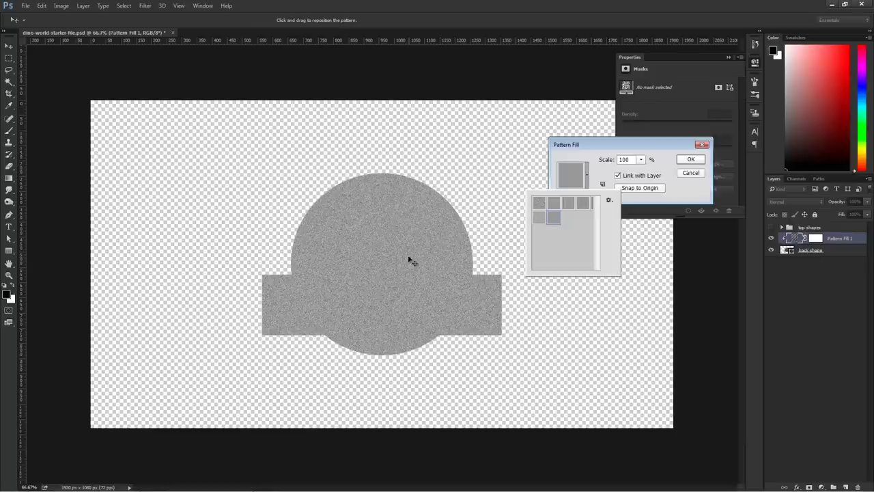
pyautogui.rightClick(564, 221)
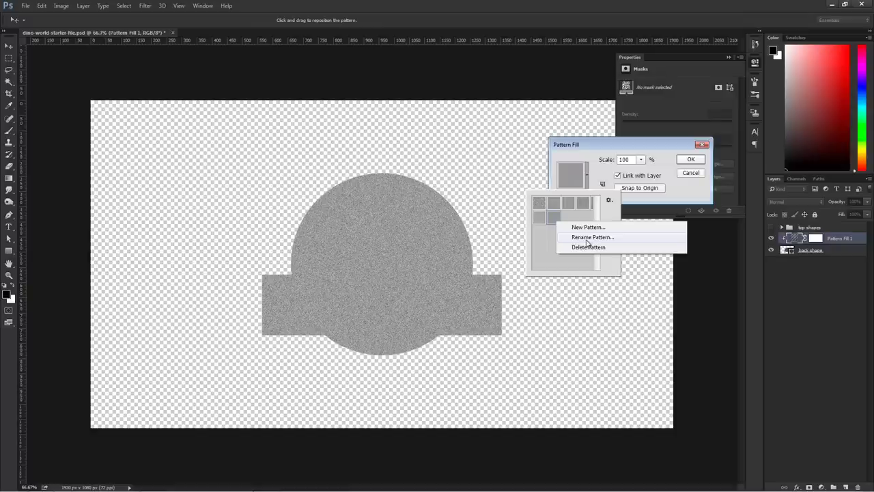
pyautogui.click(587, 239)
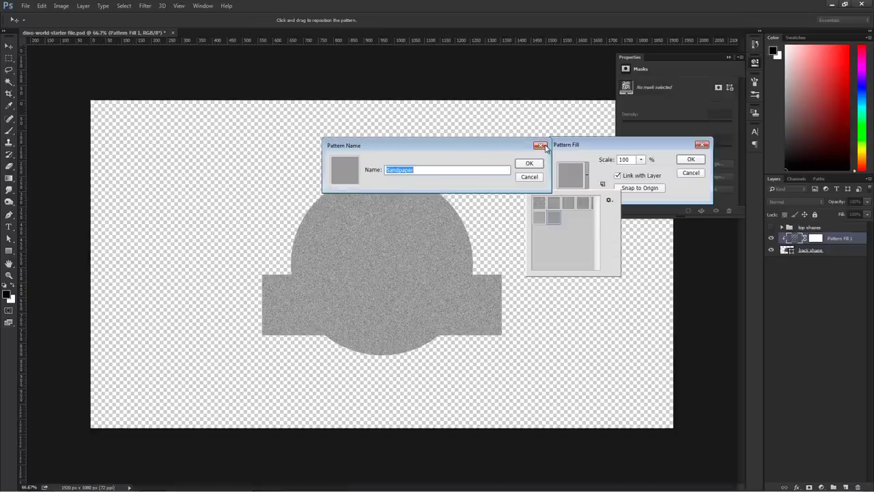
pyautogui.click(544, 146)
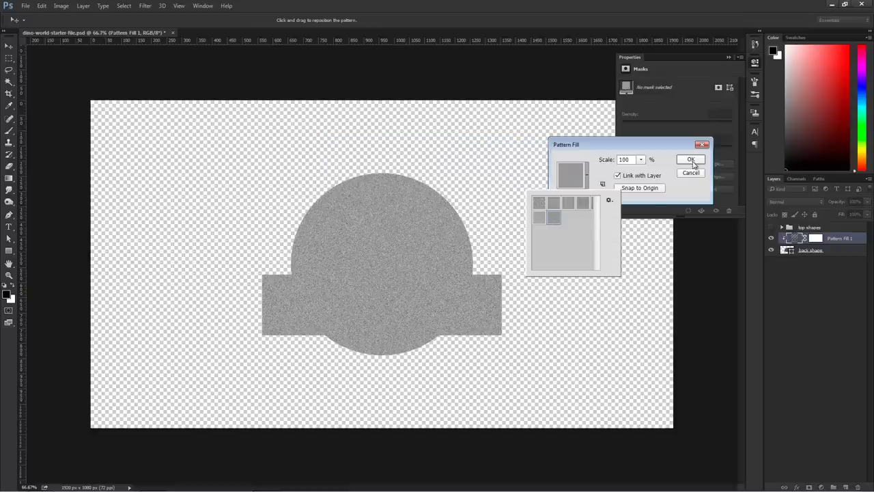
pyautogui.click(692, 161)
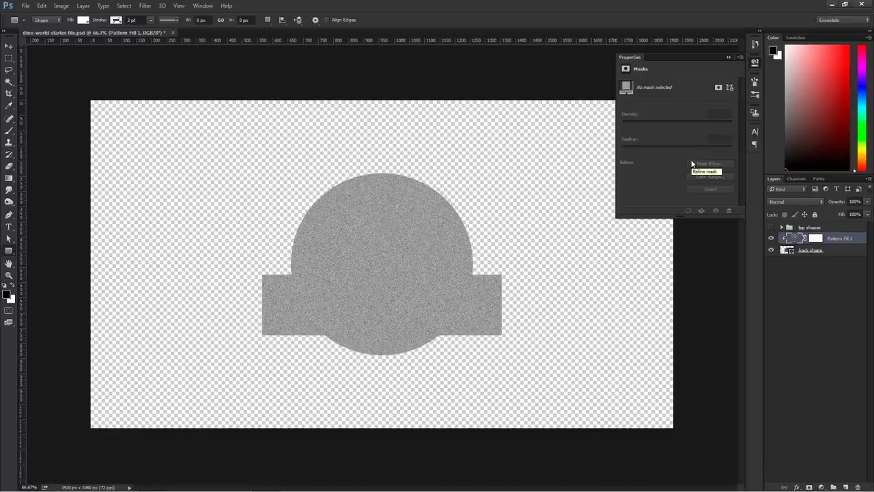
# Set the Pattern Fill 1 layer's blend mode to Soft Light and its opacity to 40%
pyautogui.click(792, 201)
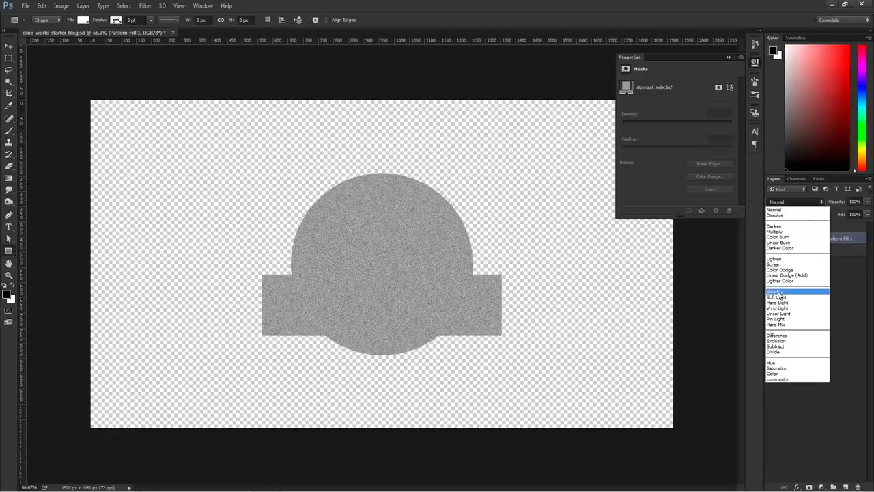
pyautogui.click(778, 297)
pyautogui.click(855, 201)
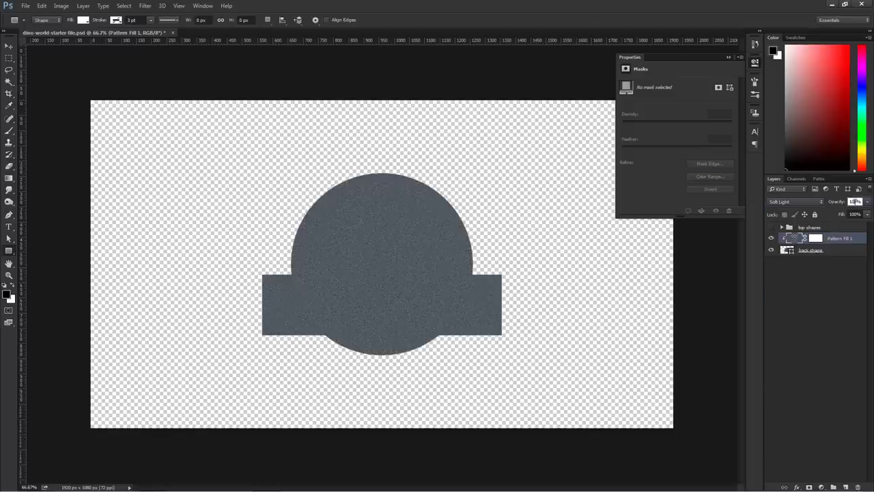
pyautogui.write('90')
pyautogui.press('Return')
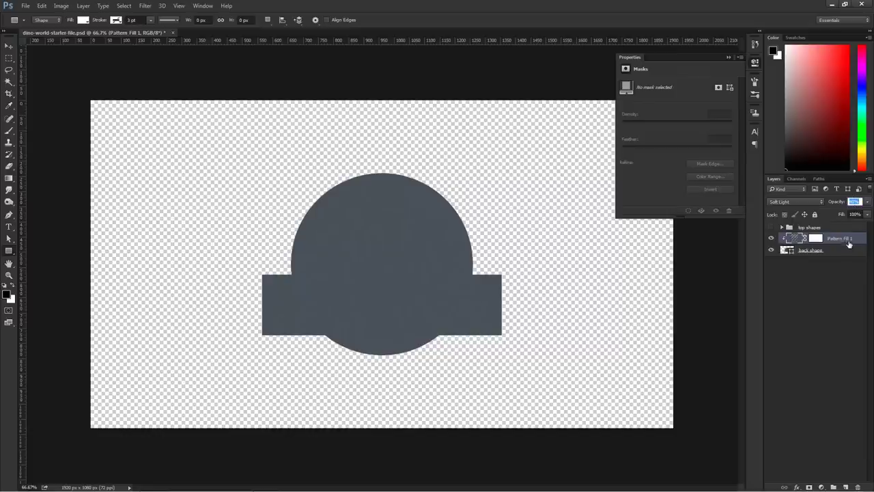
pyautogui.click(842, 252)
pyautogui.click(816, 241)
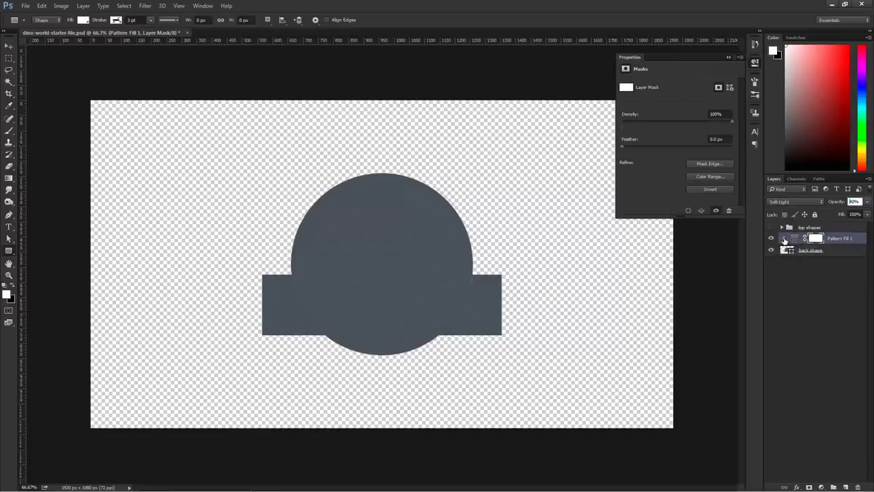
# Add a second pattern fill layer above Pattern Fill 1 and clip it to the back shape
pyautogui.click(819, 486)
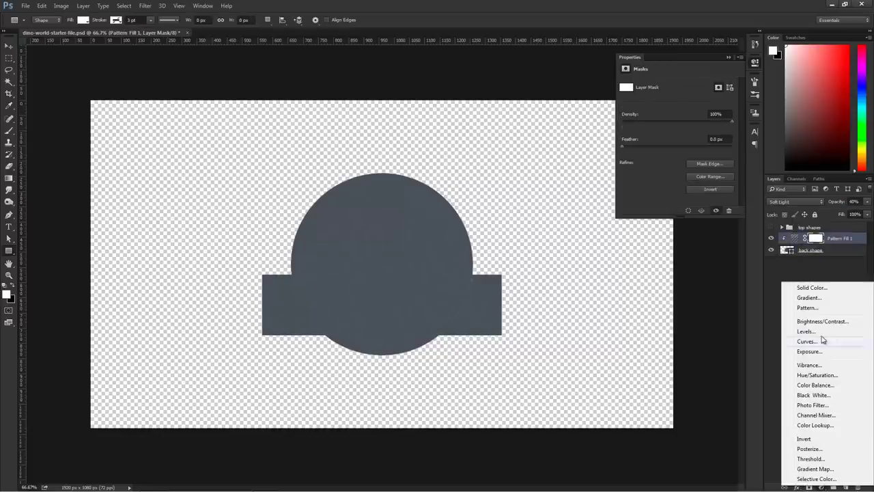
pyautogui.click(817, 309)
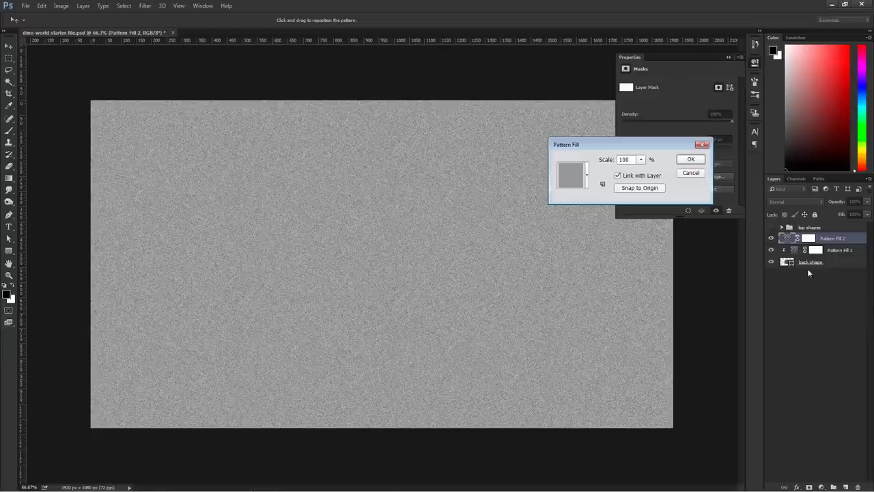
pyautogui.click(690, 159)
pyautogui.hotkey('ctrl', 'alt', 'g')
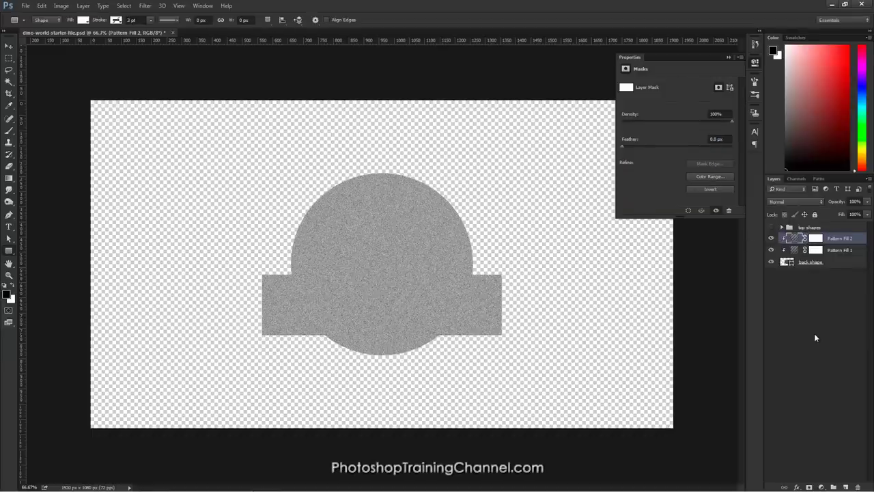
# Edit the Pattern Fill 2 layer and replace the available pattern presets with the Texture Fill set
pyautogui.doubleClick(793, 239)
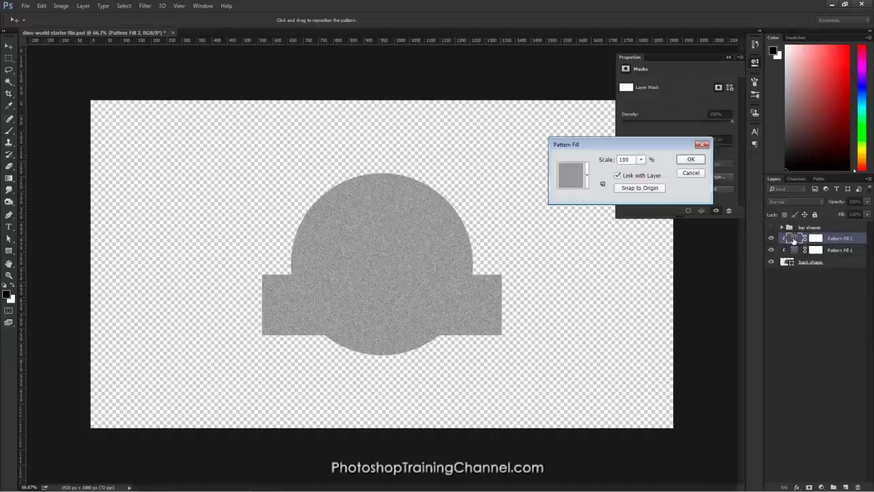
pyautogui.moveTo(616, 142); pyautogui.dragTo(577, 145)
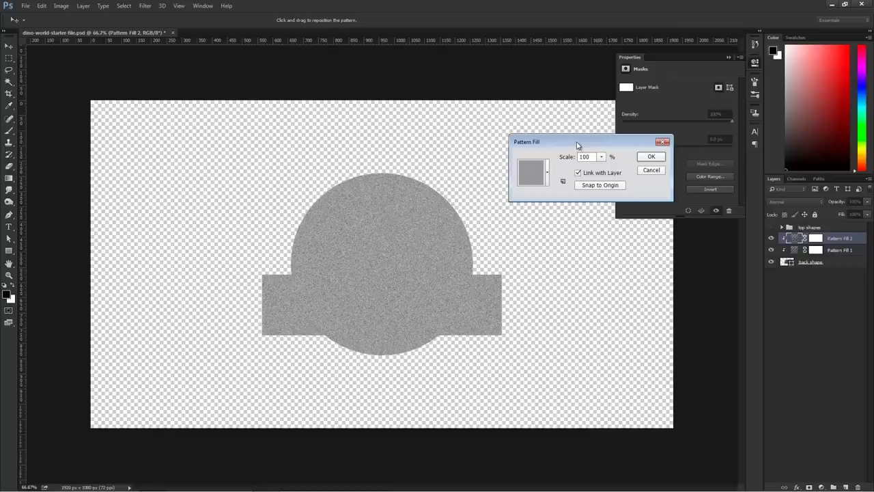
pyautogui.click(547, 170)
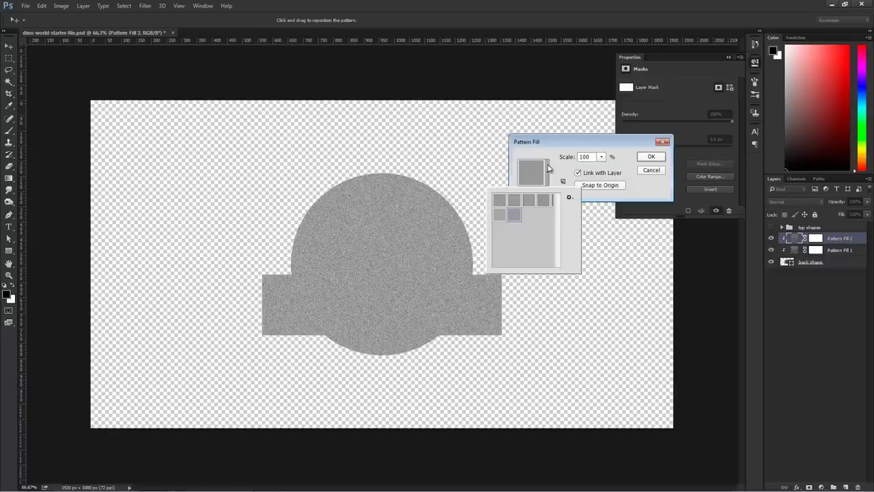
pyautogui.click(570, 198)
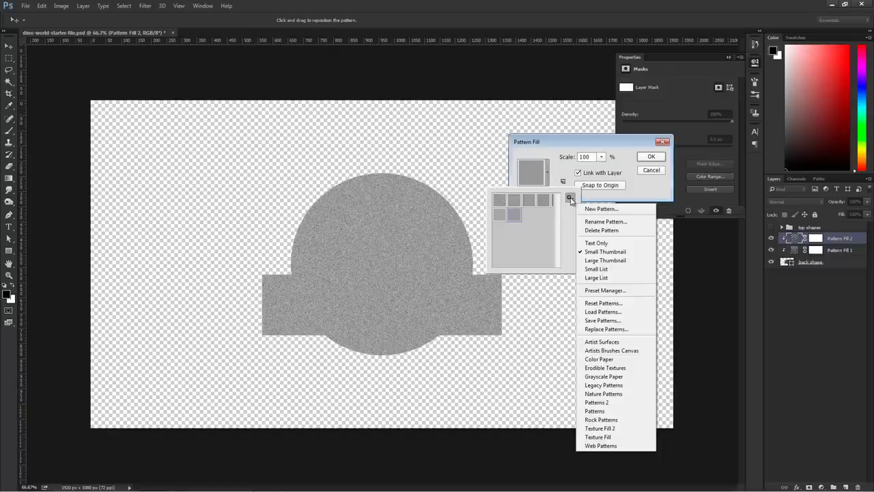
pyautogui.click(618, 438)
pyautogui.click(409, 190)
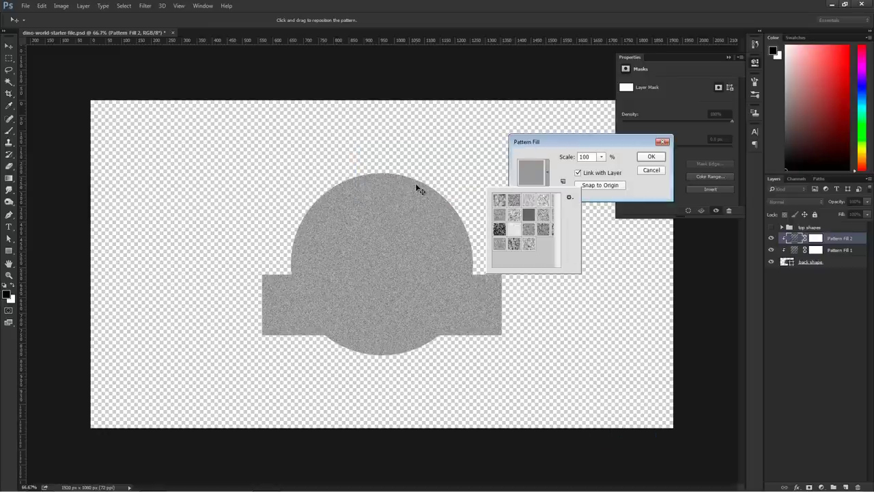
# Apply the Rust Flakes pattern to the Pattern Fill 2 layer and set its blend mode to Multiply
pyautogui.click(499, 245)
pyautogui.rightClick(500, 248)
pyautogui.click(517, 264)
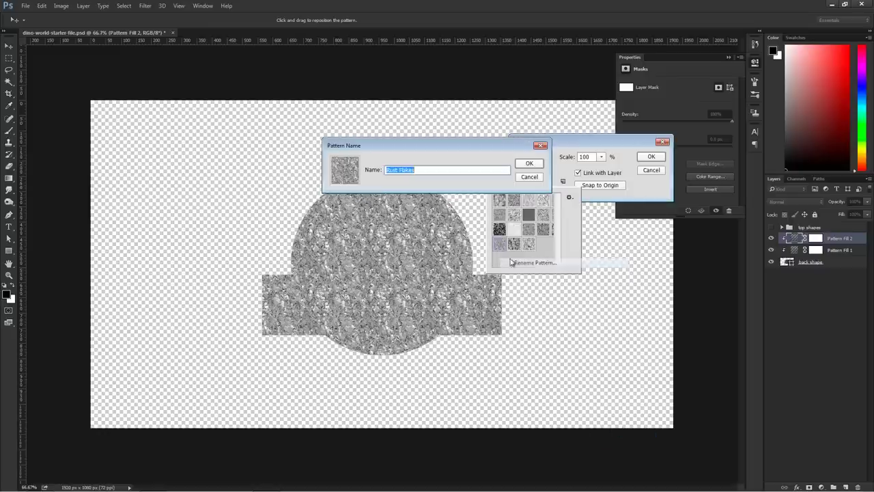
pyautogui.click(541, 146)
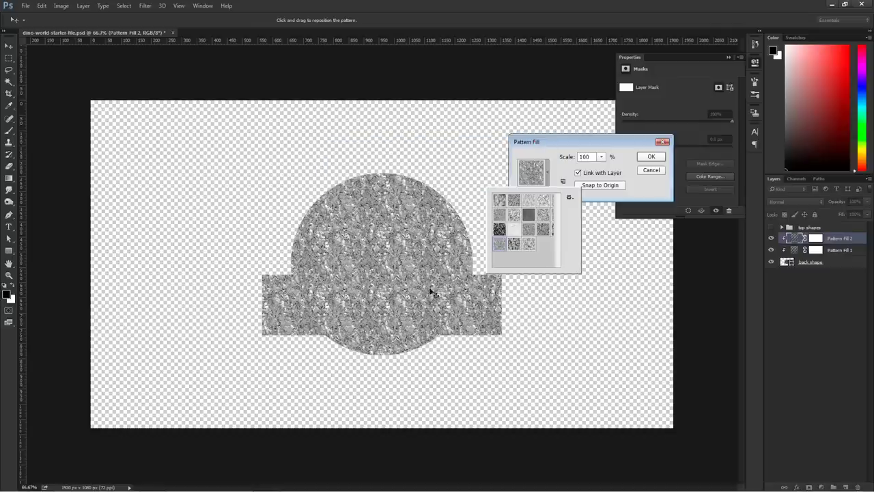
pyautogui.click(650, 157)
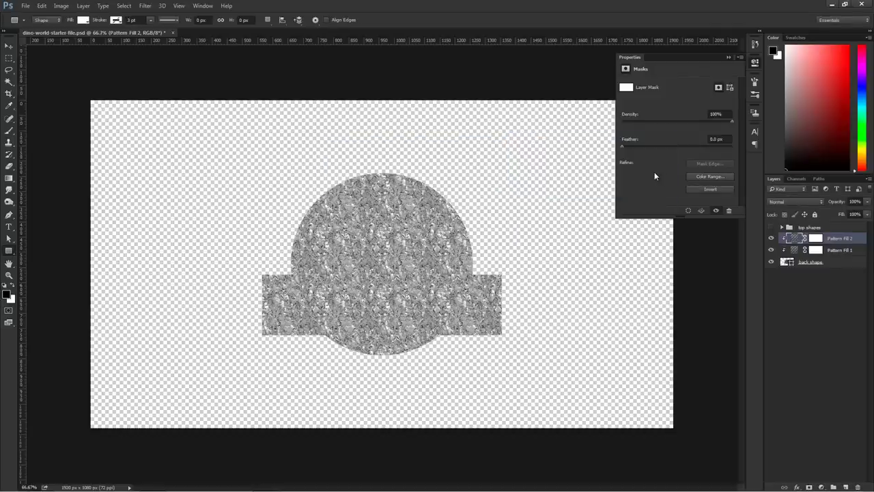
pyautogui.click(796, 202)
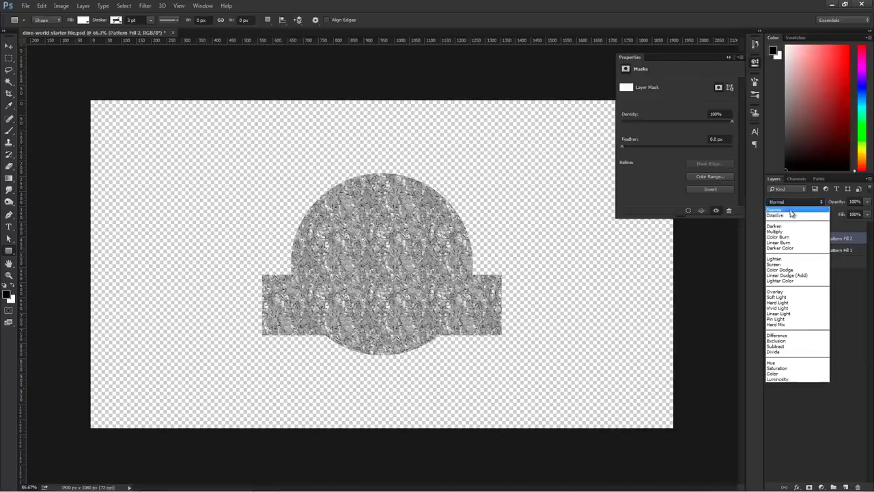
pyautogui.click(787, 232)
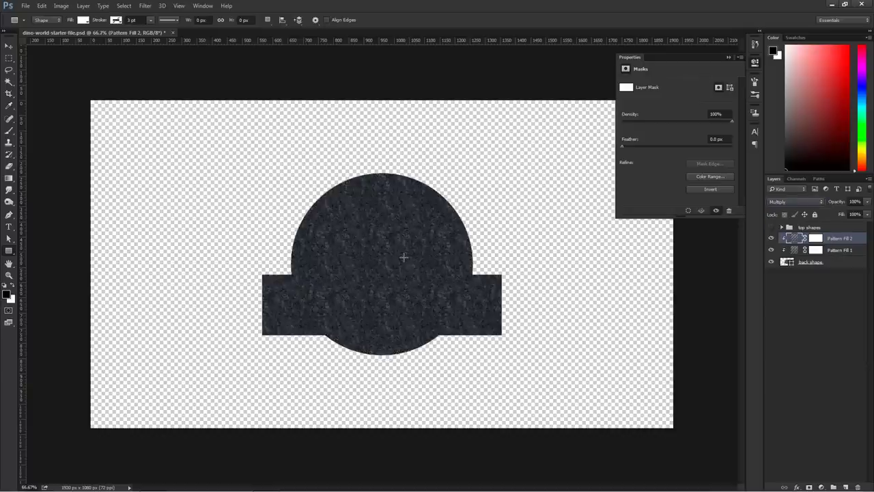
# Convert the back shape and both pattern fill layers into one smart object and toggle its visibility to check it
pyautogui.keyDown('shift'); pyautogui.click(811, 263); pyautogui.keyUp('shift')
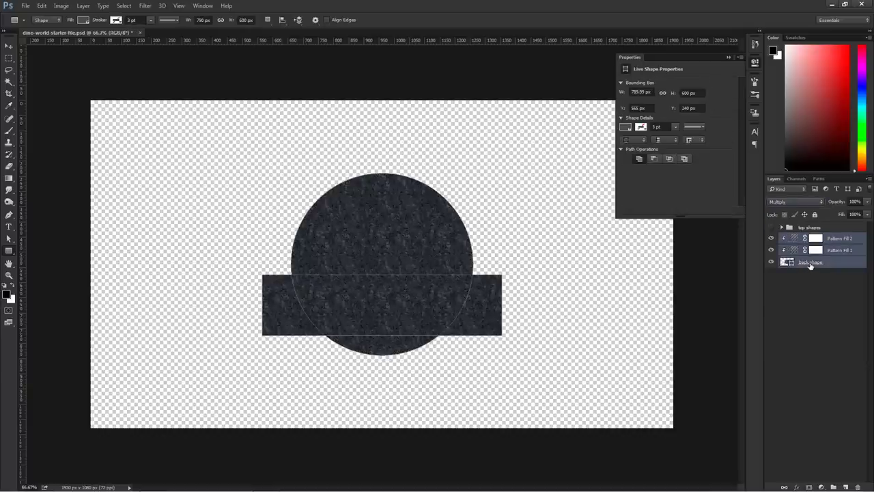
pyautogui.rightClick(851, 265)
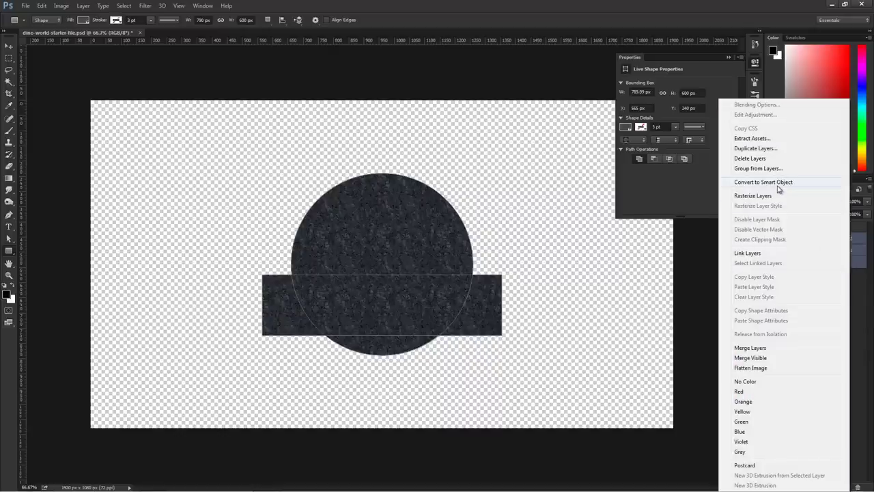
pyautogui.click(855, 237)
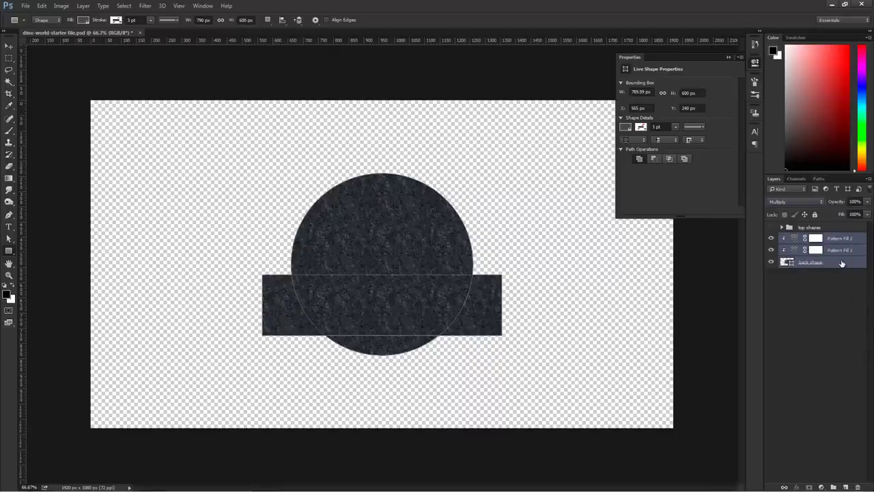
pyautogui.rightClick(840, 264)
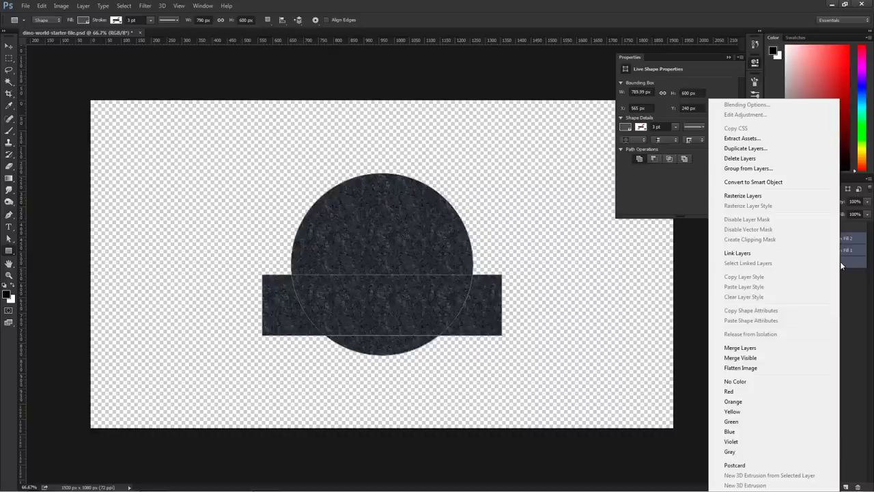
pyautogui.click(753, 182)
pyautogui.click(772, 239)
pyautogui.click(772, 239)
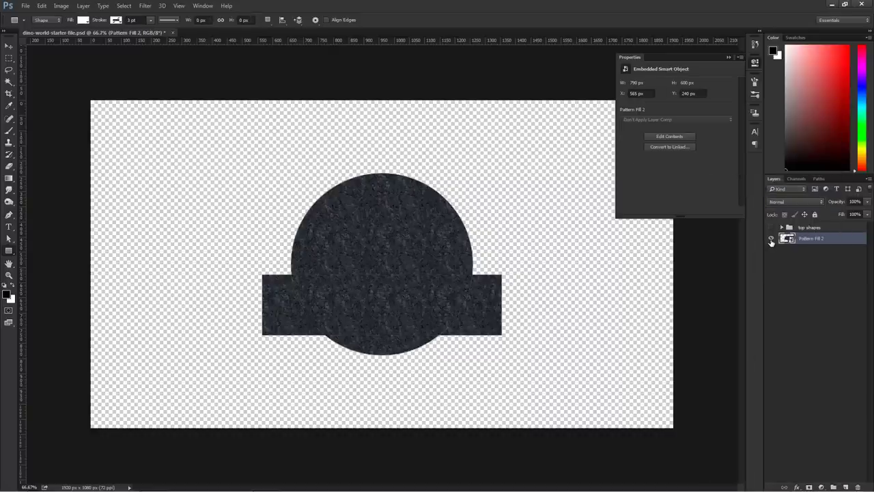
# Duplicate the Pattern Fill 2 smart object and rename the copy as emboss
pyautogui.hotkey('ctrl', 'j')
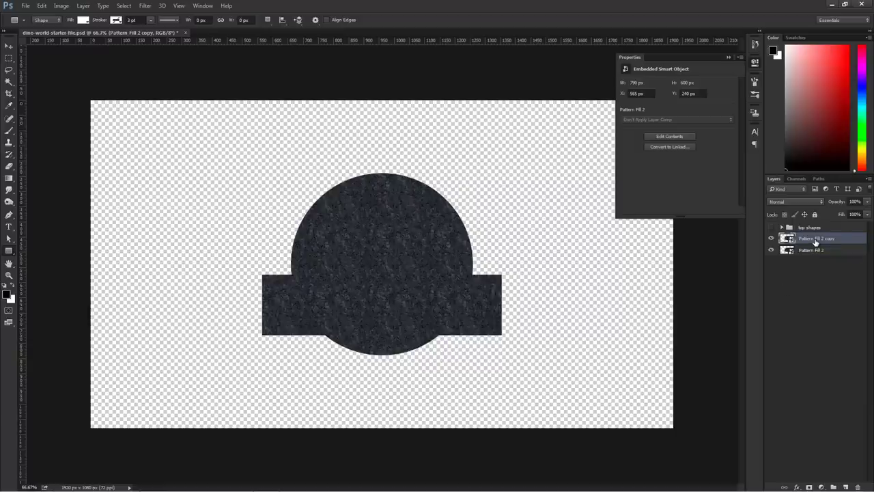
pyautogui.doubleClick(816, 239)
pyautogui.write('b')
pyautogui.write('mboss')
pyautogui.click(845, 239)
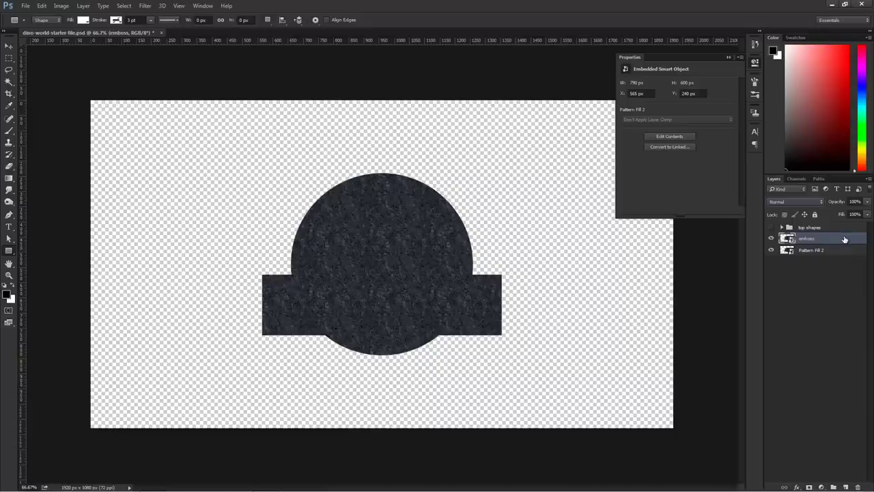
# Apply the Emboss filter to the emboss layer with height 2 pixels and amount 165%, and collapse its smart filter list
pyautogui.click(145, 6)
pyautogui.moveTo(145, 6)
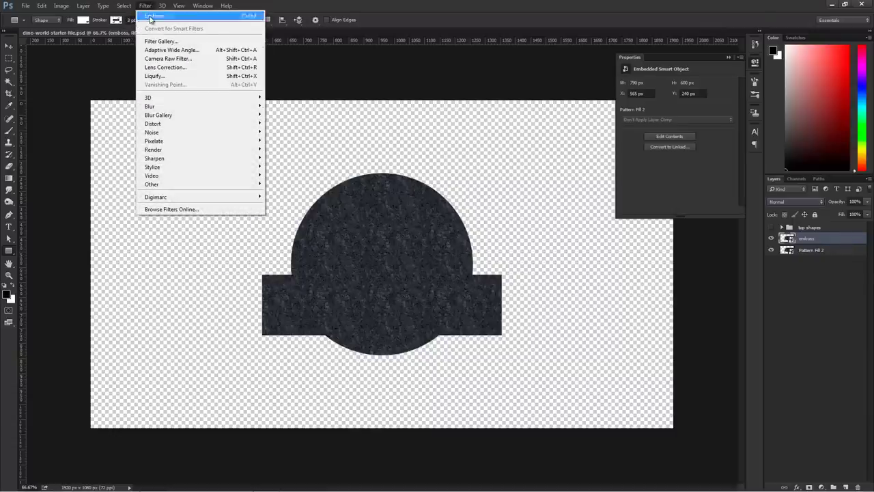
pyautogui.moveTo(147, 168)
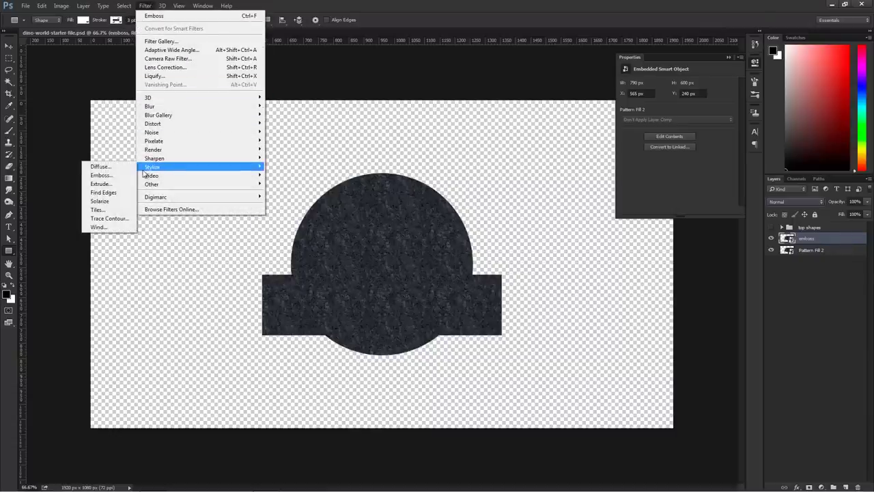
pyautogui.click(112, 177)
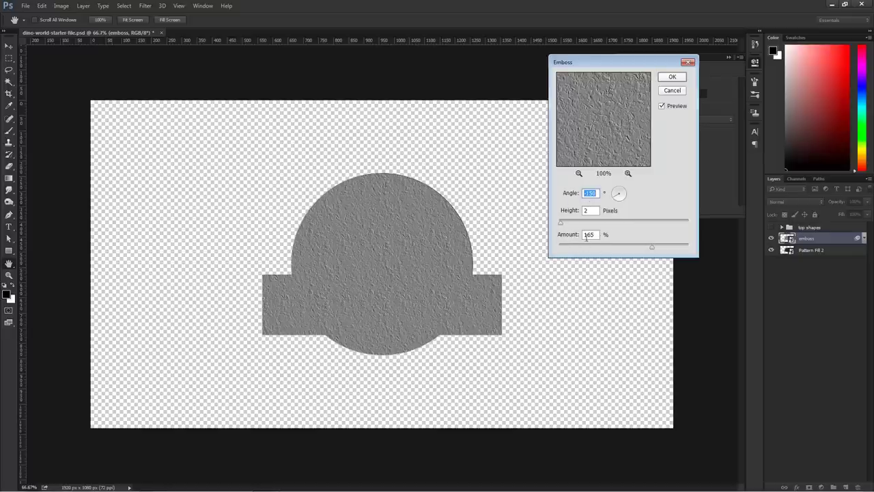
pyautogui.click(672, 81)
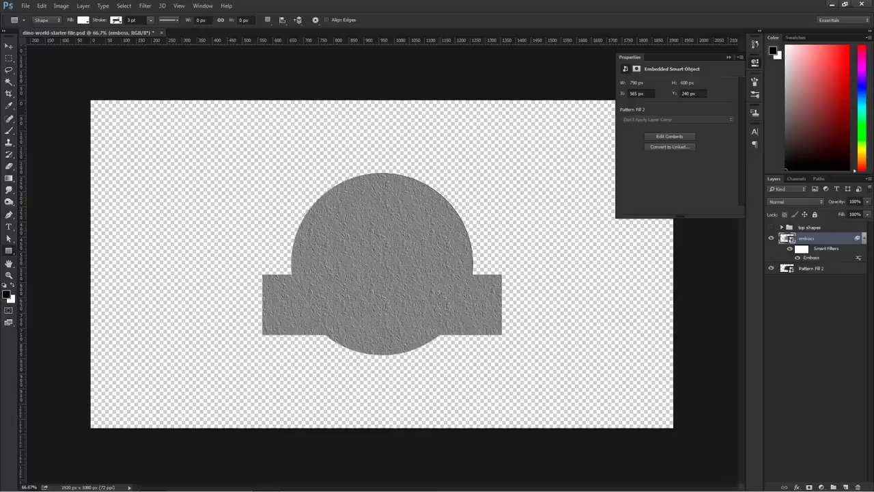
pyautogui.click(864, 240)
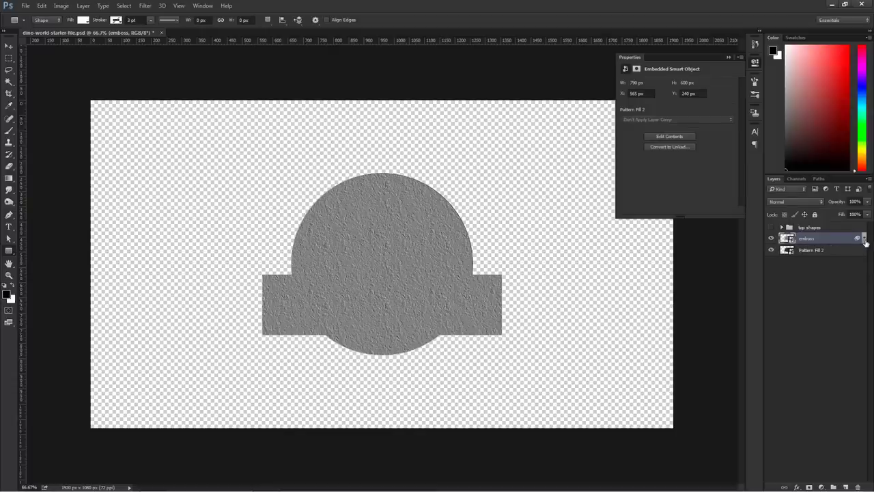
pyautogui.click(865, 240)
pyautogui.click(865, 239)
pyautogui.click(864, 239)
pyautogui.click(865, 240)
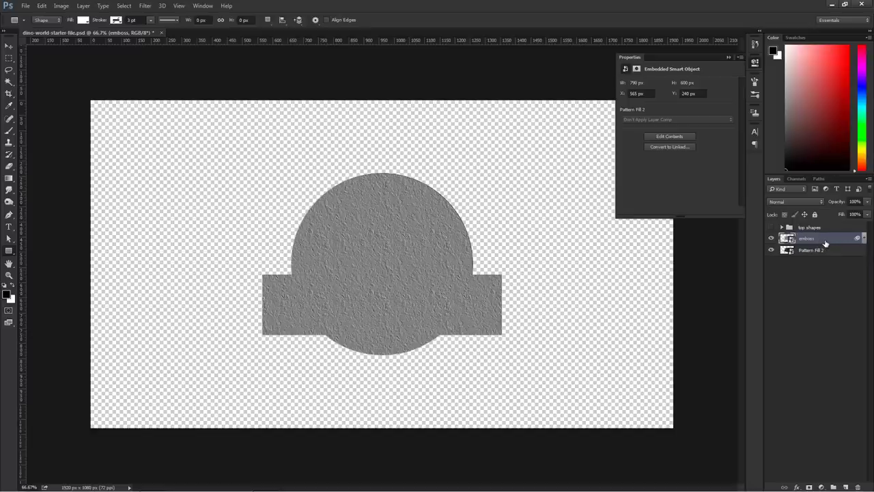
# Set the emboss layer's blend mode to Overlay and its opacity to 62%
pyautogui.click(808, 202)
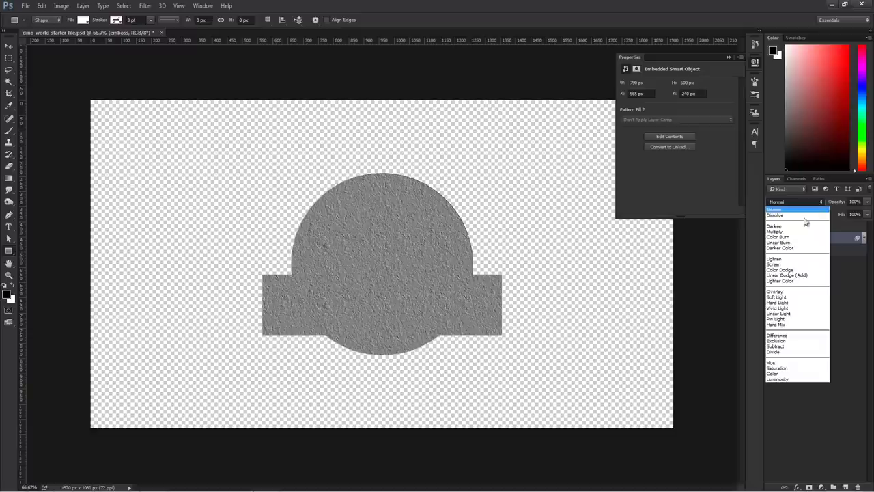
pyautogui.click(798, 292)
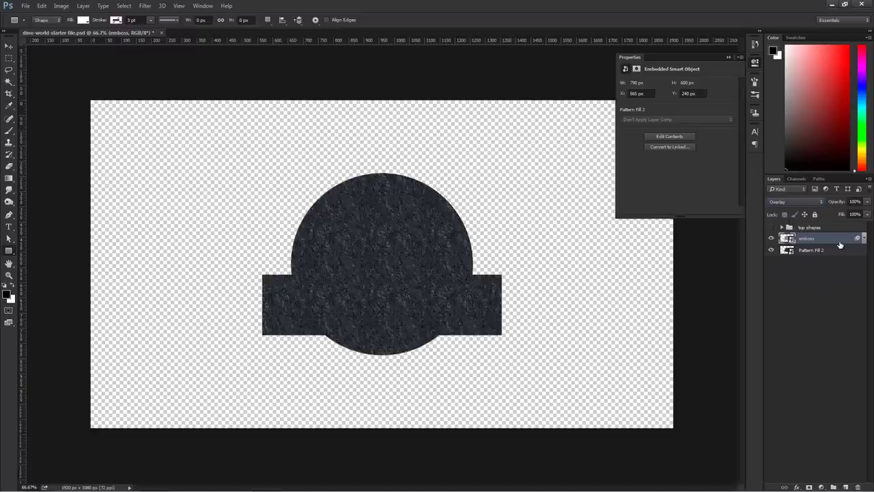
pyautogui.click(867, 203)
pyautogui.moveTo(814, 213); pyautogui.dragTo(852, 215)
pyautogui.click(416, 253)
# Examine the texture up close with the emboss layer hidden and shown
pyautogui.press('v')
pyautogui.scroll(2, 403, 288)
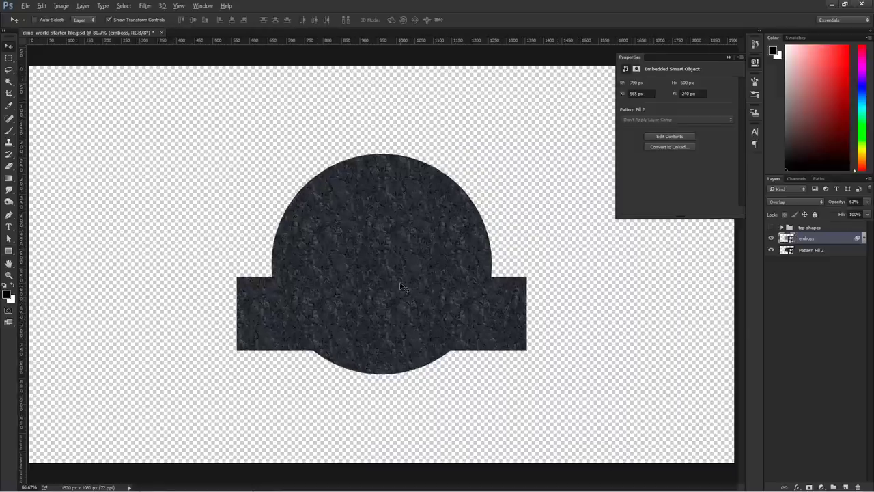
pyautogui.scroll(5, 403, 288)
pyautogui.click(771, 238)
pyautogui.click(772, 239)
pyautogui.click(773, 238)
pyautogui.click(774, 238)
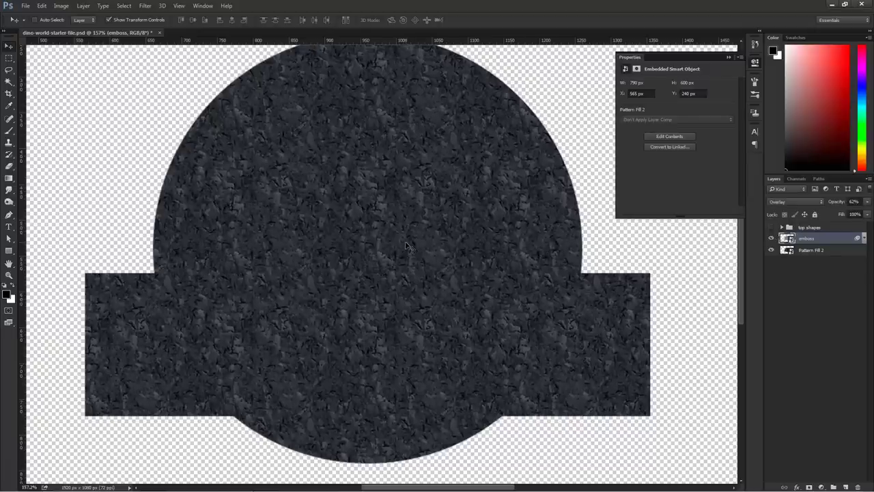
# Open the contents of the emboss layer's smart object for editing
pyautogui.click(787, 251)
pyautogui.click(789, 243)
pyautogui.doubleClick(786, 239)
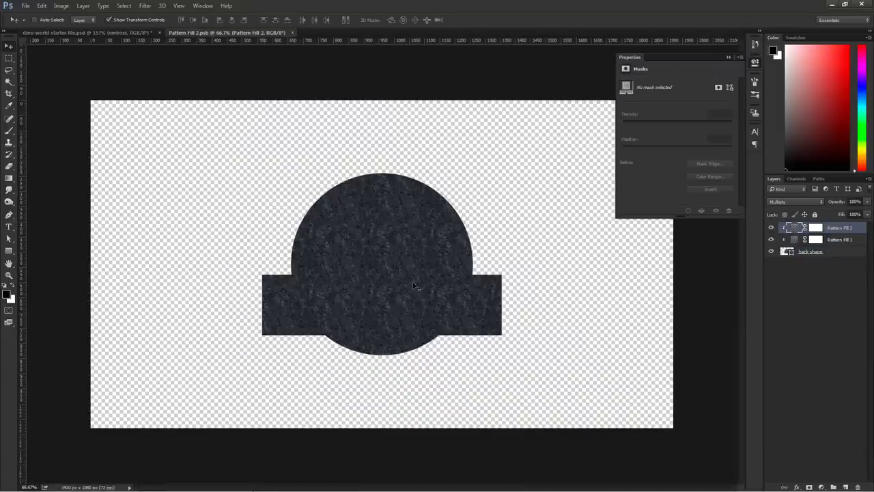
# Rename the Pattern Fill 2 layer as rusted flakes and the Pattern Fill 1 layer as sandpaer
pyautogui.moveTo(771, 228)
pyautogui.mouseDown()
pyautogui.moveTo(771, 241)
pyautogui.moveTo(771, 228)
pyautogui.mouseUp()
pyautogui.doubleClick(839, 227)
pyautogui.write('rusted flakes')
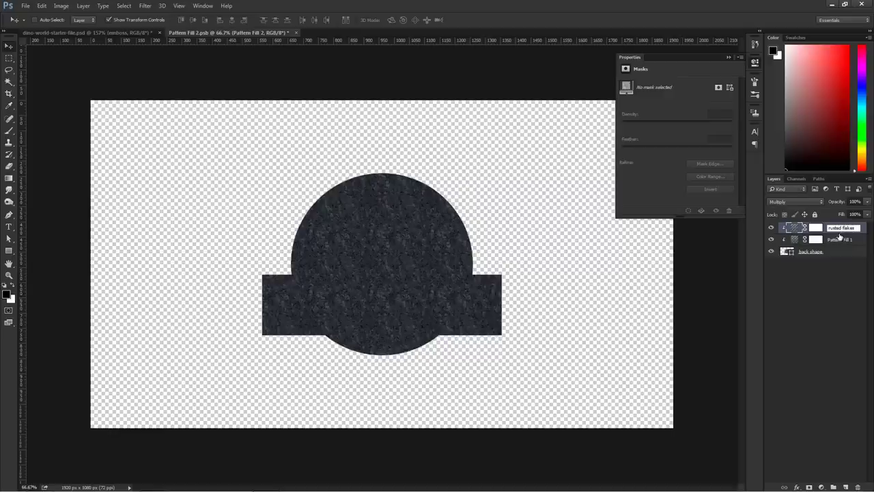
pyautogui.doubleClick(841, 239)
pyautogui.write('sandpaper')
pyautogui.press('Return')
# Fill the rusted flakes layer mask with the last pattern of the Texture Fill set, in Normal mode at 100% opacity
pyautogui.click(817, 228)
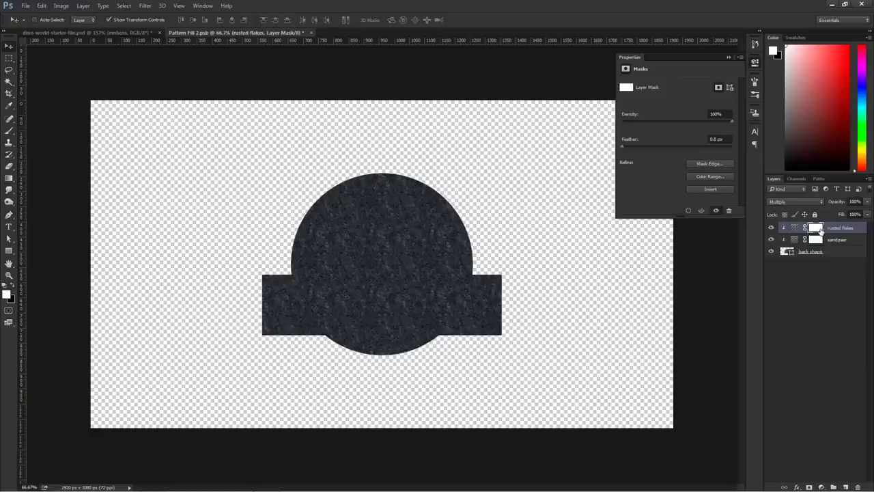
pyautogui.click(42, 5)
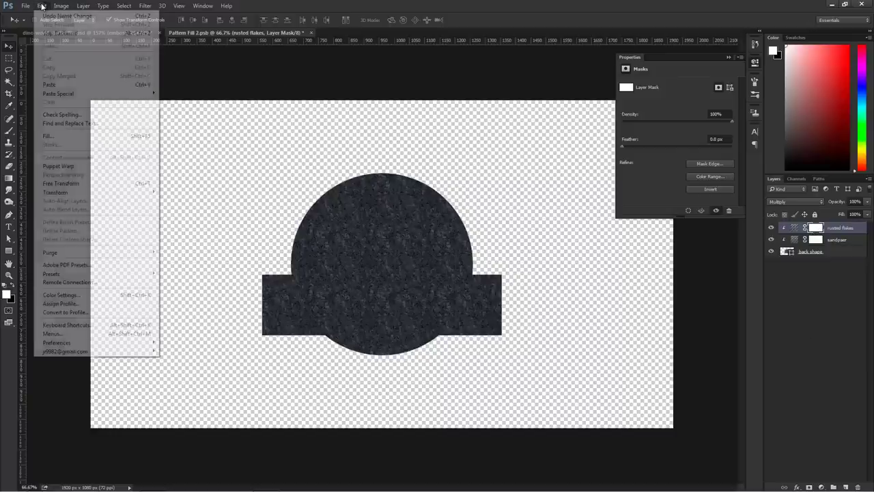
pyautogui.click(57, 137)
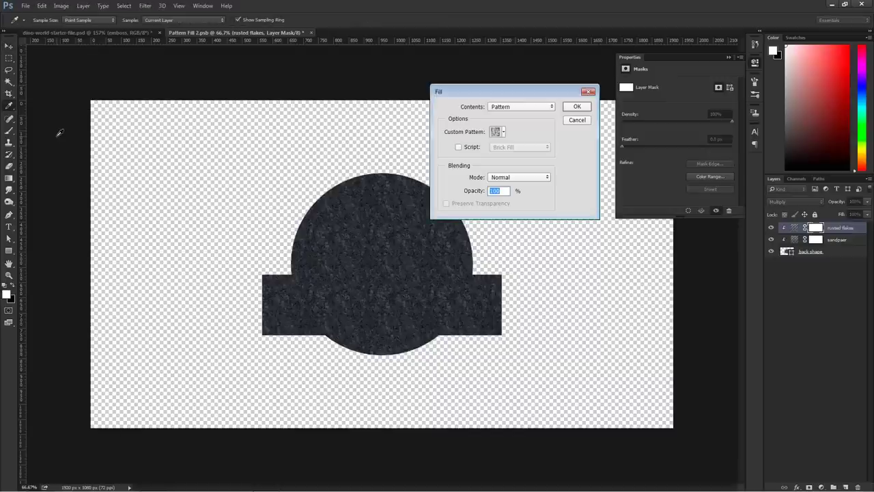
pyautogui.click(504, 134)
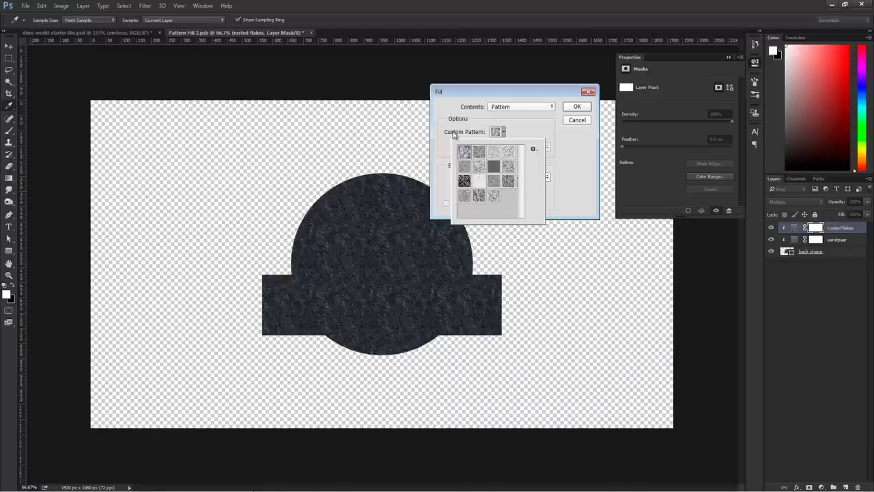
pyautogui.click(533, 149)
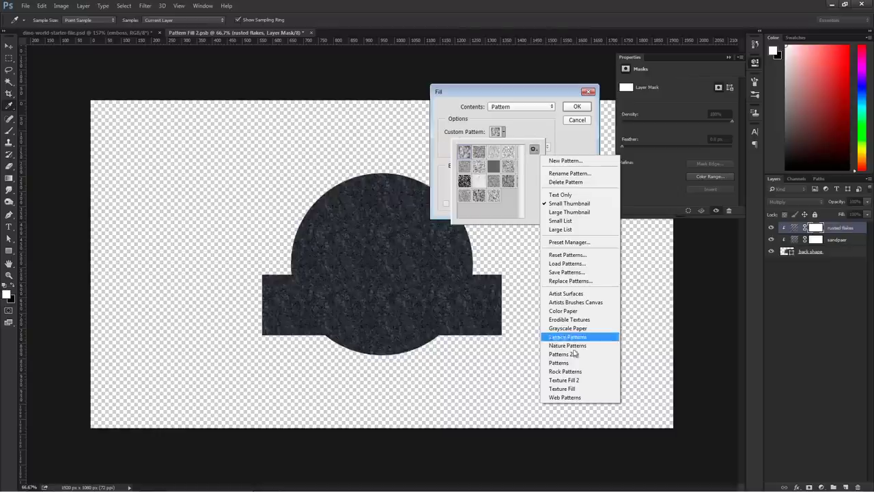
pyautogui.click(582, 389)
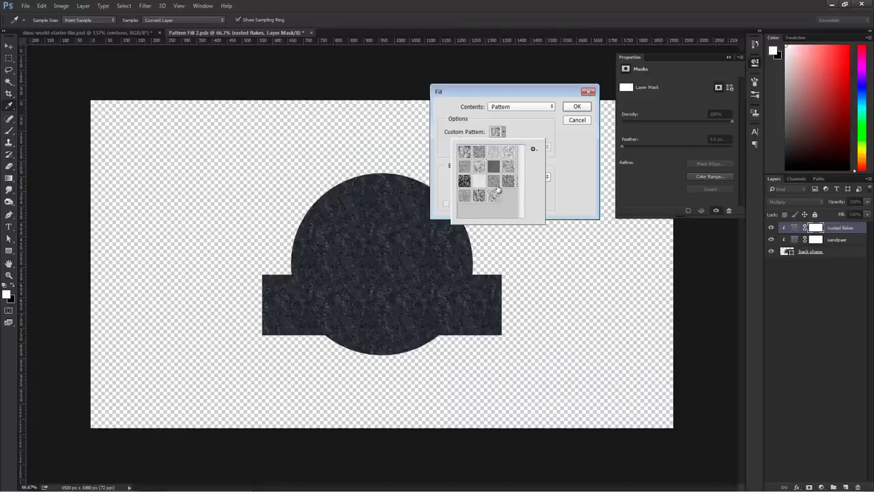
pyautogui.click(496, 196)
pyautogui.click(574, 109)
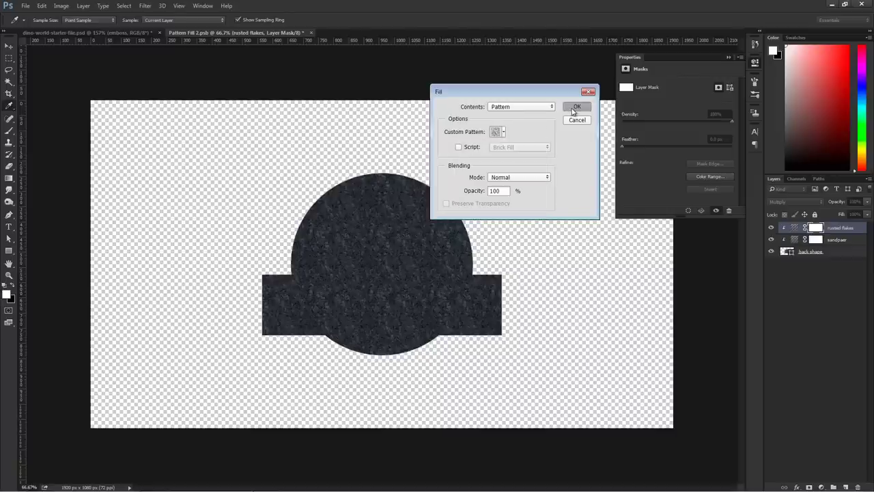
pyautogui.click(574, 109)
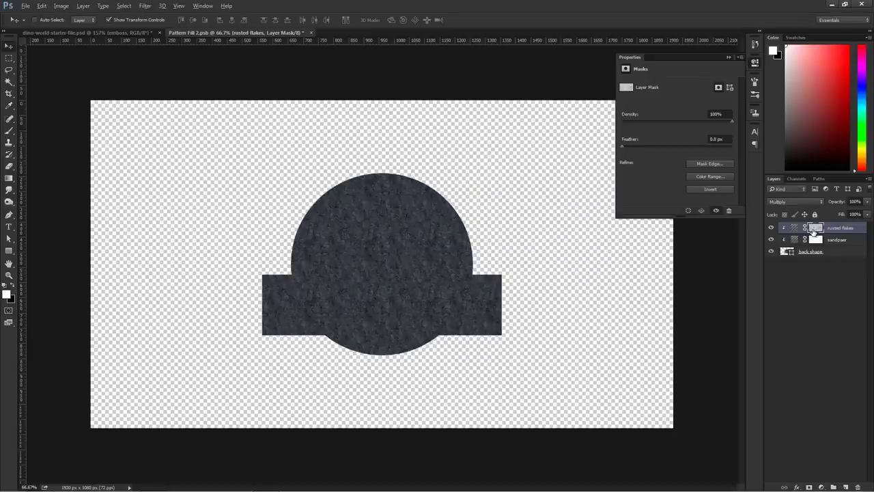
# Inspect the rusted flakes layer mask on its own and compare the texture with the mask disabled and enabled
pyautogui.keyDown('alt'); pyautogui.click(812, 232); pyautogui.keyUp('alt')
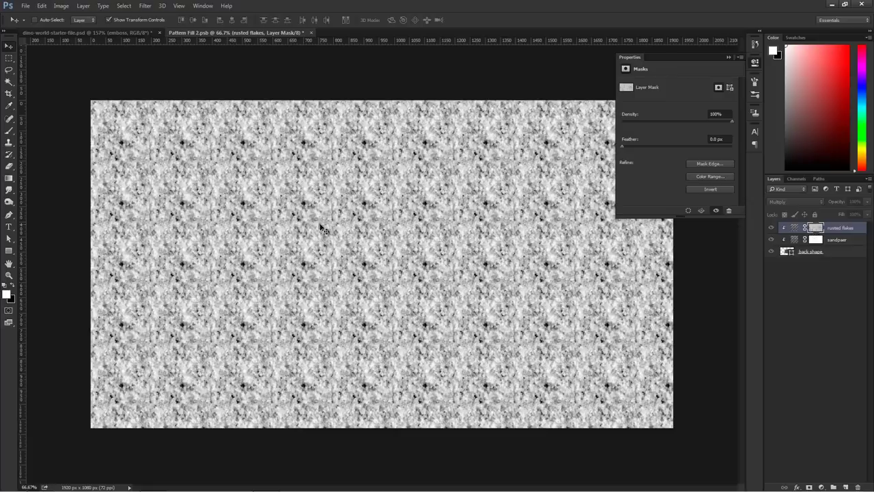
pyautogui.keyDown('alt'); pyautogui.click(815, 230); pyautogui.keyUp('alt')
pyautogui.keyDown('shift'); pyautogui.click(817, 230); pyautogui.keyUp('shift')
pyautogui.keyDown('shift'); pyautogui.click(816, 230); pyautogui.keyUp('shift')
pyautogui.keyDown('shift'); pyautogui.click(817, 230); pyautogui.keyUp('shift')
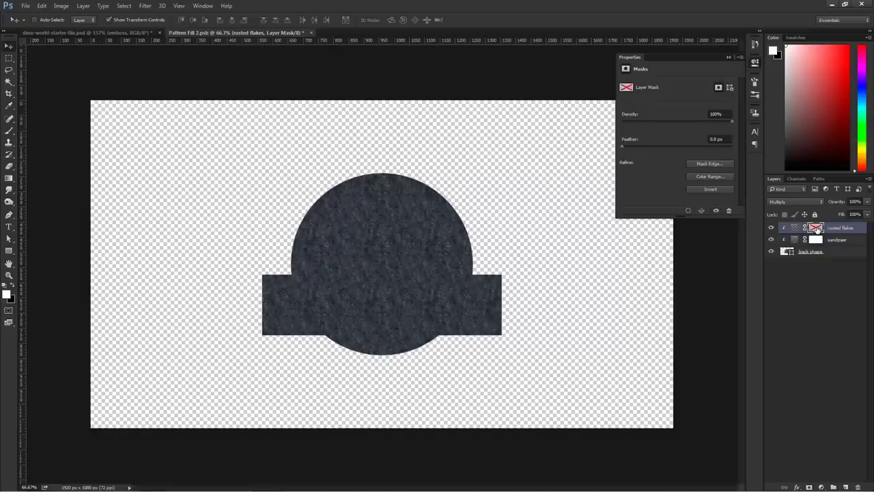
pyautogui.keyDown('shift'); pyautogui.click(816, 230); pyautogui.keyUp('shift')
pyautogui.keyDown('shift'); pyautogui.click(816, 230); pyautogui.keyUp('shift')
pyautogui.keyDown('shift'); pyautogui.click(816, 231); pyautogui.keyUp('shift')
pyautogui.keyDown('shift'); pyautogui.click(817, 230); pyautogui.keyUp('shift')
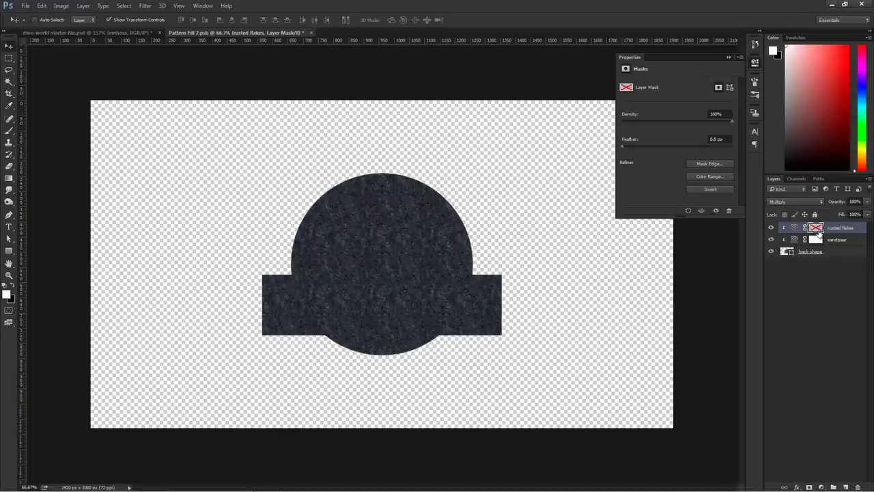
pyautogui.keyDown('shift'); pyautogui.click(817, 230); pyautogui.keyUp('shift')
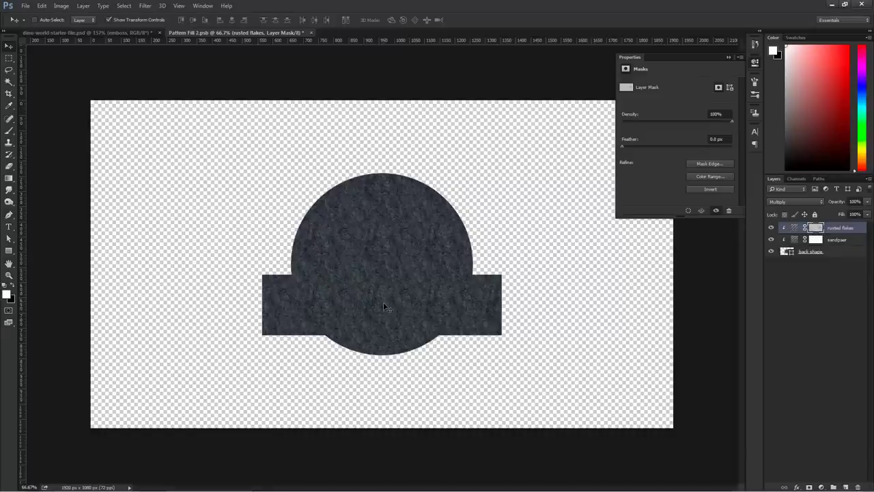
# Save the smart object's contents and return to the dino-world-starter-file.psd document
pyautogui.hotkey('ctrl', 's')
pyautogui.click(123, 35)
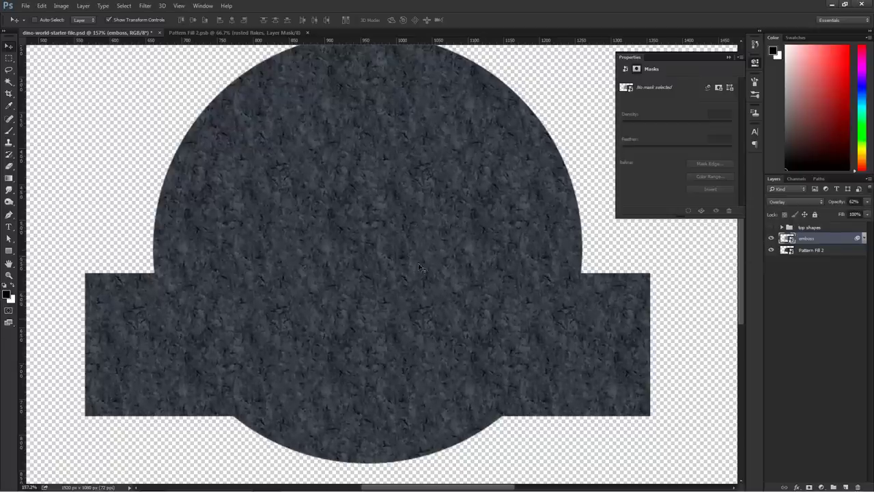
# Clip the emboss layer to the Pattern Fill 2 smart object below it
pyautogui.click(853, 202)
pyautogui.keyDown('alt'); pyautogui.click(793, 243); pyautogui.keyUp('alt')
pyautogui.click(810, 251)
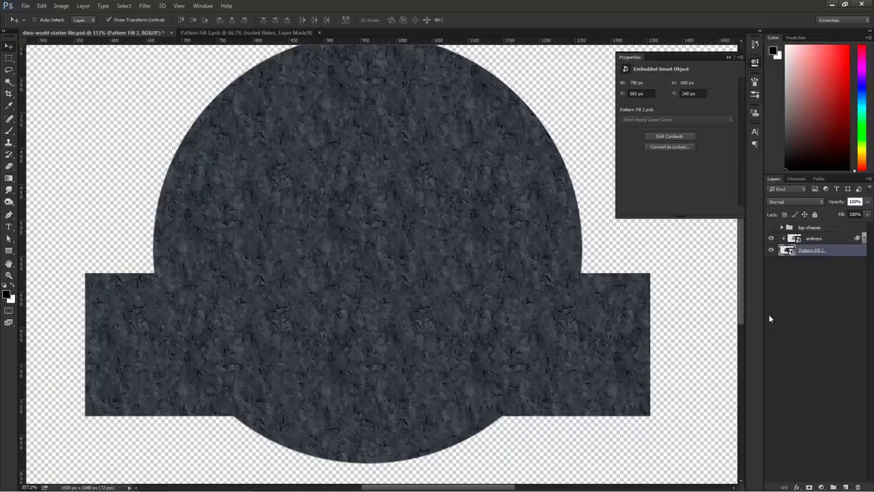
pyautogui.click(798, 239)
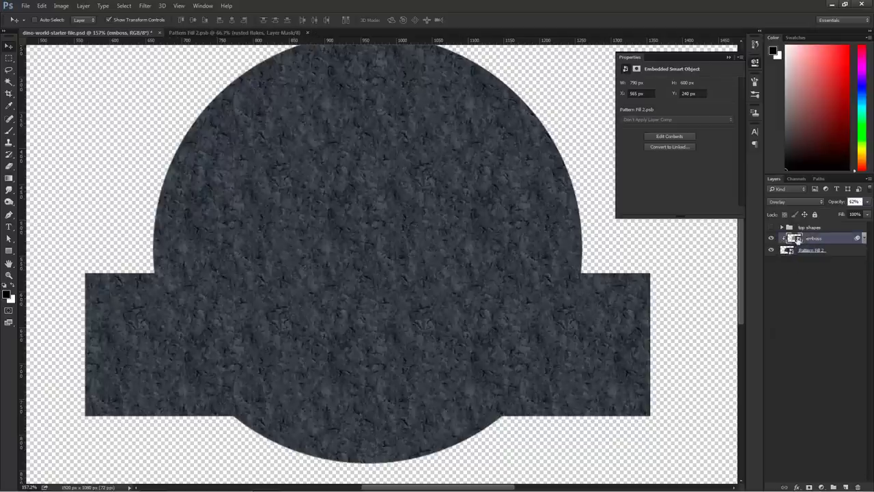
# Rename the Pattern Fill 2 smart object as back shape
pyautogui.click(798, 251)
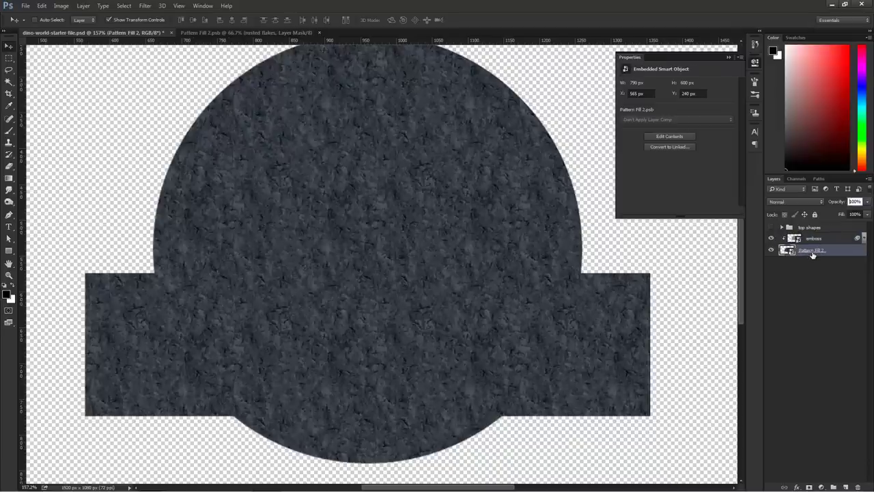
pyautogui.doubleClick(812, 252)
pyautogui.write('back shape')
pyautogui.press('Return')
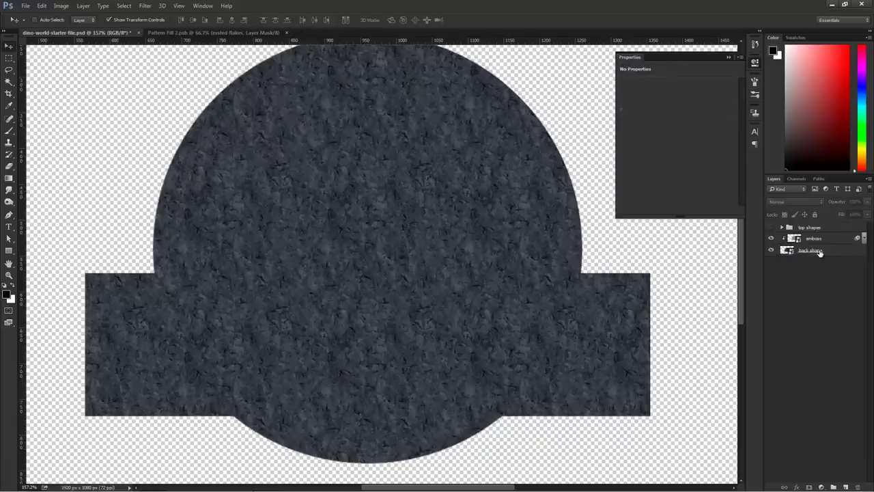
# Duplicate the back shape smart object, move the original above the emboss layer and add it to the clipping group
pyautogui.hotkey('ctrl', 'j')
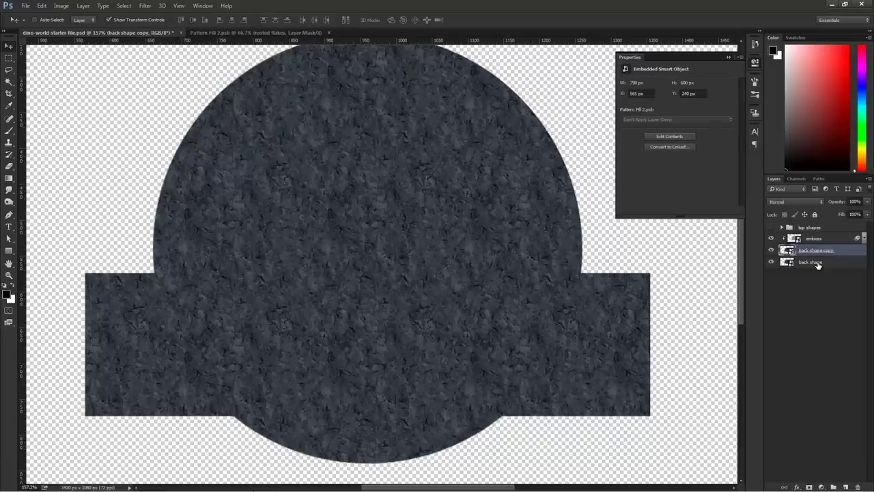
pyautogui.click(816, 264)
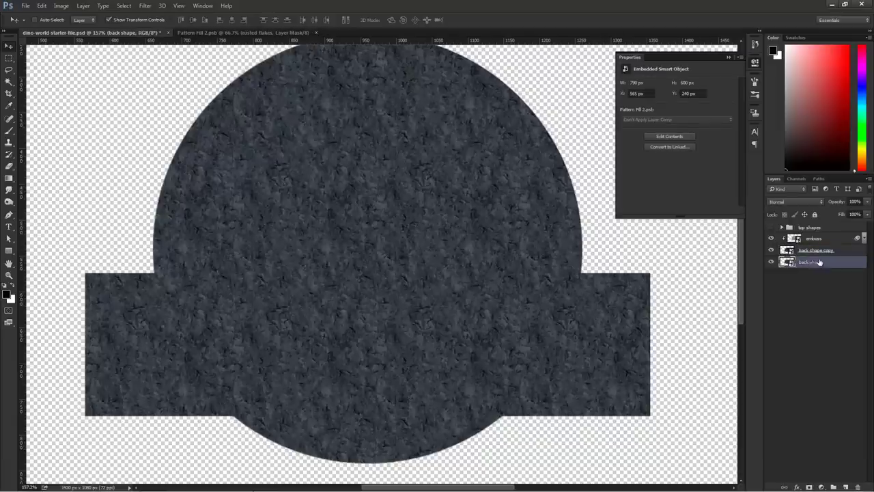
pyautogui.moveTo(813, 265); pyautogui.dragTo(809, 238)
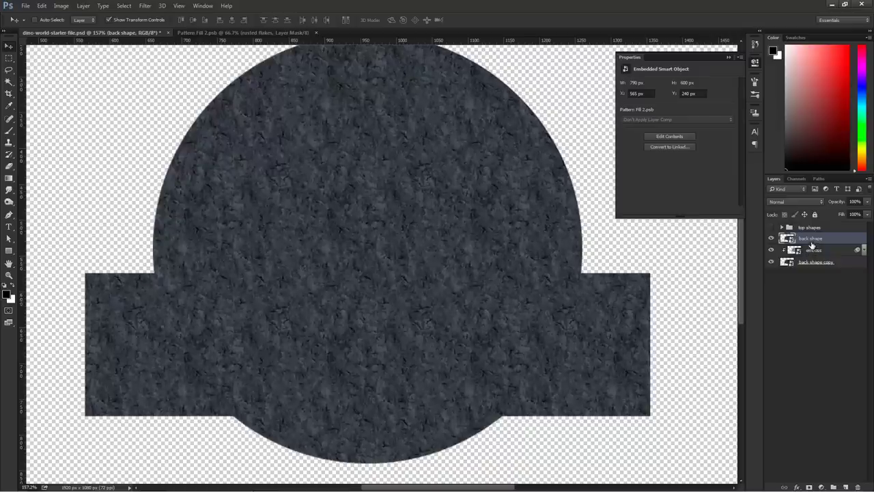
pyautogui.hotkey('ctrl', 'alt', 'g')
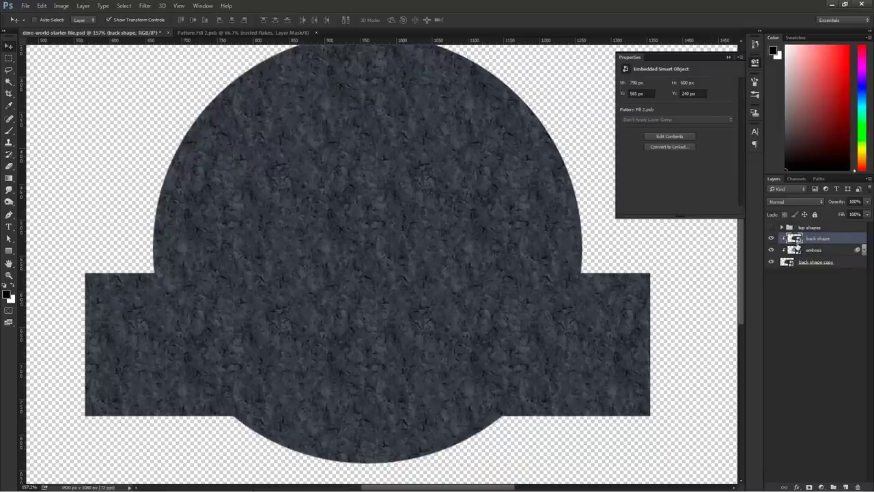
# Set the back shape layer's fill to 0% and add an Inner Bevel with depth 235%, size 9 px, highlight opacity 100% and reduced shadow opacity
pyautogui.click(868, 215)
pyautogui.click(804, 348)
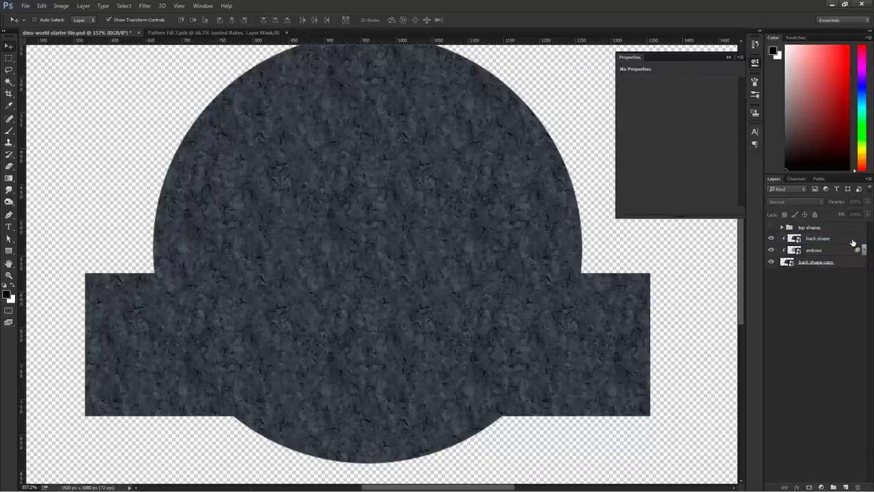
pyautogui.doubleClick(830, 240)
pyautogui.click(505, 144)
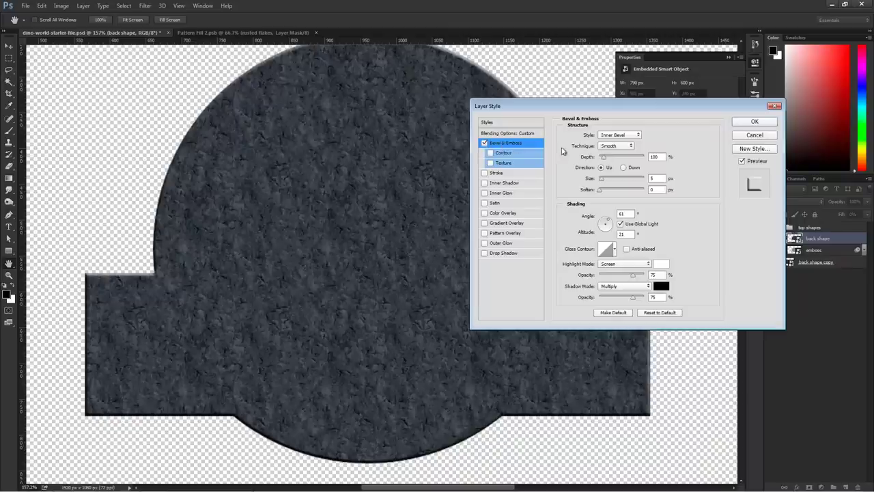
pyautogui.moveTo(605, 161); pyautogui.dragTo(615, 159)
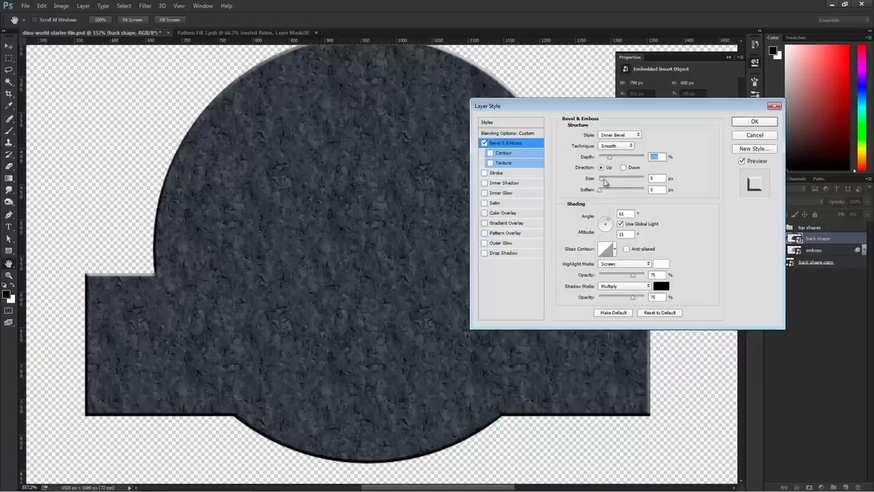
pyautogui.moveTo(604, 181); pyautogui.dragTo(604, 181)
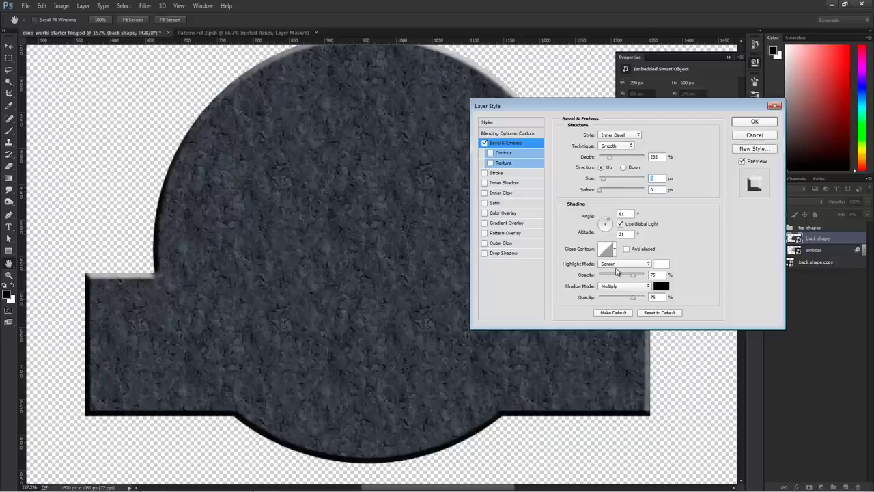
pyautogui.moveTo(632, 275); pyautogui.dragTo(646, 275)
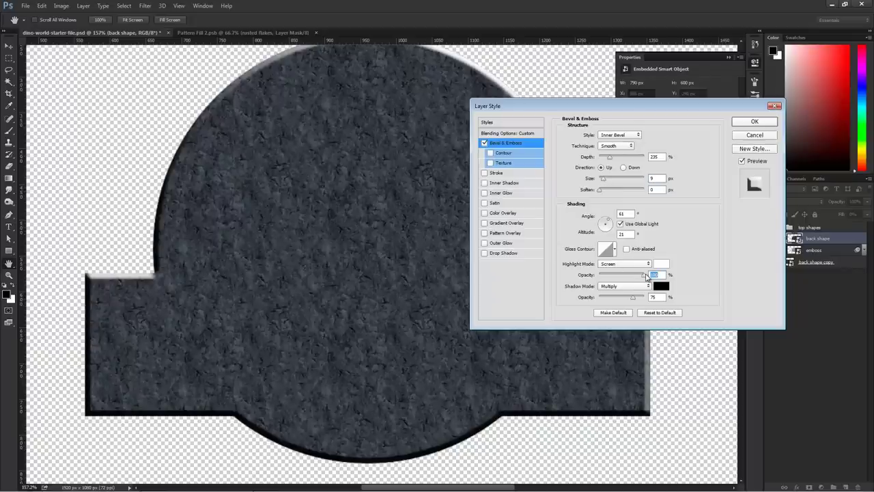
pyautogui.click(634, 300)
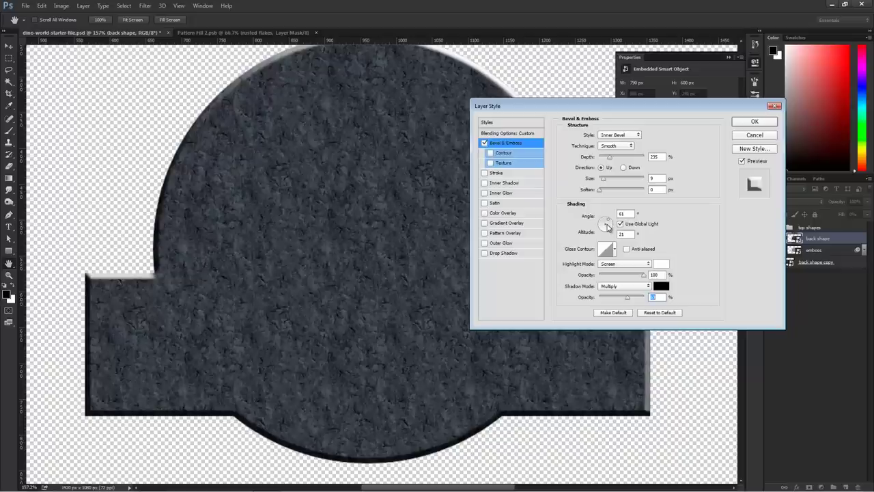
# Enable the back shape bevel's Contour with its range near the minimum and apply the layer style
pyautogui.click(505, 153)
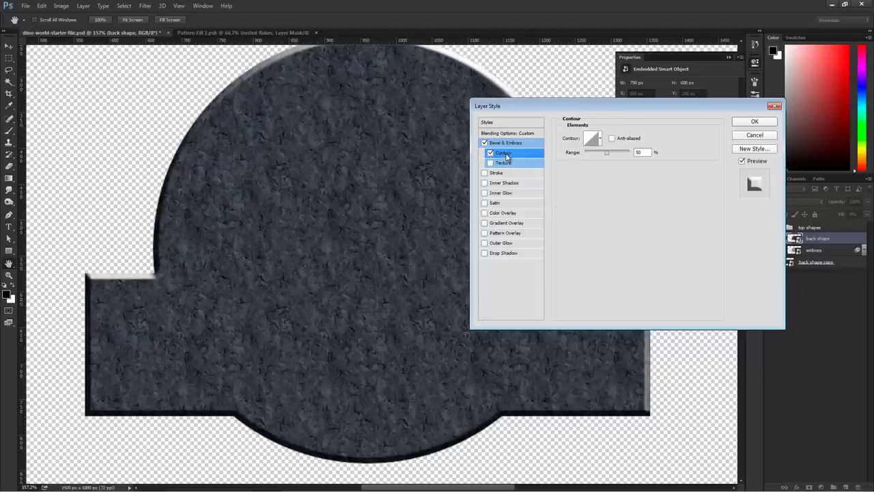
pyautogui.moveTo(614, 156); pyautogui.dragTo(573, 154)
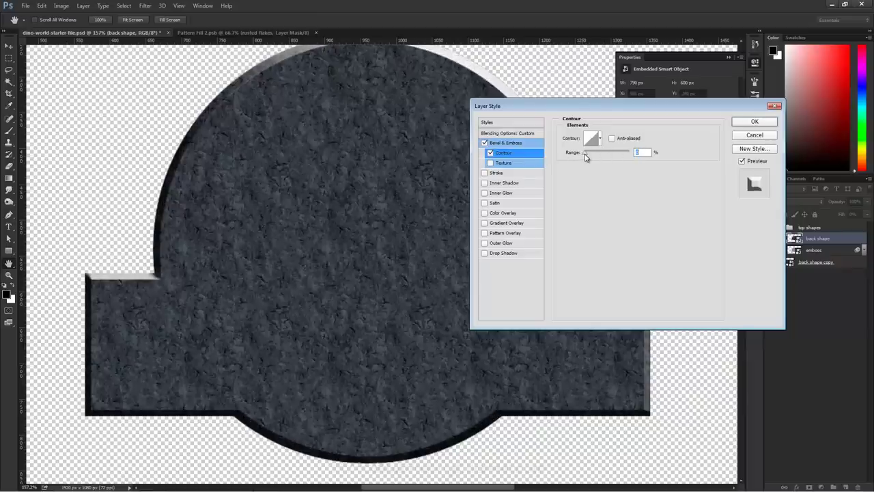
pyautogui.moveTo(587, 157); pyautogui.dragTo(645, 155)
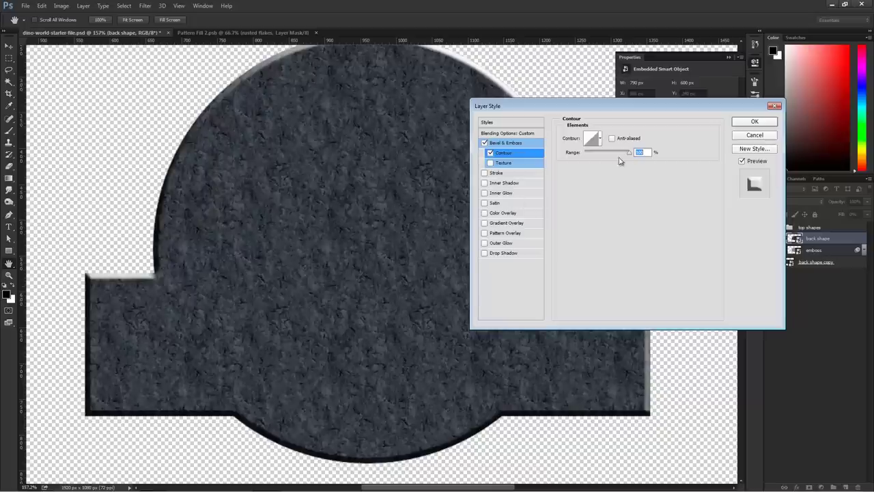
pyautogui.moveTo(630, 153); pyautogui.dragTo(571, 156)
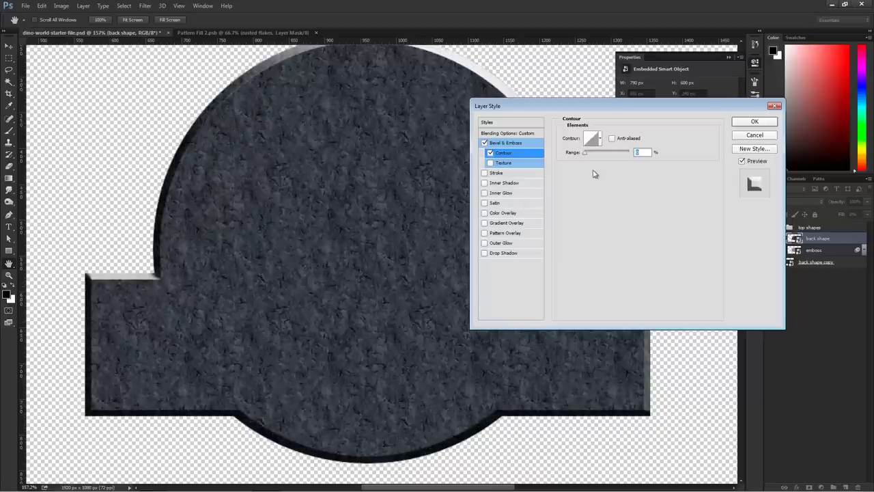
pyautogui.moveTo(585, 154); pyautogui.dragTo(586, 155)
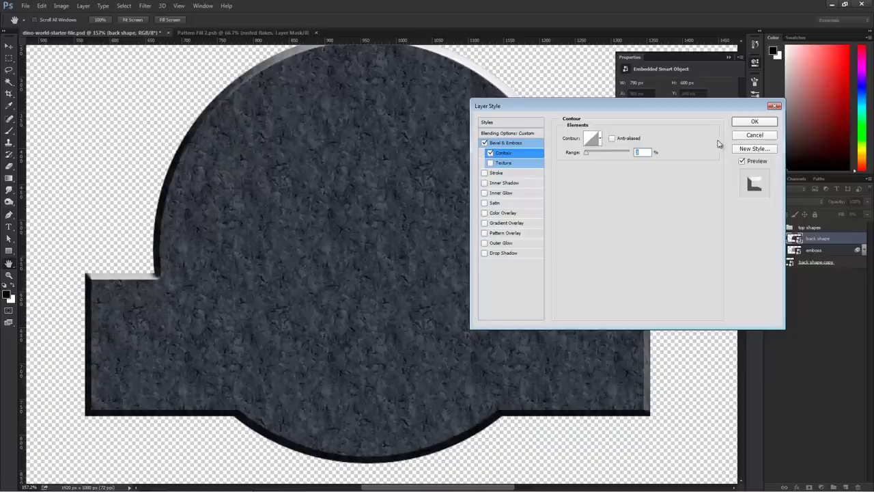
pyautogui.click(764, 122)
pyautogui.click(863, 239)
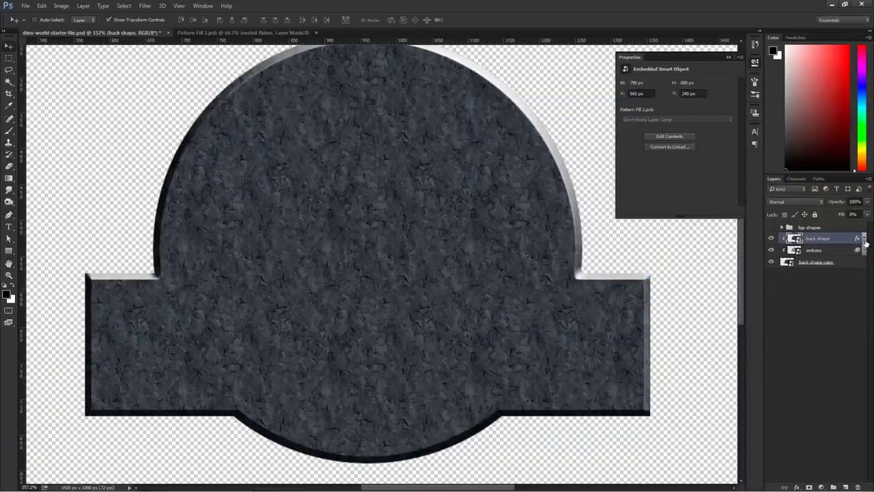
# Set the emboss layer's opacity to 70% and compare the artwork with that layer hidden and shown
pyautogui.click(824, 250)
pyautogui.click(855, 202)
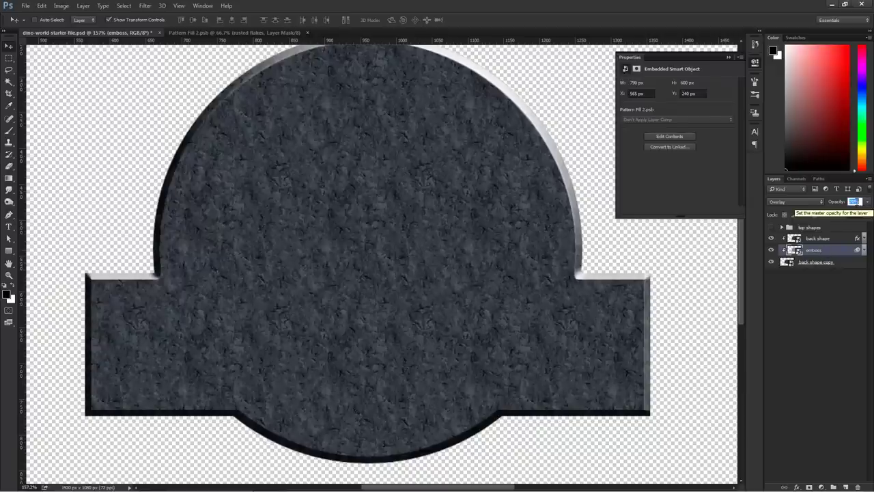
pyautogui.write('70')
pyautogui.press('Return')
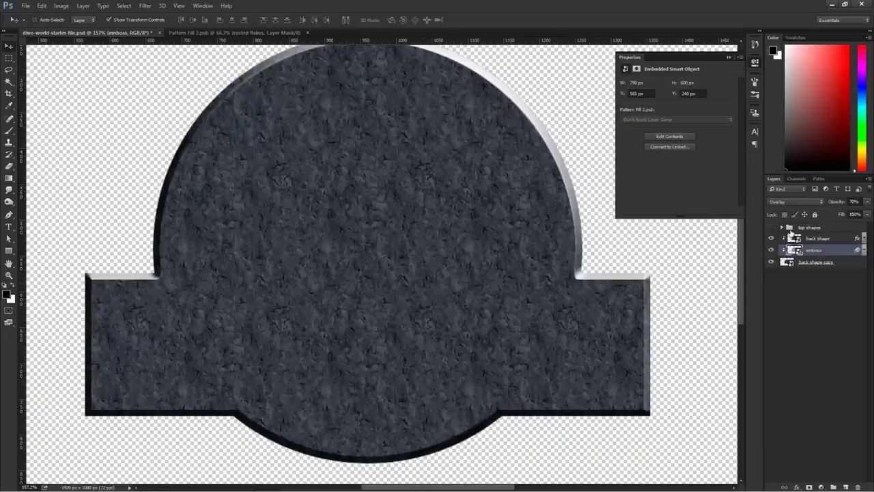
pyautogui.click(772, 251)
pyautogui.click(772, 251)
pyautogui.click(772, 251)
pyautogui.click(772, 251)
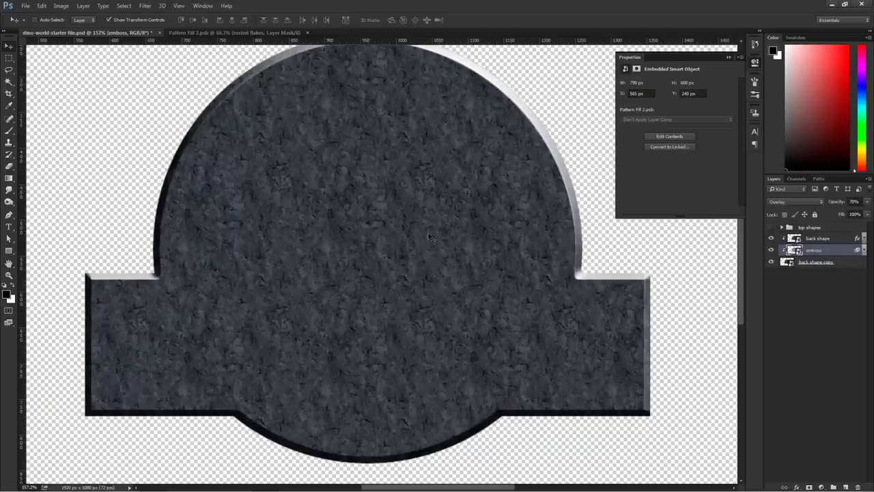
# Add a gradient fill layer above the back shape layer and set its style to Radial
pyautogui.click(829, 240)
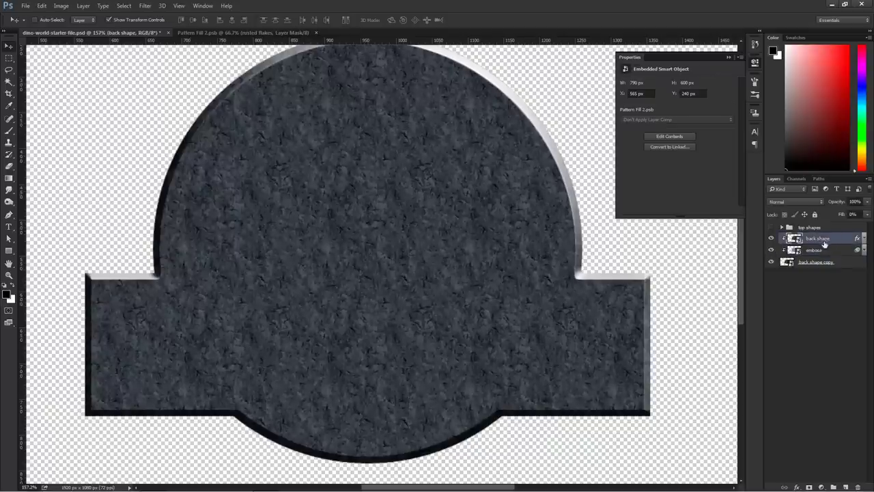
pyautogui.click(821, 486)
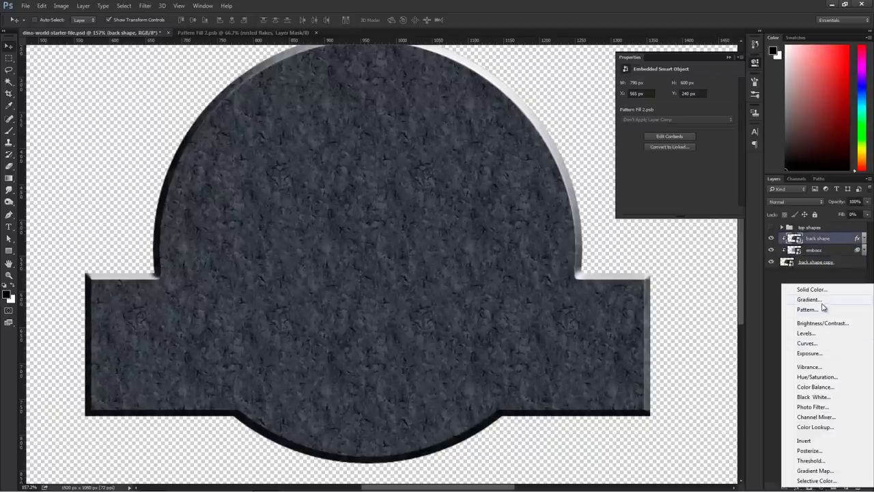
pyautogui.click(821, 299)
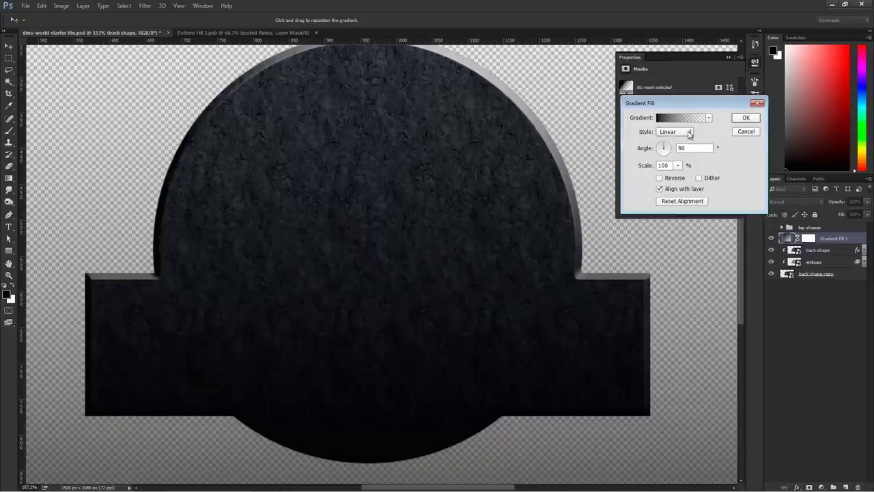
pyautogui.click(675, 131)
pyautogui.click(676, 147)
# Reset the gradient presets to the defaults and choose the black-to-white gradient for the fill
pyautogui.click(708, 117)
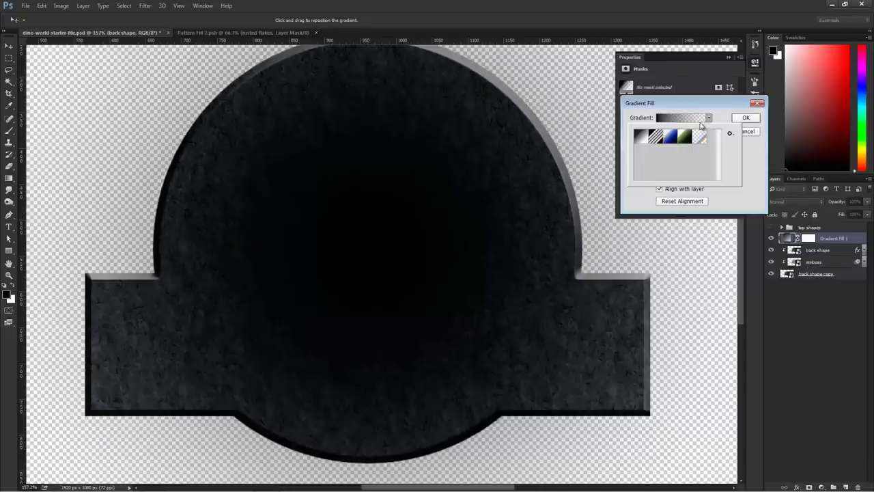
pyautogui.click(729, 134)
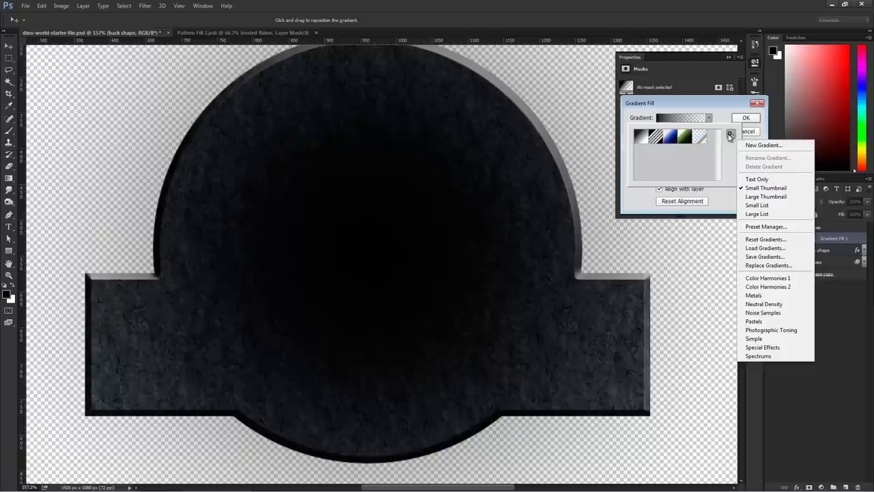
pyautogui.click(680, 153)
pyautogui.click(730, 134)
pyautogui.click(764, 239)
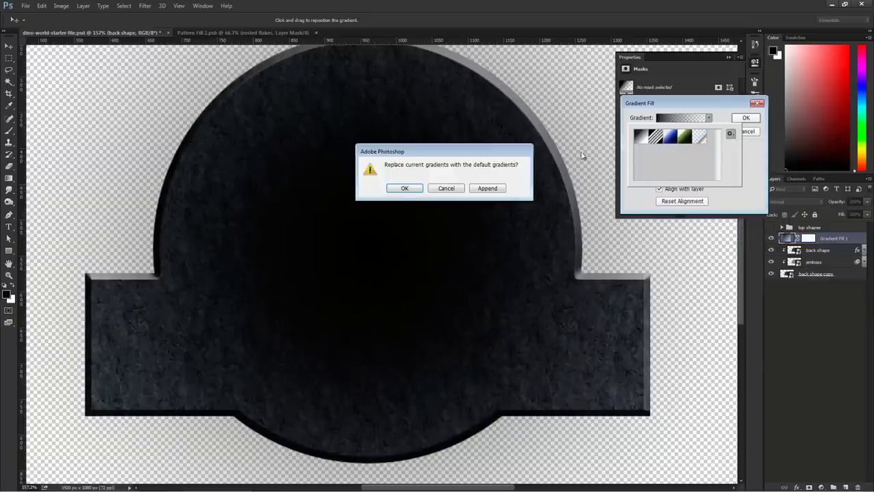
pyautogui.click(404, 191)
pyautogui.click(667, 141)
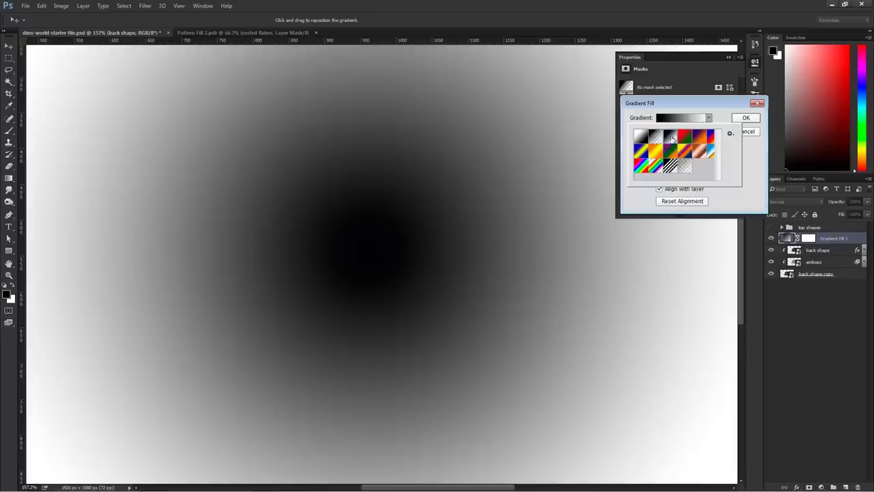
pyautogui.click(724, 111)
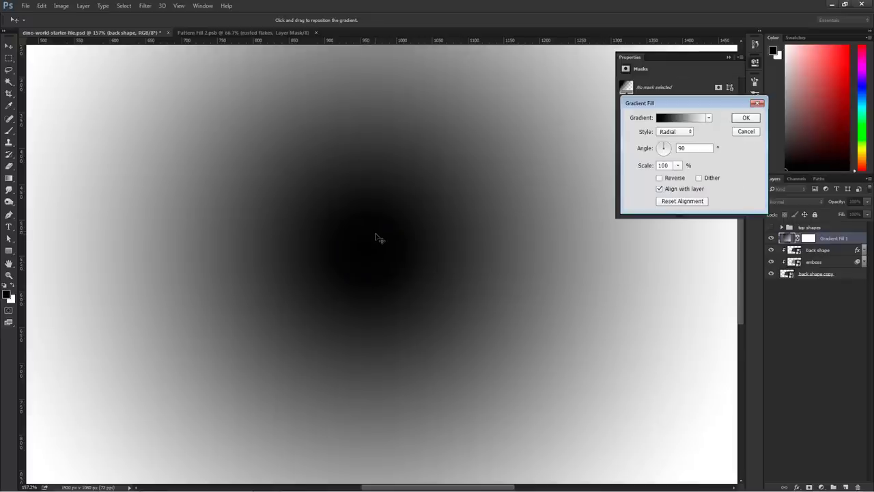
# Reverse the radial gradient, accept the fill and clip the gradient layer to the back shape group below
pyautogui.click(659, 178)
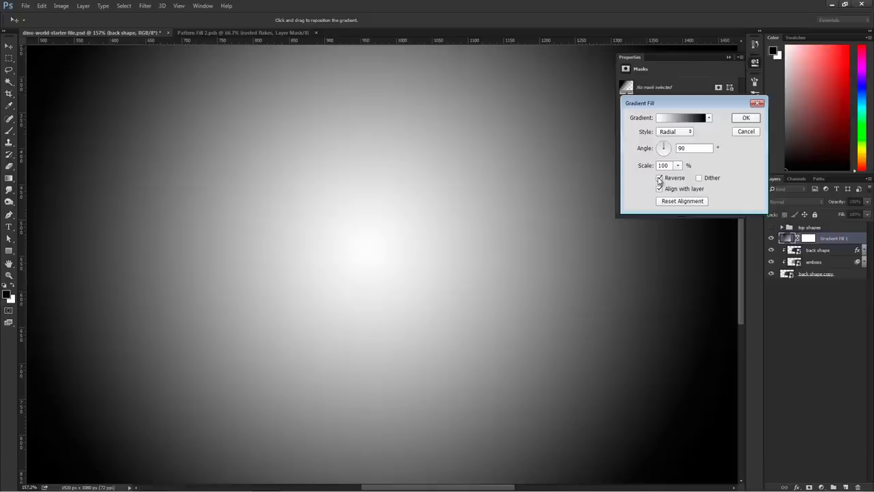
pyautogui.click(746, 120)
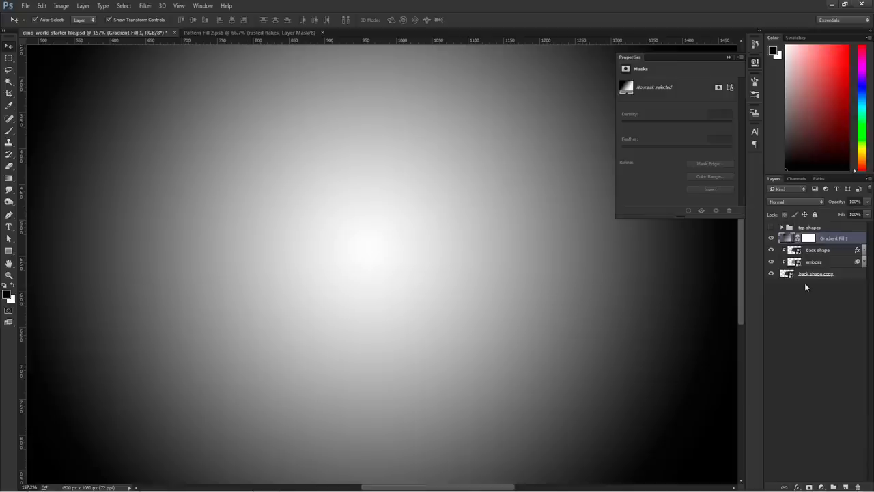
pyautogui.hotkey('ctrl', 'alt', 'g')
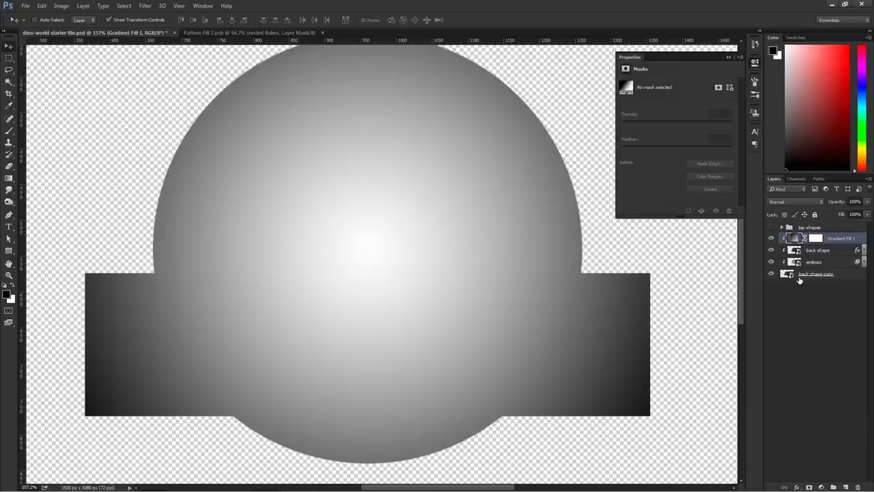
# Set the gradient fill's scale to 50% and move its bright centre to the upper-right part of the circle
pyautogui.doubleClick(794, 239)
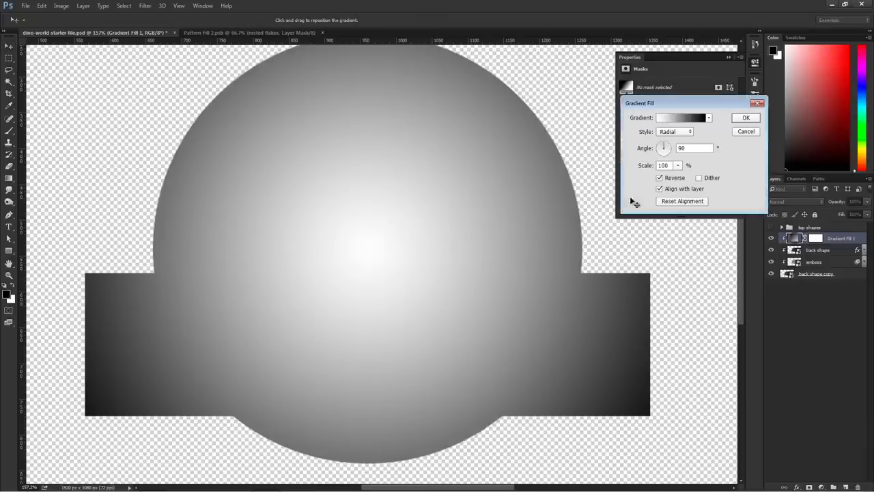
pyautogui.moveTo(383, 228); pyautogui.dragTo(508, 117)
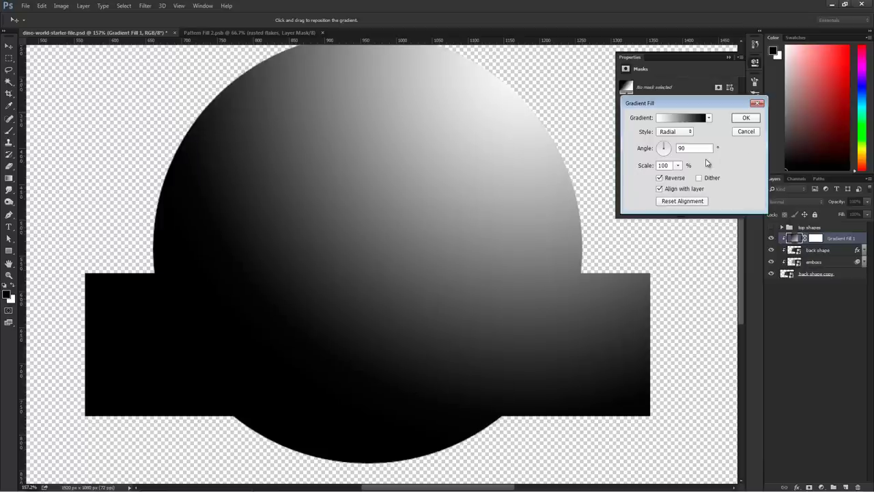
pyautogui.doubleClick(671, 165)
pyautogui.write('5')
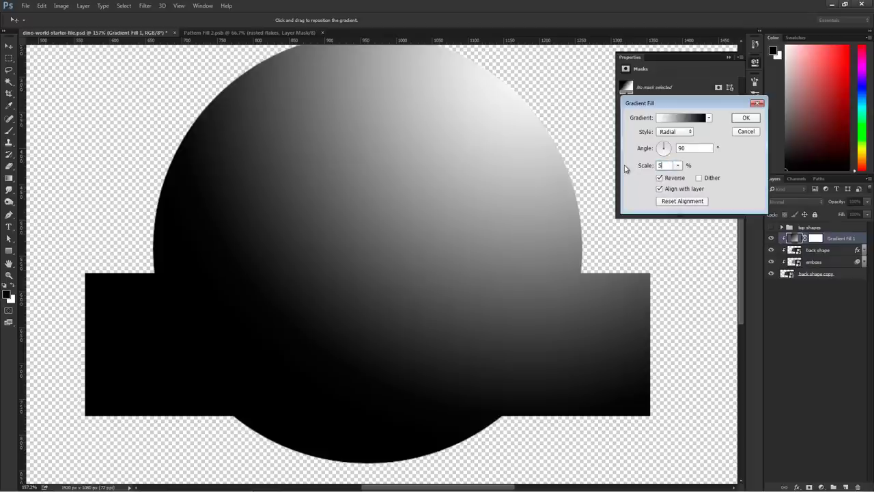
pyautogui.write('0')
pyautogui.moveTo(510, 176); pyautogui.dragTo(427, 213)
pyautogui.hotkey('shift', 'Down')
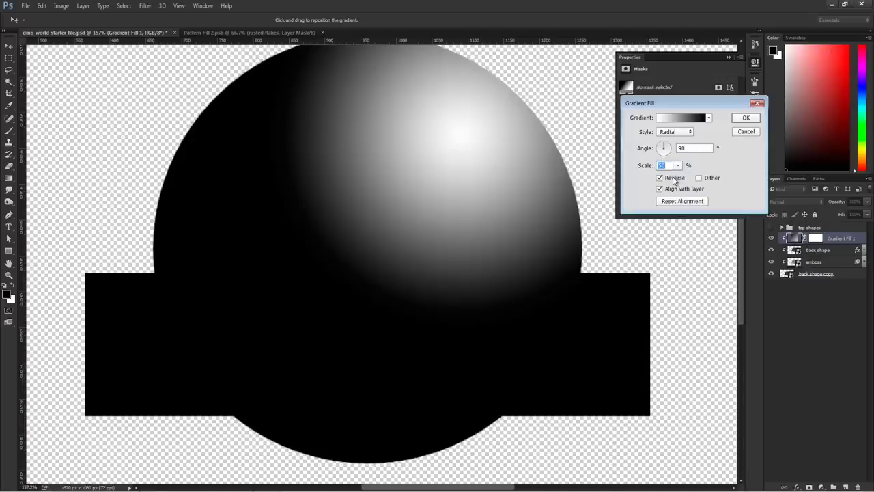
pyautogui.click(747, 118)
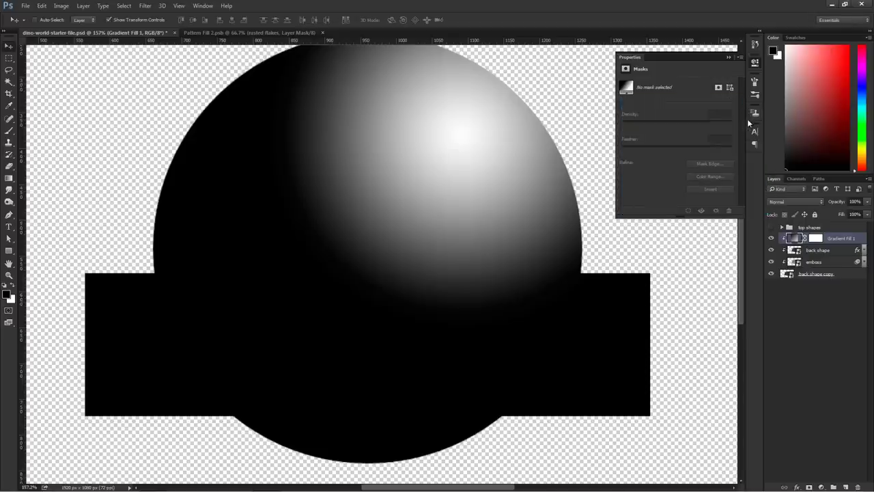
# Set the Gradient Fill 1 layer's blend mode to Overlay and lower its opacity
pyautogui.click(793, 202)
pyautogui.click(775, 292)
pyautogui.click(855, 201)
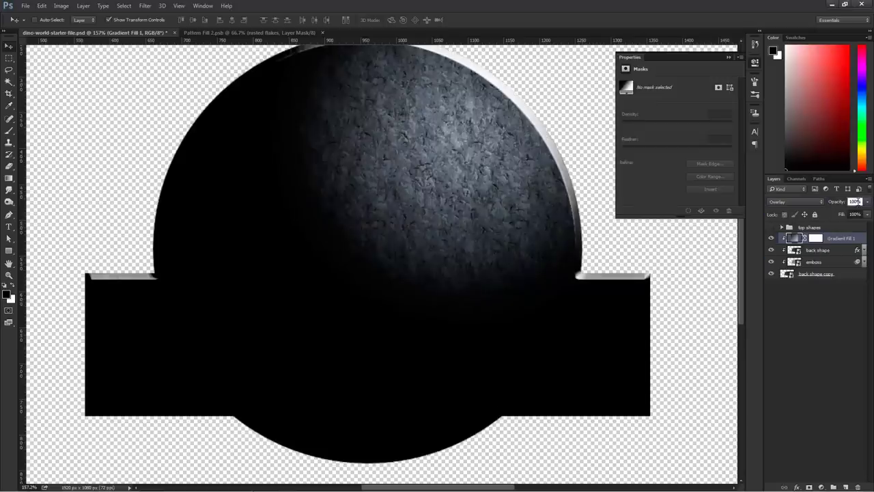
pyautogui.doubleClick(855, 202)
pyautogui.write('50')
pyautogui.press('Return')
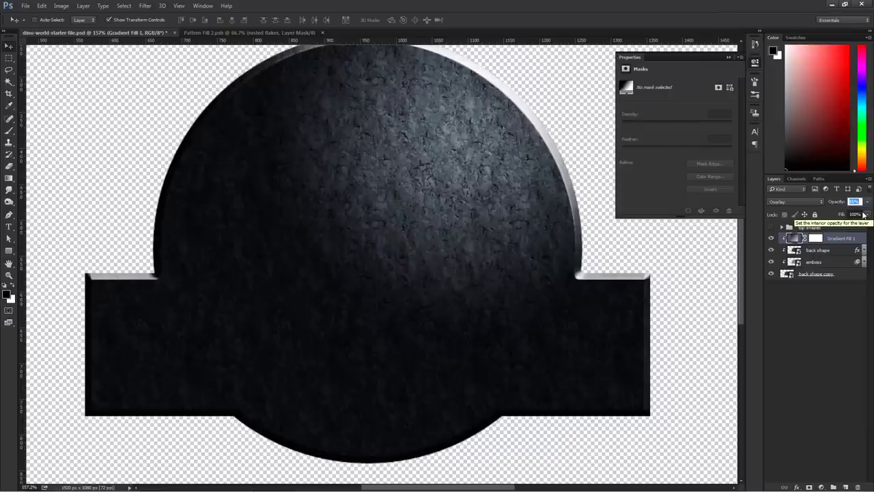
# Delete the layer mask from the Gradient Fill 1 layer
pyautogui.click(816, 238)
pyautogui.rightClick(819, 239)
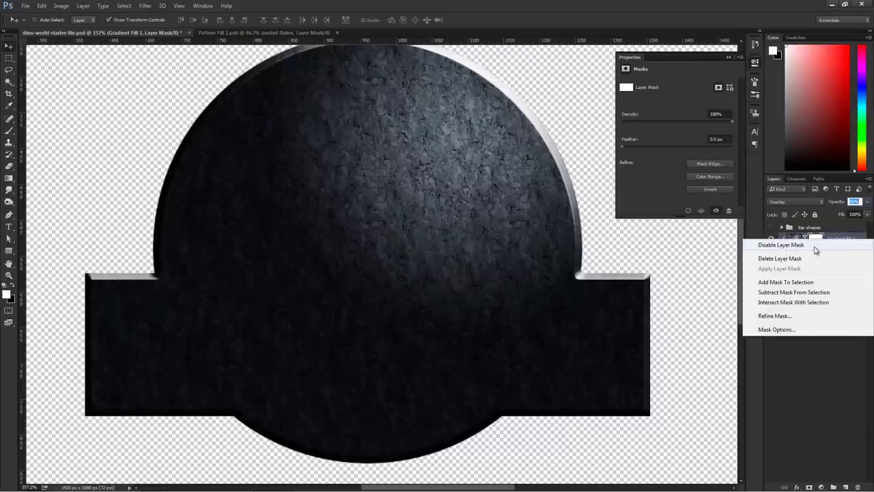
pyautogui.click(812, 260)
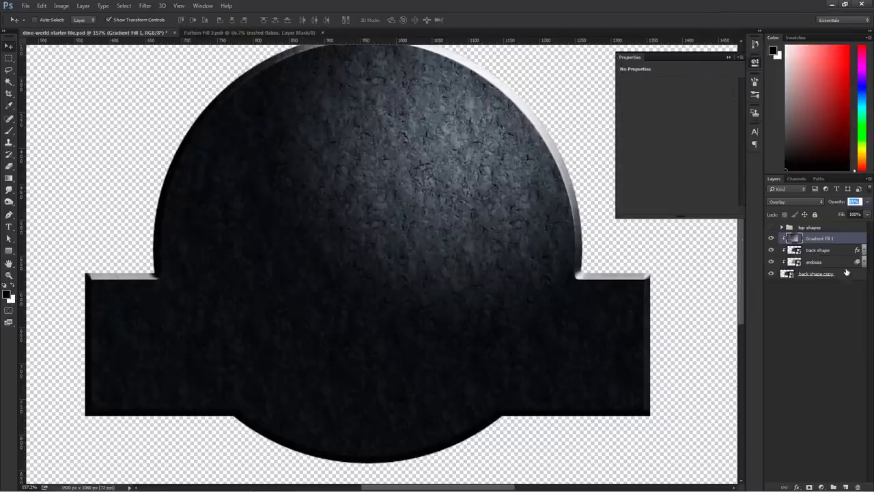
# Add a black solid color fill layer and place it beneath the back shape copy layer as an unclipped backdrop
pyautogui.click(728, 58)
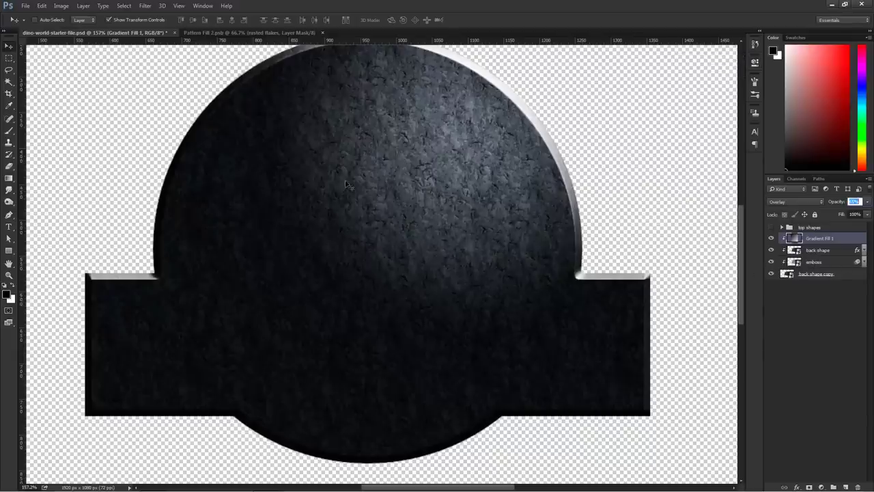
pyautogui.click(815, 276)
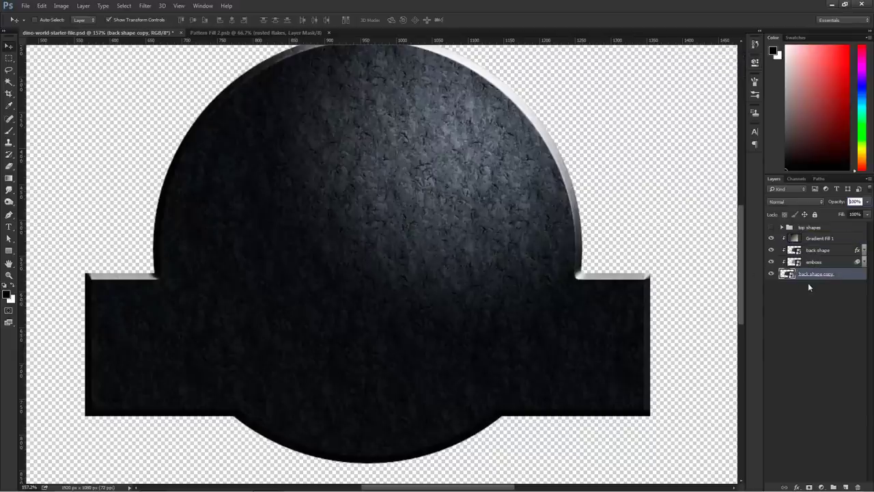
pyautogui.click(822, 487)
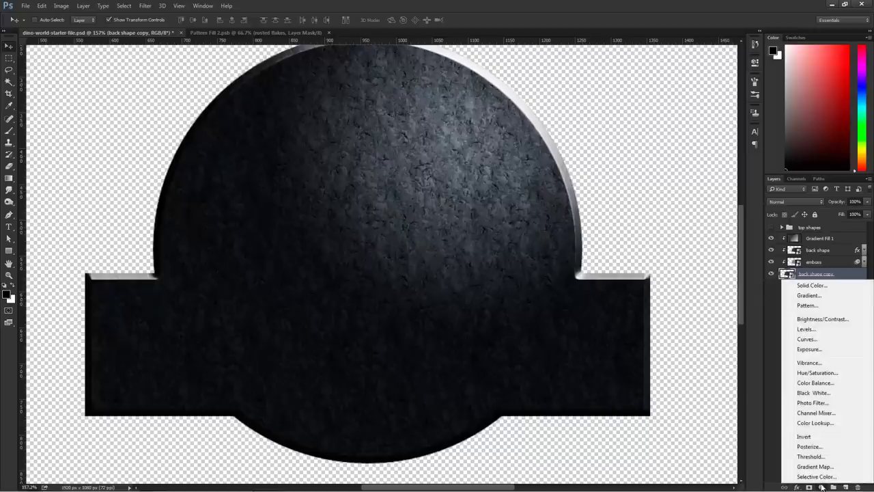
pyautogui.click(823, 289)
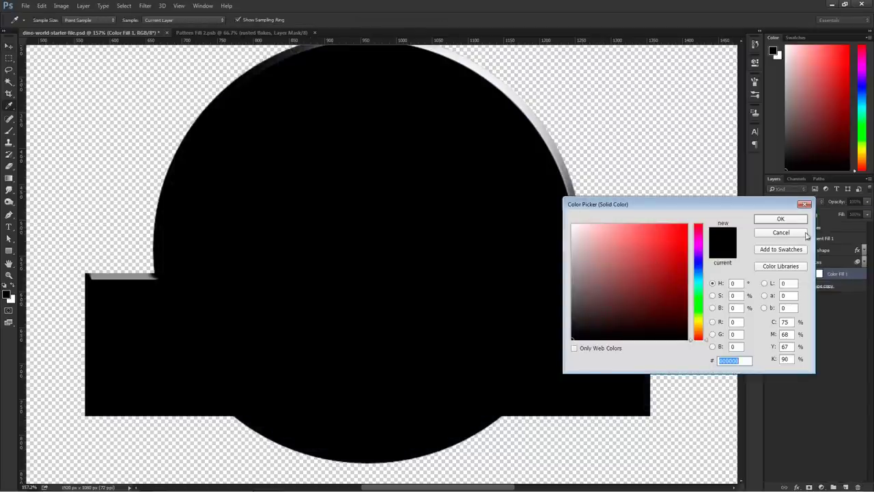
pyautogui.press('Return')
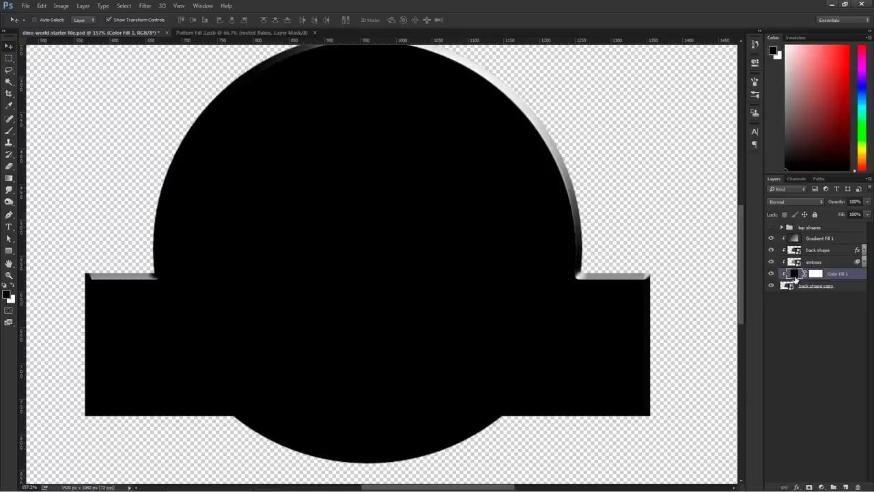
pyautogui.moveTo(794, 275); pyautogui.dragTo(796, 293)
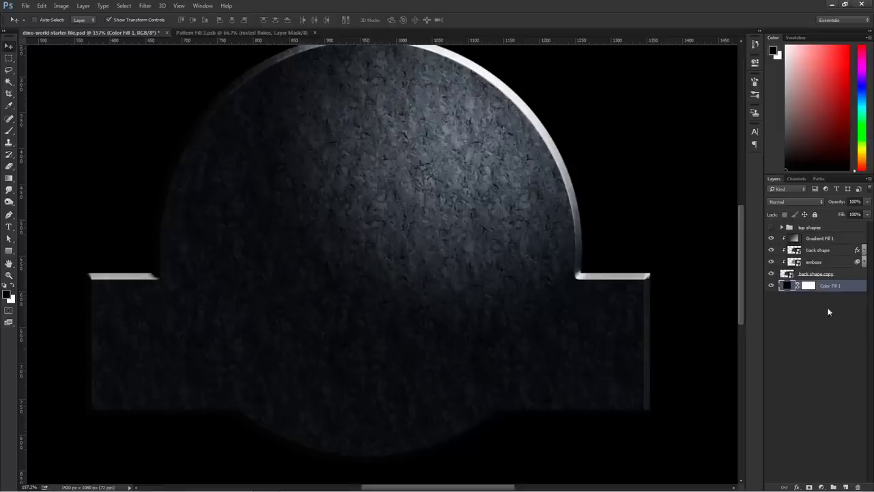
# Delete the layer mask from the black color fill layer and rename the layer as background
pyautogui.click(809, 286)
pyautogui.rightClick(808, 287)
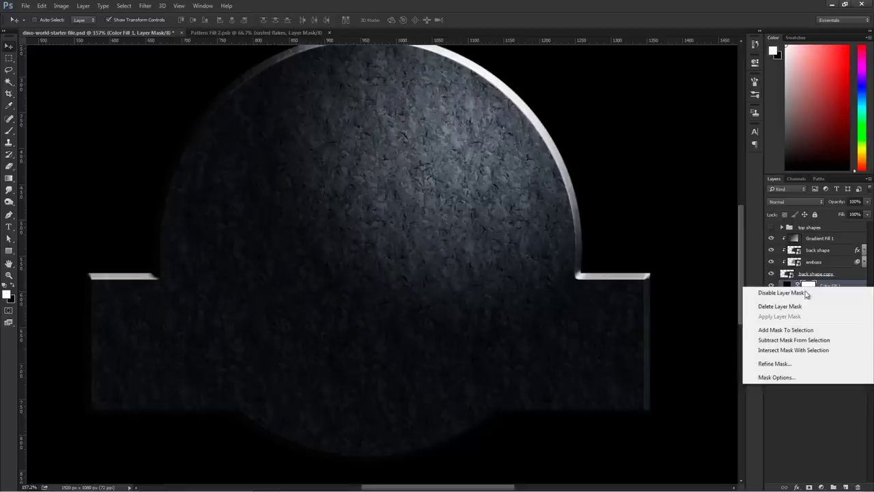
pyautogui.click(802, 307)
pyautogui.doubleClick(813, 286)
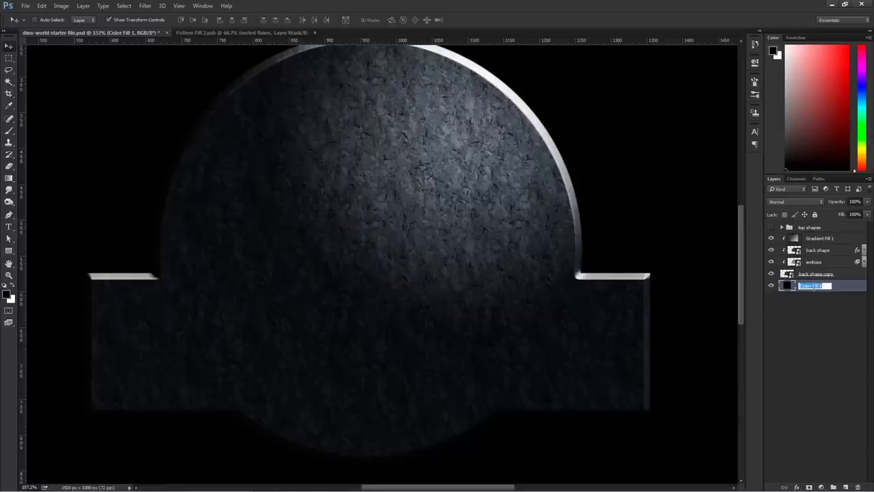
pyautogui.write('background')
pyautogui.click(814, 320)
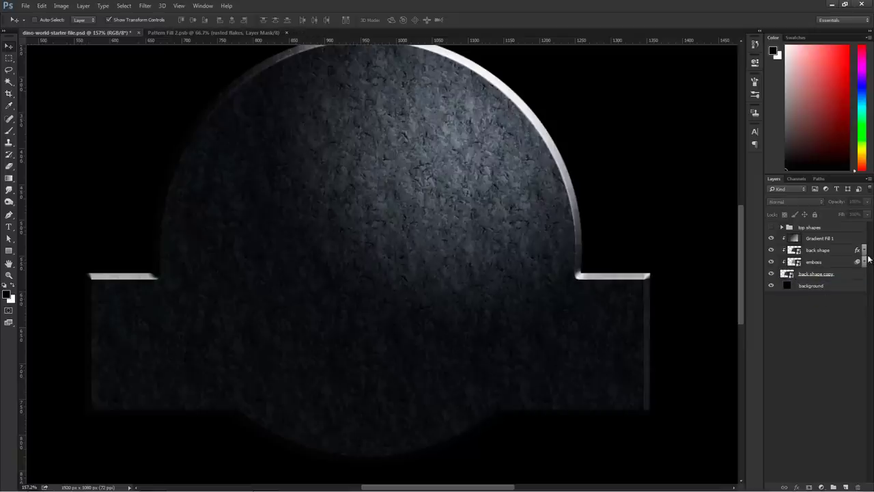
# Turn off the use of default masks on fill layers in the Layers panel options
pyautogui.click(870, 179)
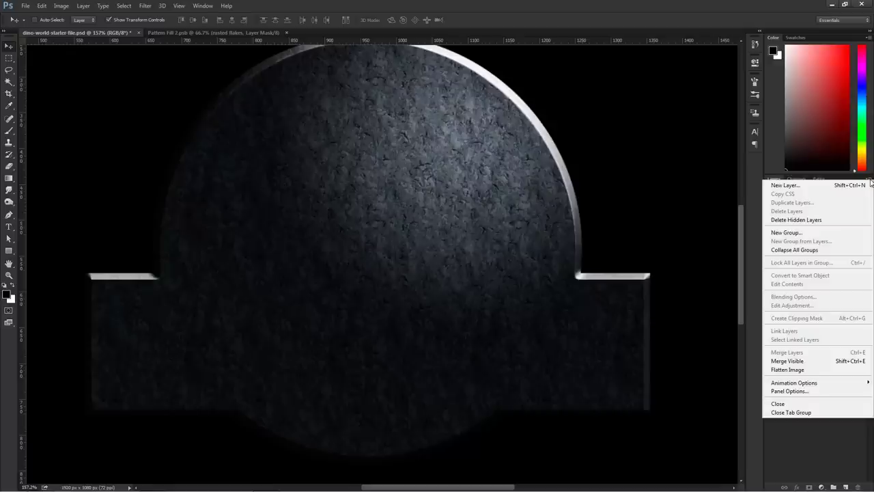
pyautogui.click(810, 391)
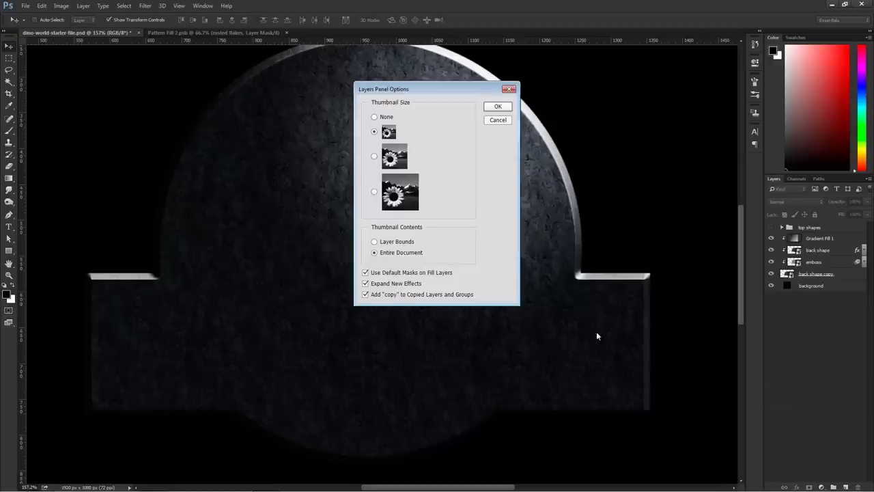
pyautogui.click(366, 273)
pyautogui.click(500, 107)
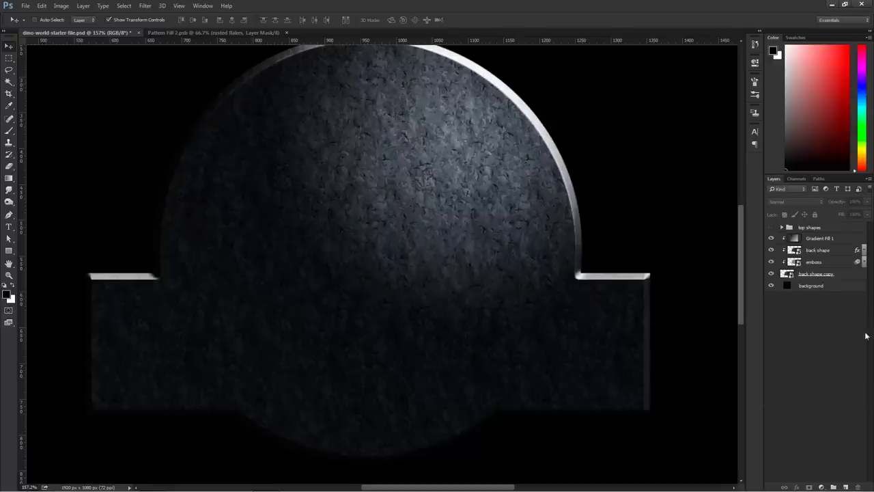
# Add a test black solid color fill layer above the background layer and delete it again
pyautogui.click(826, 287)
pyautogui.click(822, 486)
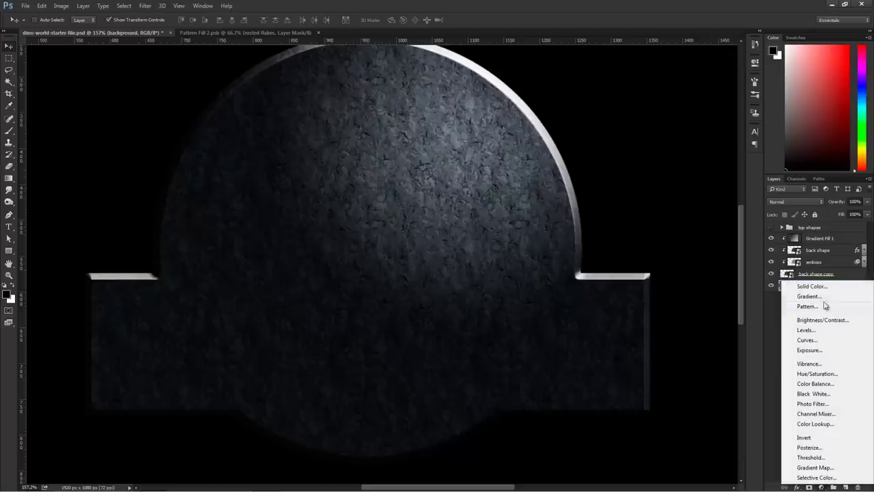
pyautogui.click(811, 286)
pyautogui.click(781, 218)
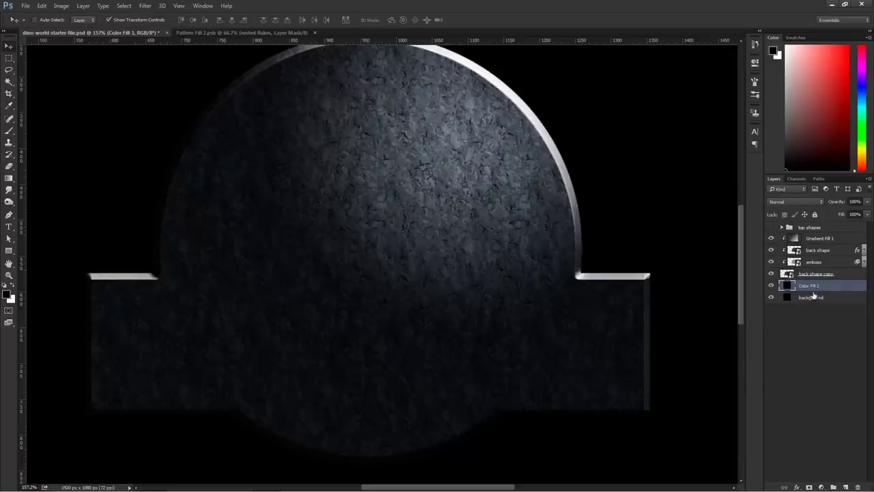
pyautogui.moveTo(788, 290); pyautogui.dragTo(857, 486)
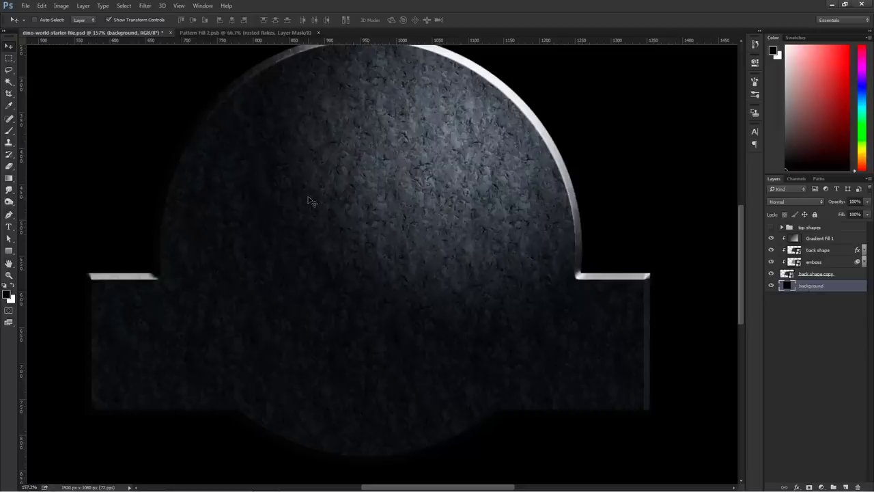
# Group the layers from back shape copy up to Gradient Fill 1 and name the group back shape
pyautogui.scroll(-4, 311, 199)
pyautogui.press('alt')
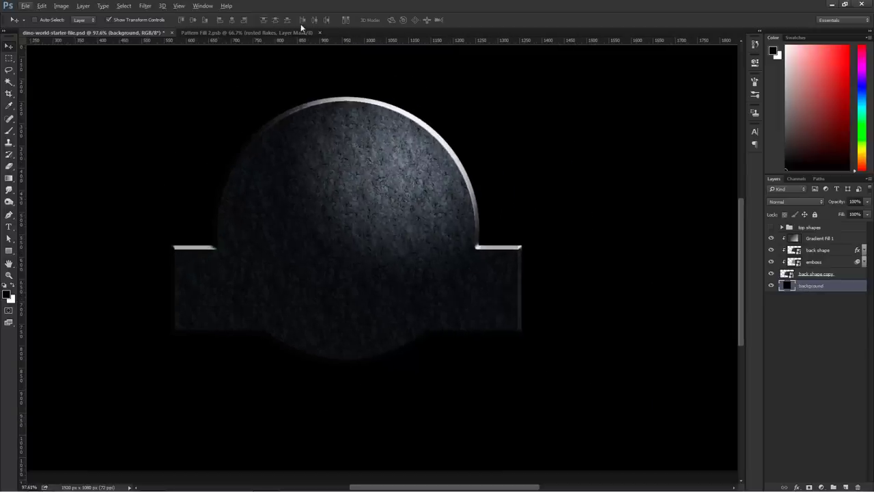
pyautogui.click(816, 276)
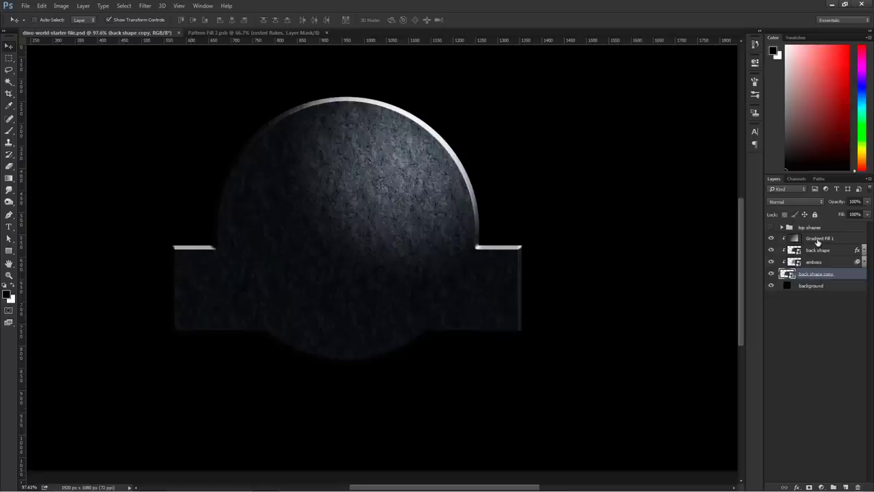
pyautogui.keyDown('shift'); pyautogui.click(817, 240); pyautogui.keyUp('shift')
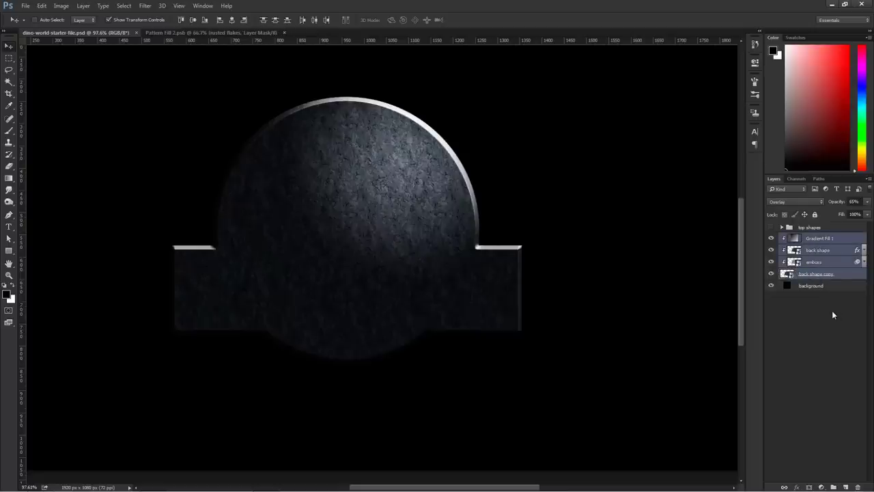
pyautogui.hotkey('ctrl', 'g')
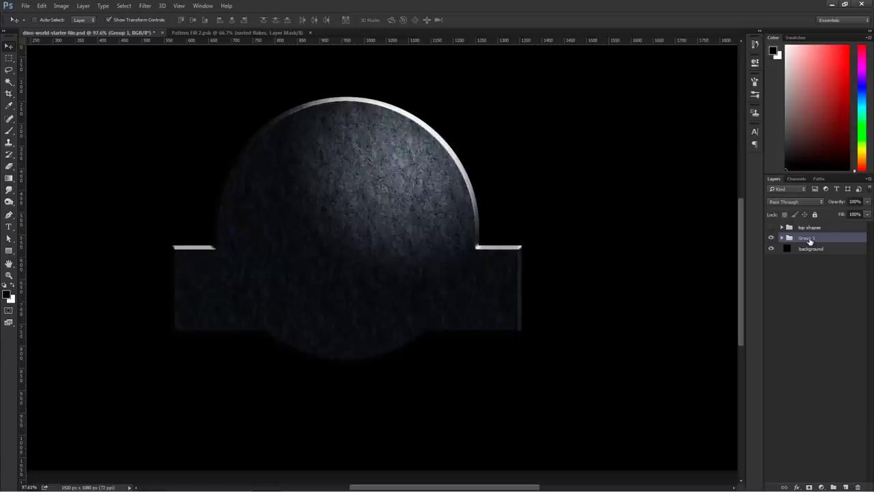
pyautogui.doubleClick(807, 237)
pyautogui.write('back shape')
pyautogui.click(807, 227)
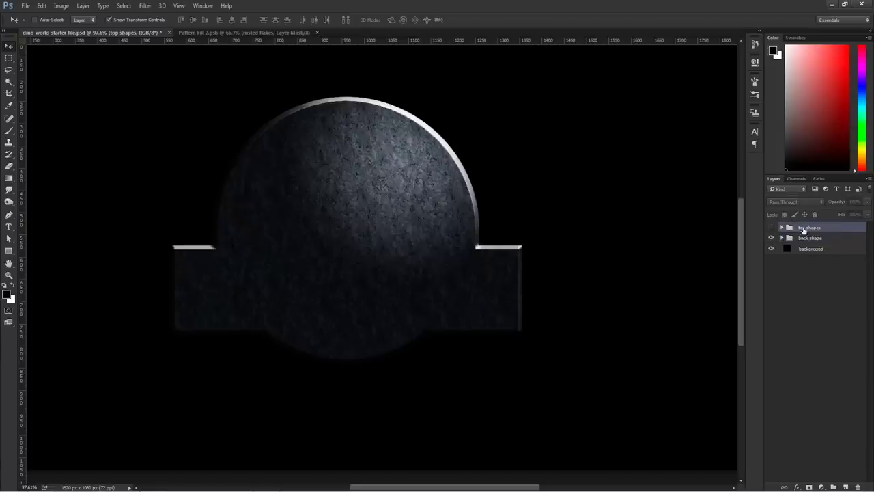
# Make the top shapes group visible and convert it to a smart object
pyautogui.click(770, 228)
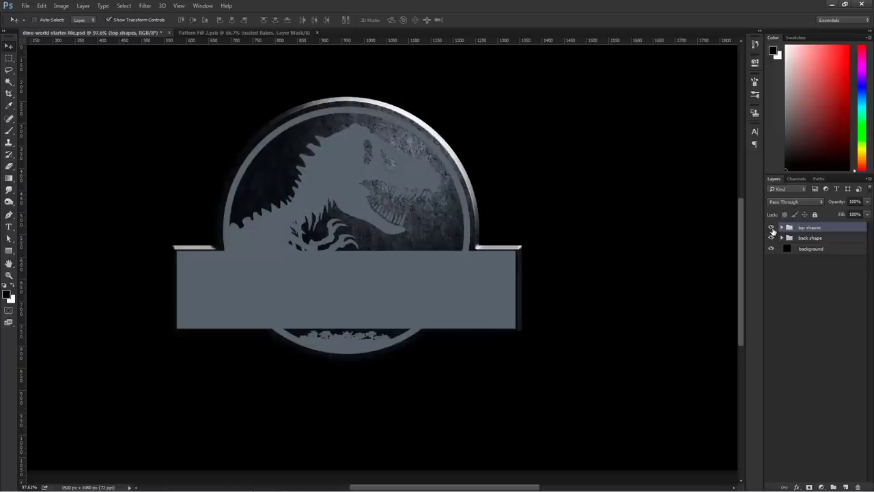
pyautogui.rightClick(839, 230)
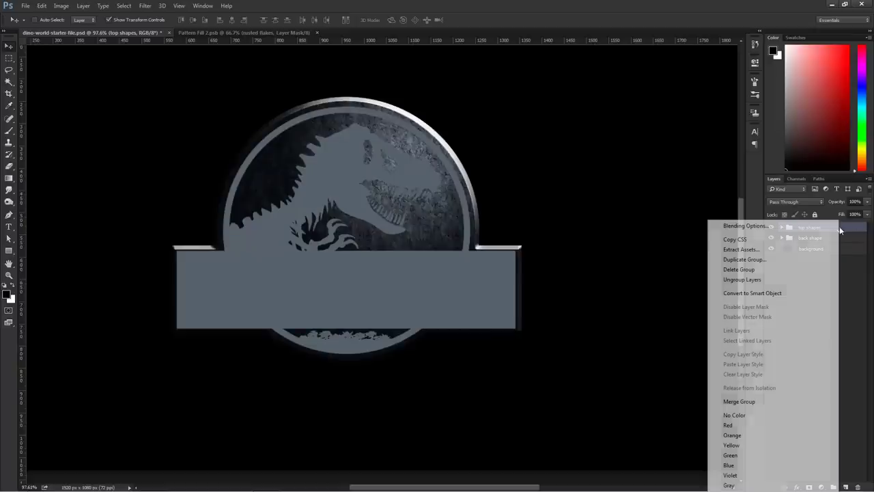
pyautogui.click(778, 293)
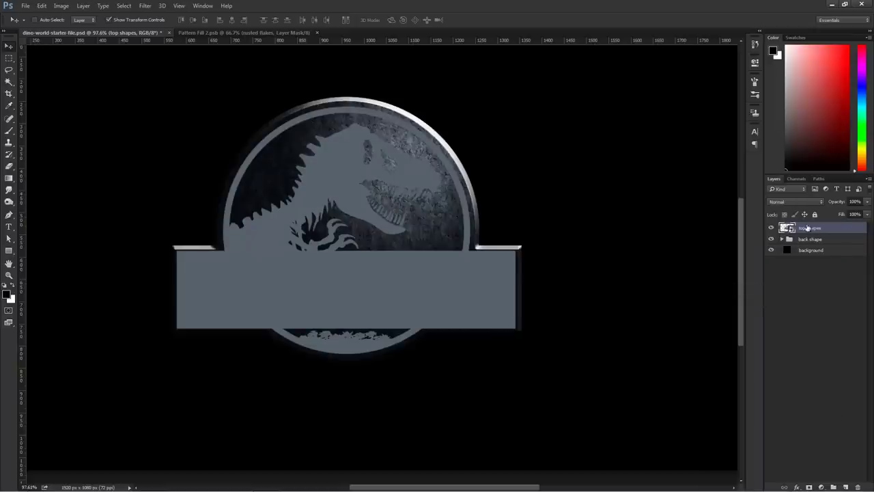
pyautogui.click(771, 229)
pyautogui.click(771, 228)
# Add a pattern fill layer at 100% scale above the top shapes layer and clip it to that layer
pyautogui.click(821, 486)
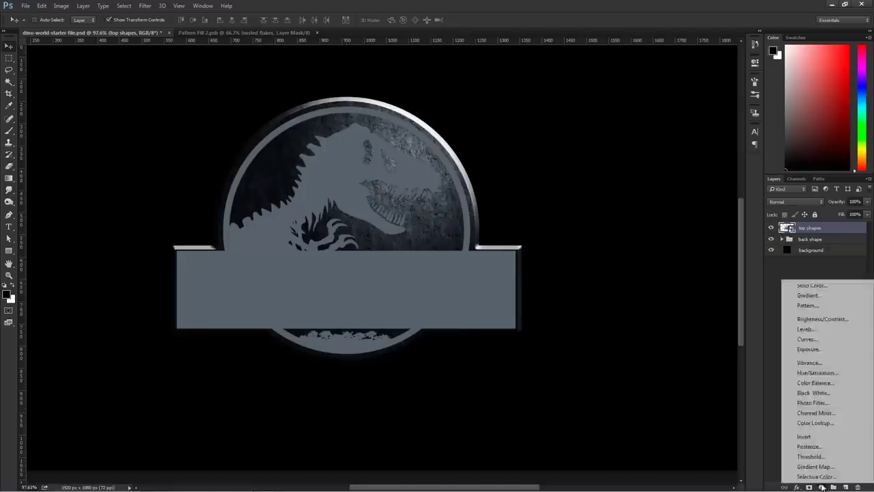
pyautogui.click(819, 307)
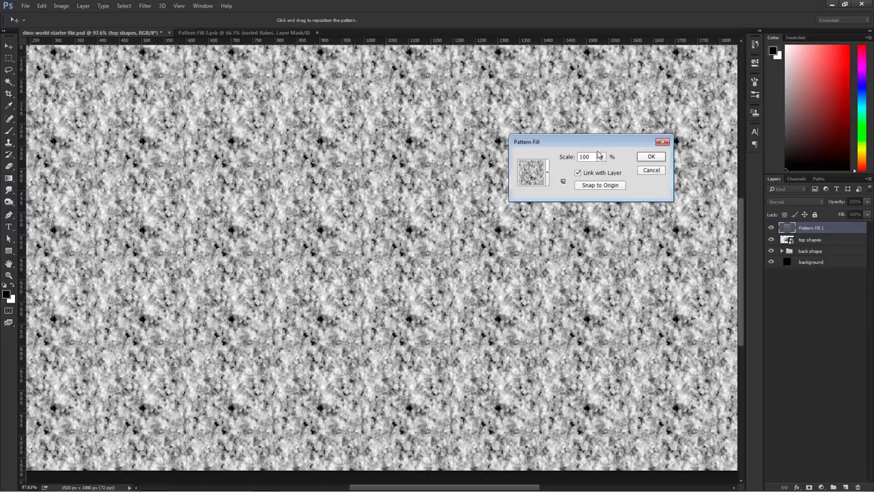
pyautogui.click(654, 159)
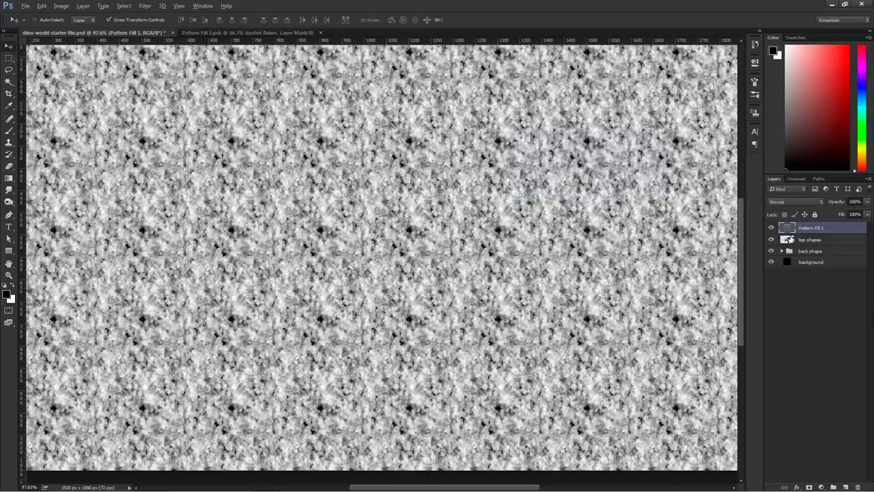
pyautogui.keyDown('alt'); pyautogui.click(795, 235); pyautogui.keyUp('alt')
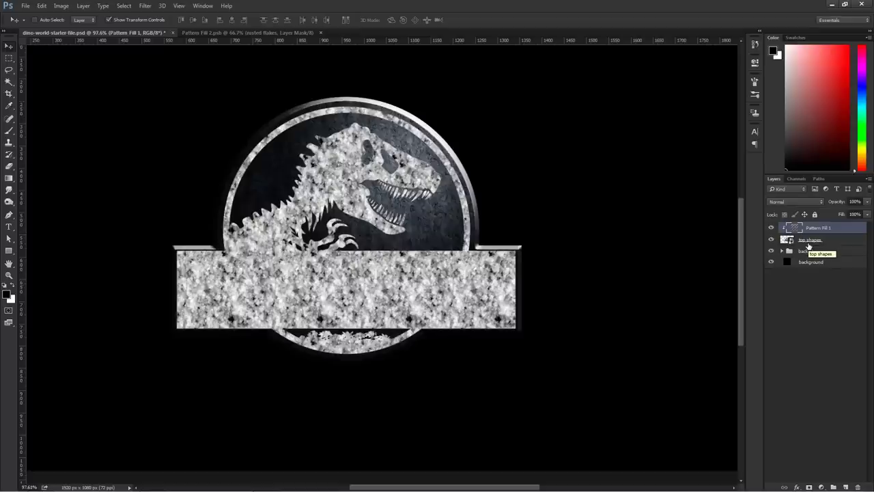
# Load the Grayscale Paper pattern set and apply its last, fine-grained pattern to the Pattern Fill 1 layer
pyautogui.doubleClick(793, 229)
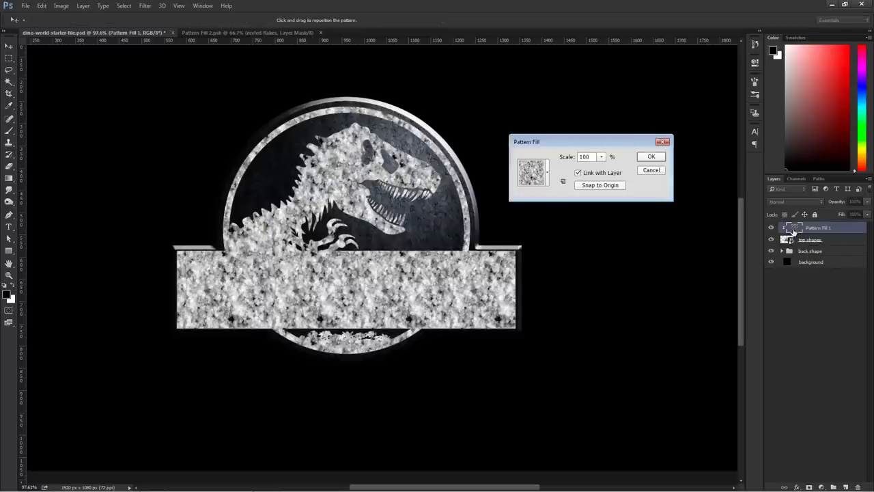
pyautogui.click(548, 176)
pyautogui.click(569, 198)
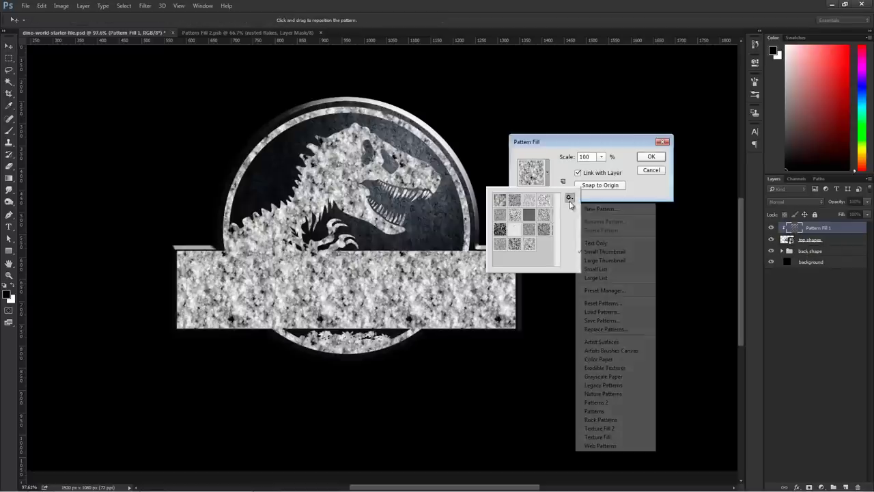
pyautogui.click(615, 376)
pyautogui.click(398, 192)
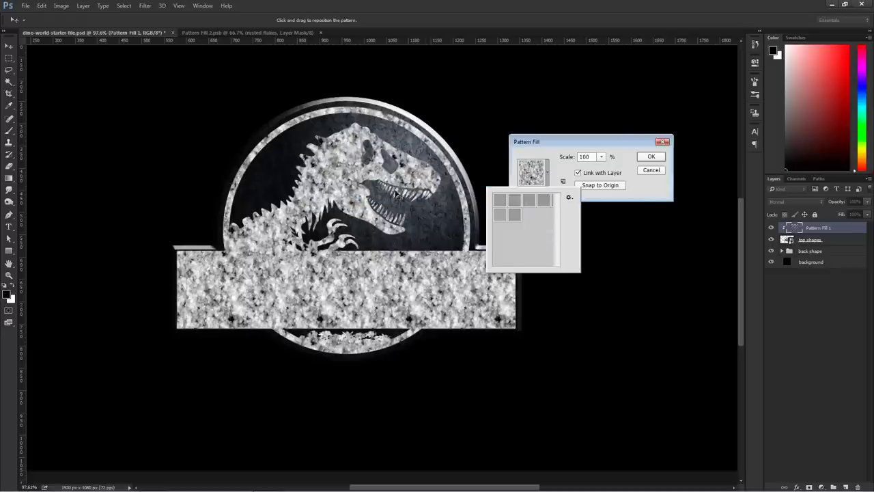
pyautogui.click(513, 217)
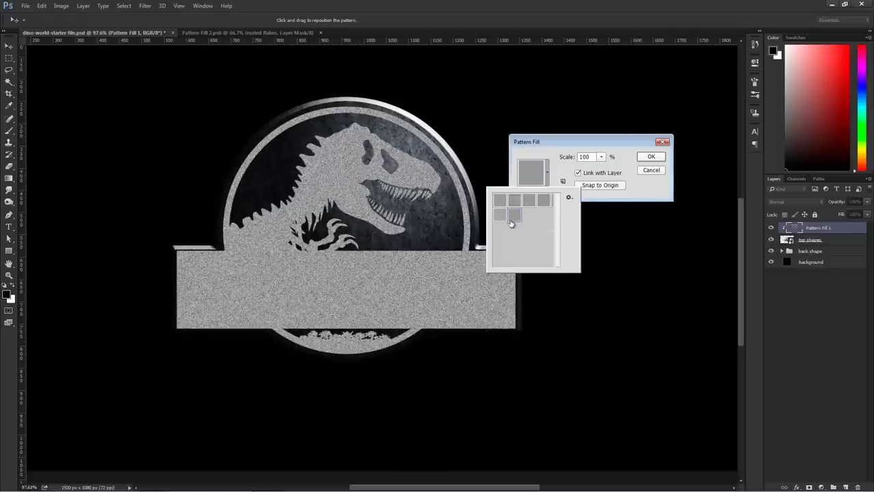
pyautogui.click(653, 159)
pyautogui.click(653, 159)
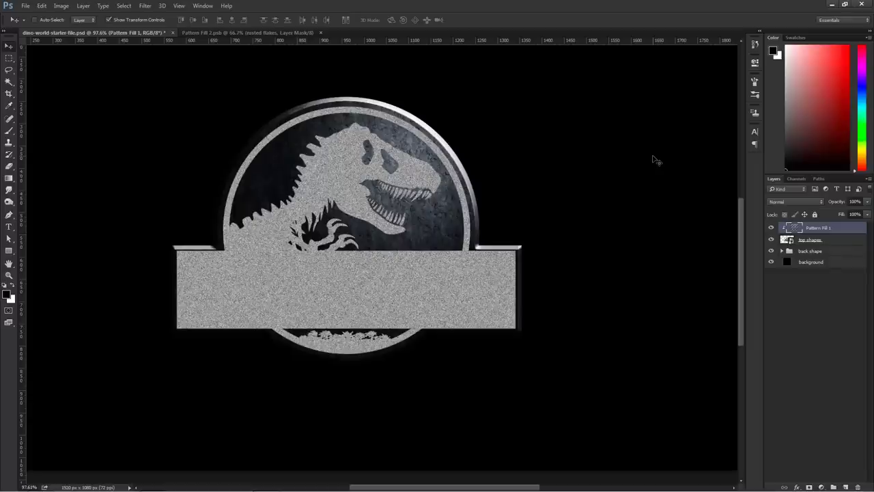
# Set the Pattern Fill 1 layer's blend mode to Soft Light and its opacity to 40%
pyautogui.click(783, 200)
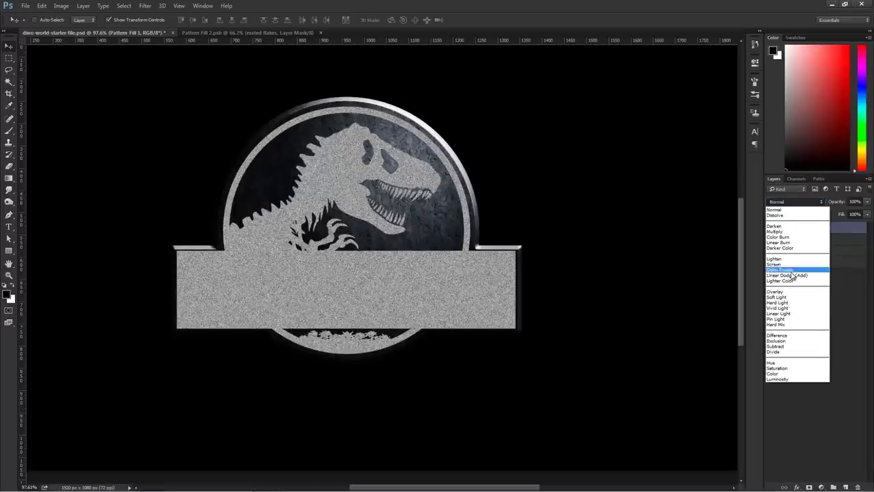
pyautogui.click(785, 297)
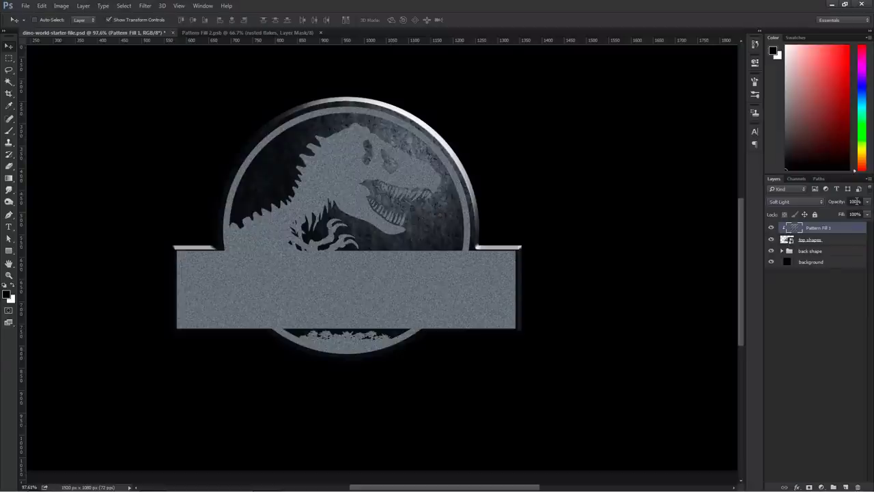
pyautogui.click(855, 201)
pyautogui.write('40')
pyautogui.press('Return')
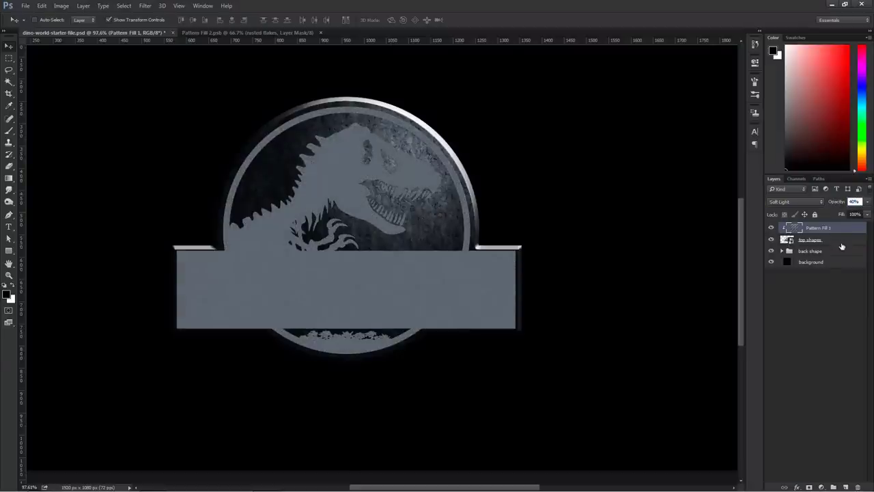
# Rename the Pattern Fill 1 layer to sandpaper
pyautogui.doubleClick(818, 228)
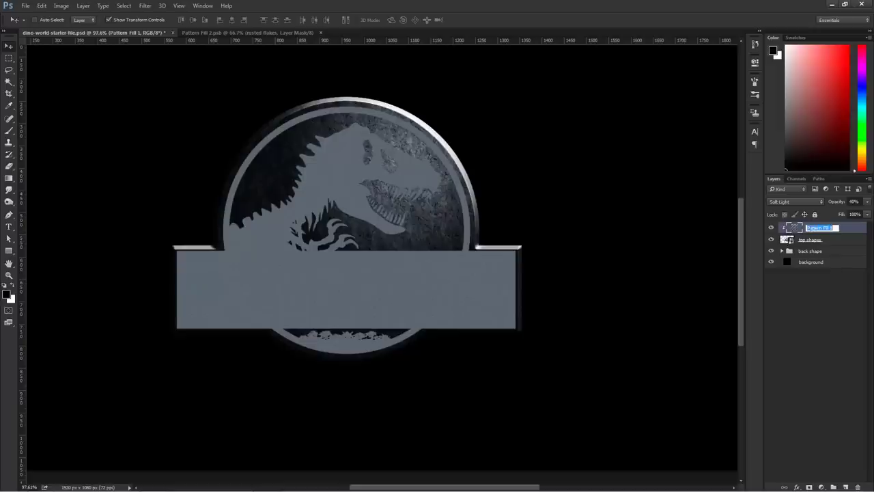
pyautogui.write('ru')
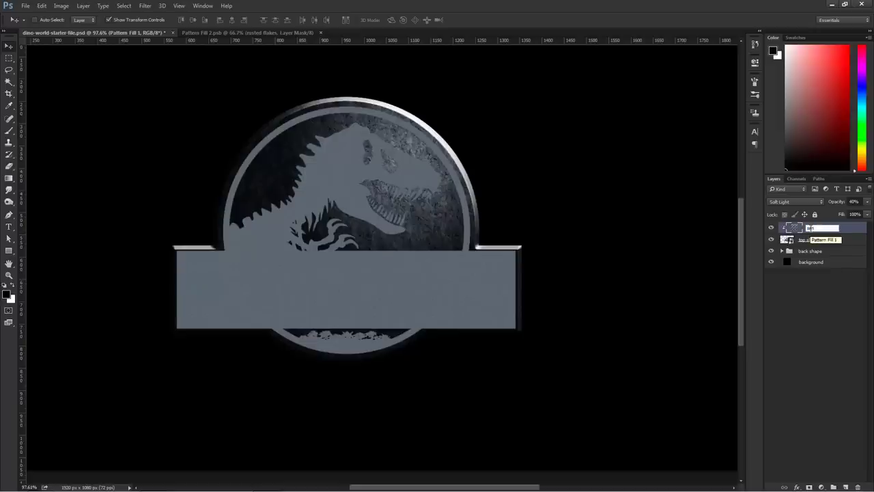
pyautogui.write('st')
pyautogui.write('pape')
pyautogui.write('r')
pyautogui.press('Return')
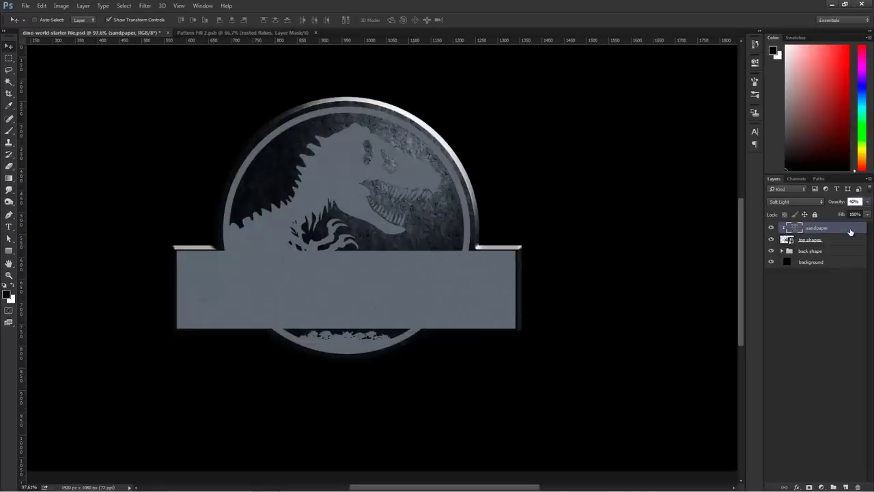
# Add another pattern fill layer at 100% scale above the sandpaper layer and clip it to the top shapes
pyautogui.click(821, 487)
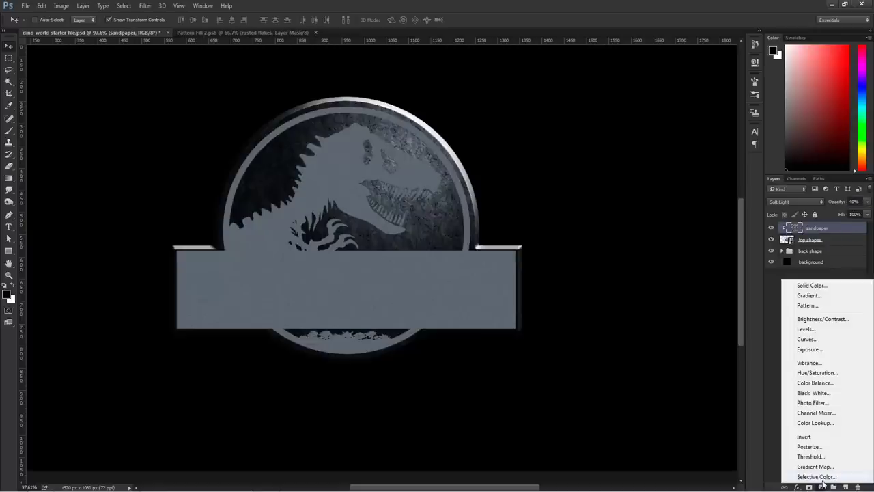
pyautogui.click(819, 305)
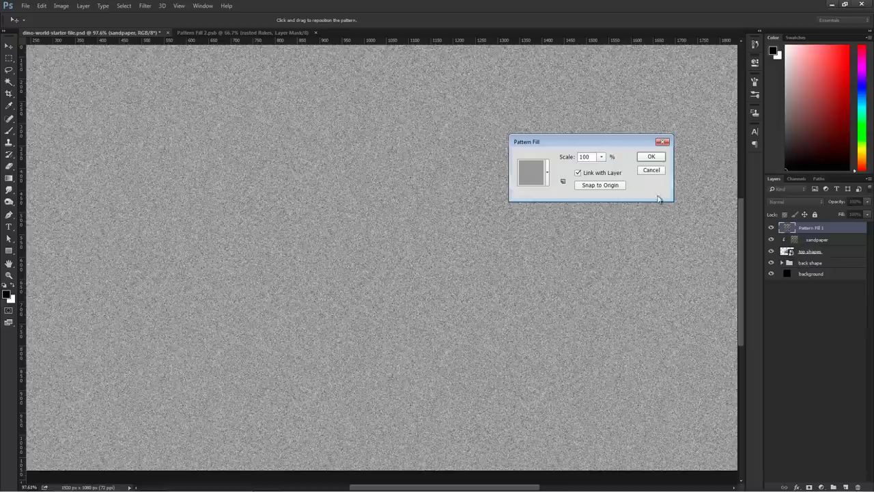
pyautogui.click(651, 159)
pyautogui.keyDown('alt'); pyautogui.click(791, 233); pyautogui.keyUp('alt')
# Replace the current patterns with the Texture Fill 2 set and apply its Stucco 4 pattern to the new pattern fill layer
pyautogui.doubleClick(792, 230)
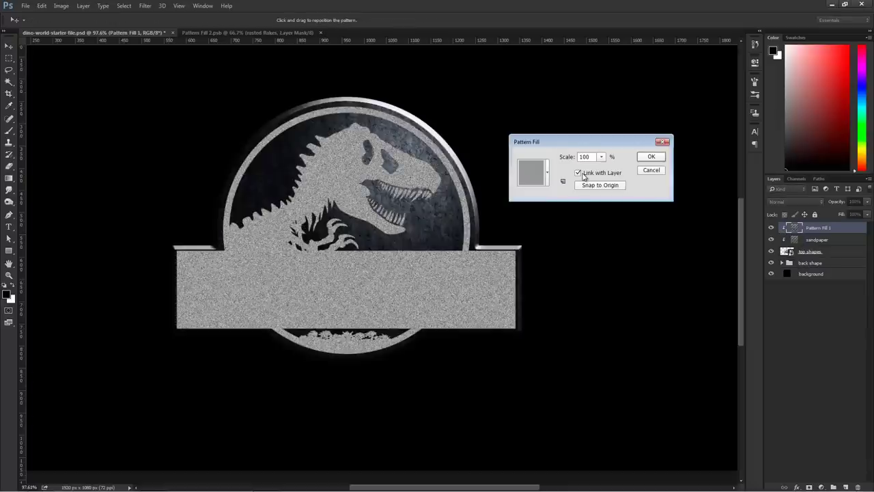
pyautogui.click(547, 172)
pyautogui.click(569, 198)
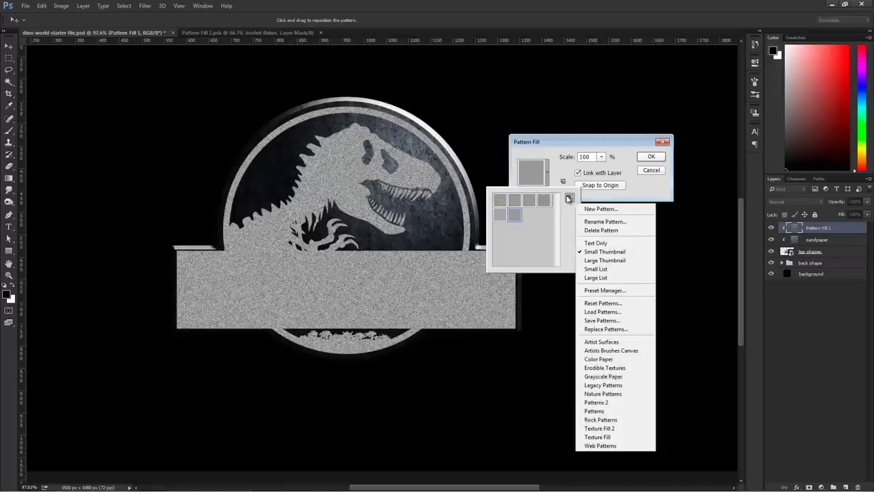
pyautogui.click(622, 428)
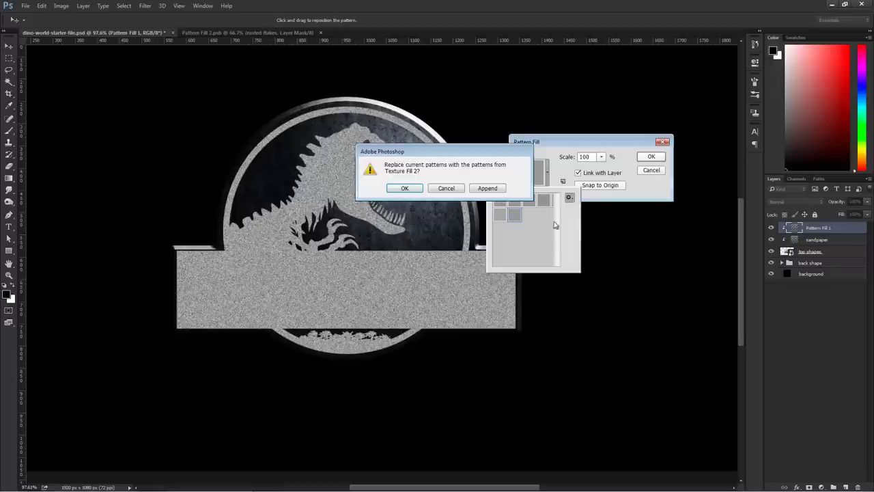
pyautogui.click(405, 190)
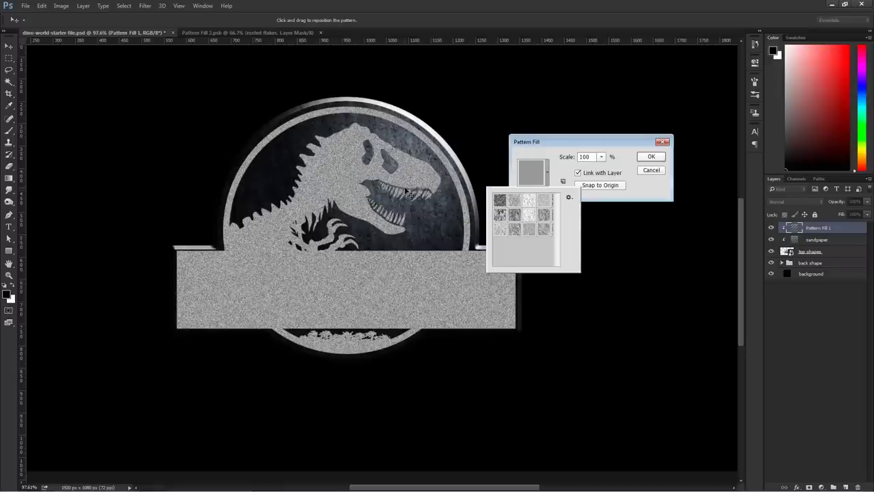
pyautogui.click(514, 217)
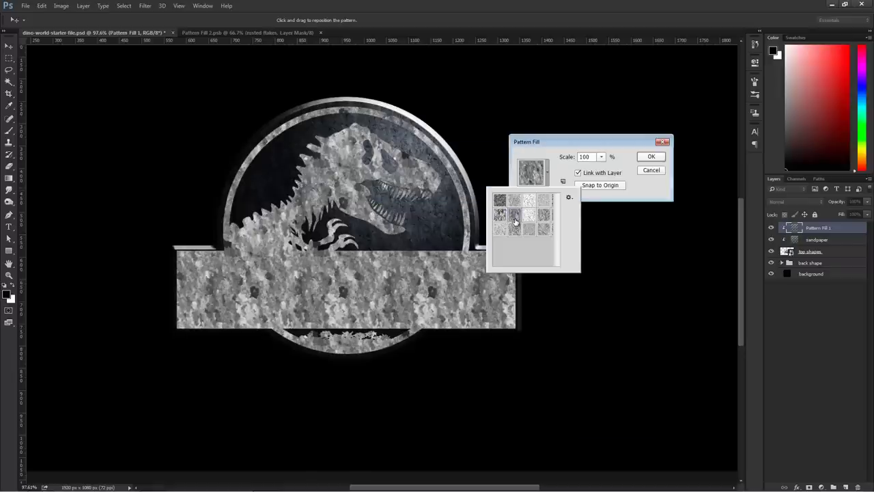
pyautogui.rightClick(514, 218)
pyautogui.click(536, 232)
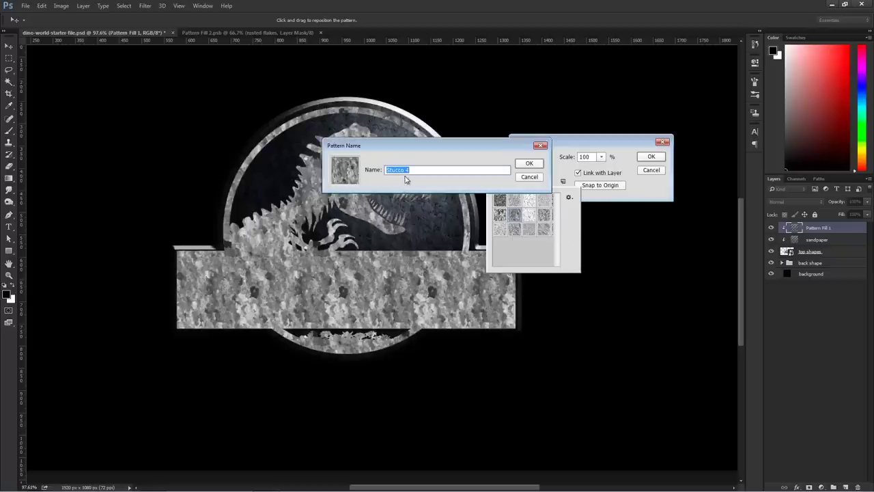
pyautogui.click(538, 178)
pyautogui.click(651, 157)
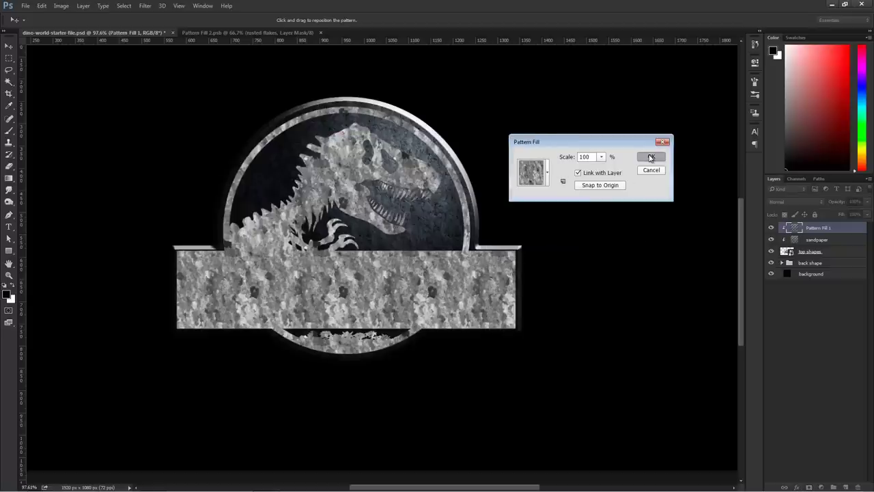
# Rename the new pattern fill layer to stucco 4
pyautogui.doubleClick(826, 228)
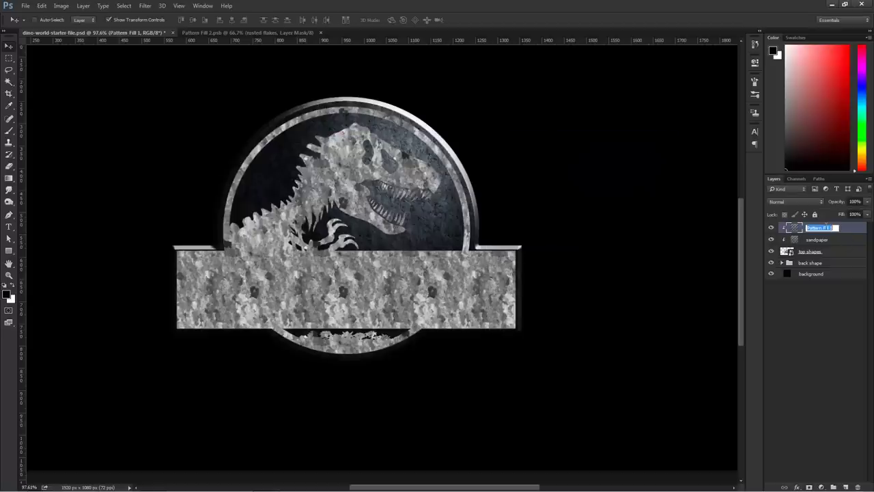
pyautogui.write('stu')
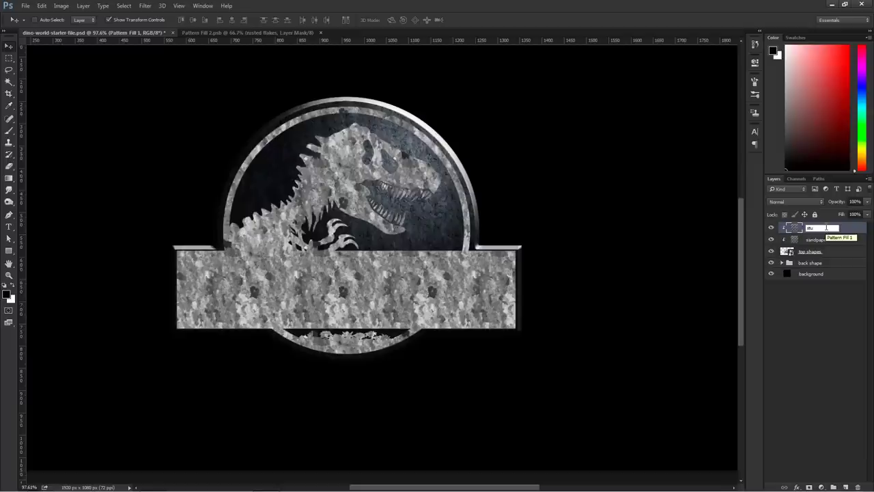
pyautogui.write('cco 4')
pyautogui.press('Return')
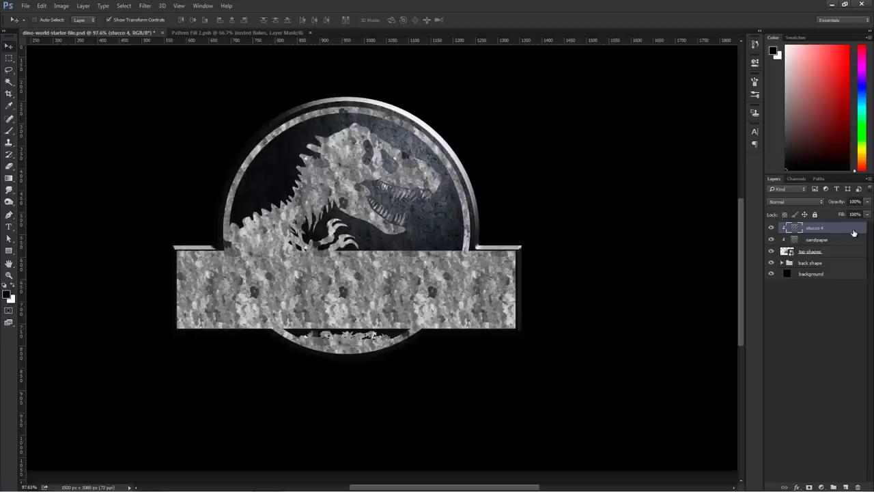
# Set the stucco 4 layer's blend mode to Soft Light and compare the logo with and without the layer
pyautogui.click(806, 202)
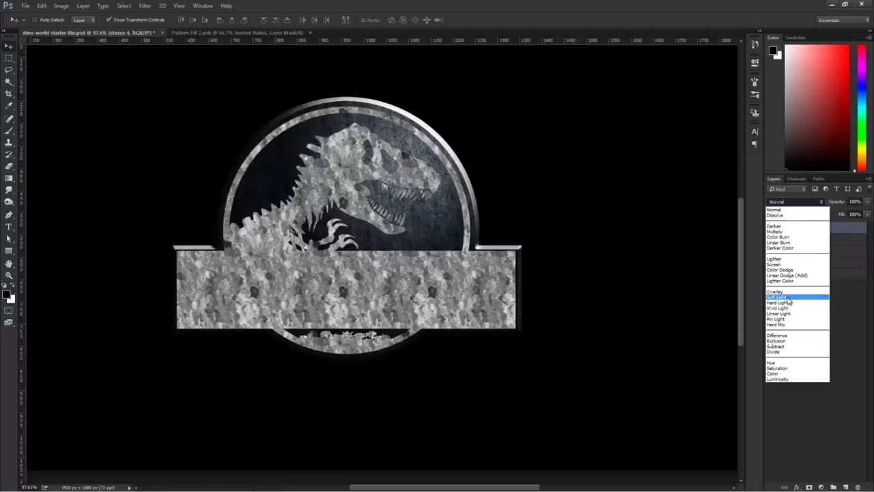
pyautogui.click(795, 302)
pyautogui.click(770, 227)
pyautogui.click(771, 227)
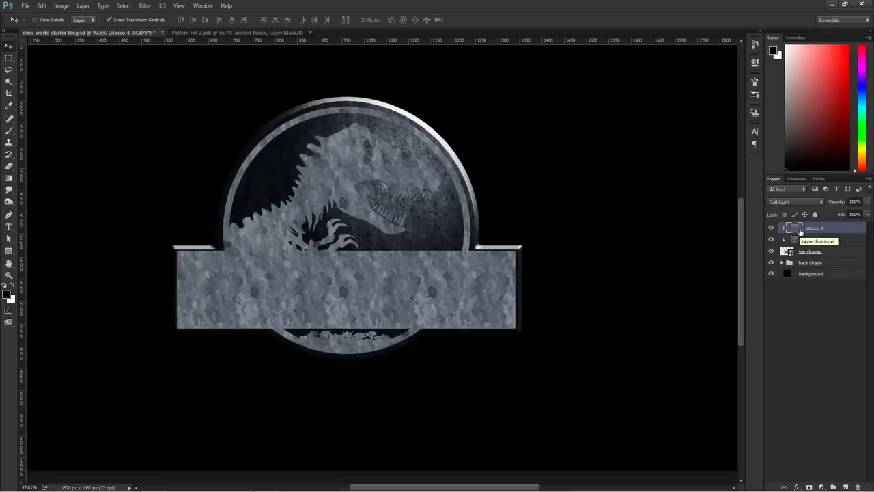
# Add a black solid color fill layer above stucco 4 and clip it to the top shapes
pyautogui.click(820, 487)
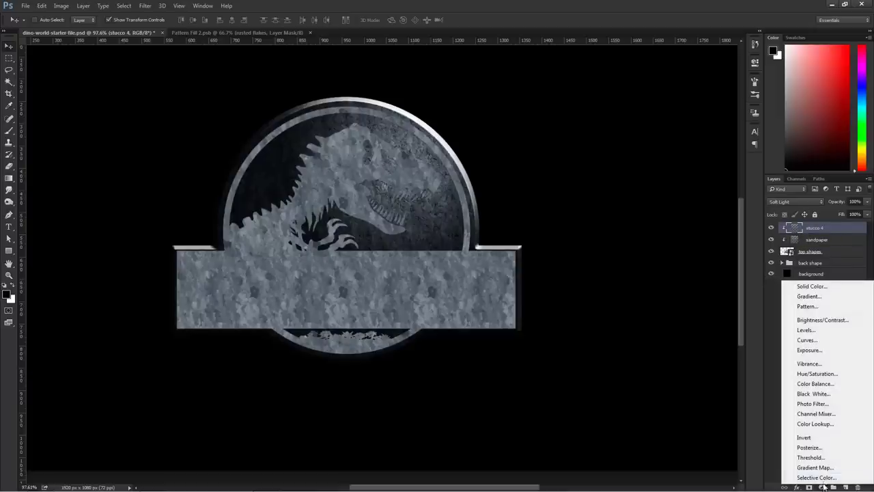
pyautogui.click(817, 288)
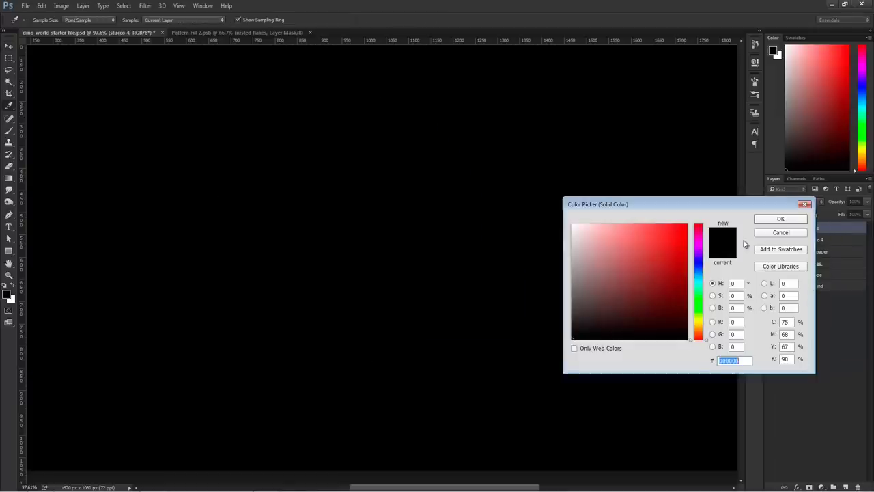
pyautogui.click(778, 219)
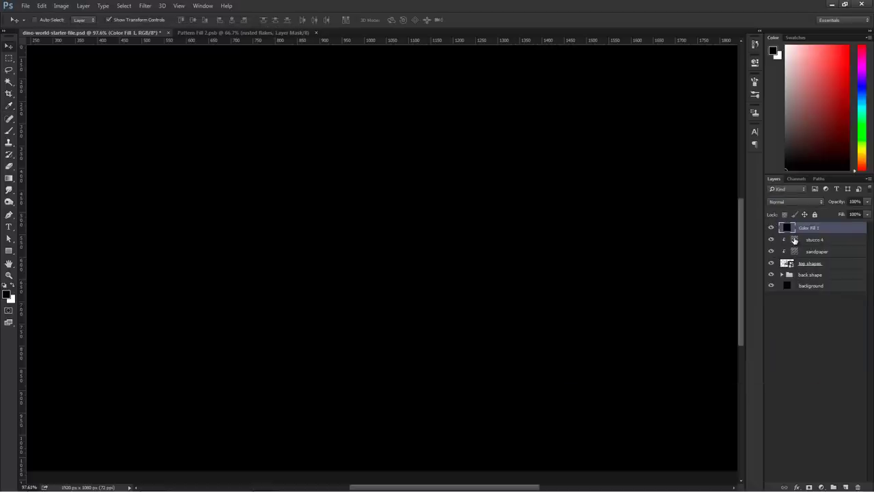
pyautogui.hotkey('ctrl', 'alt', 'g')
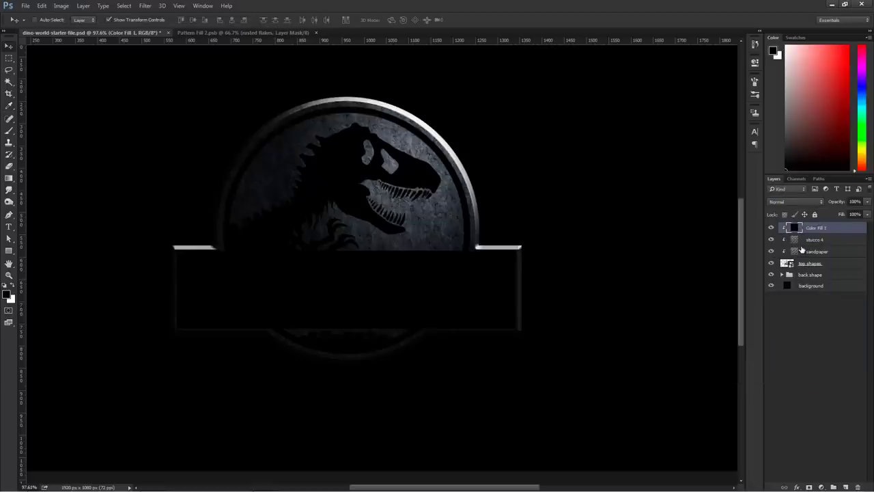
# Reduce the black color fill layer's Fill to 0%, leaving its Opacity at 100%
pyautogui.click(867, 214)
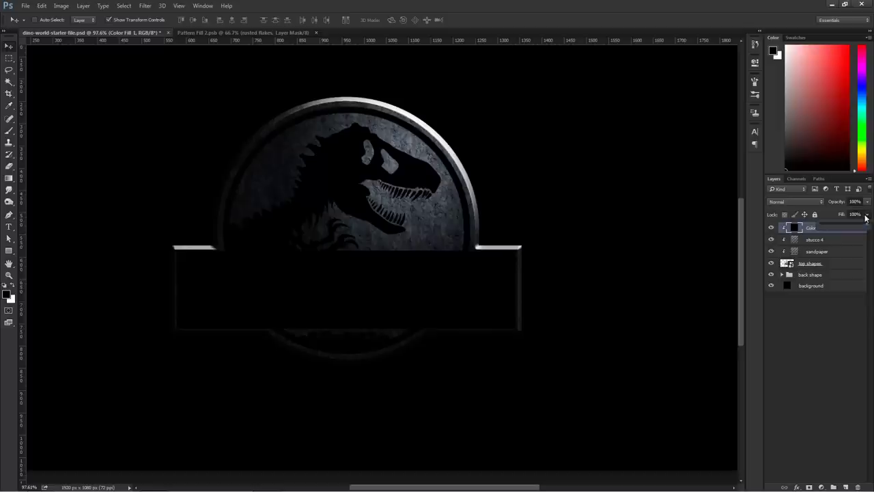
pyautogui.moveTo(869, 227); pyautogui.dragTo(798, 272)
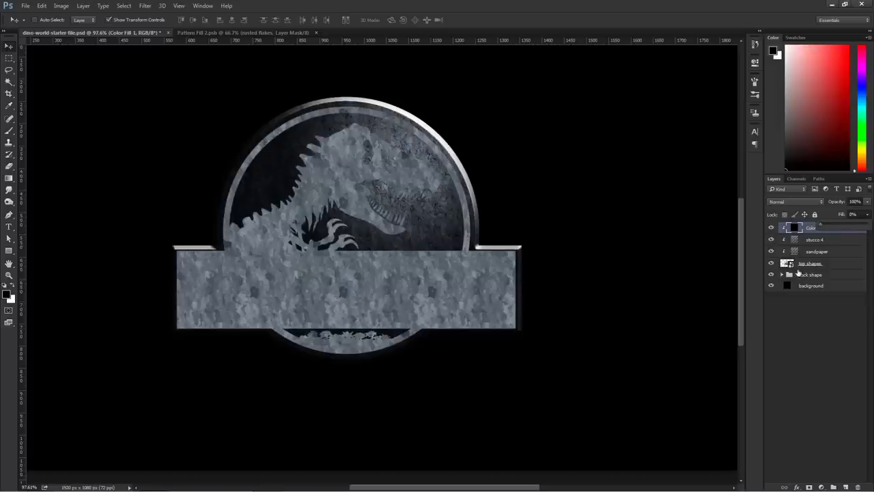
pyautogui.click(799, 231)
# Enable Bevel & Emboss with the Texture option in the color fill layer's style
pyautogui.doubleClick(840, 230)
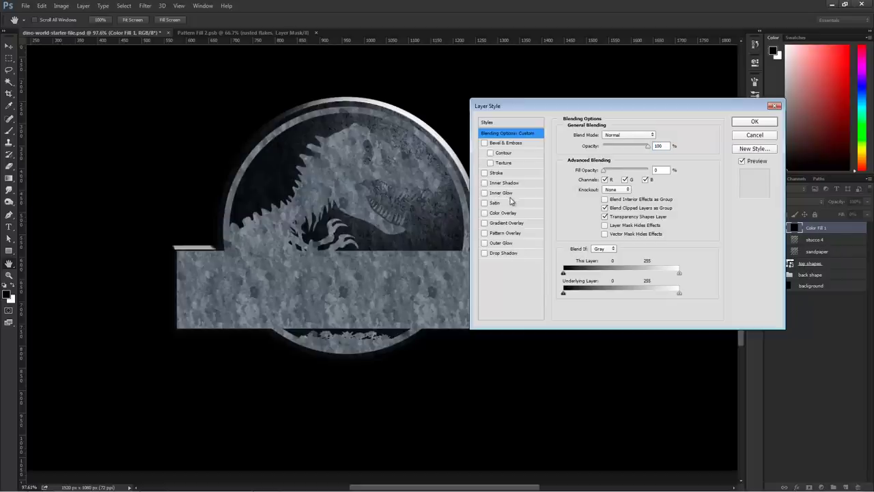
pyautogui.click(504, 144)
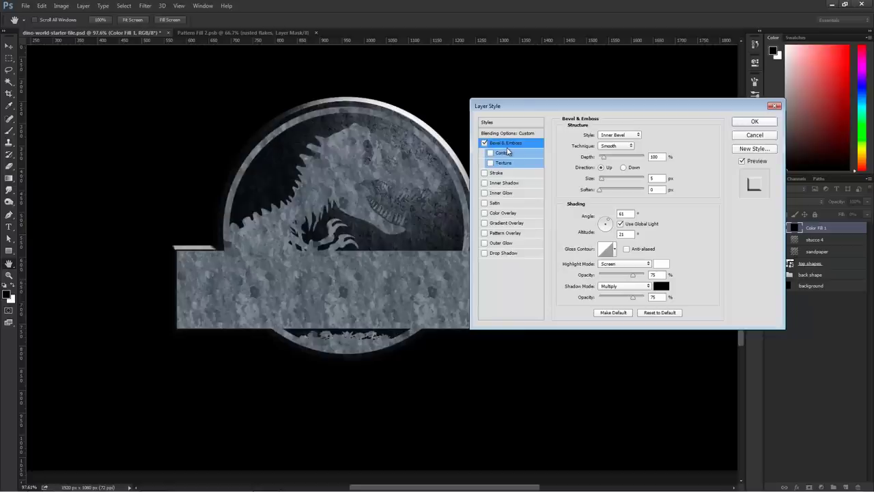
pyautogui.click(490, 162)
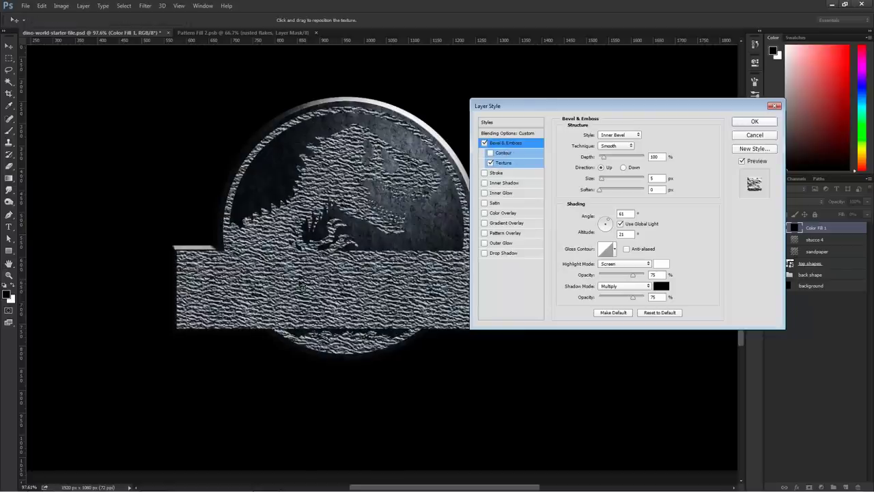
# Compare how Opacity and Fill Opacity affect the textured bevel, restoring Opacity to 100% and Fill Opacity to 0%
pyautogui.click(528, 134)
pyautogui.moveTo(630, 146); pyautogui.dragTo(591, 146)
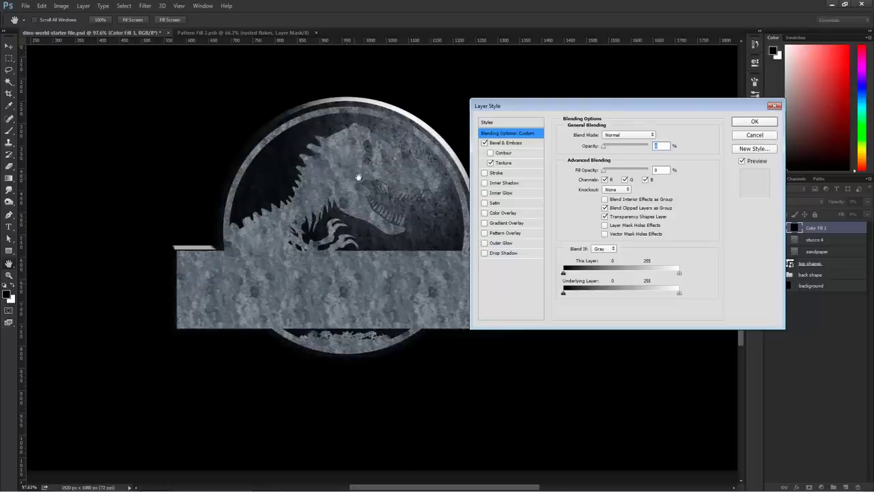
pyautogui.moveTo(603, 174)
pyautogui.mouseDown()
pyautogui.moveTo(646, 175)
pyautogui.moveTo(602, 174)
pyautogui.mouseUp()
pyautogui.write('100')
pyautogui.moveTo(603, 148); pyautogui.dragTo(627, 147)
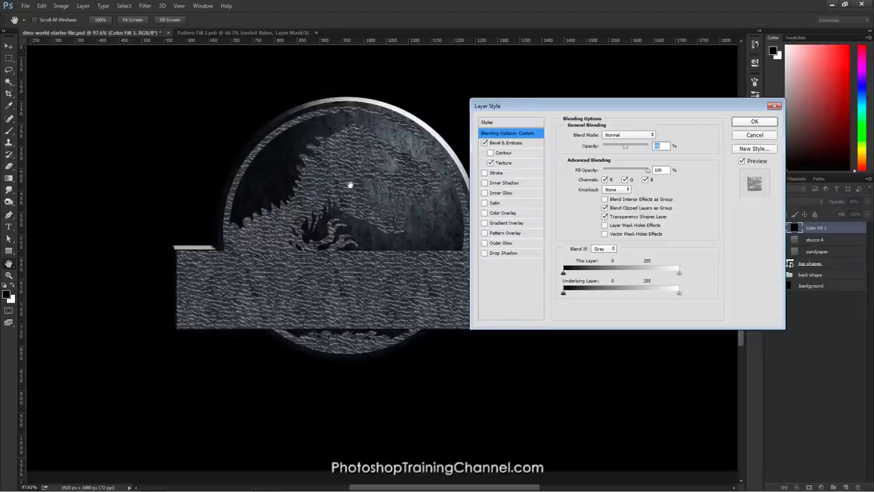
pyautogui.moveTo(647, 172); pyautogui.dragTo(526, 176)
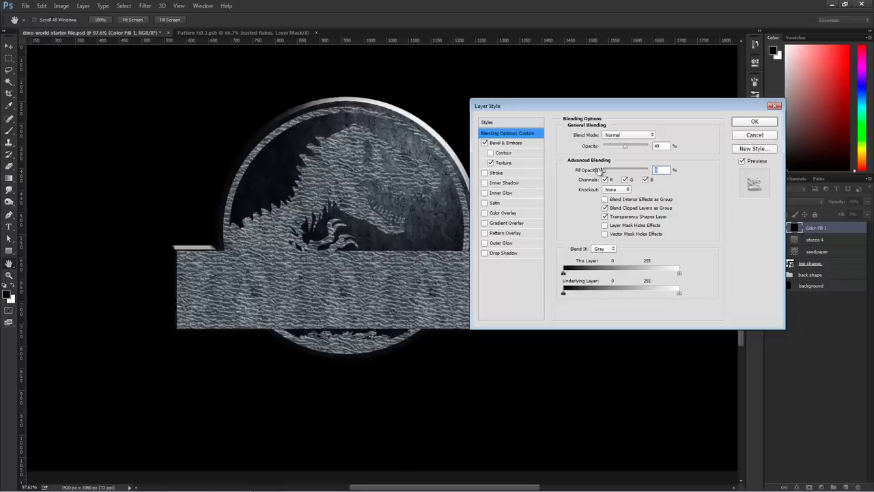
pyautogui.moveTo(625, 146); pyautogui.dragTo(683, 152)
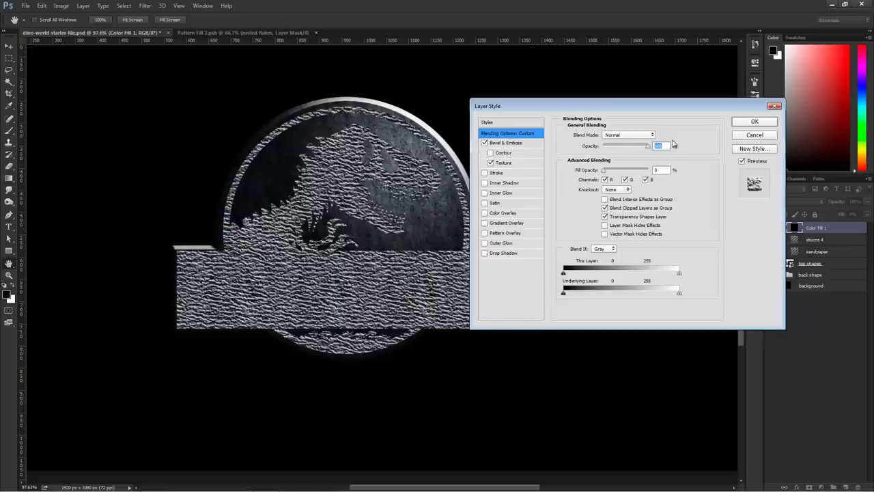
# Set the Bevel & Emboss highlight and shadow opacities to 100%
pyautogui.click(510, 143)
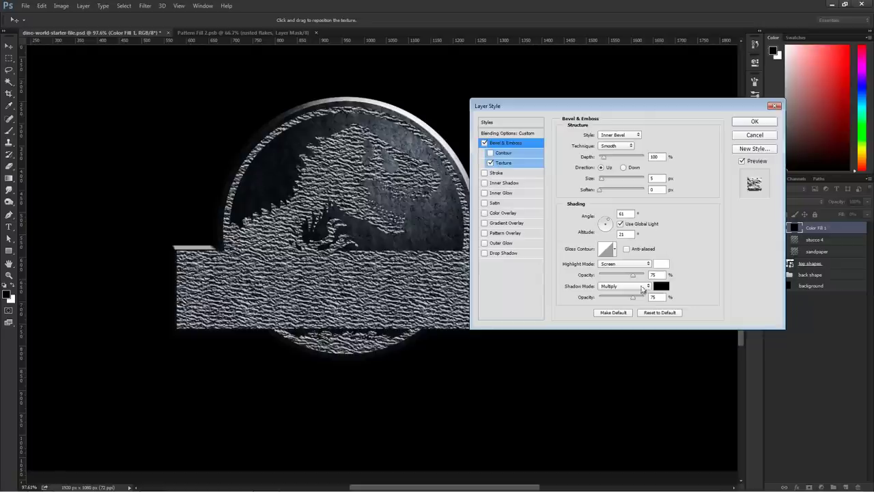
pyautogui.moveTo(633, 276); pyautogui.dragTo(690, 298)
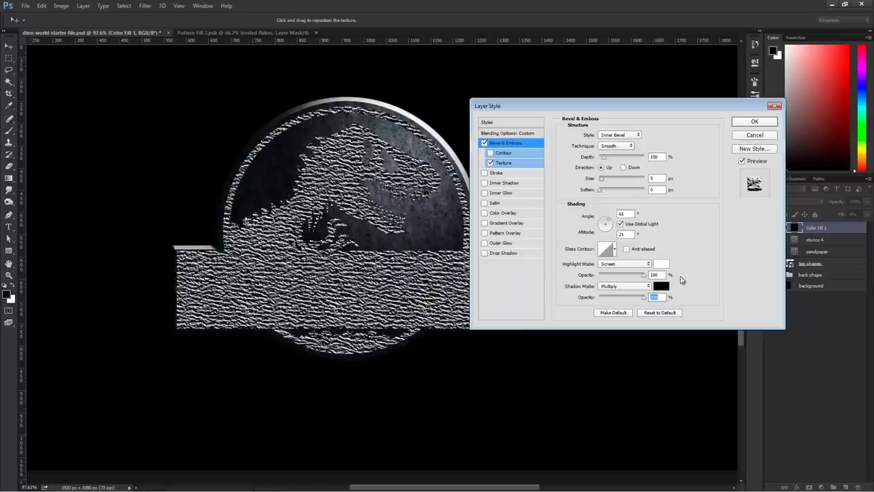
# Replace the bevel texture patterns with the Texture Fill set and choose its last pattern as the bevel texture
pyautogui.click(505, 164)
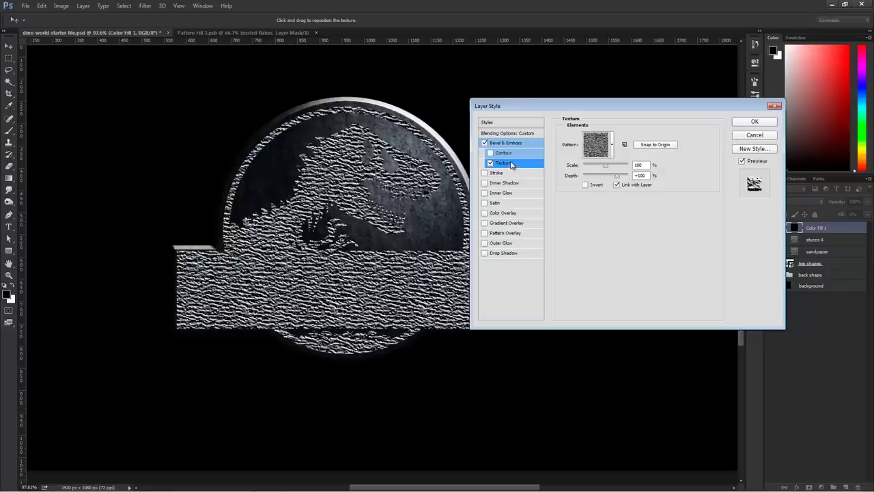
pyautogui.click(611, 153)
pyautogui.click(612, 154)
pyautogui.click(612, 148)
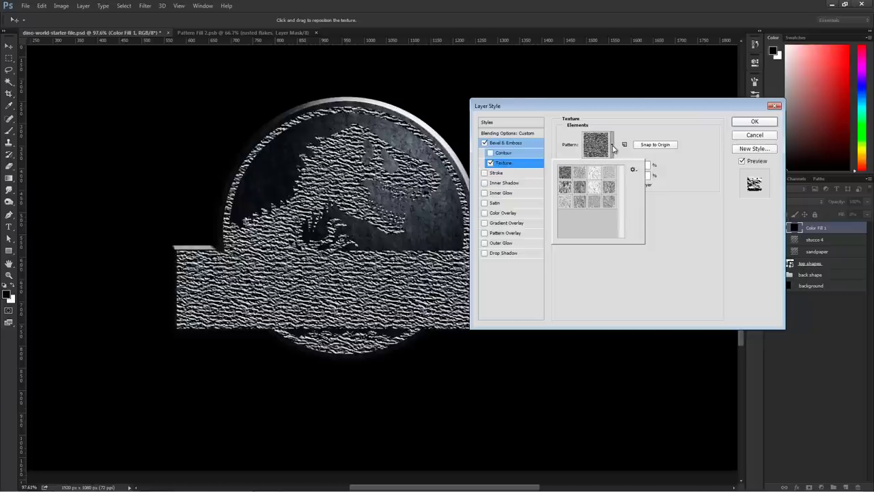
pyautogui.click(634, 169)
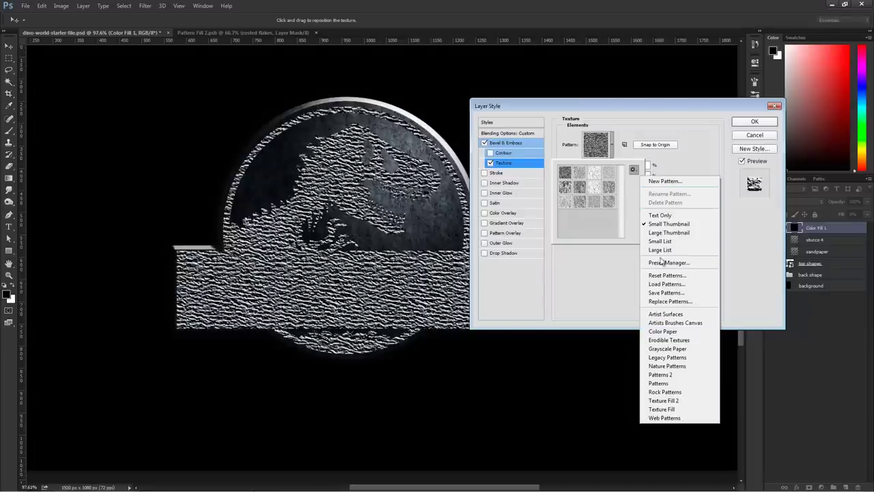
pyautogui.click(662, 408)
pyautogui.click(408, 188)
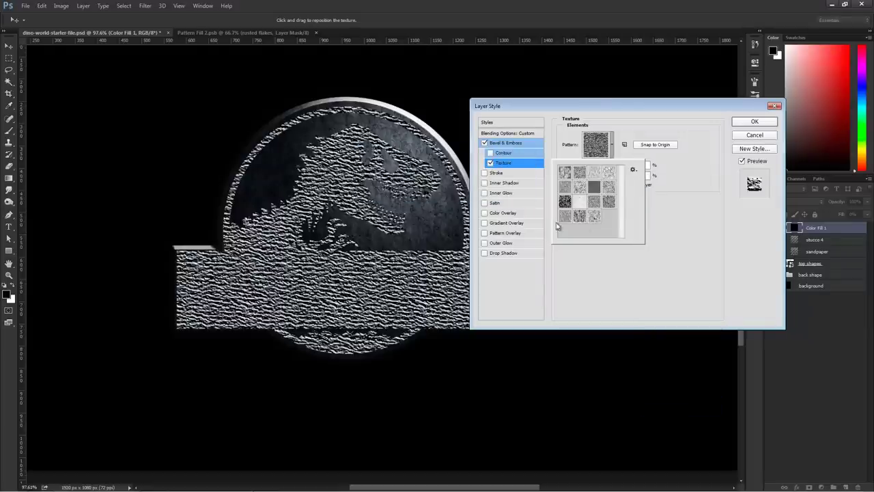
pyautogui.click(596, 217)
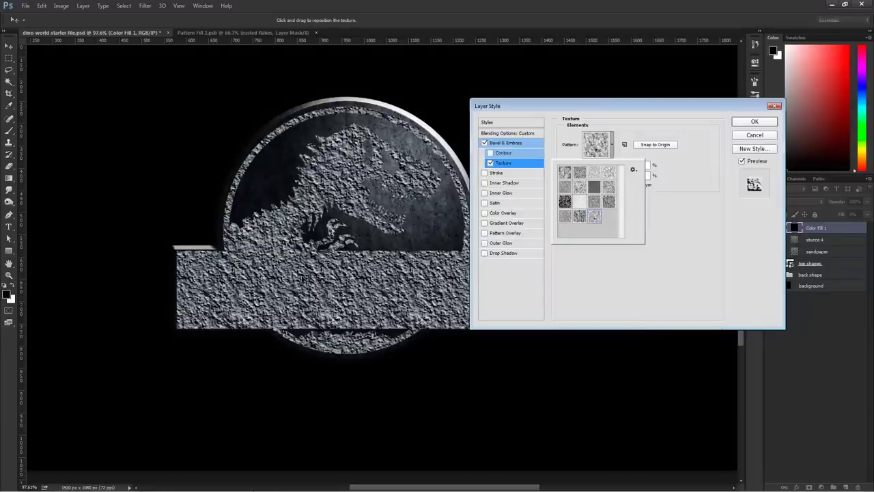
pyautogui.click(702, 228)
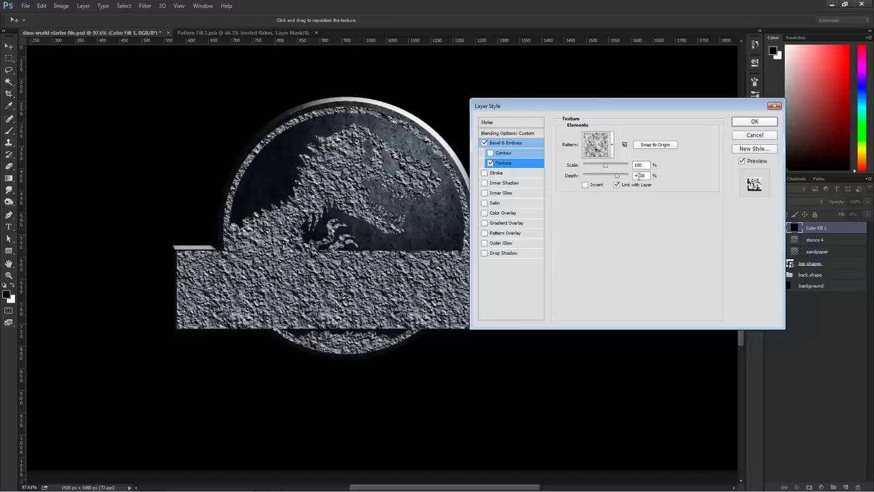
# Set the bevel texture's depth to -25% and apply the color fill layer's style
pyautogui.moveTo(646, 176); pyautogui.dragTo(632, 176)
pyautogui.write('-25')
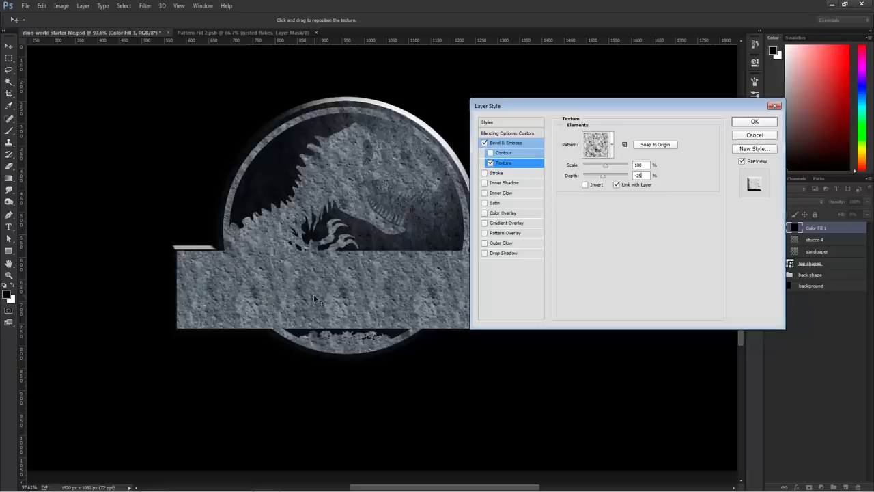
pyautogui.click(754, 121)
# Duplicate the top shapes layer and move the original above the color fill at the top of the layer stack
pyautogui.click(826, 281)
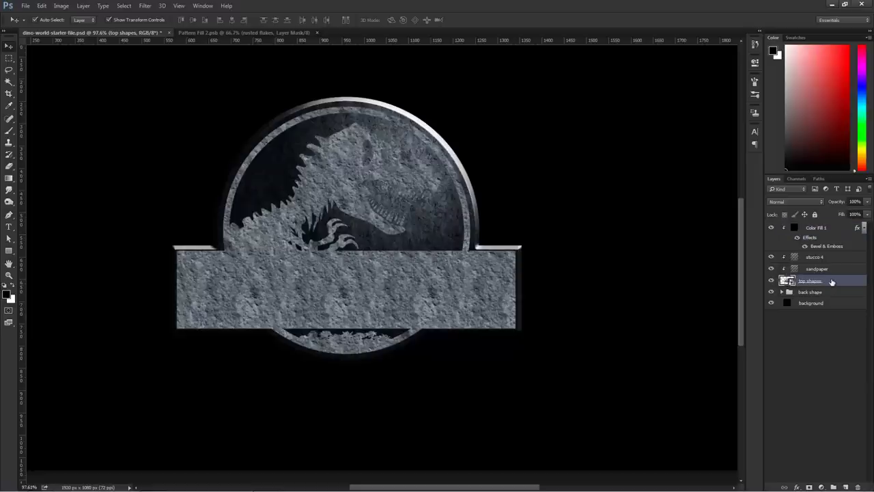
pyautogui.hotkey('ctrl', 'j')
pyautogui.click(814, 293)
pyautogui.moveTo(811, 293); pyautogui.dragTo(816, 229)
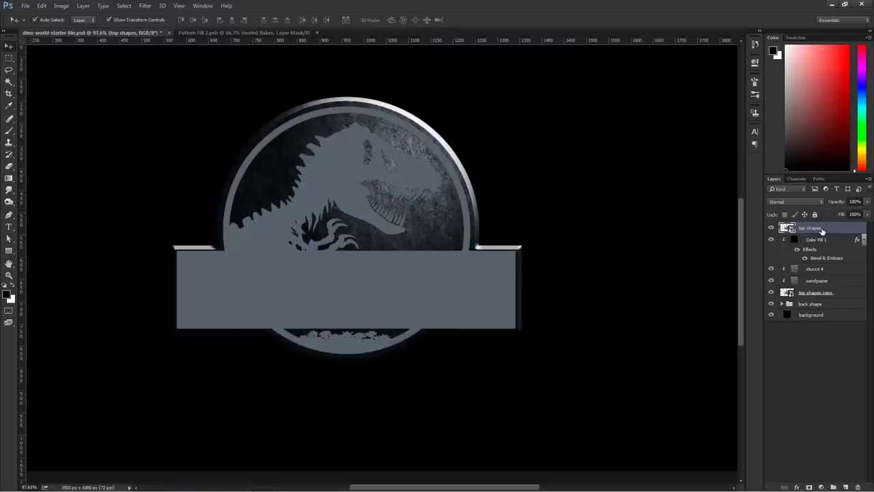
# Clip the uppermost top shapes layer to the layers below and reduce its Fill to 0%
pyautogui.keyDown('alt'); pyautogui.click(822, 234); pyautogui.keyUp('alt')
pyautogui.click(866, 216)
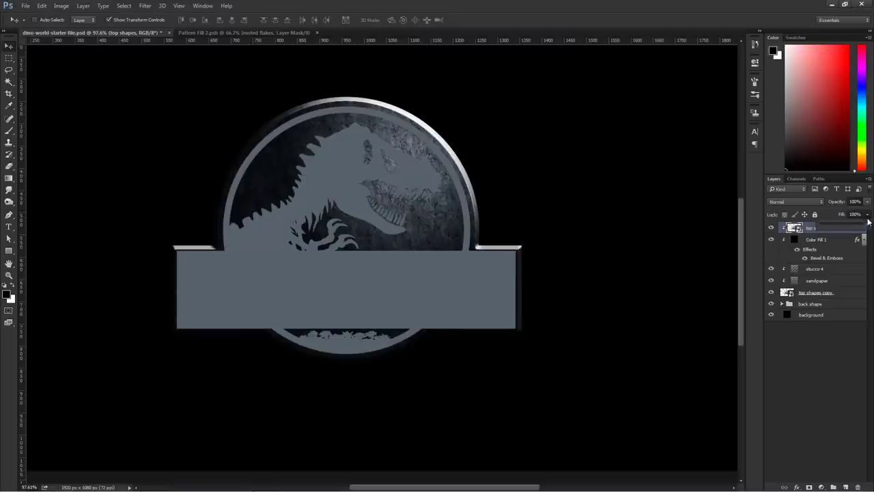
pyautogui.moveTo(868, 225); pyautogui.dragTo(809, 227)
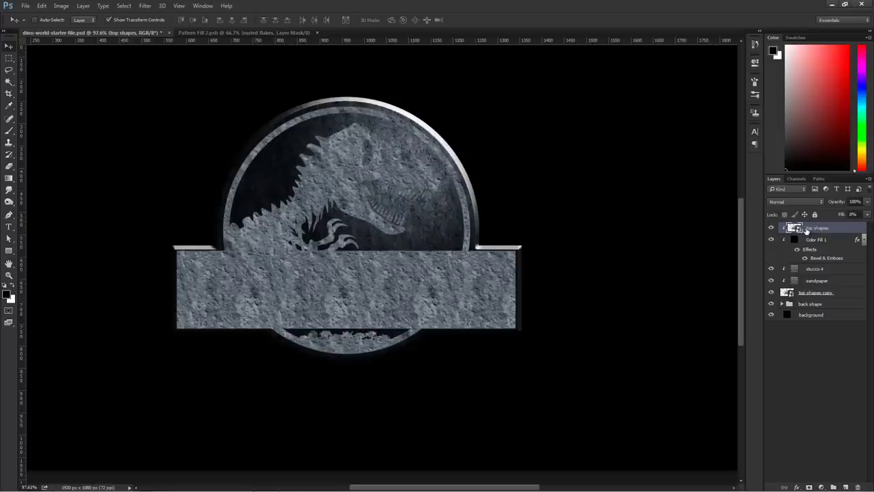
# Add Bevel & Emboss to the clipped top shapes layer with a 3 px size and 100% highlight and shadow opacities
pyautogui.doubleClick(857, 230)
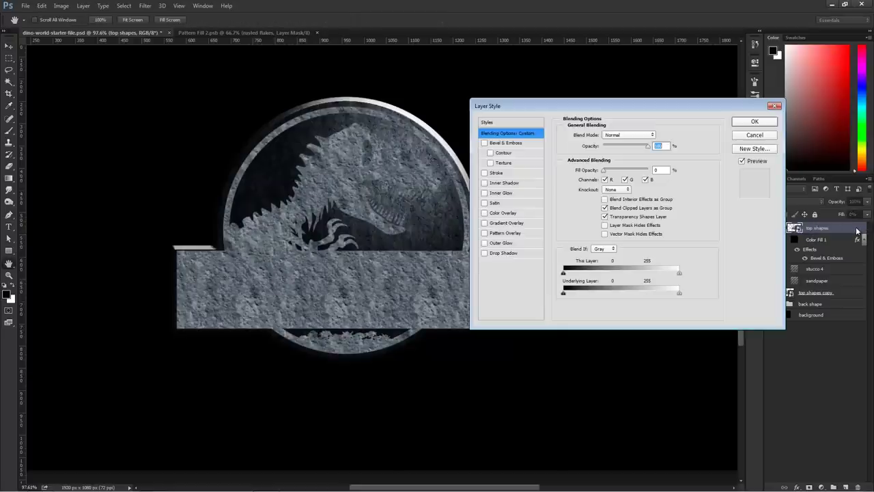
pyautogui.click(506, 144)
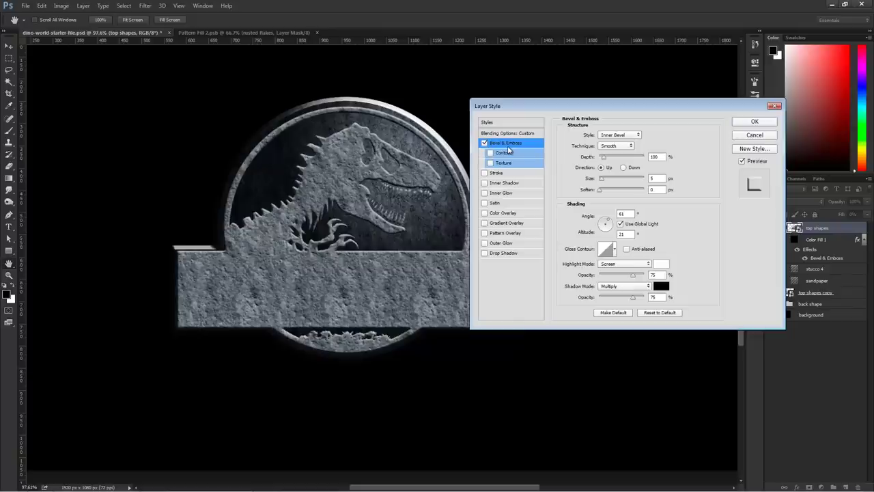
pyautogui.doubleClick(652, 178)
pyautogui.write('3')
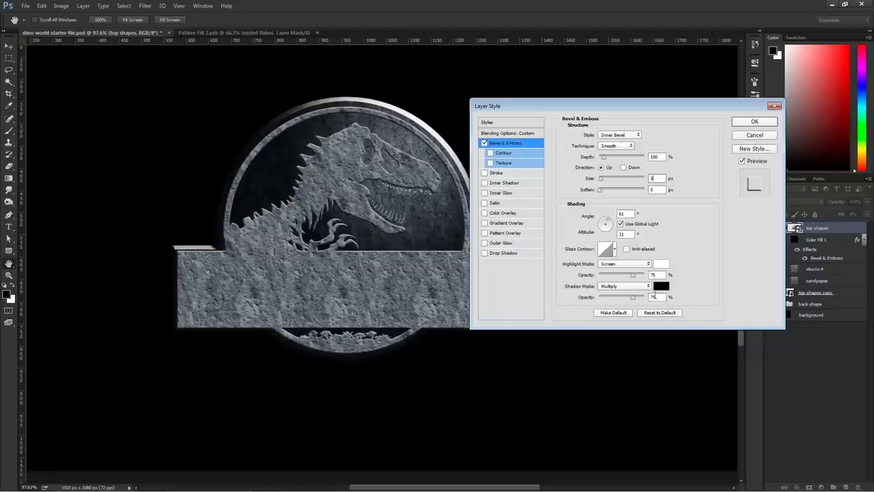
pyautogui.moveTo(632, 275); pyautogui.dragTo(643, 297)
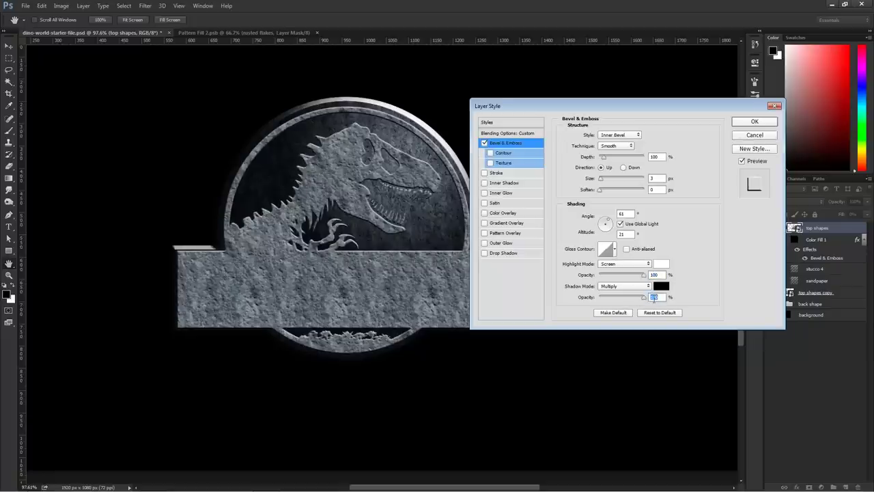
# Enable the bevel's Contour option and apply the clipped top shapes layer's style
pyautogui.click(491, 153)
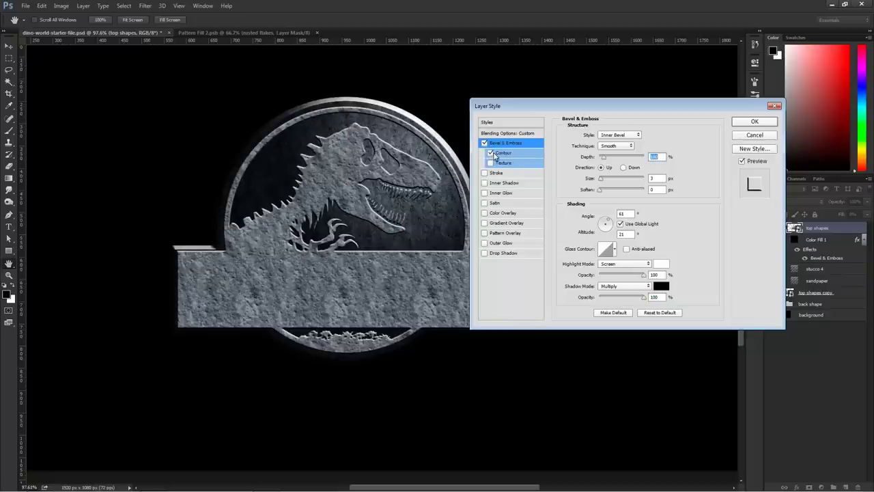
pyautogui.click(502, 155)
pyautogui.click(755, 123)
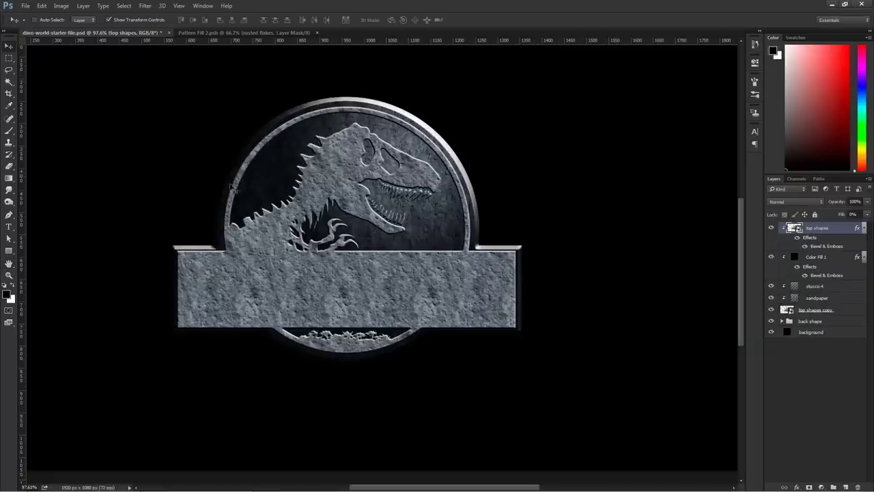
# Compare the dinosaur's edges up close with the clipped top shapes layer hidden and shown
pyautogui.scroll(8, 379, 167)
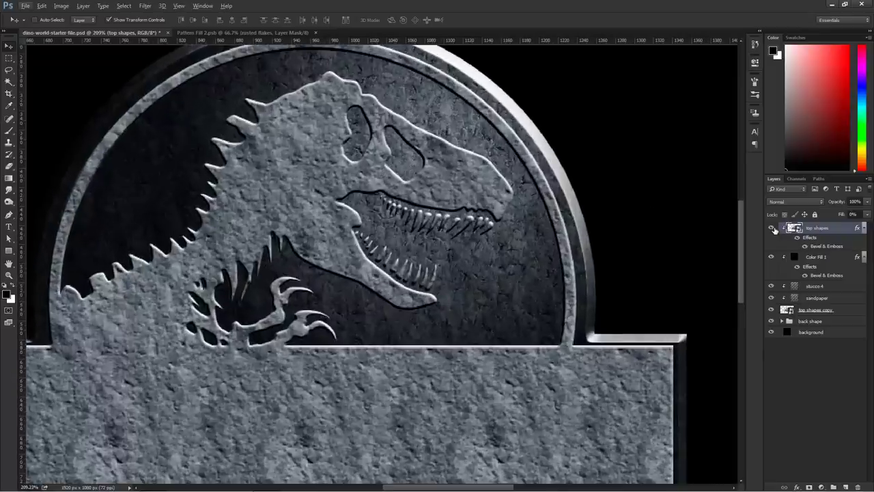
pyautogui.click(773, 228)
pyautogui.click(772, 228)
pyautogui.click(772, 228)
pyautogui.click(773, 228)
# Slightly lower the contour range of the clipped top shapes layer's bevel and apply the style
pyautogui.doubleClick(854, 229)
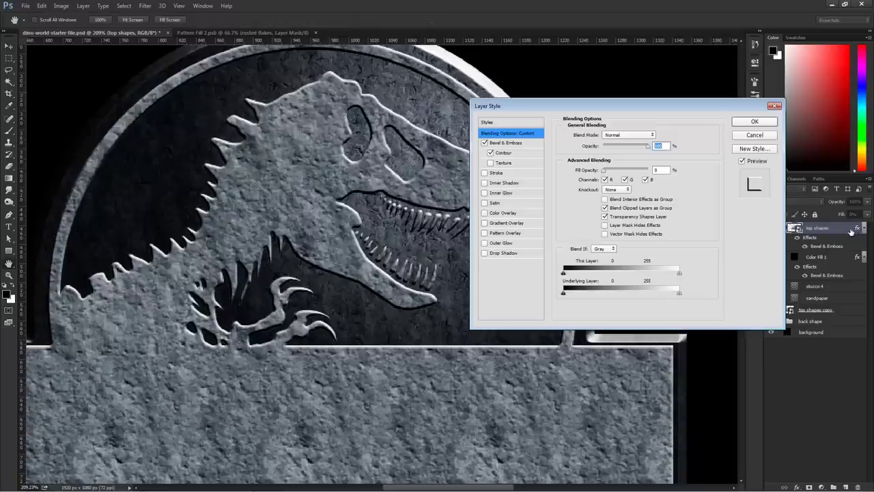
pyautogui.click(505, 154)
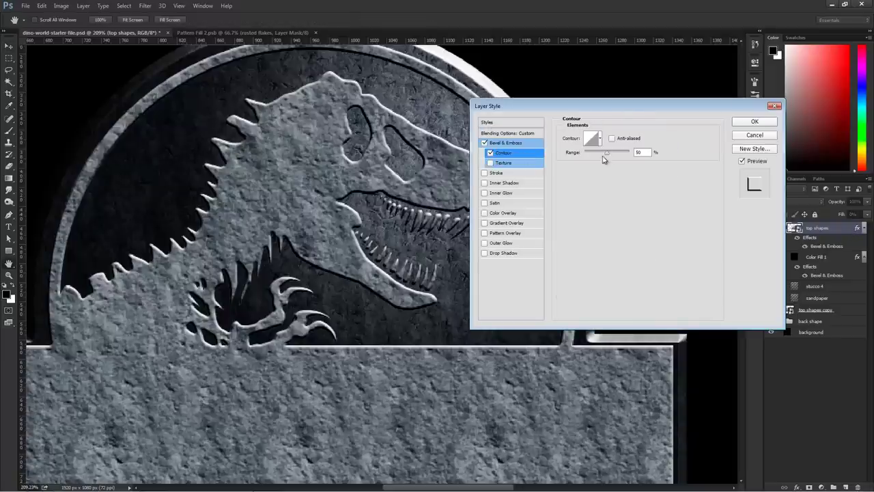
pyautogui.moveTo(601, 156)
pyautogui.mouseDown()
pyautogui.moveTo(581, 159)
pyautogui.moveTo(605, 158)
pyautogui.mouseUp()
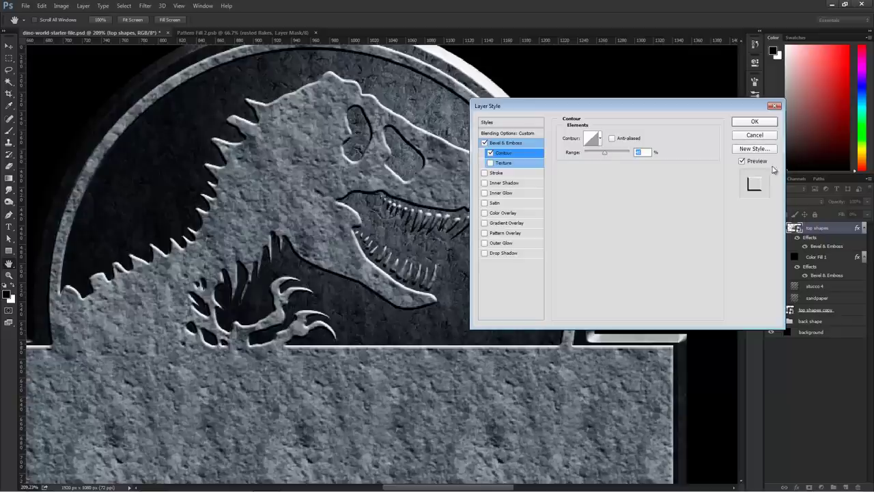
pyautogui.click(756, 122)
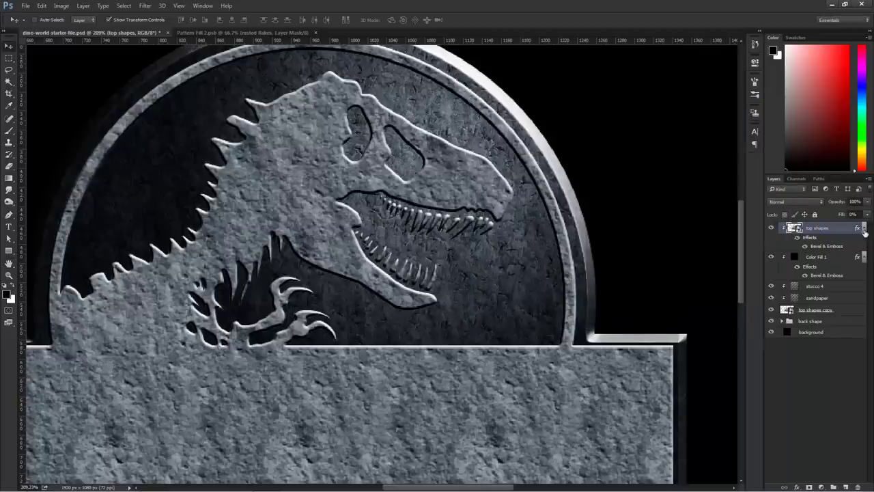
# Collapse the effects lists of the two bevelled layers and rename the color fill layer "text bevel"
pyautogui.click(862, 231)
pyautogui.click(863, 240)
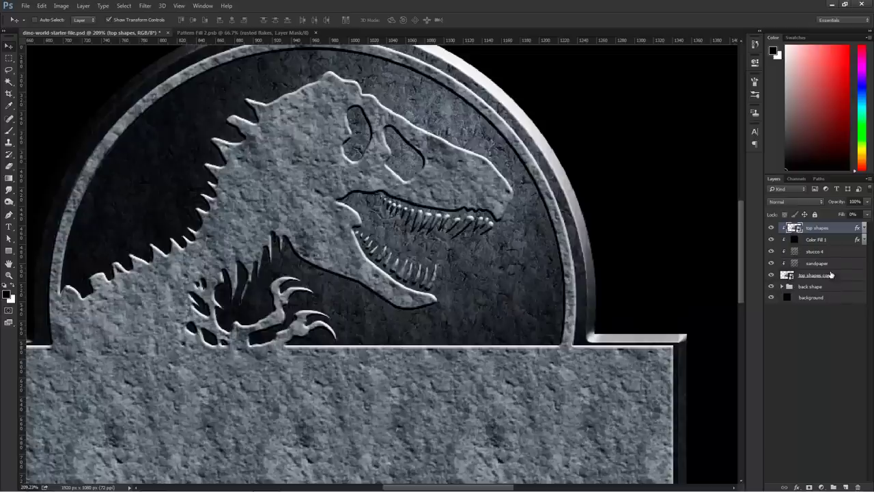
pyautogui.click(817, 241)
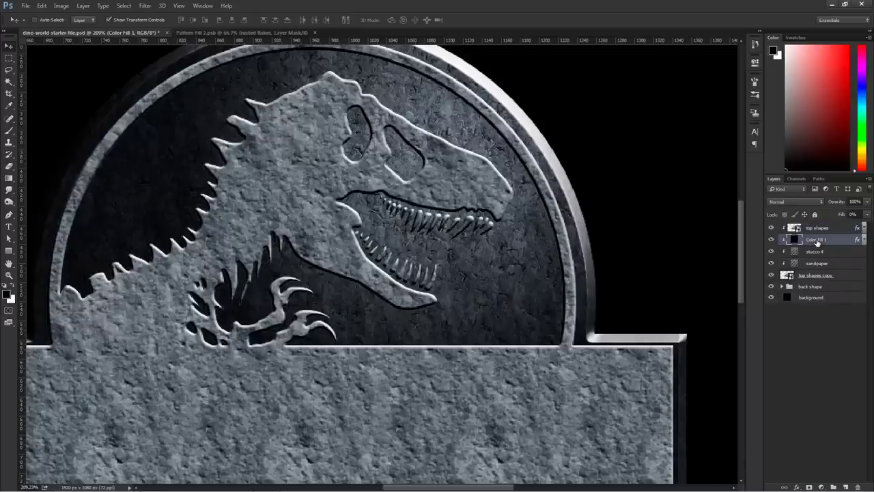
pyautogui.doubleClick(817, 240)
# Rename the clipped top shapes layer "shape bevel"
pyautogui.click(819, 228)
pyautogui.doubleClick(820, 228)
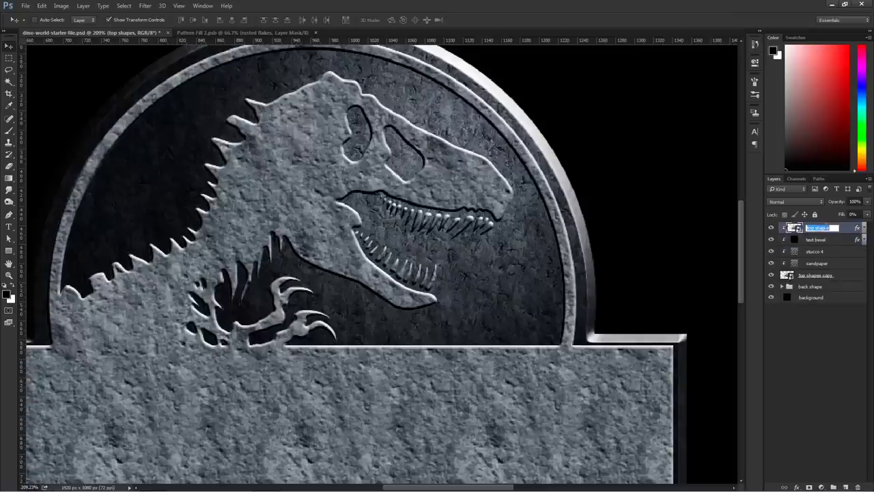
pyautogui.write('shape bevel')
pyautogui.press('Return')
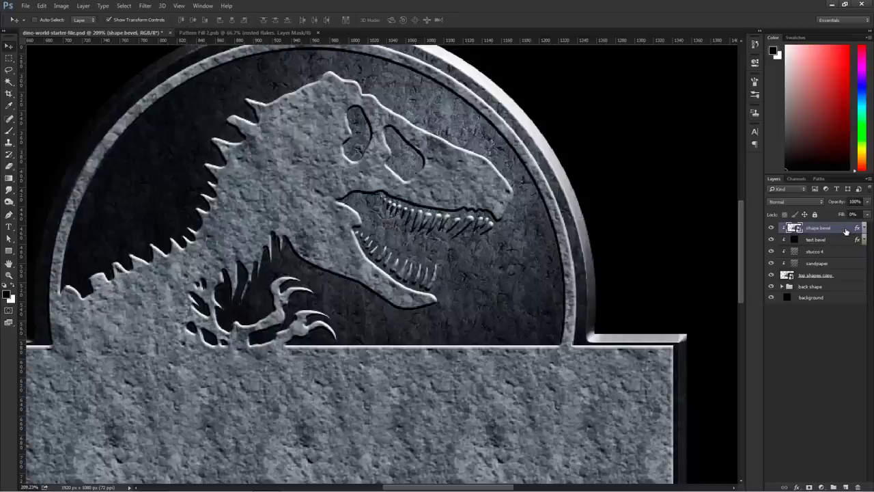
# Add a black solid color fill clipped above the shape bevel layer and reduce its Fill to 0%
pyautogui.click(820, 487)
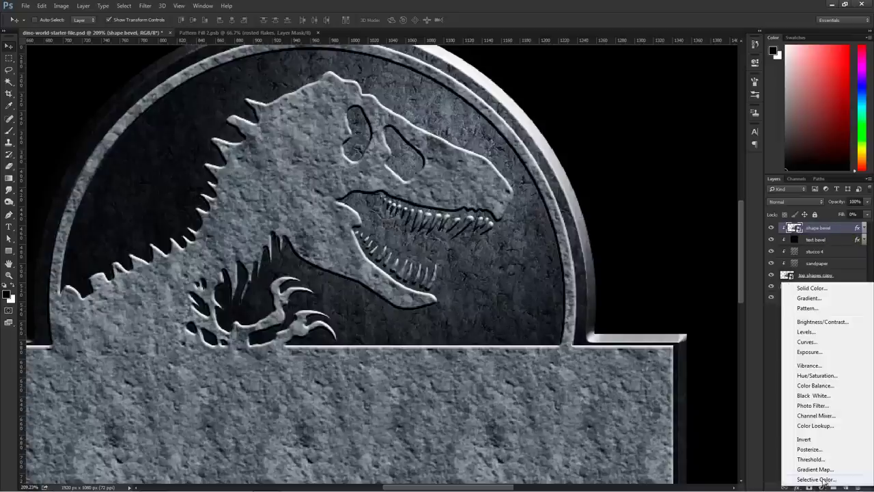
pyautogui.click(823, 291)
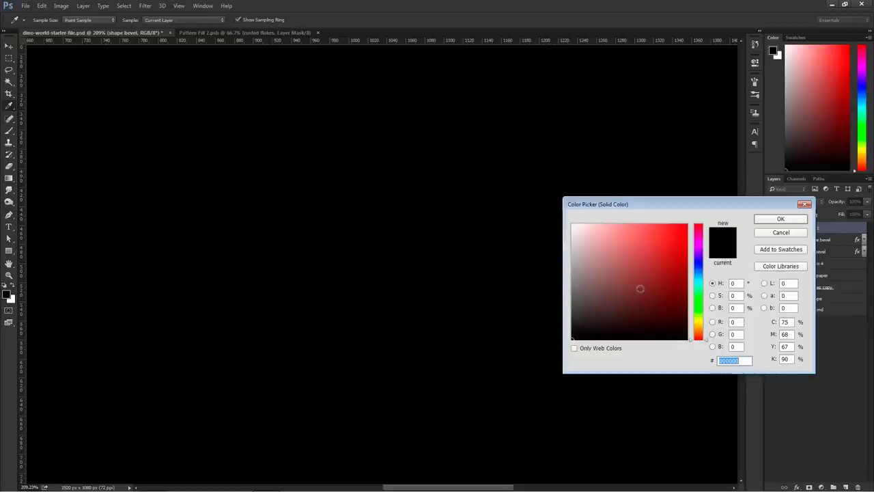
pyautogui.click(779, 218)
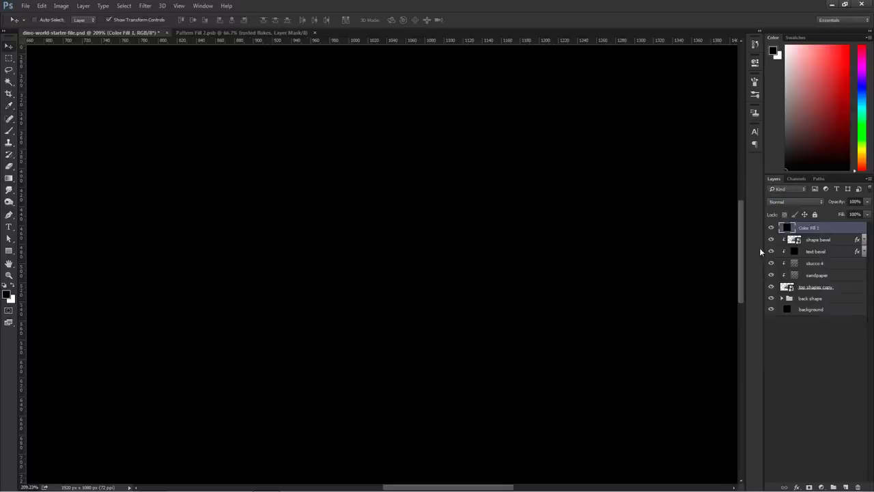
pyautogui.keyDown('alt'); pyautogui.click(792, 234); pyautogui.keyUp('alt')
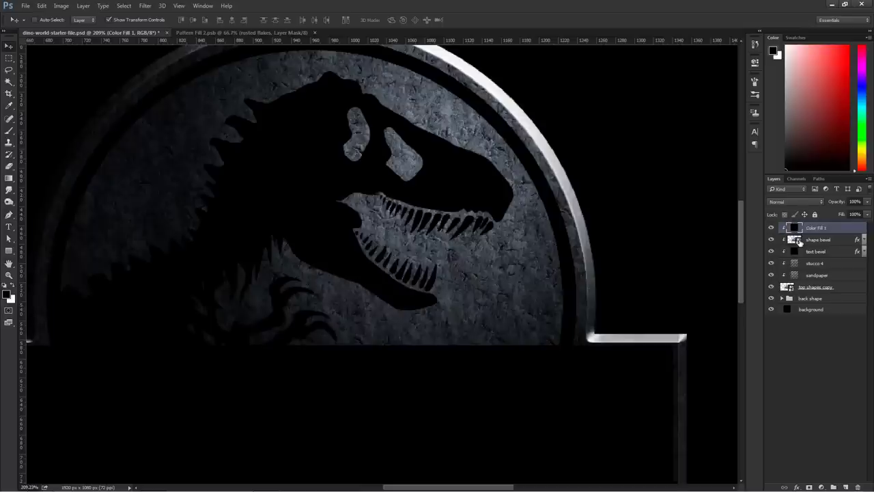
pyautogui.doubleClick(816, 228)
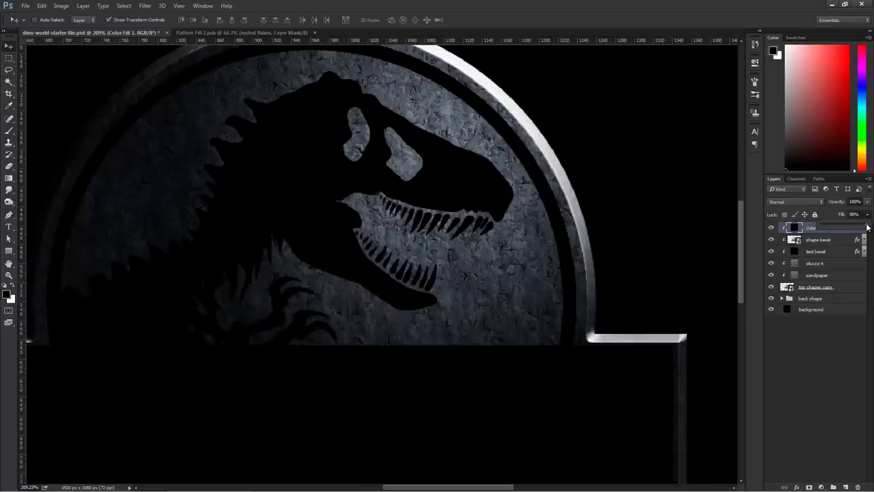
pyautogui.moveTo(866, 227); pyautogui.dragTo(809, 228)
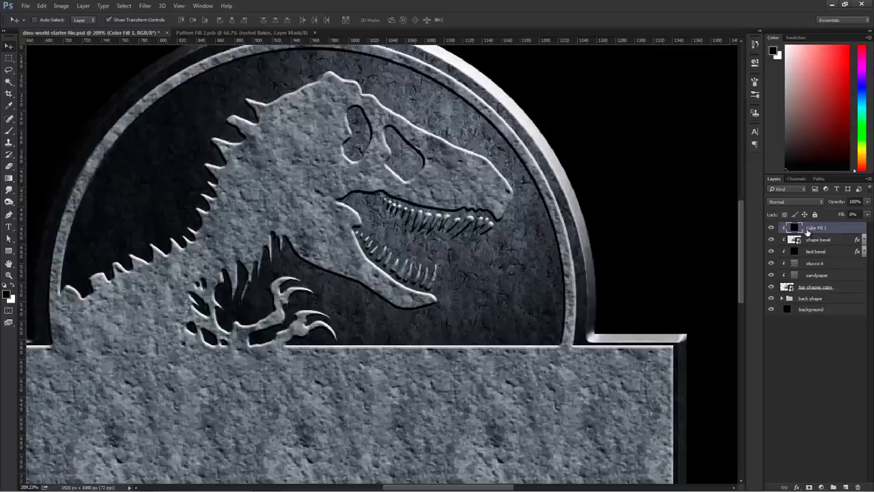
# Enable Bevel & Emboss with the Contour option in the new color fill layer's style
pyautogui.doubleClick(849, 229)
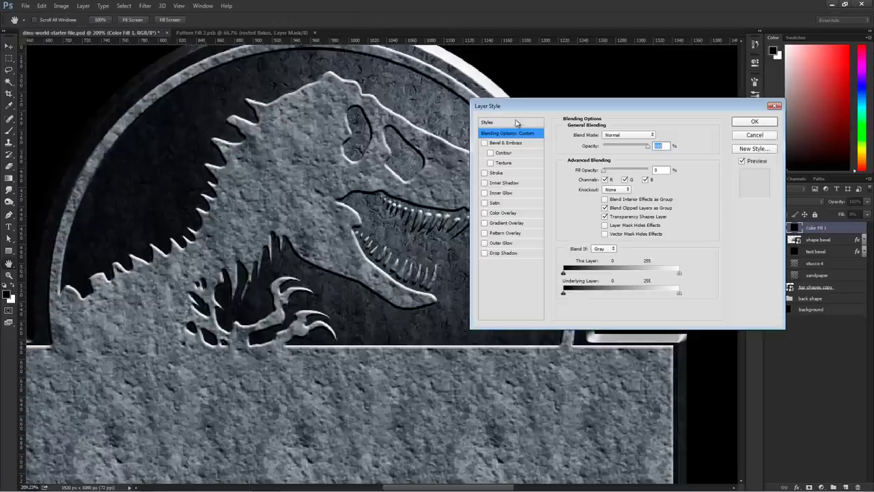
pyautogui.click(518, 144)
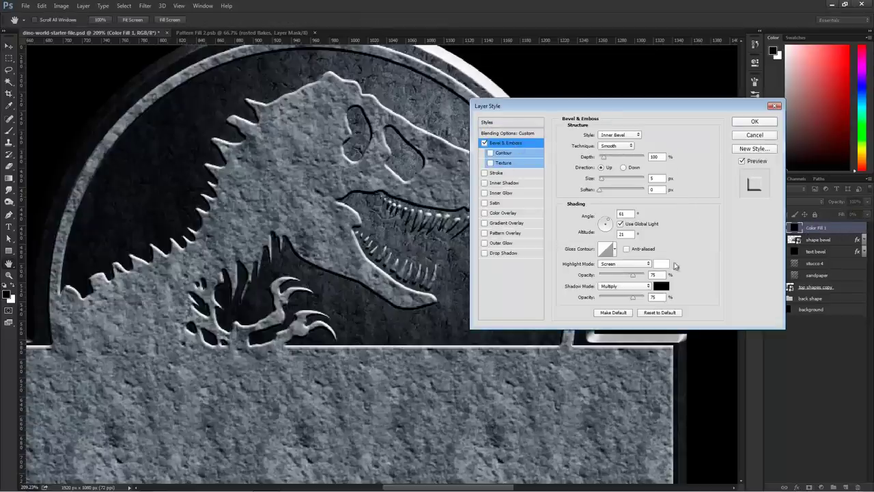
pyautogui.click(504, 154)
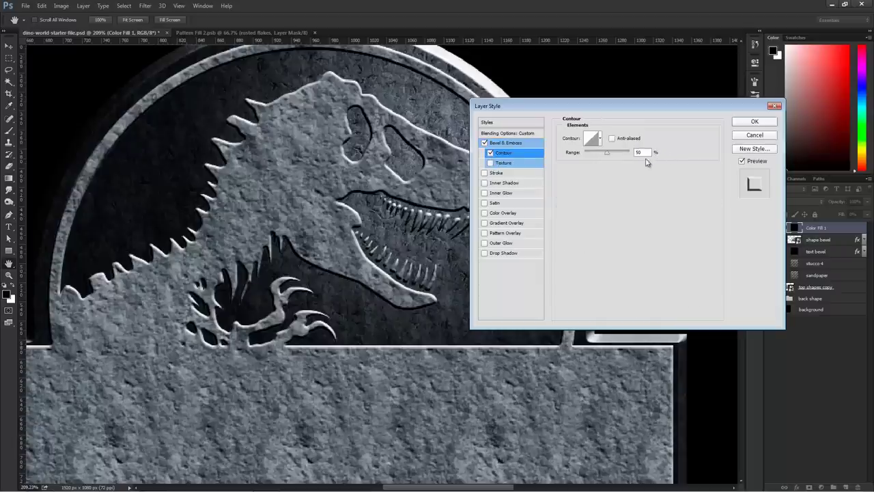
# Add a white (ffffff) Color Overlay in Overlay blend mode at 30% opacity to the color fill layer's style
pyautogui.click(512, 216)
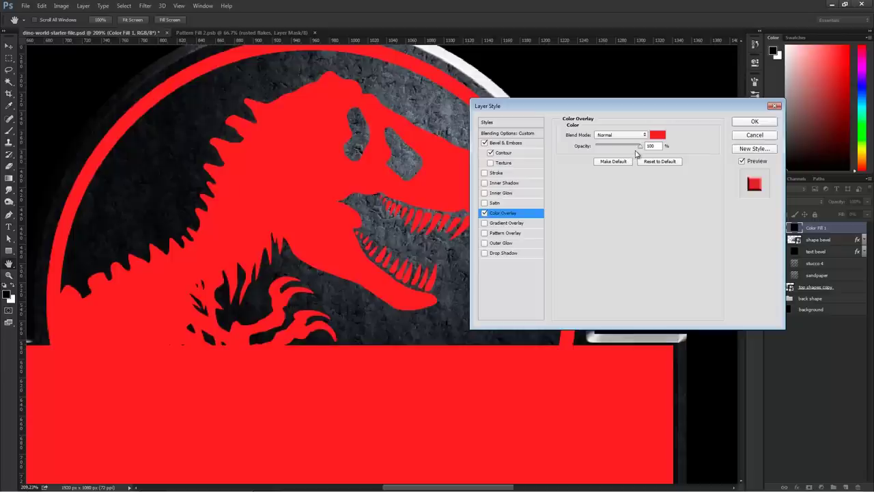
pyautogui.write('ffffff')
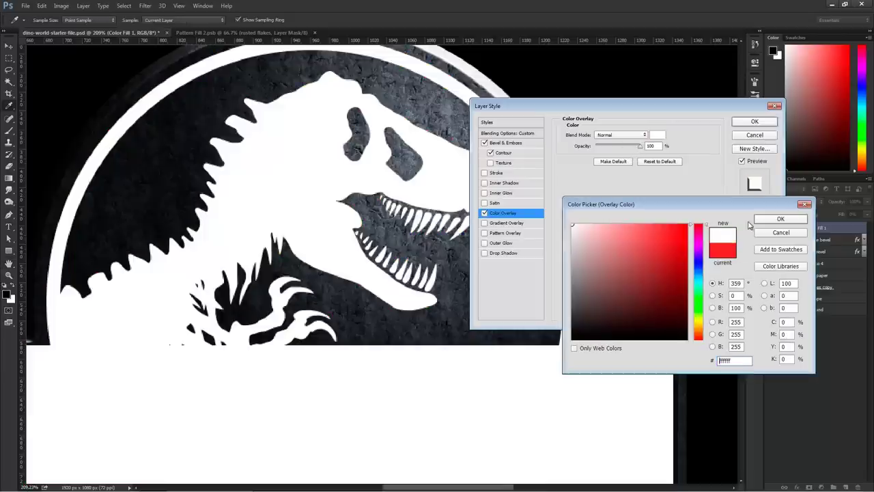
pyautogui.click(780, 220)
pyautogui.click(618, 134)
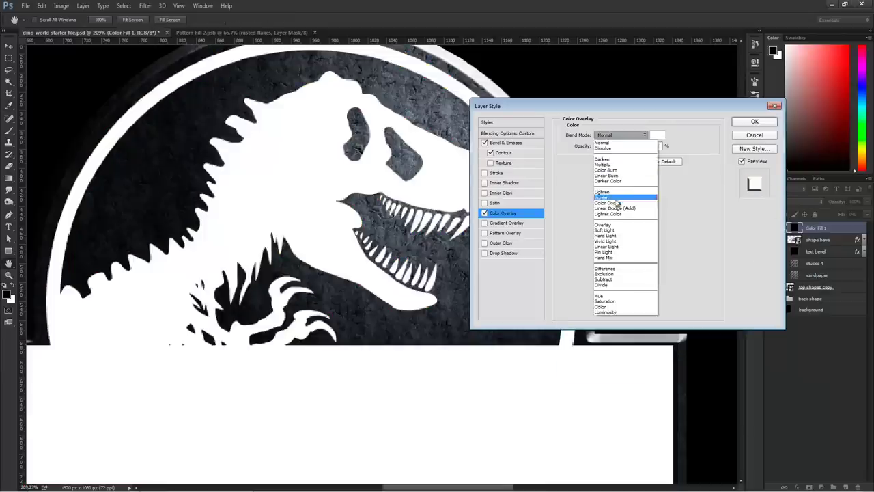
pyautogui.click(609, 226)
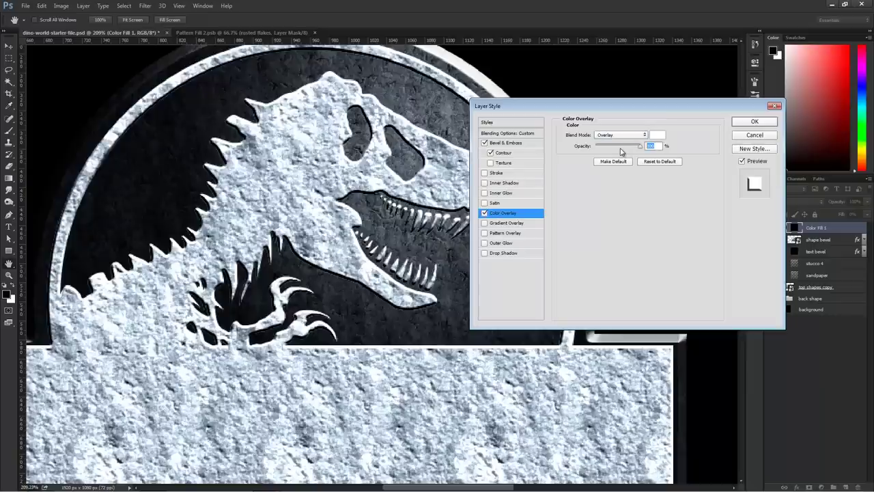
pyautogui.write('30')
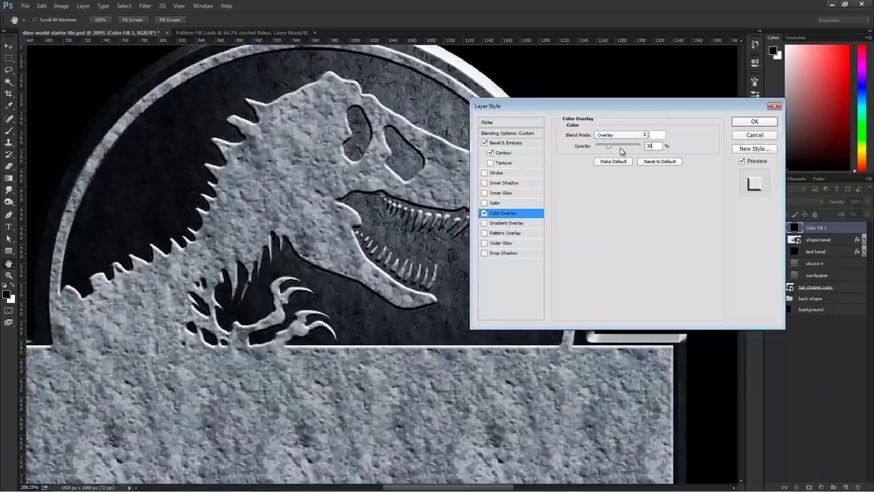
# Add a Drop Shadow with distance 0, size 0, 2% noise and 100% opacity, and apply the layer style
pyautogui.click(504, 253)
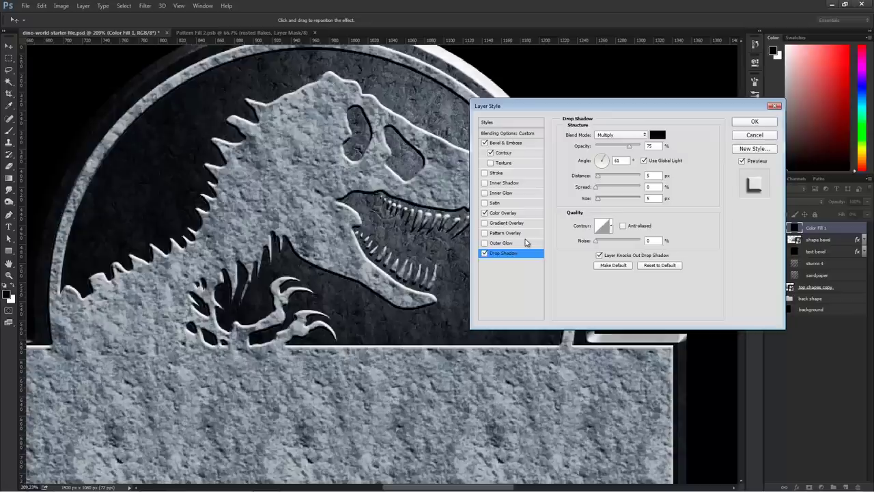
pyautogui.moveTo(600, 178); pyautogui.dragTo(577, 203)
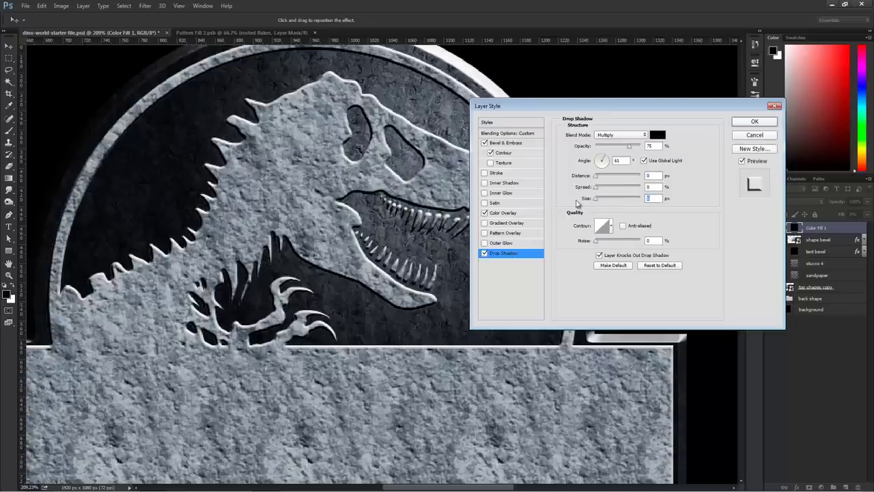
pyautogui.click(596, 245)
pyautogui.write('2')
pyautogui.moveTo(622, 147); pyautogui.dragTo(656, 156)
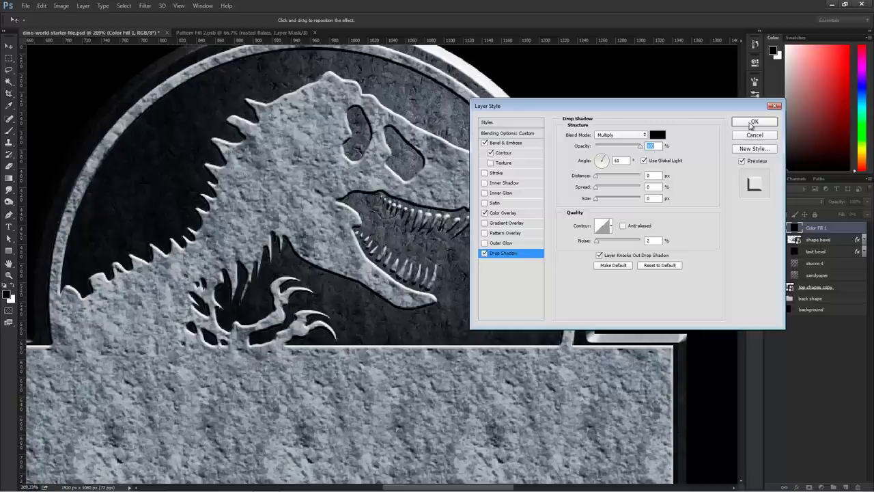
pyautogui.click(753, 123)
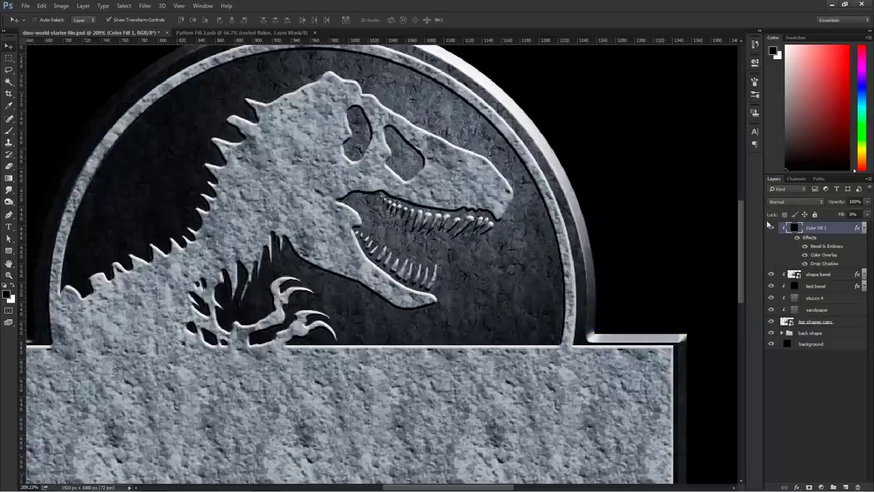
# Toggle the color fill layer's visibility to compare the logo with and without its effects
pyautogui.click(770, 227)
pyautogui.click(772, 228)
pyautogui.click(772, 230)
pyautogui.click(772, 229)
# Collapse the color fill layer's effects, give the layer a black mask and choose the Brush tool
pyautogui.click(864, 229)
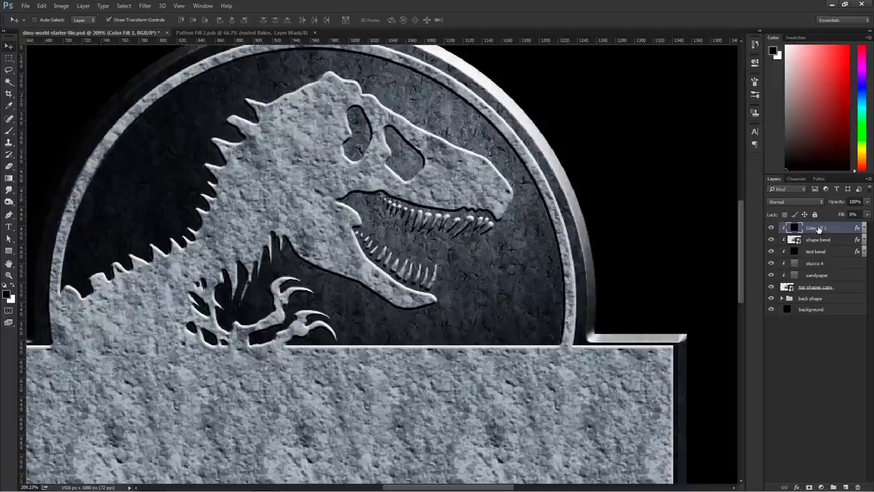
pyautogui.keyDown('alt'); pyautogui.click(809, 487); pyautogui.keyUp('alt')
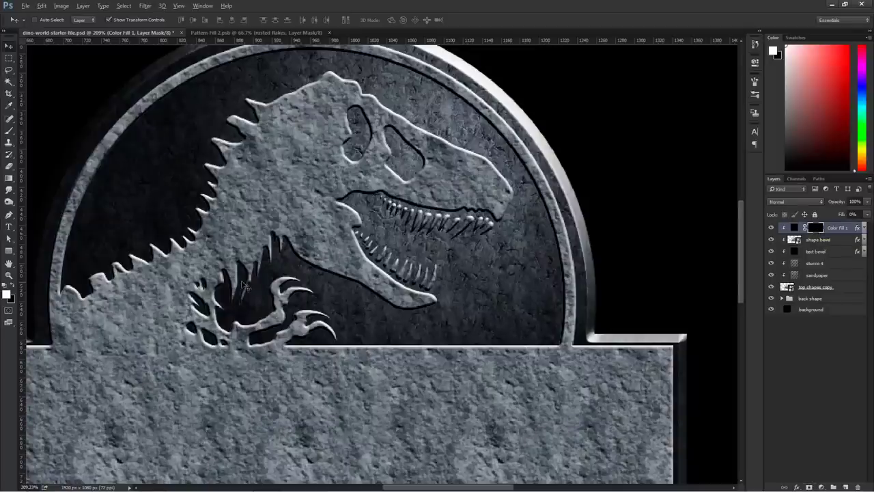
pyautogui.scroll(-2, 242, 286)
pyautogui.scroll(-1, 242, 286)
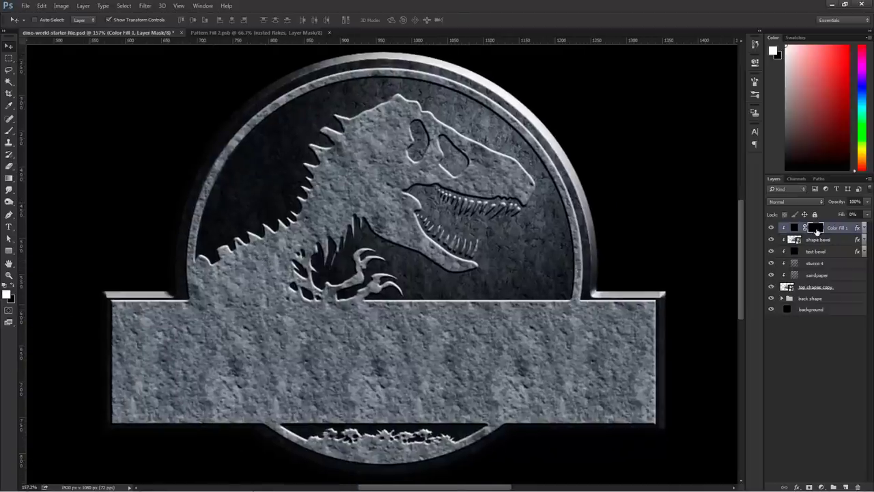
pyautogui.click(9, 134)
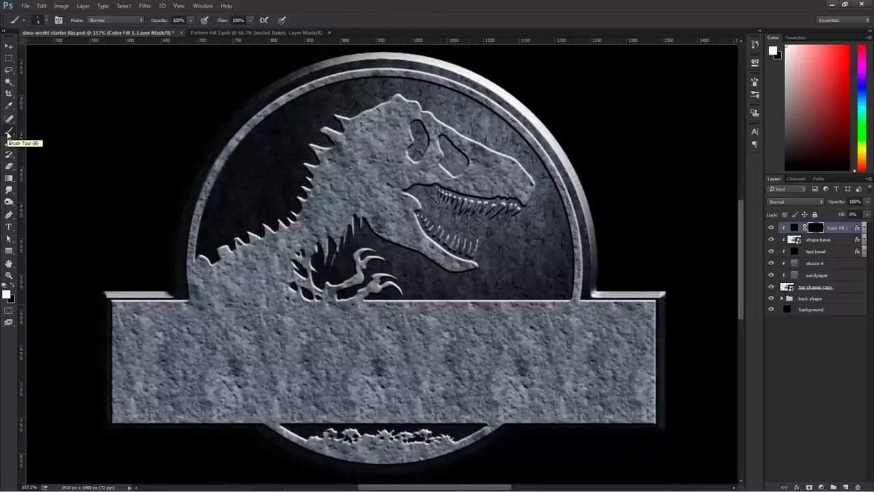
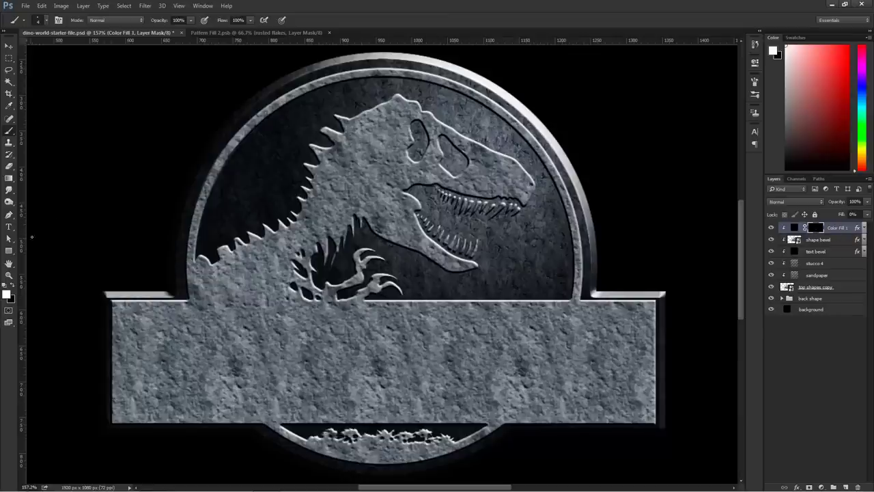
# Enlarge the soft brush to 40 px and paint a white stroke on the mask along the dinosaur's neck and jaw
pyautogui.click(43, 22)
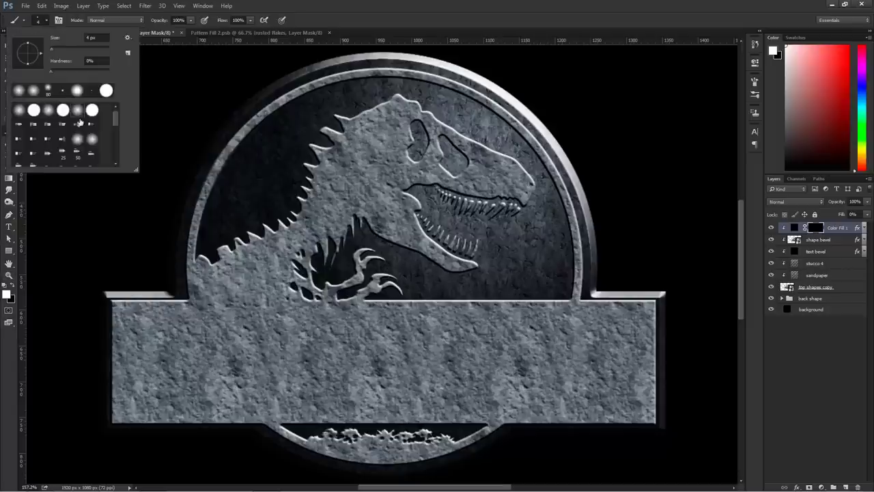
pyautogui.click(367, 10)
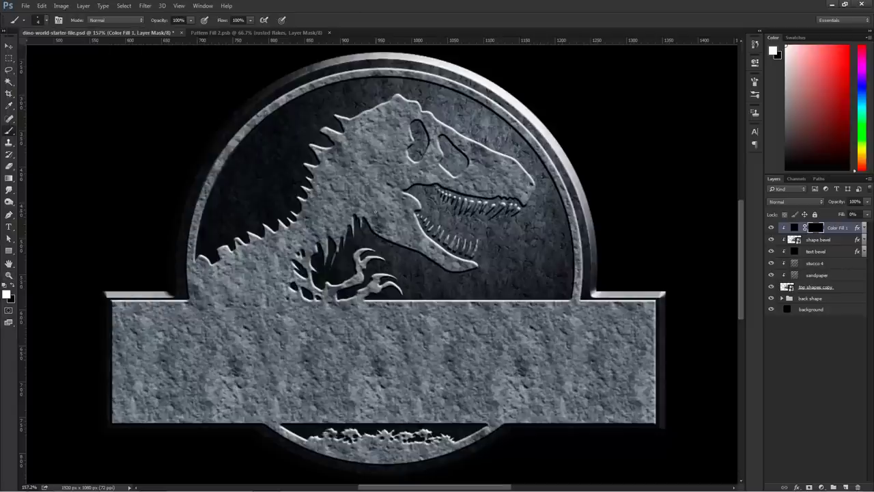
pyautogui.press(']')
pyautogui.press(']')
pyautogui.press(']')
pyautogui.press(']')
pyautogui.moveTo(368, 208)
pyautogui.mouseDown()
pyautogui.moveTo(357, 155)
pyautogui.moveTo(380, 230)
pyautogui.moveTo(401, 243)
pyautogui.moveTo(387, 235)
pyautogui.moveTo(368, 164)
pyautogui.moveTo(368, 176)
pyautogui.moveTo(419, 239)
pyautogui.moveTo(424, 292)
pyautogui.moveTo(383, 172)
pyautogui.moveTo(421, 269)
pyautogui.moveTo(425, 250)
pyautogui.moveTo(410, 251)
pyautogui.moveTo(434, 267)
pyautogui.moveTo(389, 219)
pyautogui.mouseUp()
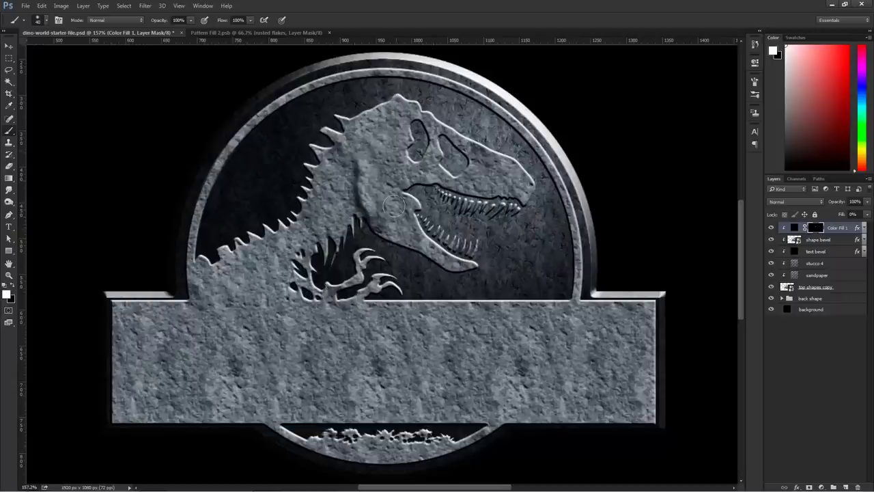
# Reduce the brush opacity to 69% and the flow to 74%
pyautogui.moveTo(190, 20); pyautogui.dragTo(176, 30)
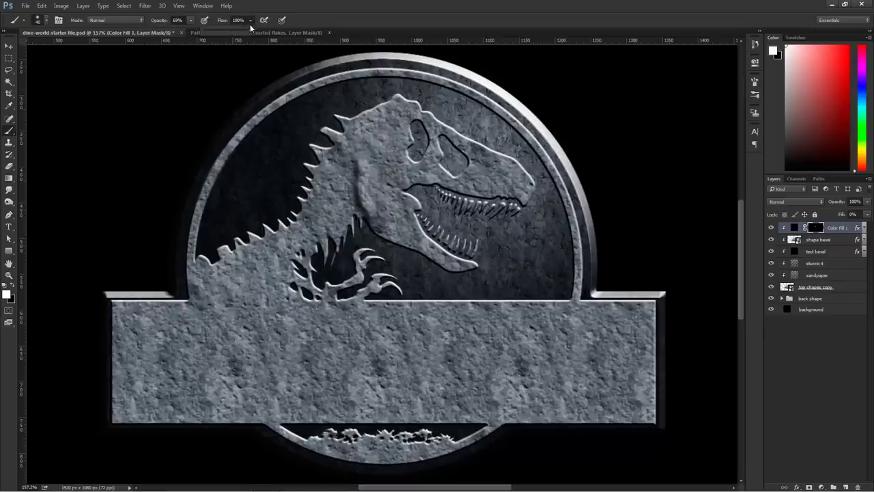
pyautogui.moveTo(239, 31); pyautogui.dragTo(235, 35)
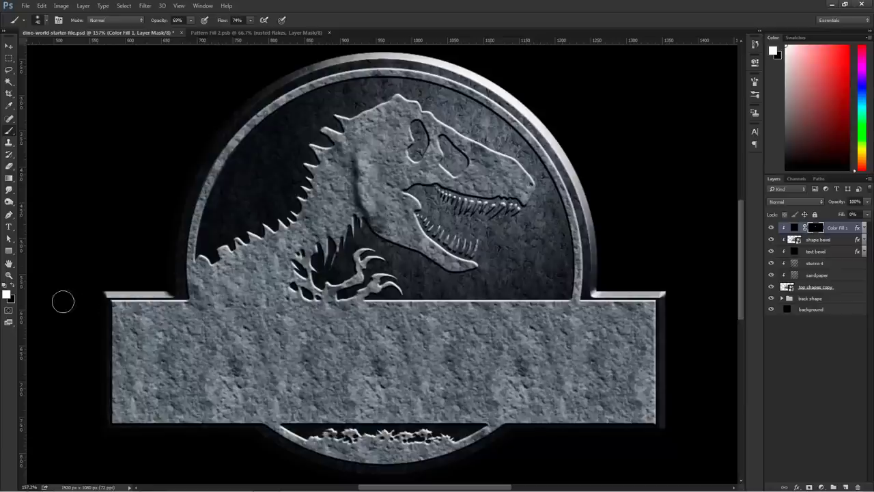
# Paint black on the mask over the neck and jaw stroke to hide it, and restore white as the foreground
pyautogui.click(12, 285)
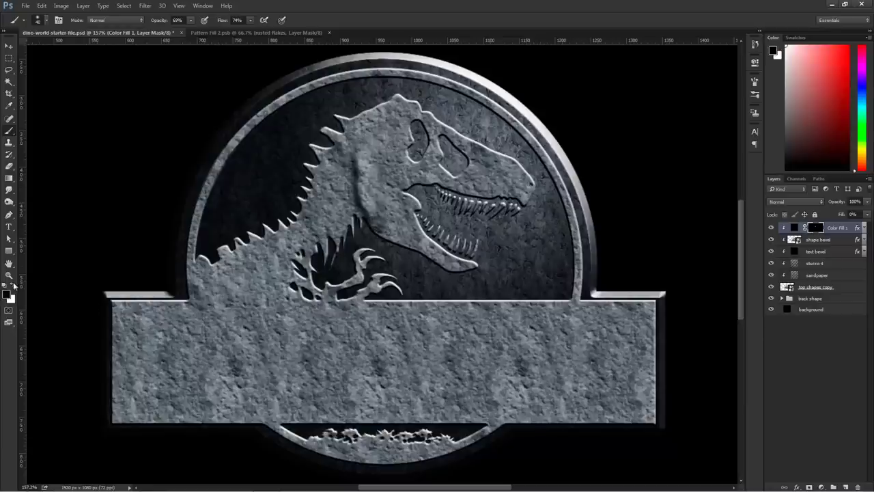
pyautogui.moveTo(363, 161)
pyautogui.mouseDown()
pyautogui.moveTo(375, 193)
pyautogui.moveTo(358, 171)
pyautogui.moveTo(385, 137)
pyautogui.moveTo(389, 158)
pyautogui.moveTo(352, 236)
pyautogui.moveTo(394, 223)
pyautogui.moveTo(384, 242)
pyautogui.mouseUp()
pyautogui.press('x')
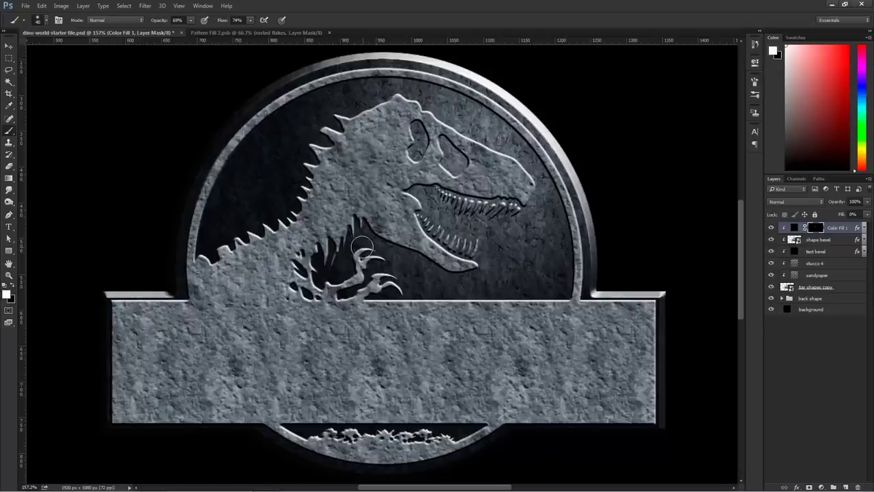
pyautogui.press('x')
pyautogui.press('x')
pyautogui.press('x')
pyautogui.press('x')
pyautogui.press('x')
pyautogui.click(816, 92)
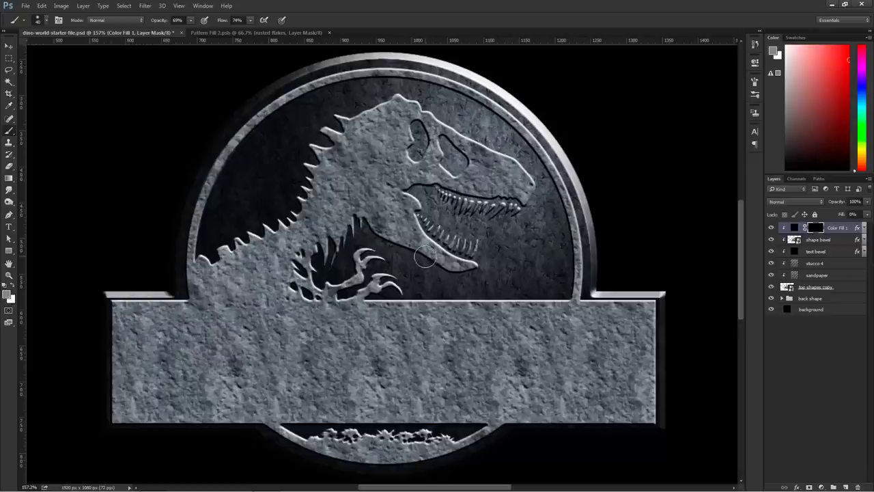
pyautogui.press('d')
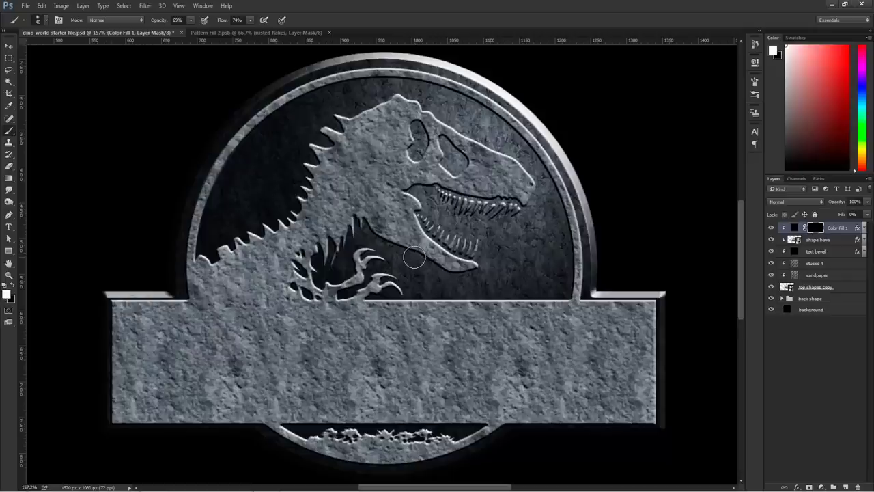
pyautogui.press('x')
pyautogui.press('x')
pyautogui.press('x')
pyautogui.press('x')
pyautogui.press('x')
pyautogui.press('x')
# Paint white on the mask with varying brush sizes to sculpt the dinosaur's jaw and neck contour
pyautogui.press('[')
pyautogui.press('[')
pyautogui.press('[')
pyautogui.press('[')
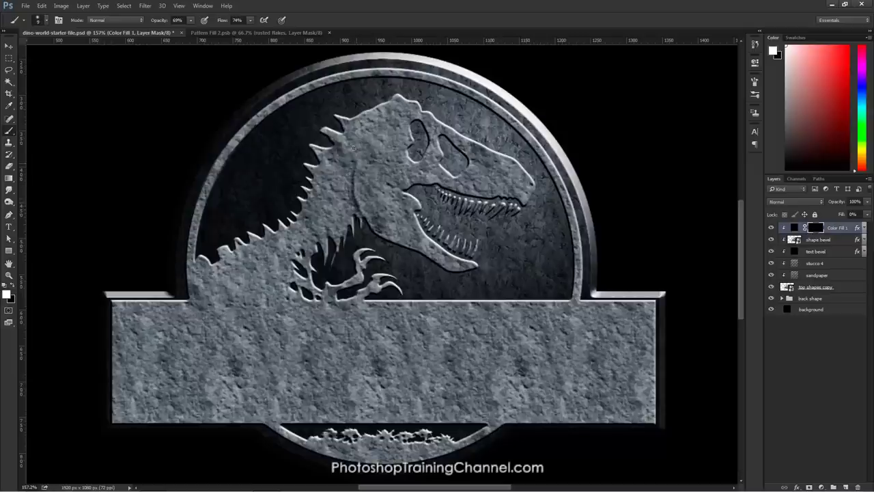
pyautogui.press(']')
pyautogui.press(']')
pyautogui.press(']')
pyautogui.press(']')
pyautogui.moveTo(368, 195)
pyautogui.mouseDown()
pyautogui.moveTo(382, 157)
pyautogui.moveTo(362, 178)
pyautogui.moveTo(369, 205)
pyautogui.moveTo(396, 232)
pyautogui.mouseUp()
pyautogui.press('[')
pyautogui.press('[')
pyautogui.press('[')
pyautogui.press('[')
pyautogui.press('[')
pyautogui.press('[')
pyautogui.press('[')
pyautogui.press('[')
pyautogui.press('[')
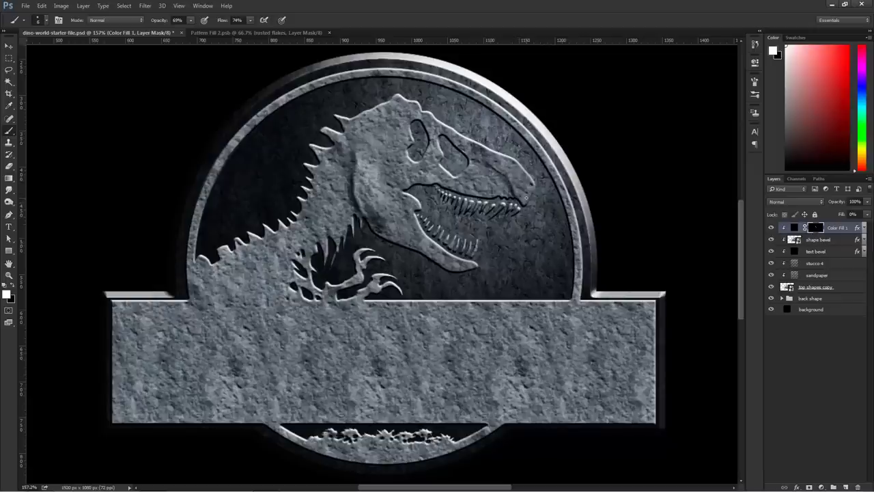
# Paint white on the mask with a larger brush to shade the dinosaur's snout, cheek and lower back
pyautogui.press(']')
pyautogui.press(']')
pyautogui.press(']')
pyautogui.press(']')
pyautogui.press(']')
pyautogui.press(']')
pyautogui.press(']')
pyautogui.press(']')
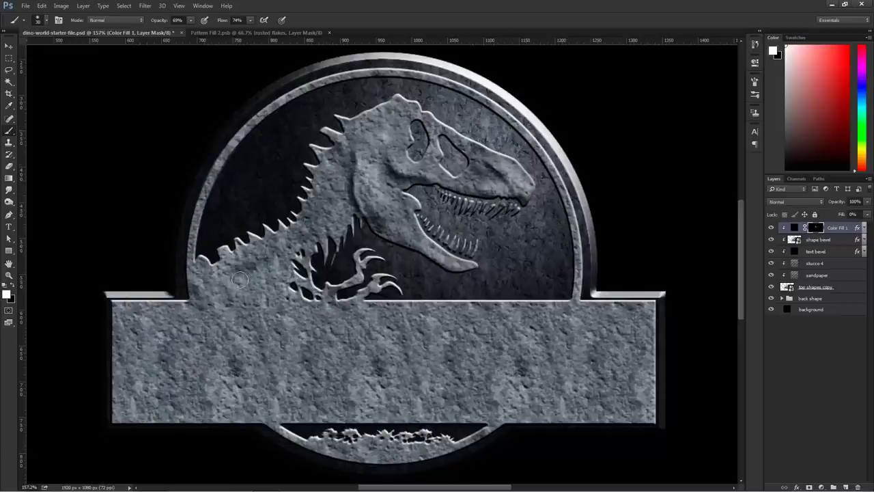
pyautogui.moveTo(216, 291); pyautogui.dragTo(261, 260)
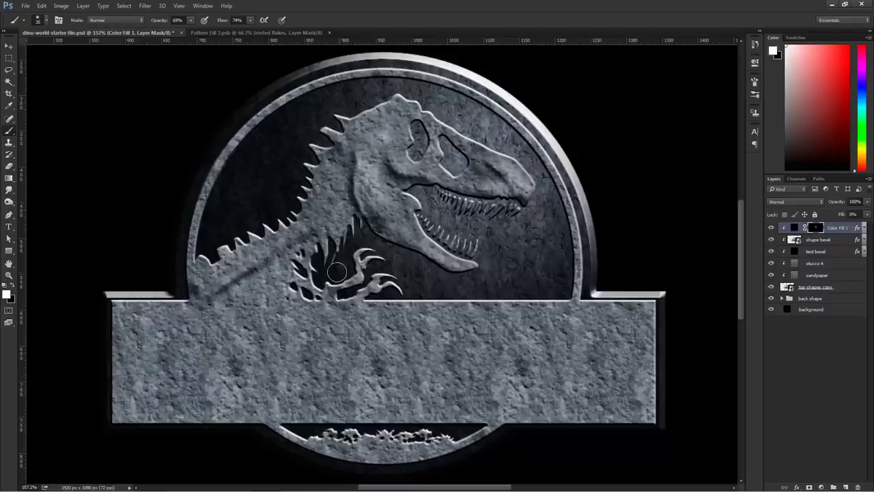
pyautogui.moveTo(292, 233)
pyautogui.mouseDown()
pyautogui.moveTo(273, 251)
pyautogui.moveTo(216, 262)
pyautogui.moveTo(270, 276)
pyautogui.moveTo(301, 246)
pyautogui.mouseUp()
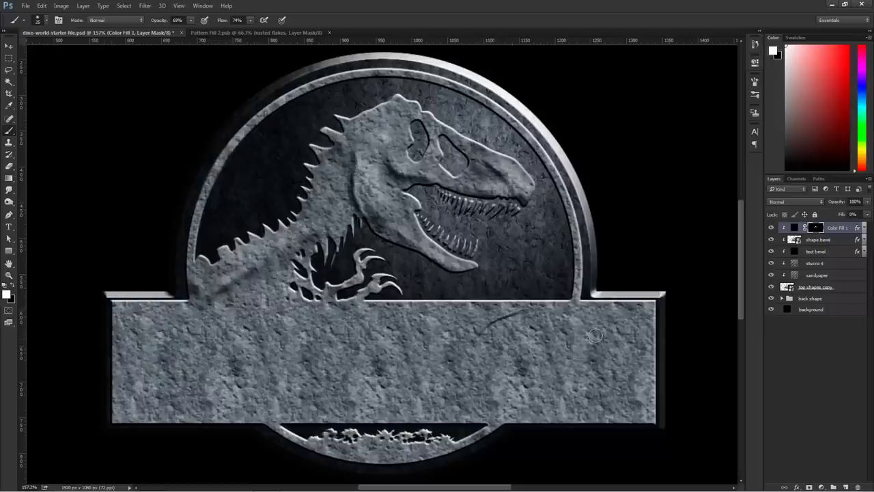
# Paint white strokes across the banner on the mask to create irregular dents and ridges in the stone
pyautogui.moveTo(473, 331)
pyautogui.mouseDown()
pyautogui.moveTo(400, 347)
pyautogui.moveTo(411, 357)
pyautogui.moveTo(388, 362)
pyautogui.mouseUp()
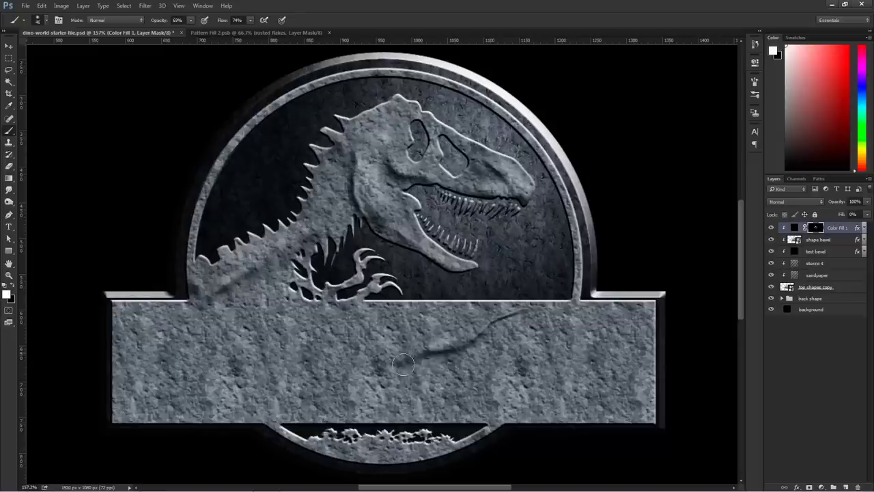
pyautogui.moveTo(437, 340); pyautogui.dragTo(376, 368)
pyautogui.moveTo(422, 335); pyautogui.dragTo(184, 400)
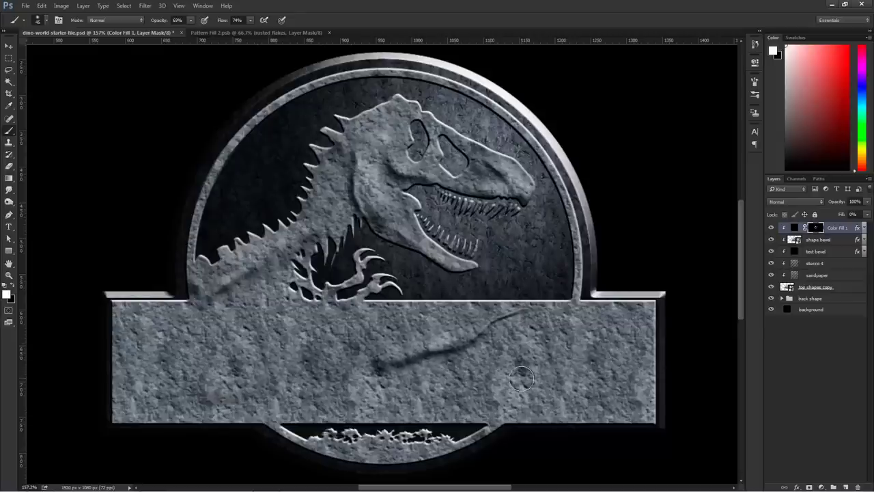
pyautogui.moveTo(567, 362)
pyautogui.mouseDown()
pyautogui.moveTo(608, 320)
pyautogui.moveTo(622, 328)
pyautogui.moveTo(629, 390)
pyautogui.moveTo(618, 370)
pyautogui.moveTo(581, 399)
pyautogui.moveTo(516, 397)
pyautogui.moveTo(533, 373)
pyautogui.moveTo(485, 384)
pyautogui.mouseUp()
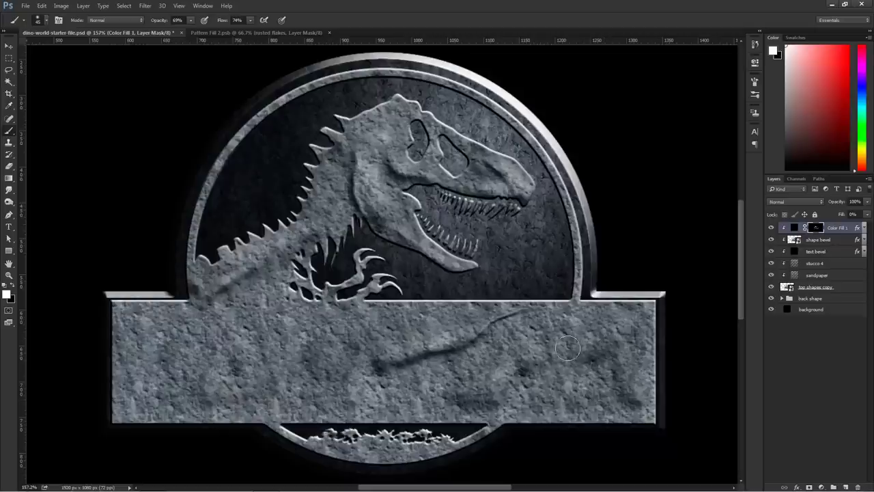
pyautogui.moveTo(522, 362)
pyautogui.mouseDown()
pyautogui.moveTo(328, 403)
pyautogui.moveTo(137, 401)
pyautogui.moveTo(136, 324)
pyautogui.moveTo(205, 321)
pyautogui.moveTo(184, 376)
pyautogui.mouseUp()
pyautogui.press('[')
pyautogui.moveTo(342, 359)
pyautogui.mouseDown()
pyautogui.moveTo(429, 366)
pyautogui.moveTo(478, 321)
pyautogui.moveTo(567, 317)
pyautogui.moveTo(577, 337)
pyautogui.moveTo(545, 405)
pyautogui.moveTo(606, 421)
pyautogui.mouseUp()
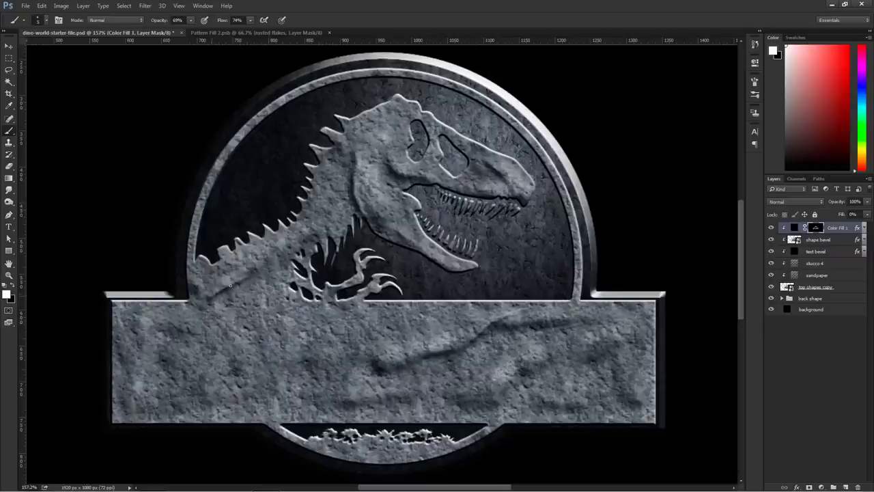
# Refine the mask with a white 35 px brush where the dinosaur's back meets the banner
pyautogui.press(']')
pyautogui.press(']')
pyautogui.press(']')
pyautogui.click(215, 292)
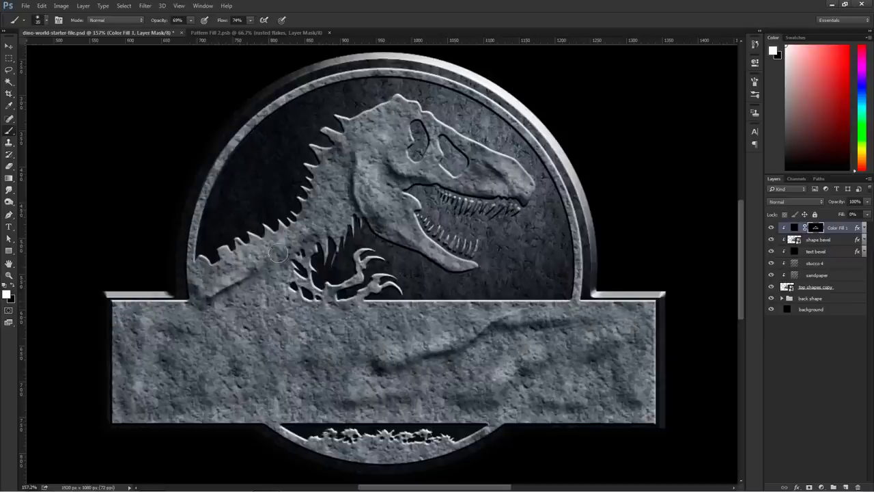
pyautogui.press('[')
pyautogui.press('[')
pyautogui.press('[')
pyautogui.press(']')
pyautogui.press(']')
pyautogui.press(']')
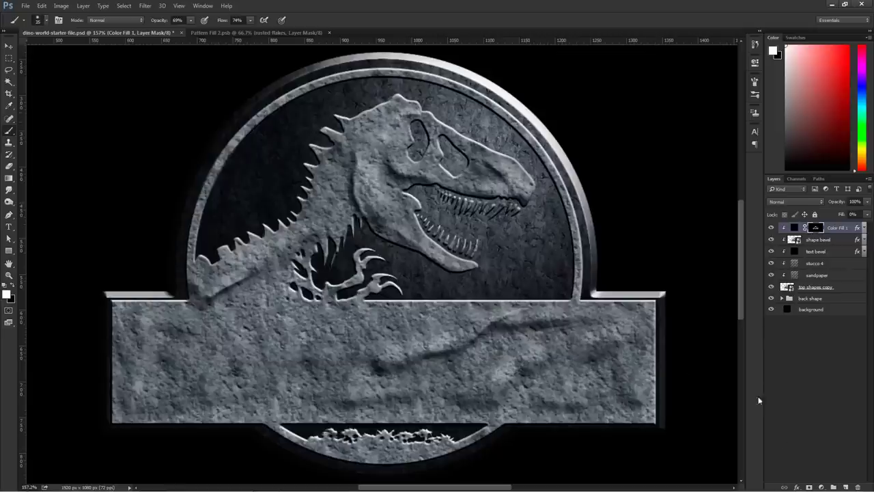
# Add a new layer on top and set up a black 3 px brush at 100% opacity and flow
pyautogui.click(845, 487)
pyautogui.press('d')
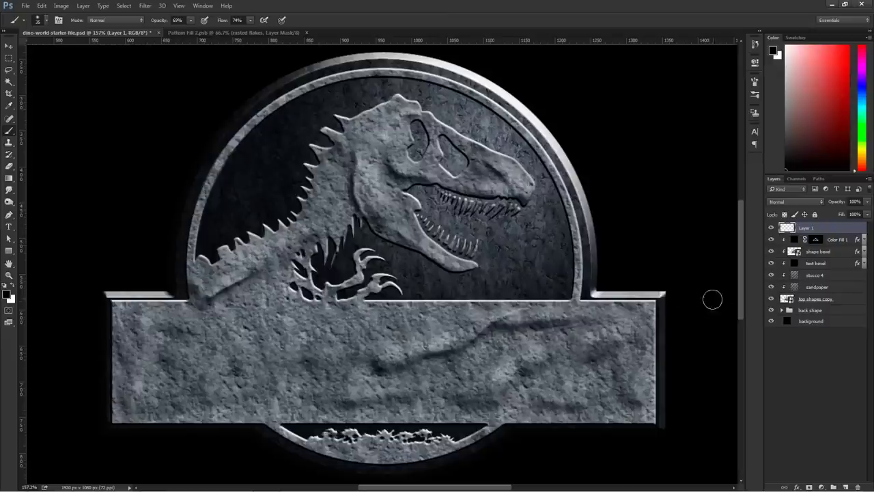
pyautogui.press('[')
pyautogui.press('[')
pyautogui.press('[')
pyautogui.press('[')
pyautogui.press('[')
pyautogui.press('[')
pyautogui.press('[')
pyautogui.click(191, 20)
pyautogui.moveTo(189, 31); pyautogui.dragTo(252, 32)
# Paint a thin branching black crack on the upper middle of the banner
pyautogui.click(405, 345)
pyautogui.moveTo(400, 342)
pyautogui.mouseDown()
pyautogui.moveTo(408, 315)
pyautogui.moveTo(433, 314)
pyautogui.mouseUp()
pyautogui.moveTo(401, 341); pyautogui.dragTo(381, 357)
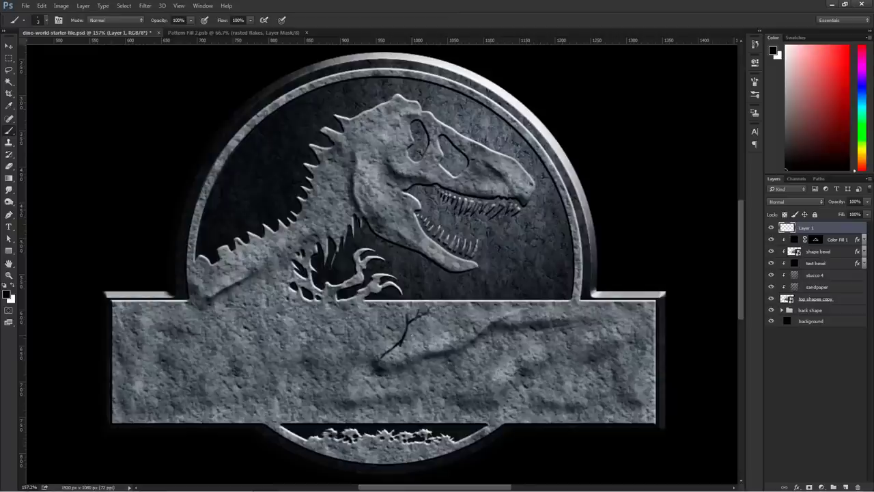
# Rename the new layer "cracks"
pyautogui.doubleClick(807, 228)
pyautogui.write('crac')
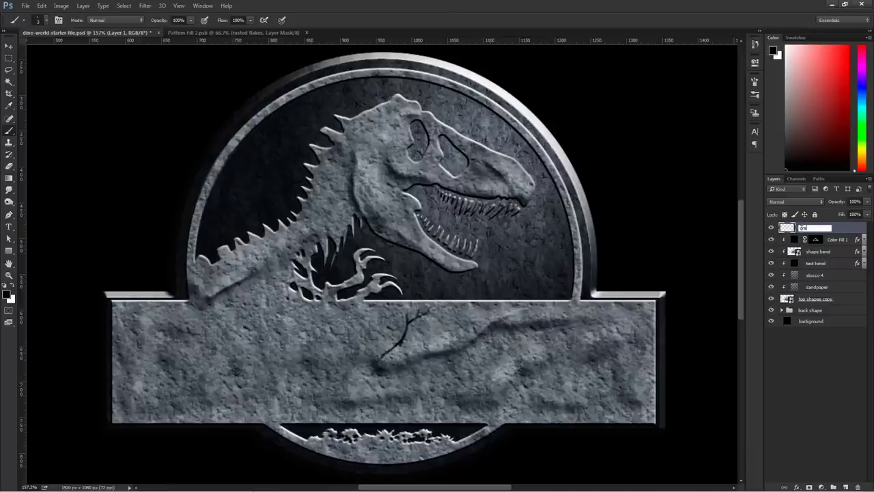
pyautogui.write('ks')
# Open the cracks layer's style settings
pyautogui.doubleClick(847, 231)
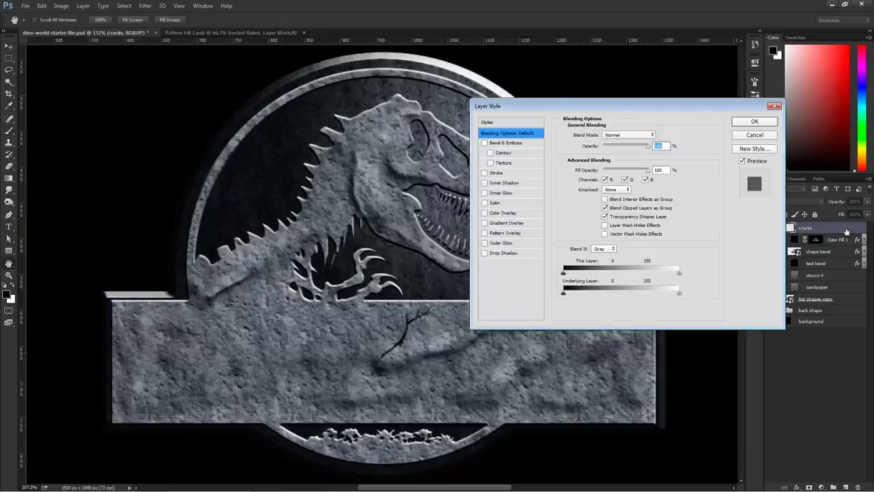
# Give the cracks layer a Bevel & Emboss with Contour, direction Down, highlight opacity 100% and shadow opacity 53%
pyautogui.click(484, 143)
pyautogui.click(502, 144)
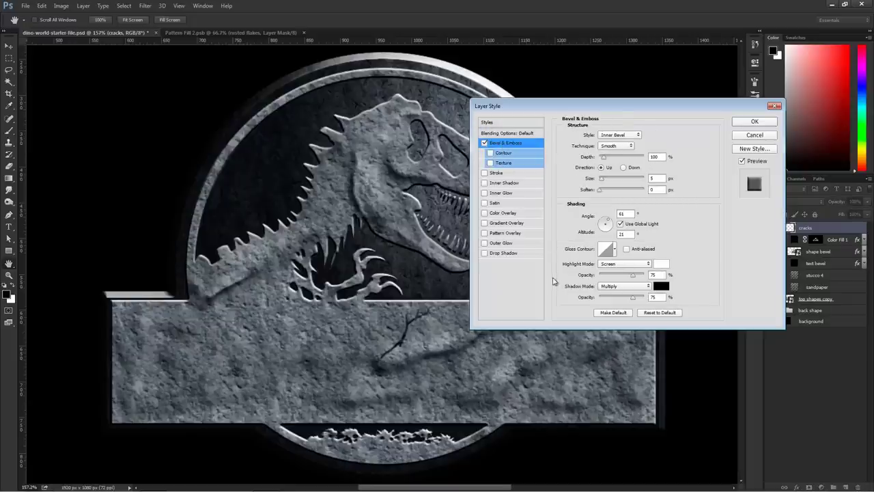
pyautogui.click(625, 298)
pyautogui.moveTo(632, 275); pyautogui.dragTo(653, 275)
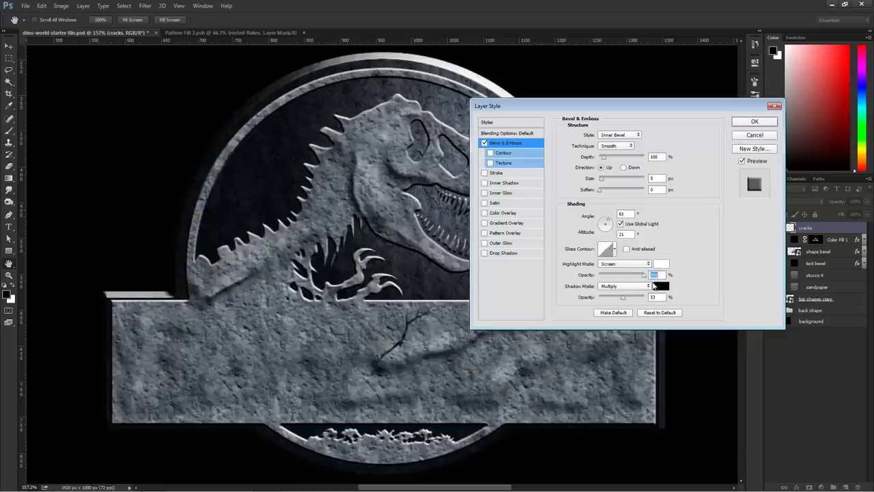
pyautogui.click(504, 153)
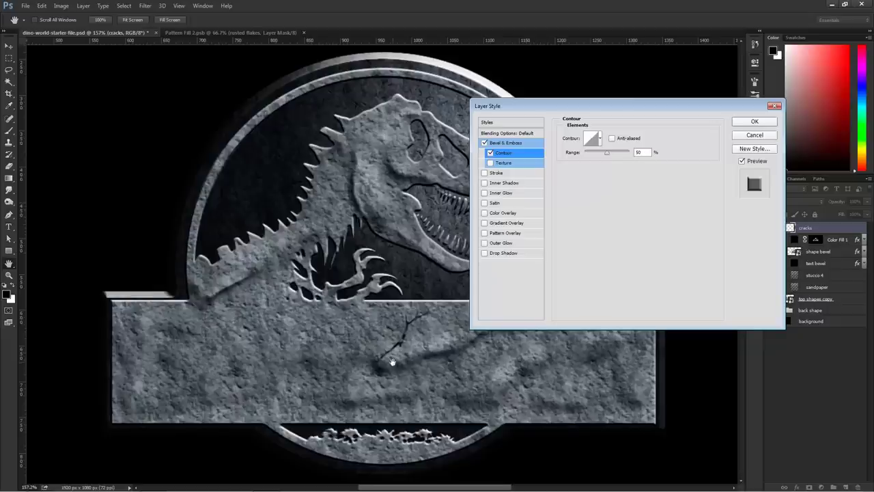
pyautogui.click(505, 144)
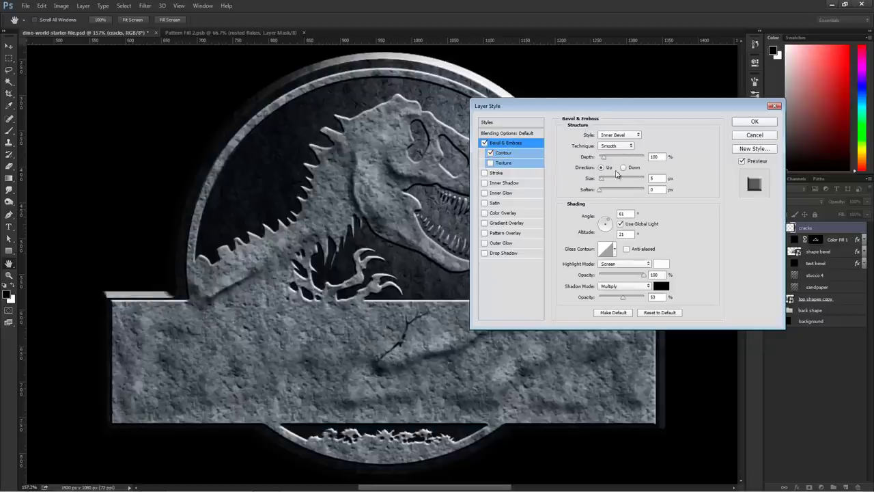
pyautogui.click(623, 168)
# Set the cracks layer's blending opacity to 90% and its fill opacity to 74%
pyautogui.click(506, 134)
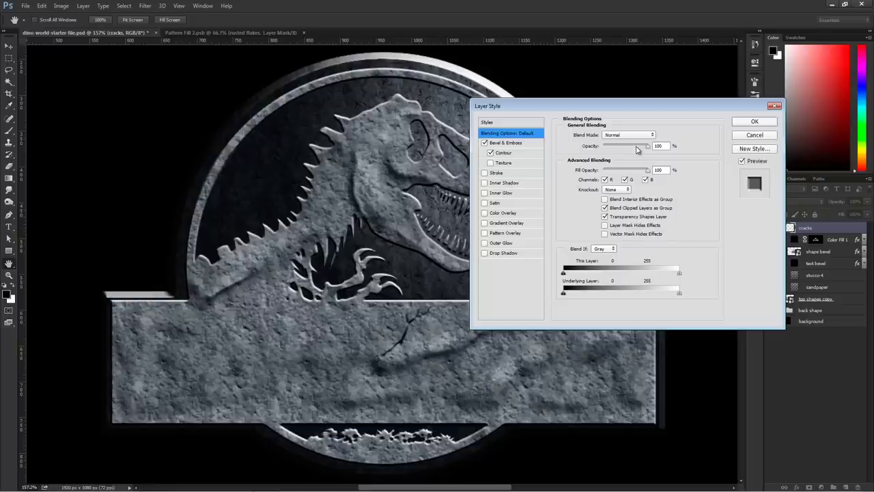
pyautogui.doubleClick(654, 147)
pyautogui.moveTo(647, 146); pyautogui.dragTo(634, 182)
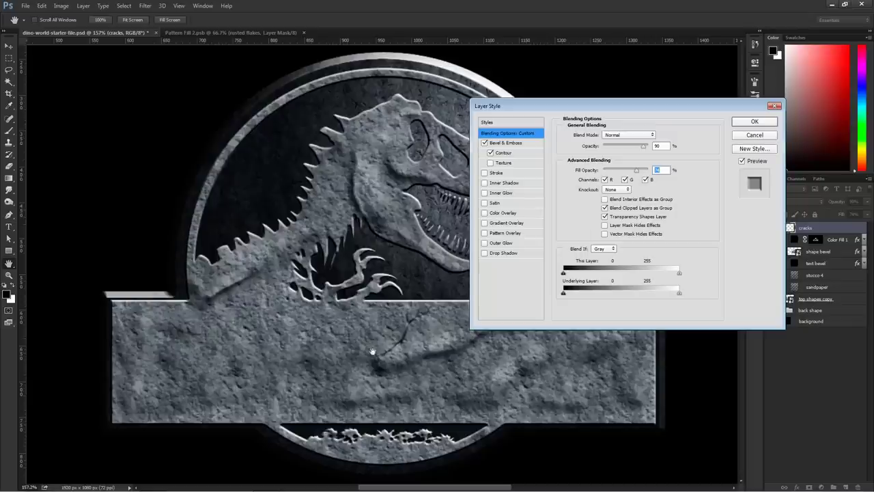
# Set the bevel contour range to 50% and apply the layer style to the cracks layer
pyautogui.click(508, 154)
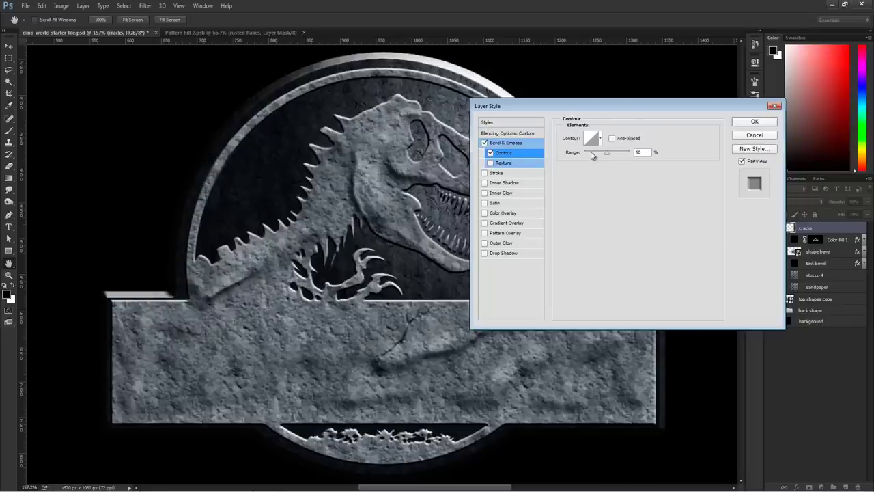
pyautogui.click(606, 155)
pyautogui.moveTo(607, 157); pyautogui.dragTo(605, 159)
pyautogui.write('50')
pyautogui.click(755, 122)
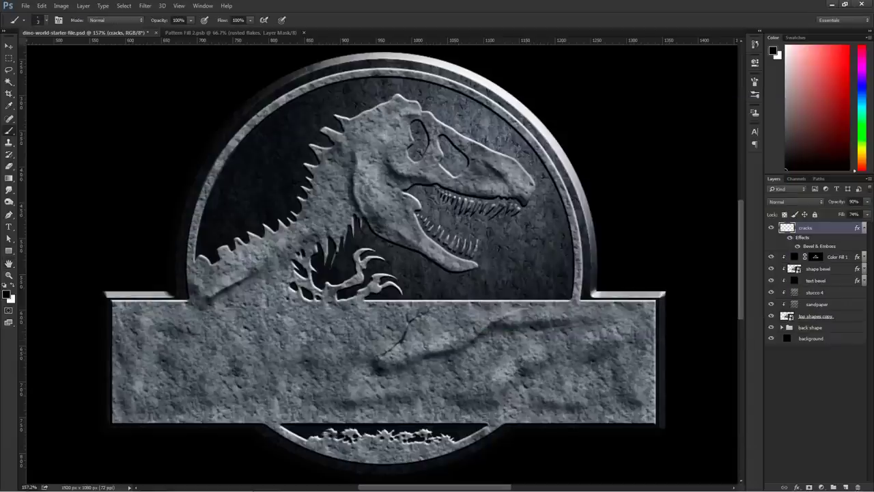
pyautogui.click(863, 228)
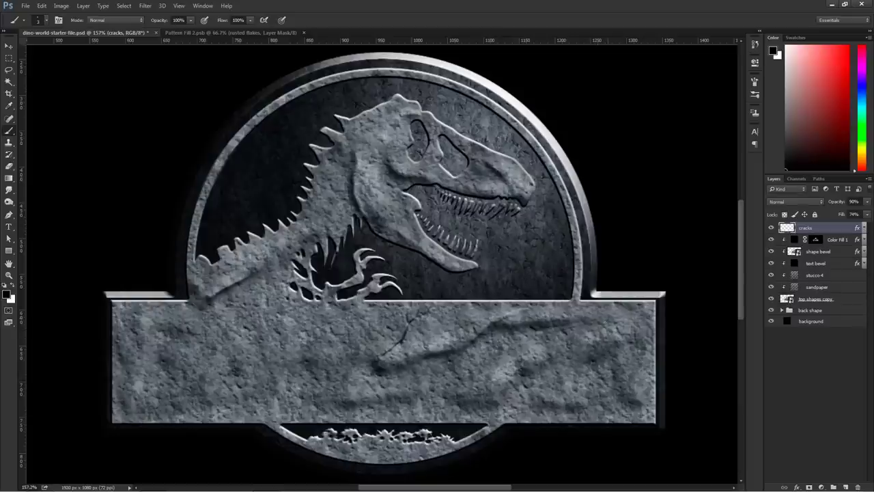
# Paint several thin black crack lines across the stone banner on the cracks layer
pyautogui.moveTo(610, 315); pyautogui.dragTo(620, 308)
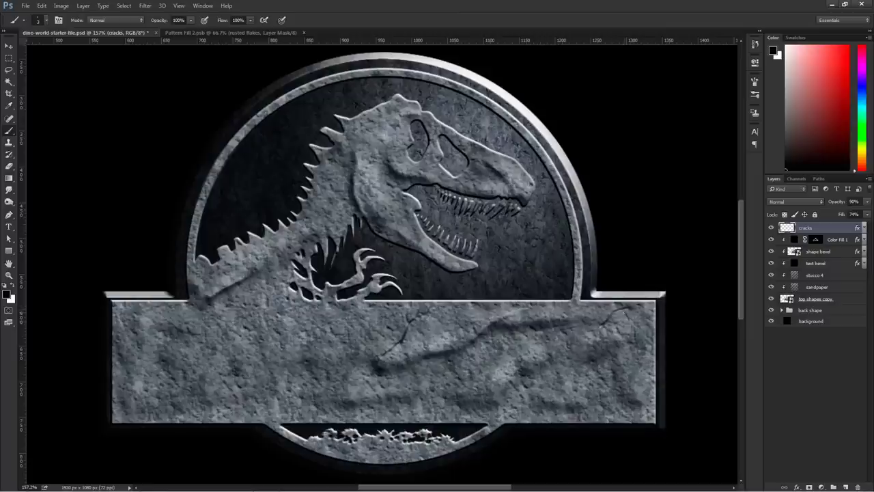
pyautogui.moveTo(602, 391); pyautogui.dragTo(573, 396)
pyautogui.moveTo(149, 364)
pyautogui.mouseDown()
pyautogui.moveTo(127, 376)
pyautogui.moveTo(165, 337)
pyautogui.mouseUp()
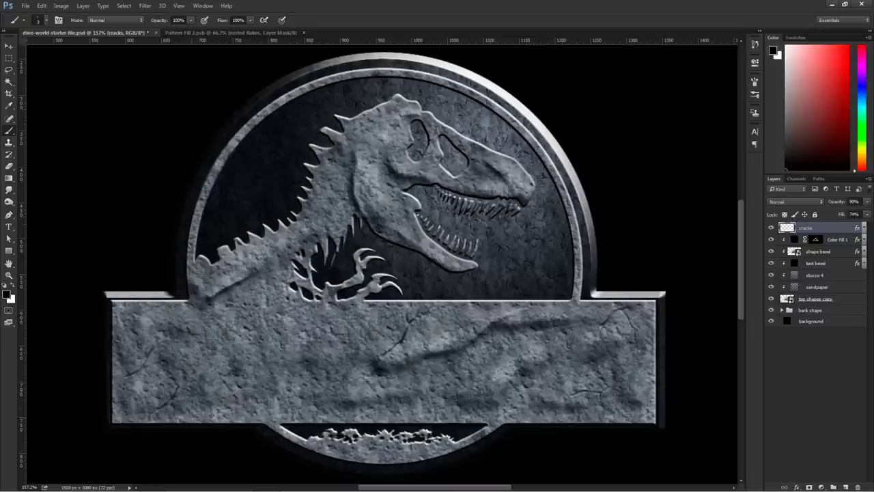
pyautogui.moveTo(242, 318); pyautogui.dragTo(270, 301)
pyautogui.moveTo(244, 365); pyautogui.dragTo(281, 330)
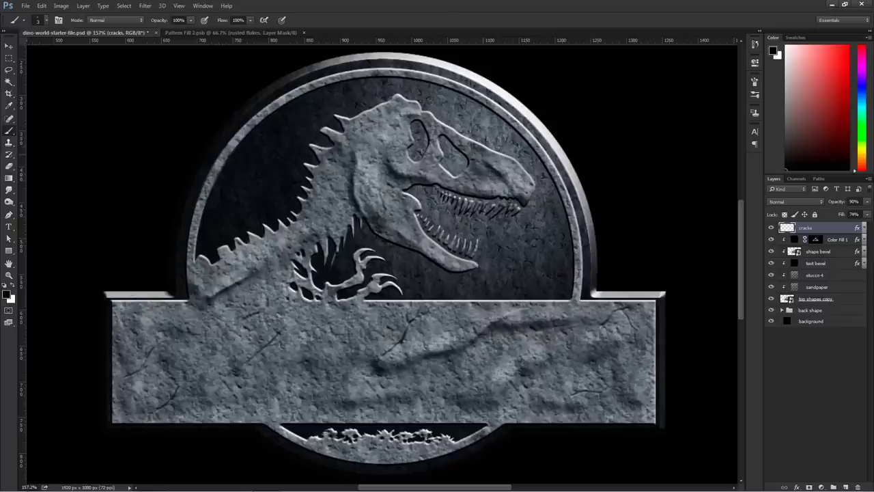
pyautogui.moveTo(326, 353); pyautogui.dragTo(347, 337)
pyautogui.hotkey('ctrl', 'z')
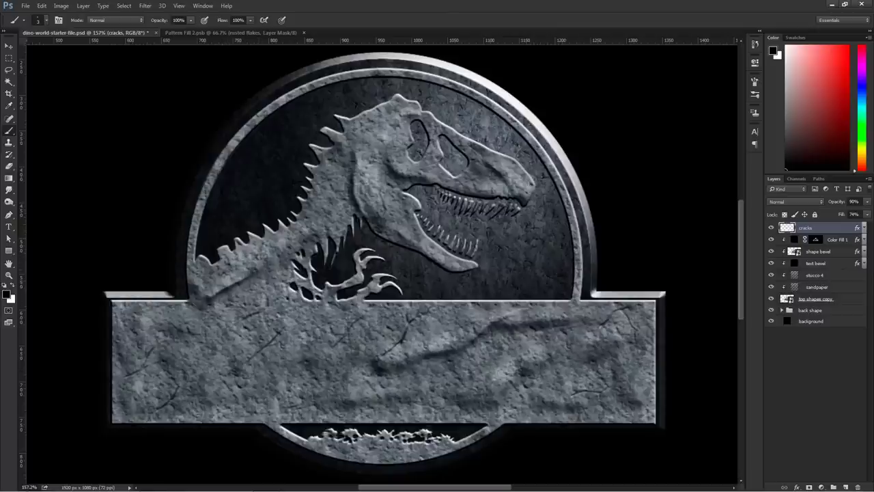
# Clip the cracks layer to the layers below and set its opacity to 70%
pyautogui.keyDown('alt'); pyautogui.click(784, 233); pyautogui.keyUp('alt')
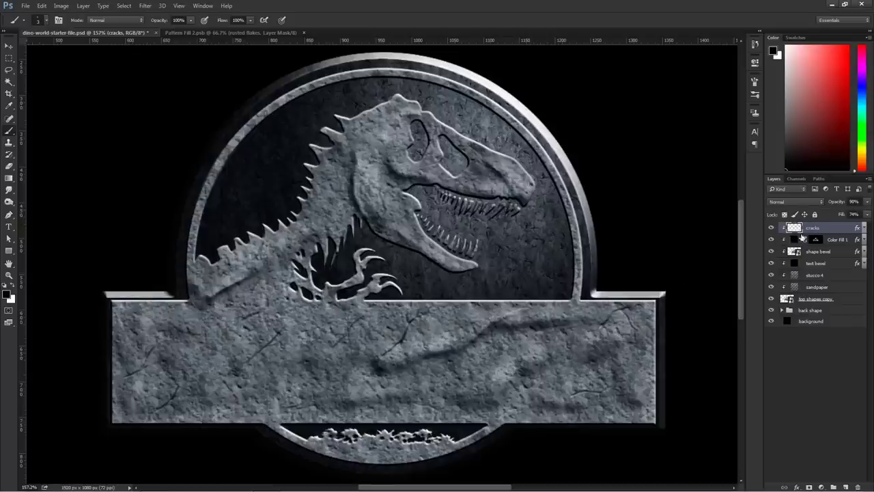
pyautogui.moveTo(866, 204)
pyautogui.mouseDown()
pyautogui.moveTo(864, 214)
pyautogui.moveTo(845, 215)
pyautogui.moveTo(855, 214)
pyautogui.mouseUp()
# Add a reversed radial black-to-white Gradient Fill above the cracks layer and clip it to the top shapes
pyautogui.click(822, 486)
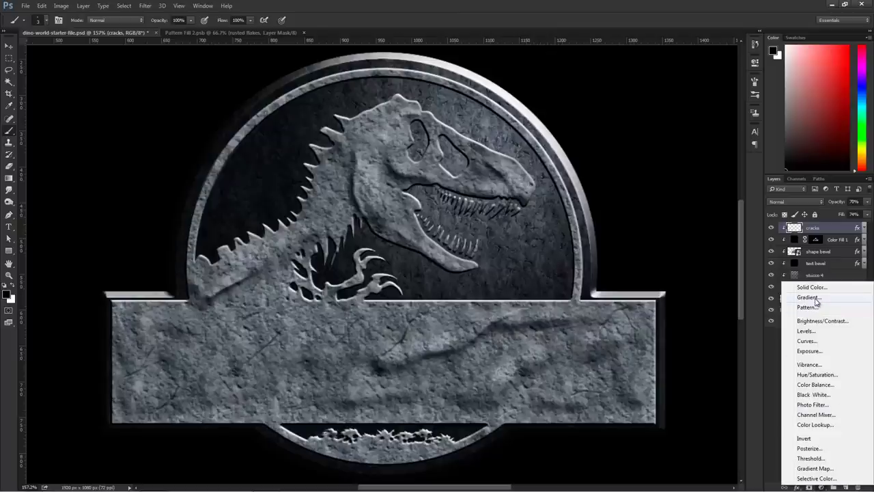
pyautogui.click(808, 298)
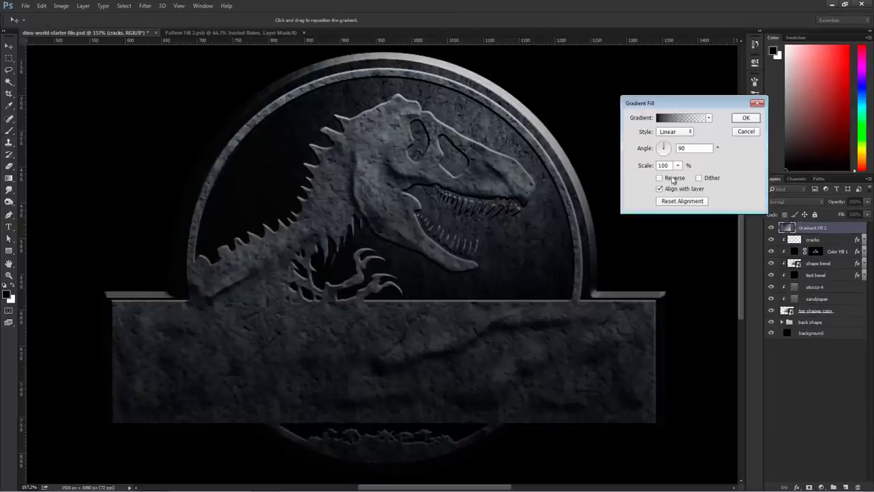
pyautogui.click(676, 132)
pyautogui.click(673, 142)
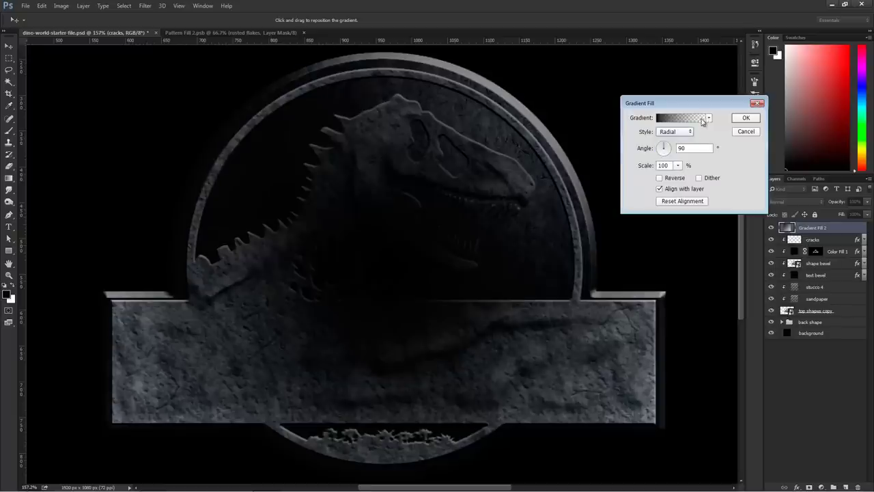
pyautogui.click(709, 118)
pyautogui.click(671, 146)
pyautogui.click(707, 109)
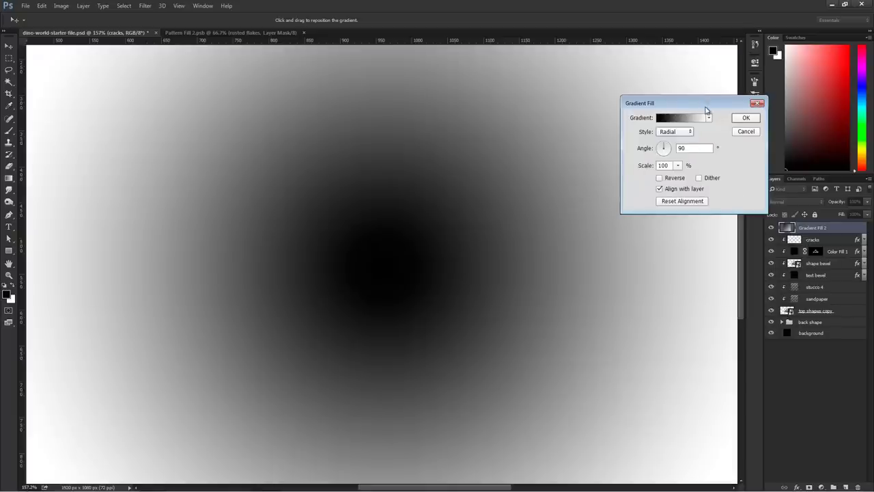
pyautogui.click(660, 179)
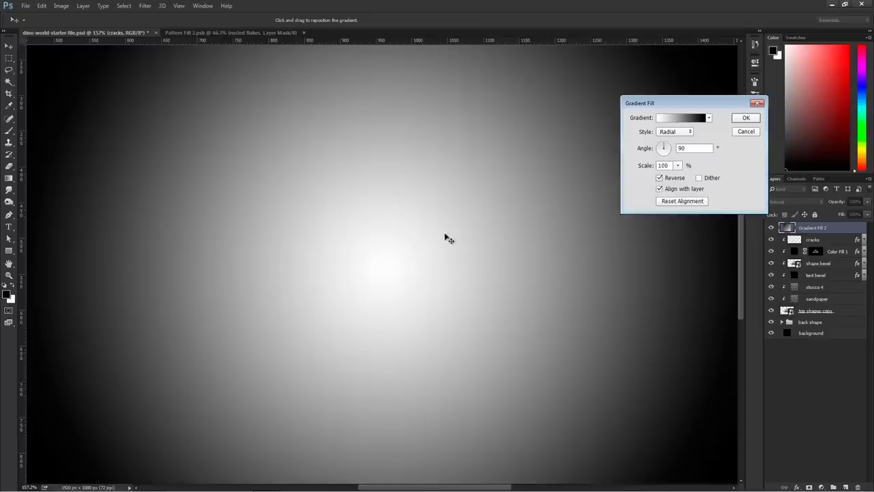
pyautogui.click(744, 117)
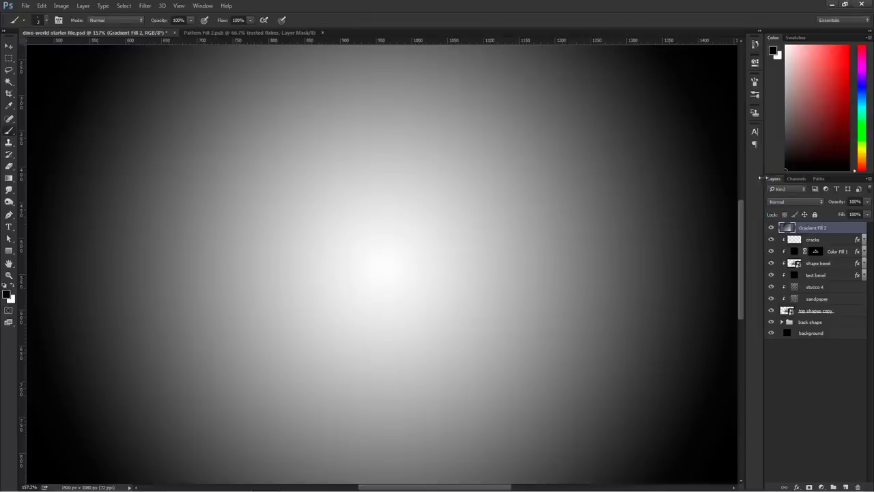
pyautogui.hotkey('ctrl', 'alt', 'g')
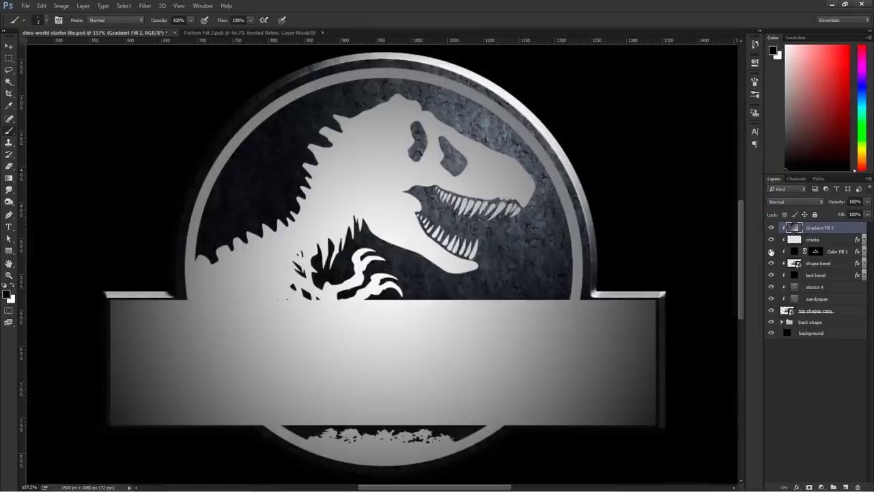
# Scale the radial gradient fill to 60% and reposition its bright centre over the dinosaur's head
pyautogui.doubleClick(795, 228)
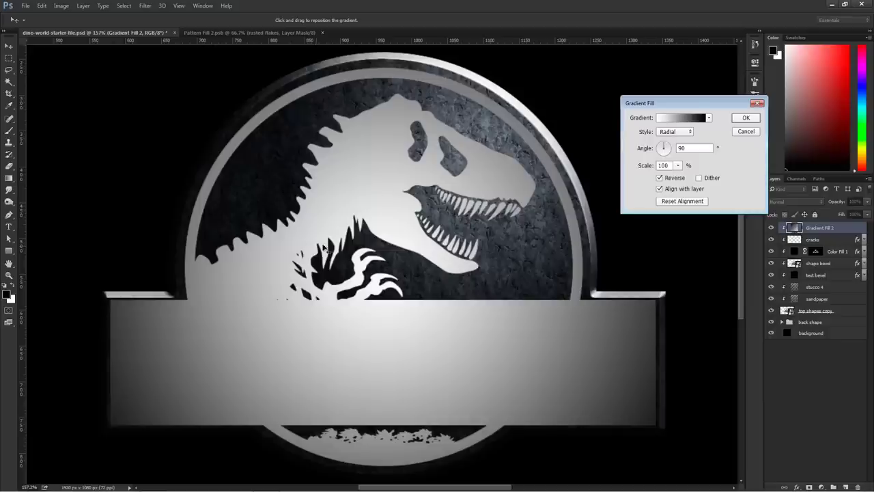
pyautogui.doubleClick(663, 166)
pyautogui.scroll(-10, 662, 165)
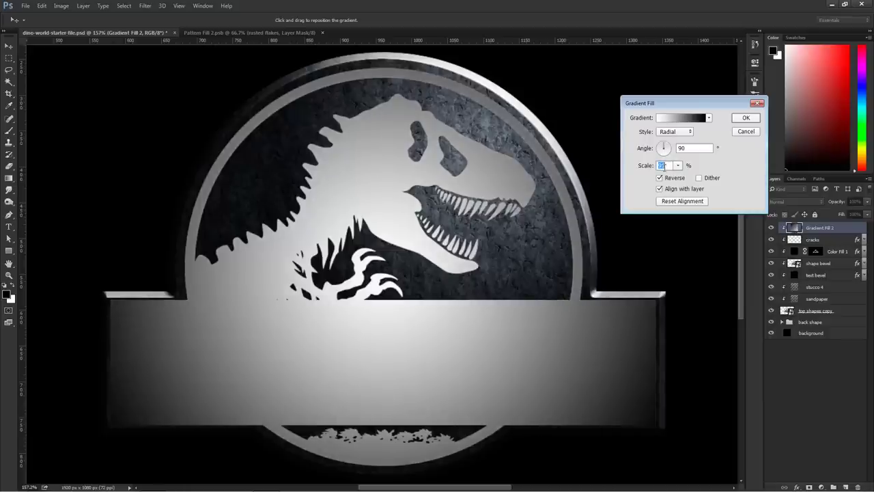
pyautogui.scroll(-8, 662, 165)
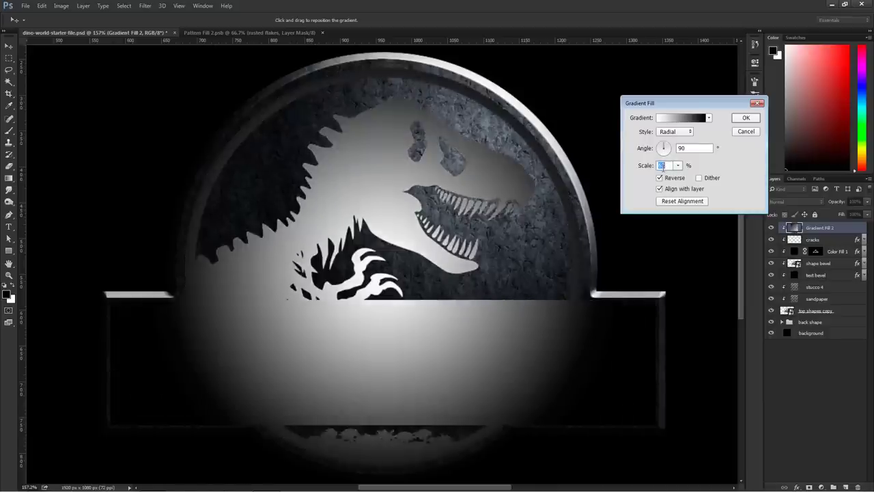
pyautogui.moveTo(306, 290); pyautogui.dragTo(362, 183)
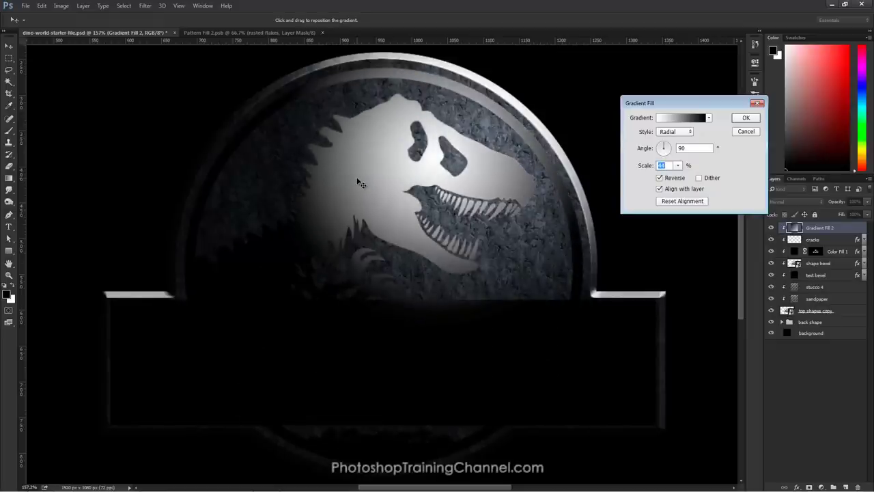
pyautogui.moveTo(679, 166); pyautogui.dragTo(682, 178)
pyautogui.moveTo(390, 162); pyautogui.dragTo(386, 143)
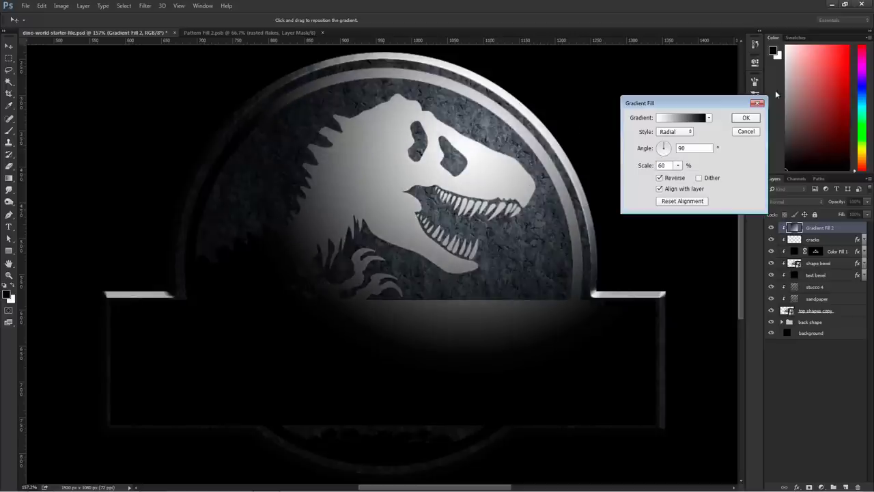
pyautogui.click(746, 117)
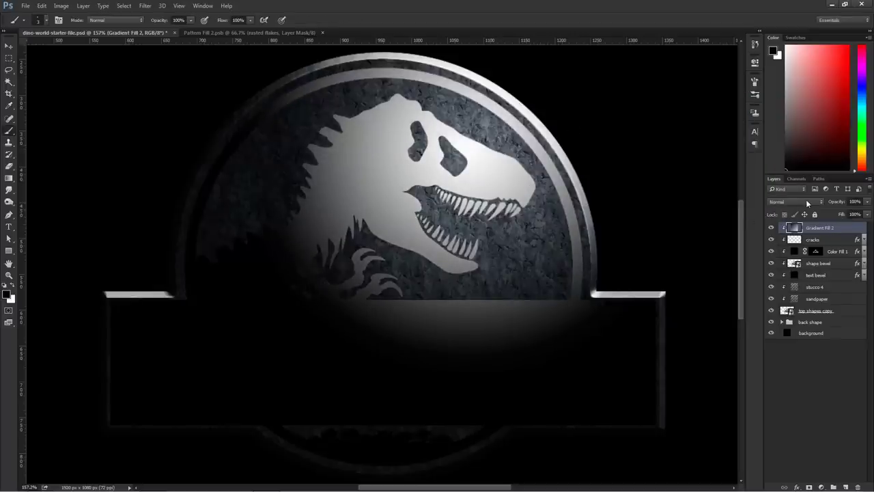
# Set the gradient fill layer to Overlay blending at 60% opacity
pyautogui.click(807, 204)
pyautogui.click(792, 286)
pyautogui.click(855, 202)
pyautogui.moveTo(829, 203); pyautogui.dragTo(834, 202)
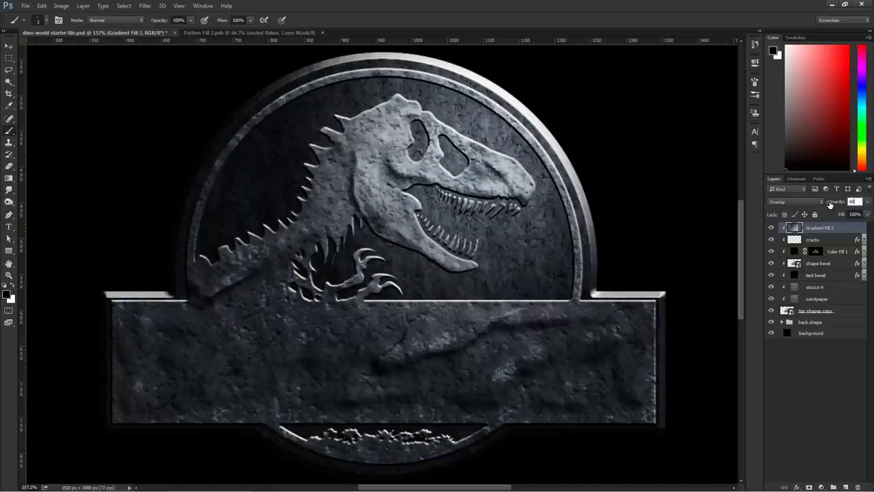
# Set the cracks layer's opacity to 66%
pyautogui.click(844, 242)
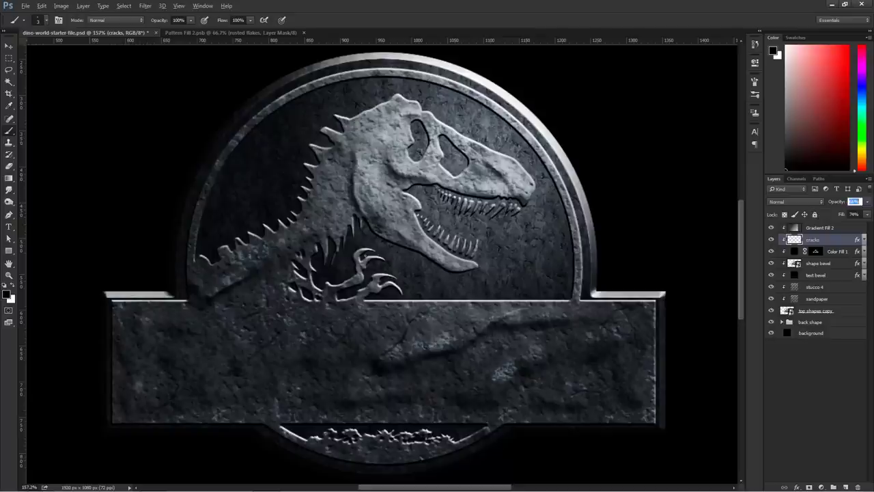
pyautogui.click(9, 275)
pyautogui.keyDown('alt'); pyautogui.click(386, 254); pyautogui.keyUp('alt')
pyautogui.hotkey('ctrl', '1')
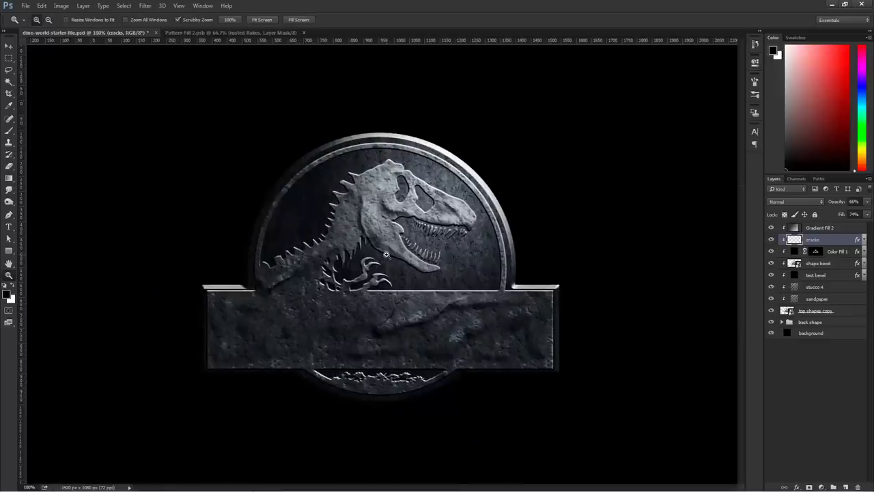
pyautogui.press('v')
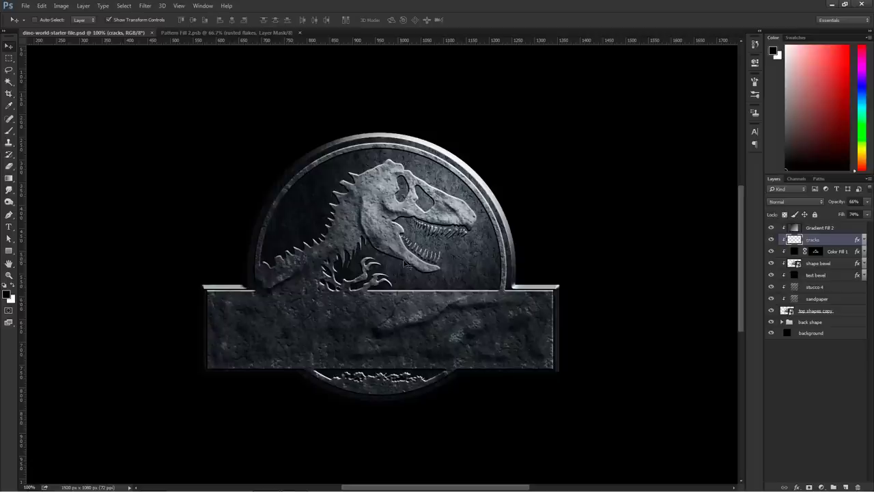
# Group all layers from top shapes copy up to Gradient Fill 2 and name the group "top shapes"
pyautogui.click(818, 312)
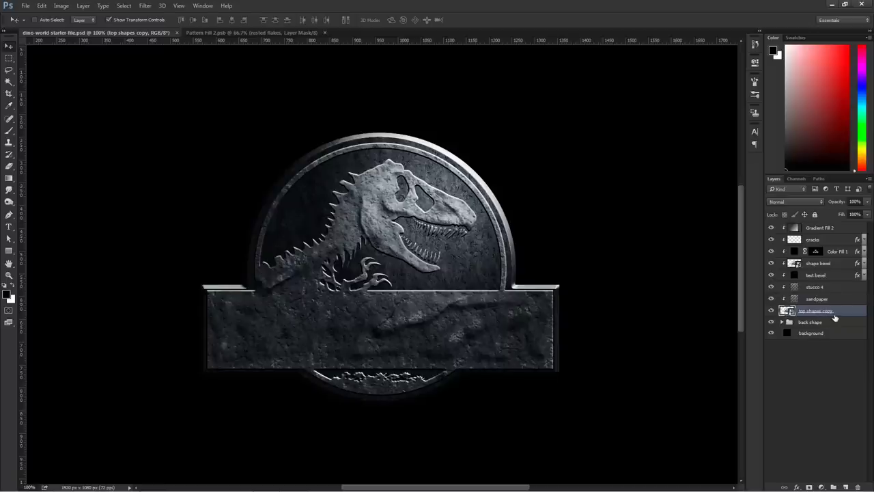
pyautogui.keyDown('shift'); pyautogui.click(828, 230); pyautogui.keyUp('shift')
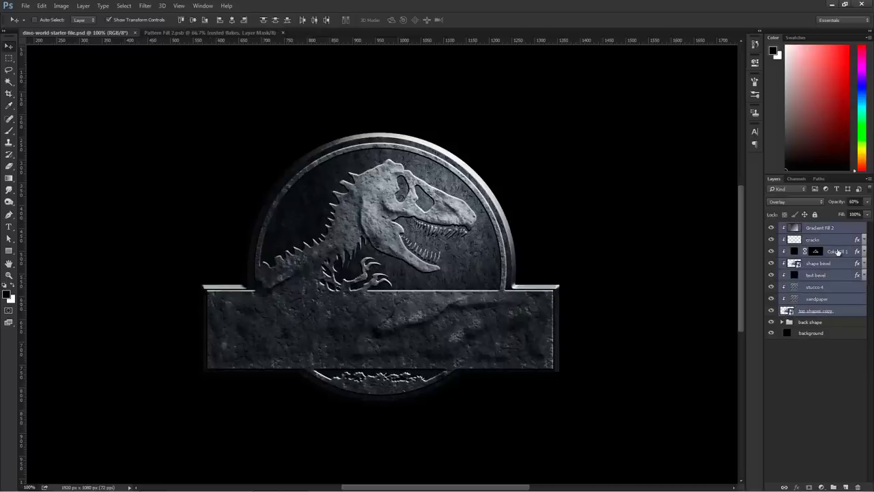
pyautogui.hotkey('ctrl', 'g')
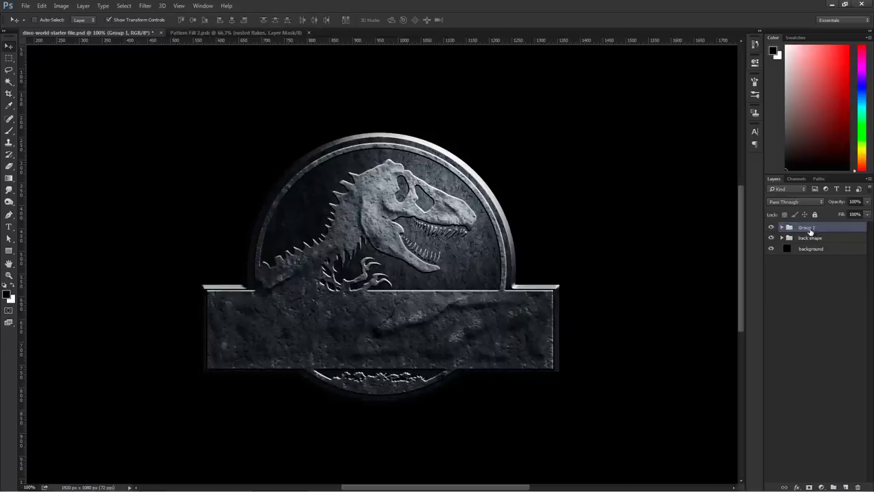
pyautogui.doubleClick(806, 228)
pyautogui.write('top shapes')
# Duplicate the top shapes copy layer and move the original out of the top shapes group, directly above the back shape group
pyautogui.click(782, 228)
pyautogui.click(793, 322)
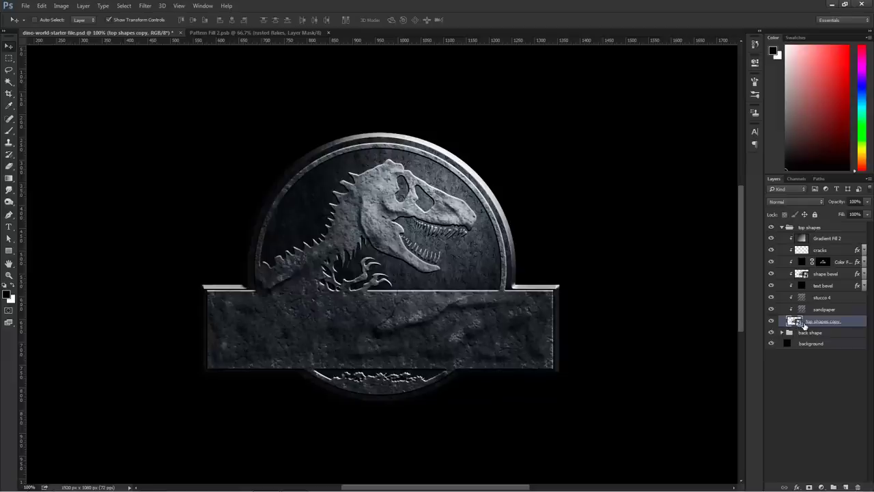
pyautogui.hotkey('ctrl', 'j')
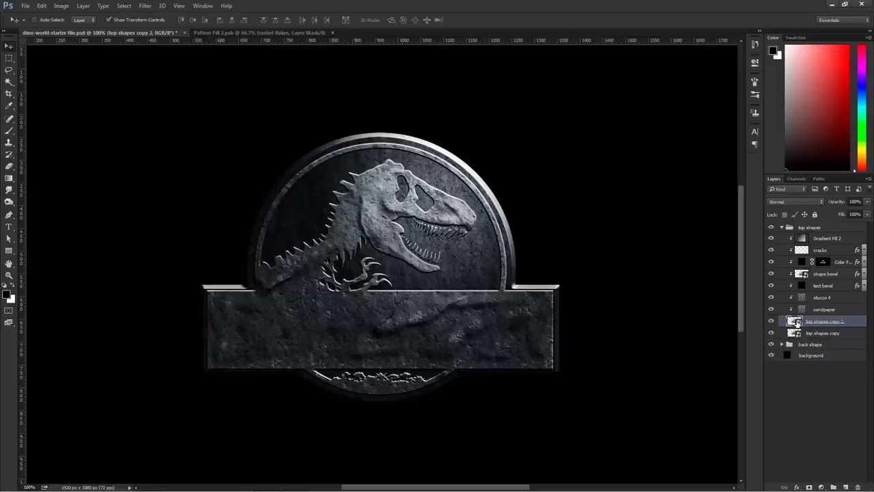
pyautogui.moveTo(794, 336); pyautogui.dragTo(793, 339)
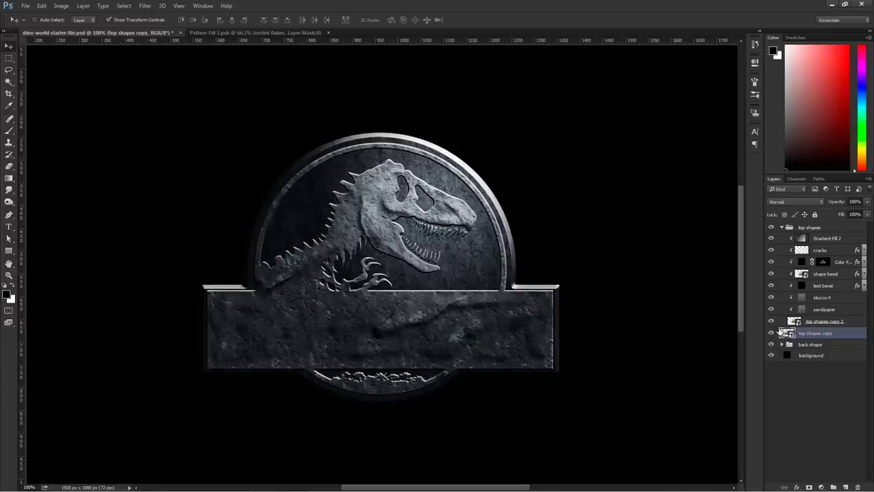
pyautogui.click(781, 228)
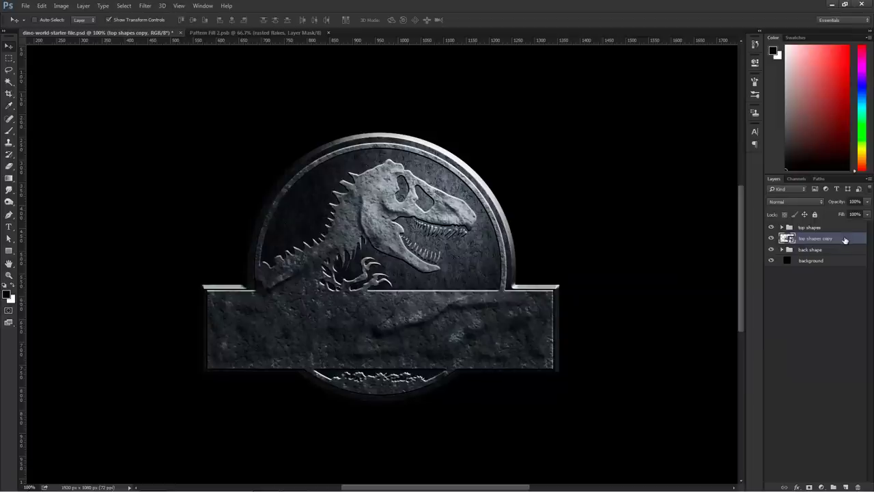
# Add a black (#000000) Color Overlay to the top shapes copy layer below the top shapes group
pyautogui.doubleClick(844, 240)
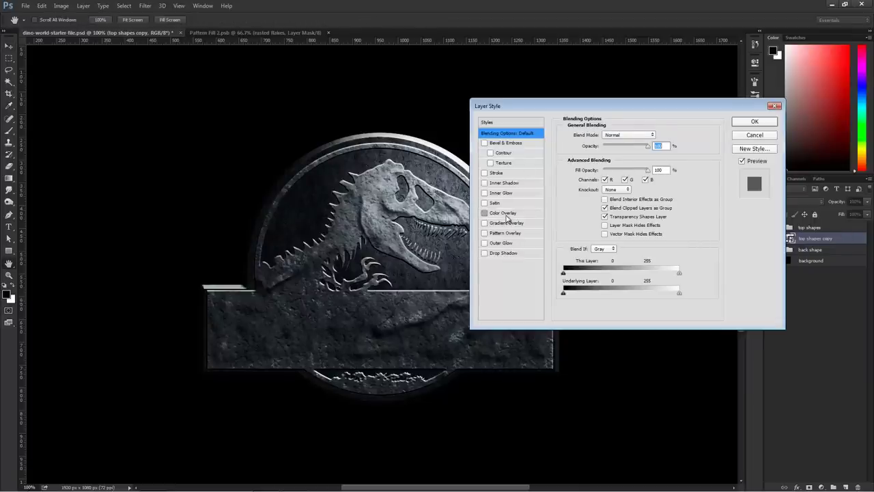
pyautogui.click(506, 213)
pyautogui.click(658, 136)
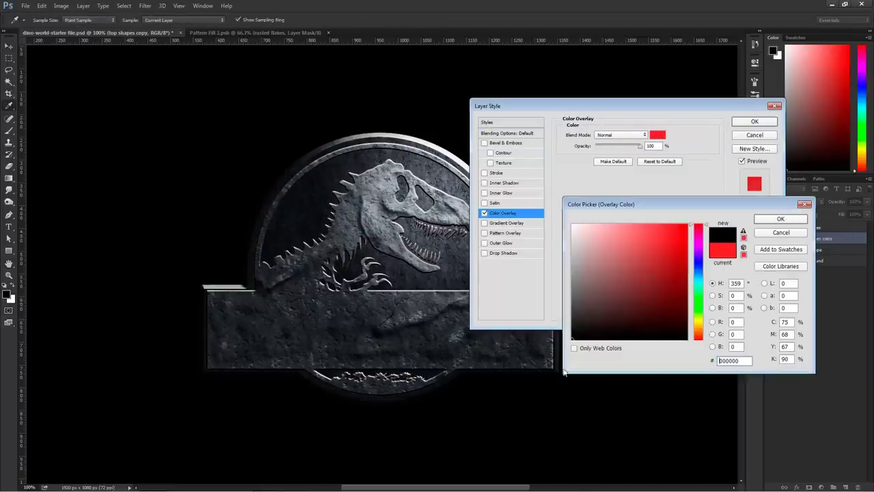
pyautogui.click(781, 219)
pyautogui.click(755, 123)
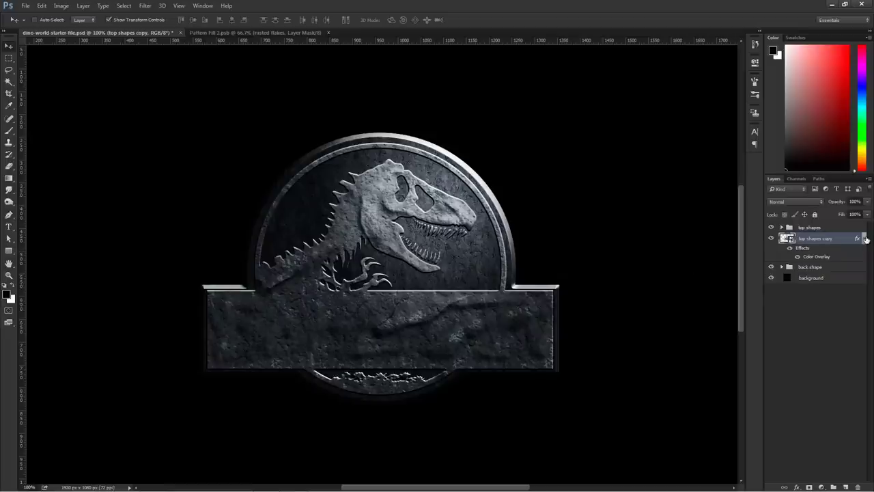
pyautogui.click(865, 238)
# Scale the black top shapes copy down to about 95.5% around its centre
pyautogui.hotkey('ctrl', 't')
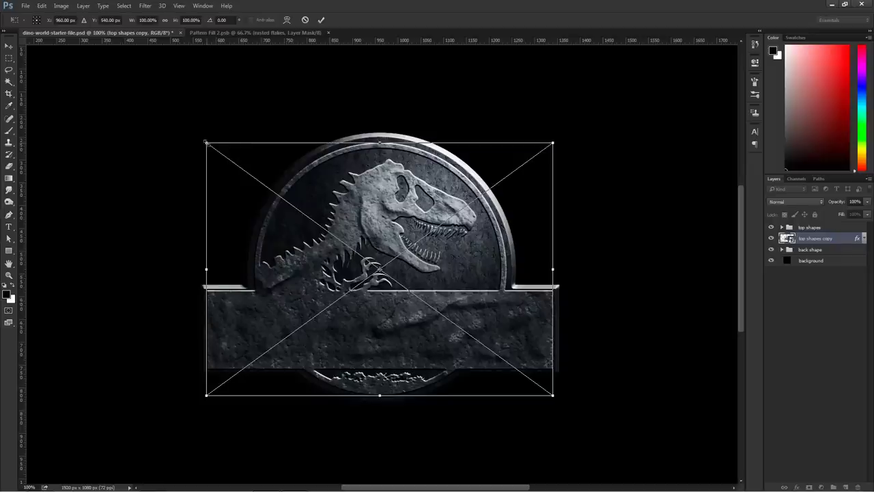
pyautogui.moveTo(206, 143); pyautogui.dragTo(214, 147)
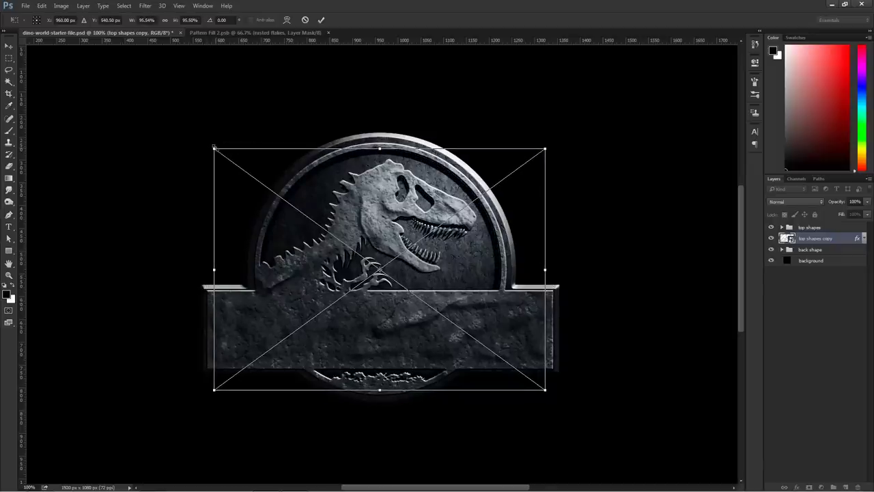
pyautogui.press('Return')
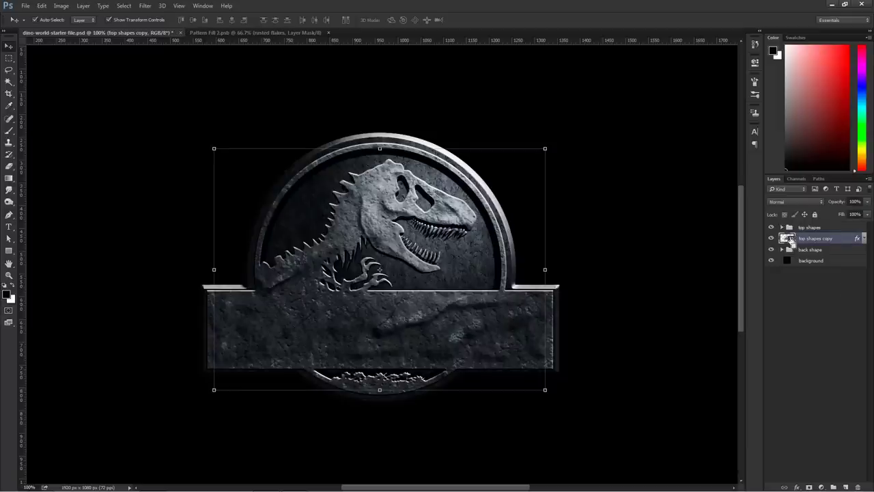
# Duplicate the black top shapes copy and apply a Motion Blur with a 65° angle and 52 pixels distance to the duplicate
pyautogui.hotkey('ctrl', 'j')
pyautogui.click(145, 7)
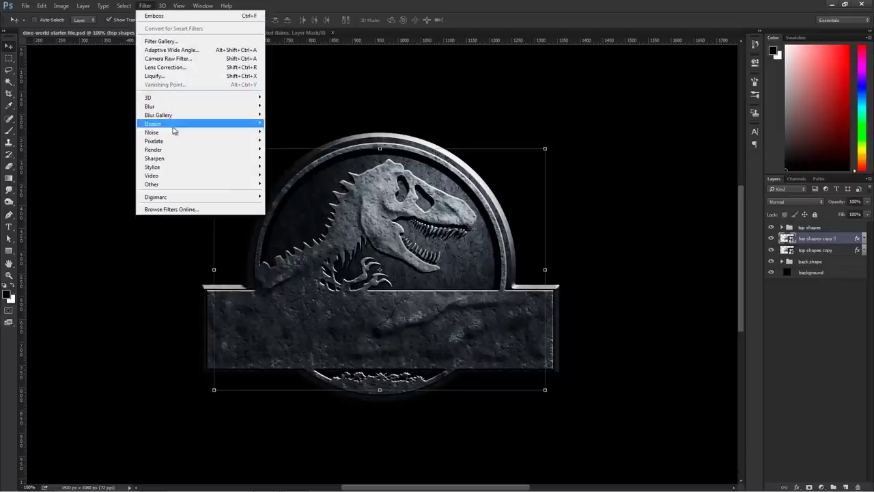
pyautogui.moveTo(175, 112)
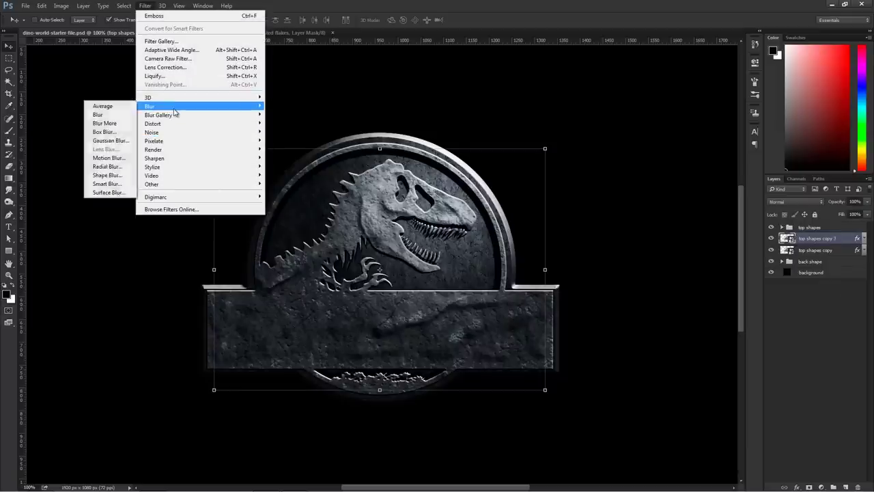
pyautogui.click(108, 157)
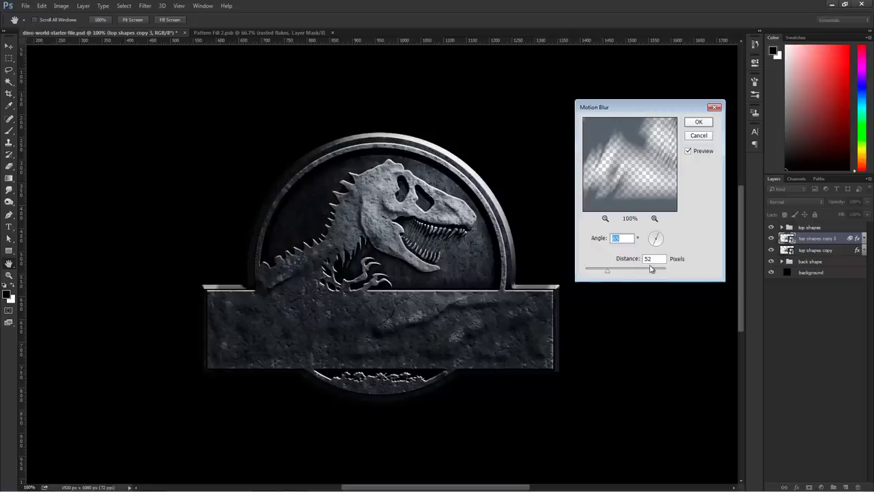
pyautogui.click(701, 123)
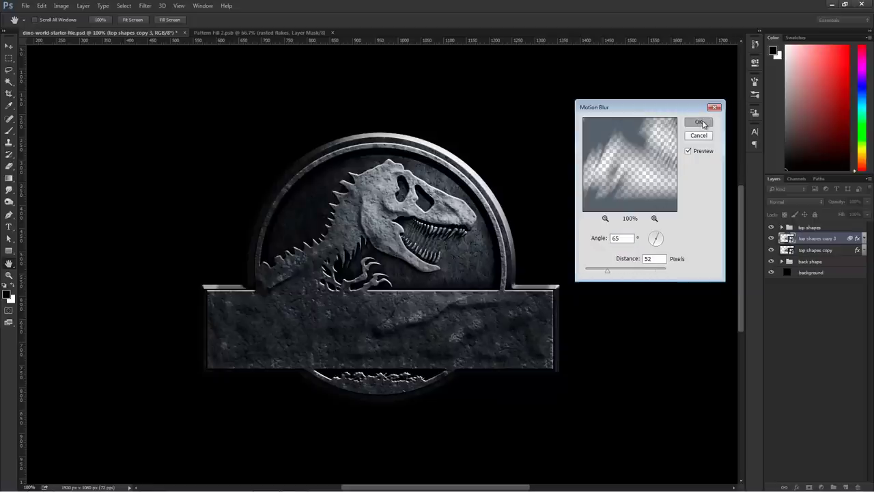
pyautogui.press('v')
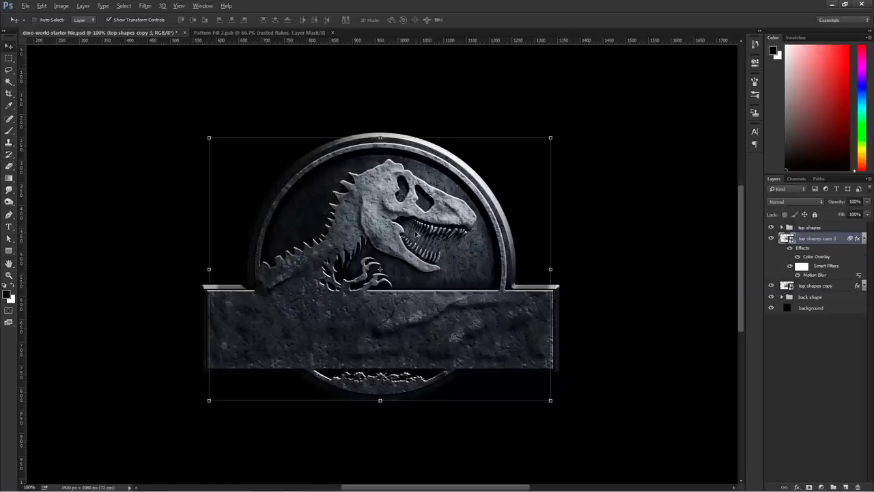
# Examine the dinosaur's jaw and claws up close with and without each of the two black shape copies
pyautogui.scroll(1, 418, 226)
pyautogui.scroll(5, 418, 226)
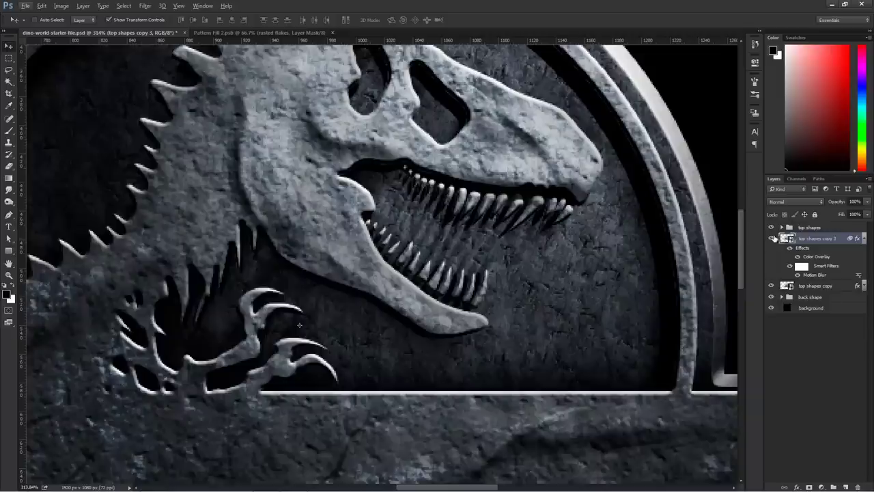
pyautogui.click(771, 238)
pyautogui.click(771, 238)
pyautogui.click(865, 239)
pyautogui.click(812, 250)
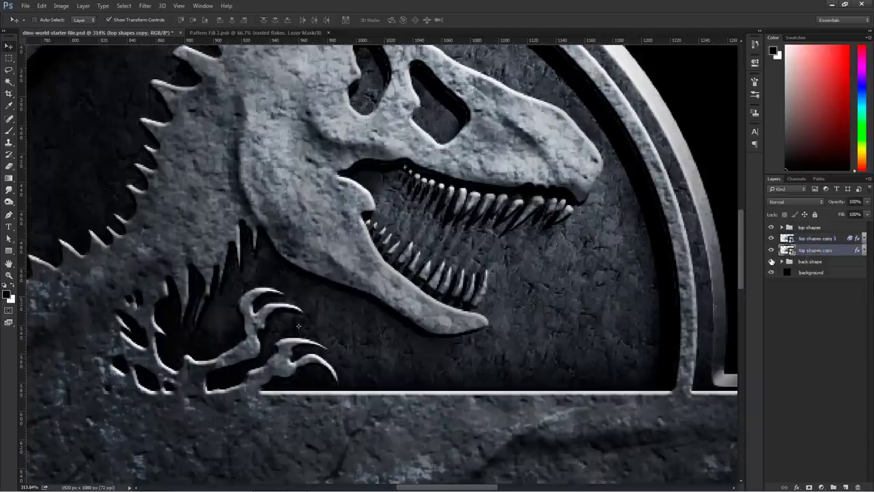
pyautogui.click(771, 250)
pyautogui.click(771, 250)
# Rename the unblurred black copy "shadow" and the motion-blurred copy "motion shadow"
pyautogui.doubleClick(828, 250)
pyautogui.write('shado')
pyautogui.click(818, 238)
pyautogui.doubleClick(823, 236)
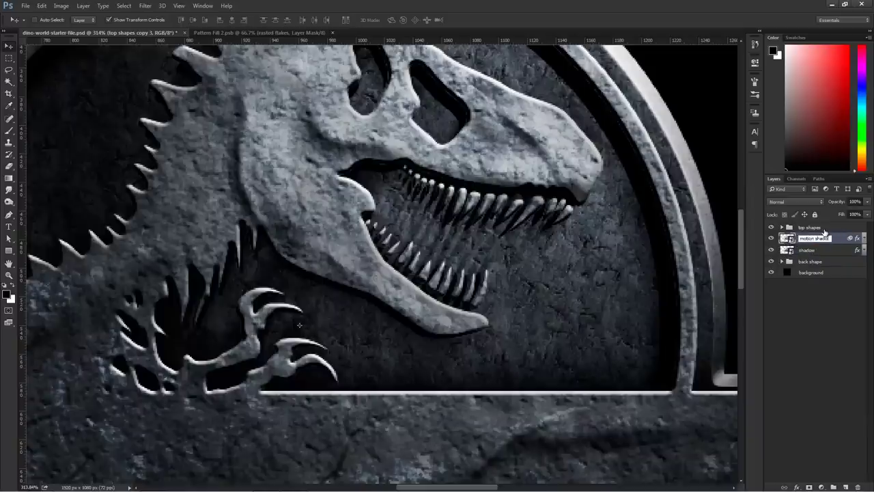
pyautogui.press('Return')
# Apply a Gaussian Blur to the shadow layer, keeping the radius offered
pyautogui.click(809, 250)
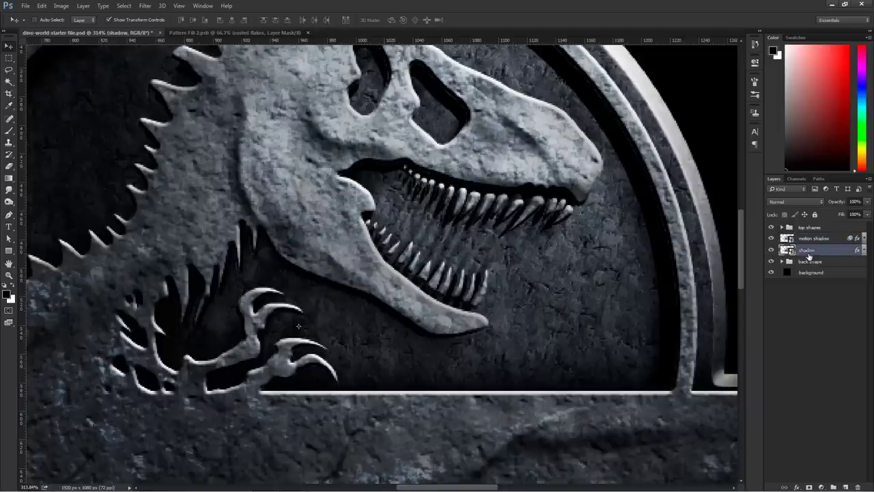
pyautogui.click(147, 6)
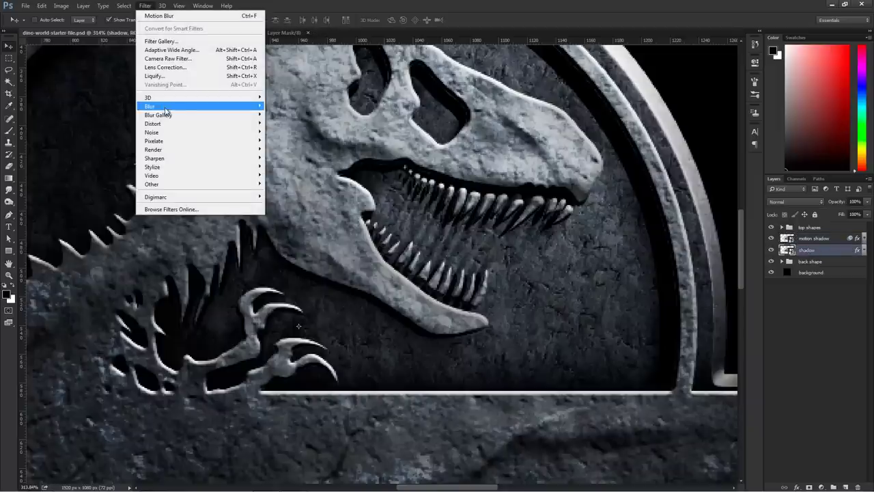
pyautogui.moveTo(168, 110)
pyautogui.click(118, 142)
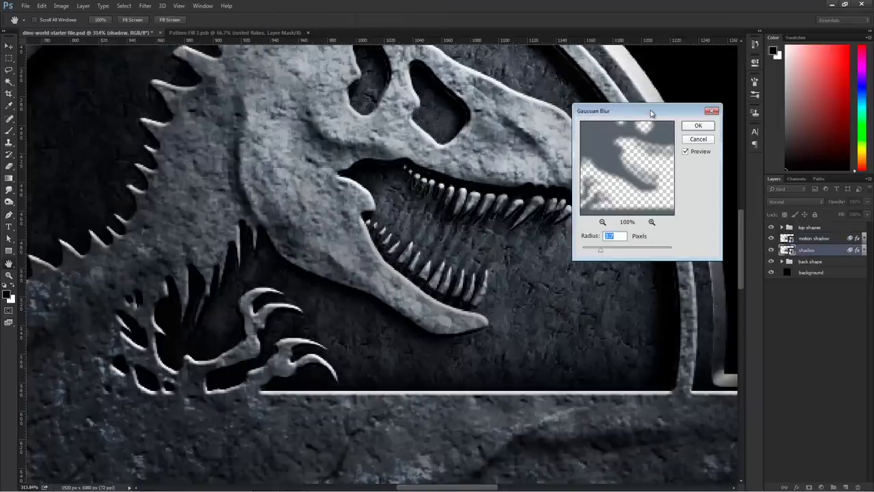
pyautogui.moveTo(615, 111); pyautogui.dragTo(458, 105)
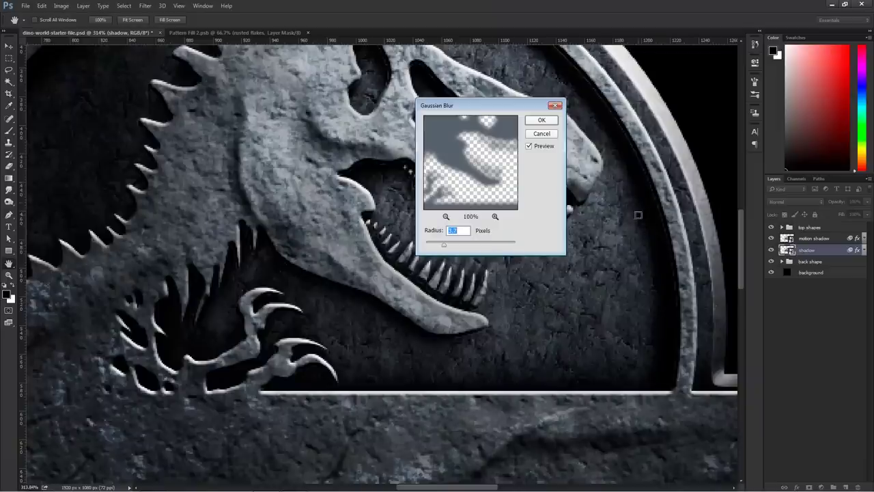
pyautogui.click(541, 120)
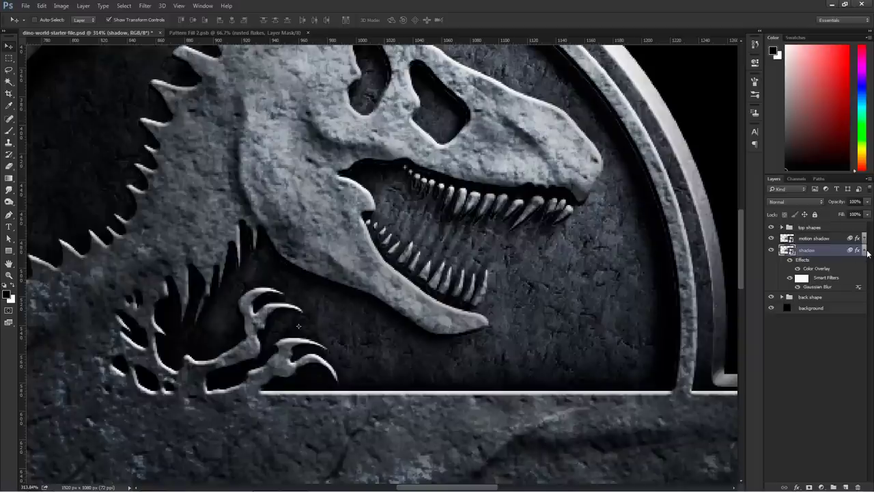
pyautogui.click(864, 252)
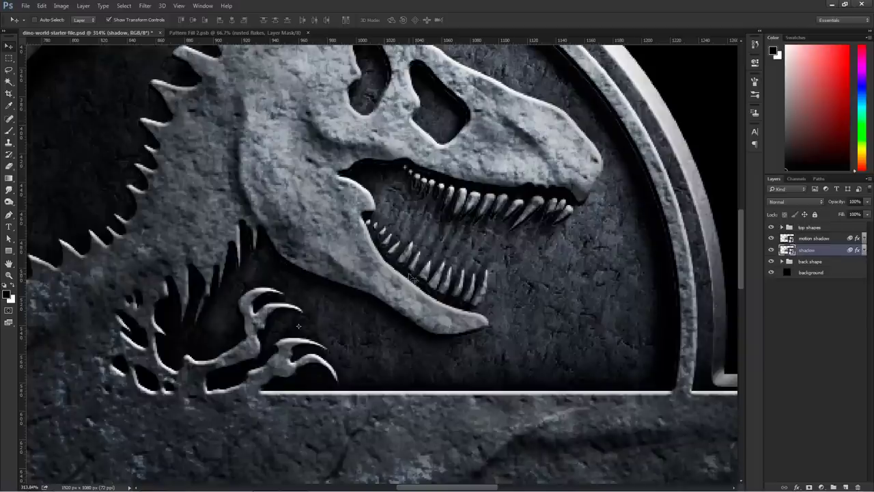
# Group the motion shadow and shadow layers and name the group "shadow"
pyautogui.scroll(-1, 400, 268)
pyautogui.scroll(-3, 399, 265)
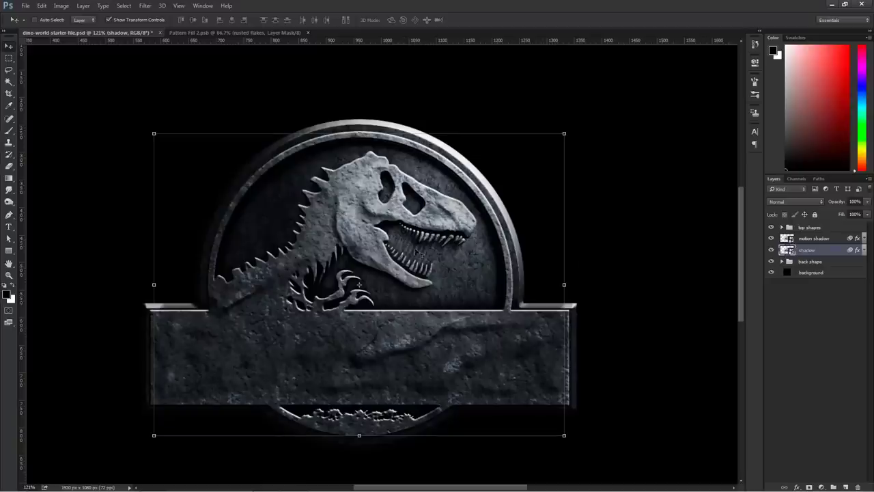
pyautogui.click(811, 238)
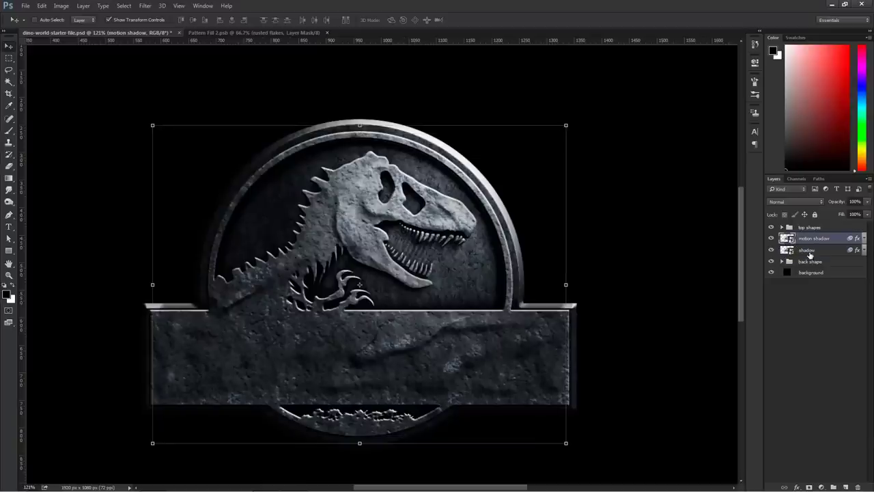
pyautogui.keyDown('shift'); pyautogui.click(810, 253); pyautogui.keyUp('shift')
pyautogui.hotkey('ctrl', 'g')
pyautogui.doubleClick(806, 239)
pyautogui.write('shado')
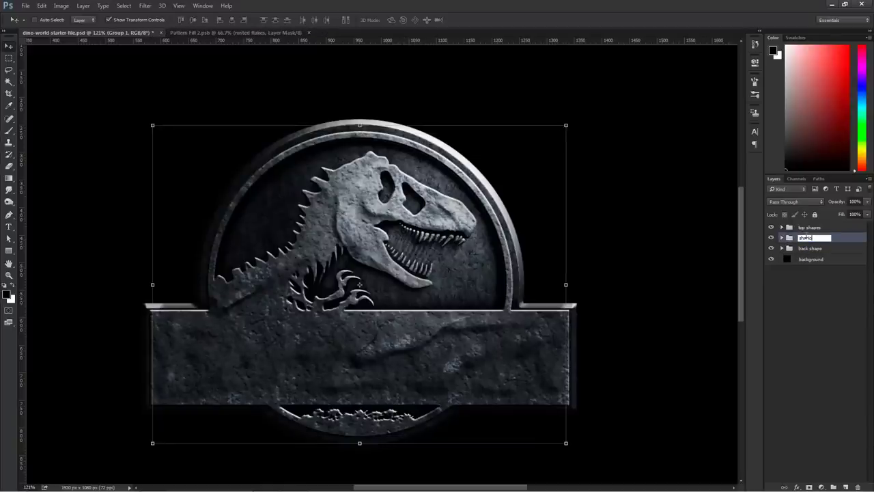
pyautogui.press('Return')
# Compare the whole logo with and without the shadow group
pyautogui.click(772, 238)
pyautogui.click(772, 237)
pyautogui.click(771, 238)
pyautogui.click(772, 238)
pyautogui.click(771, 238)
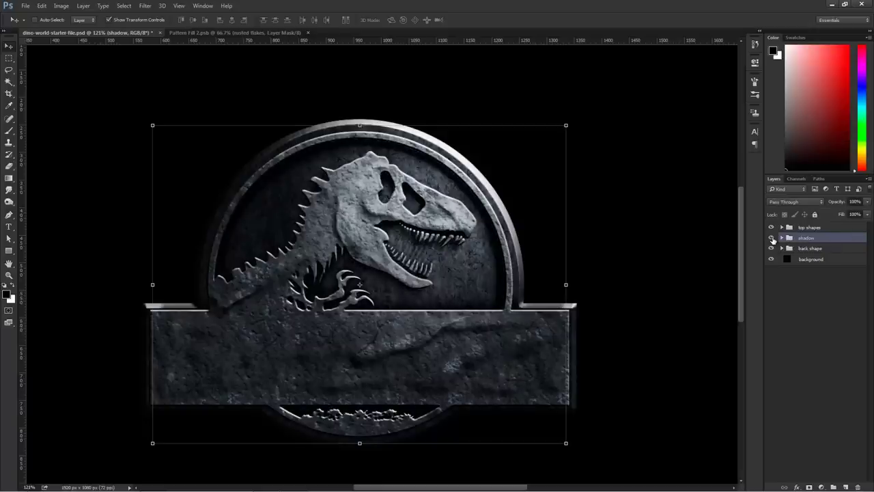
pyautogui.click(814, 228)
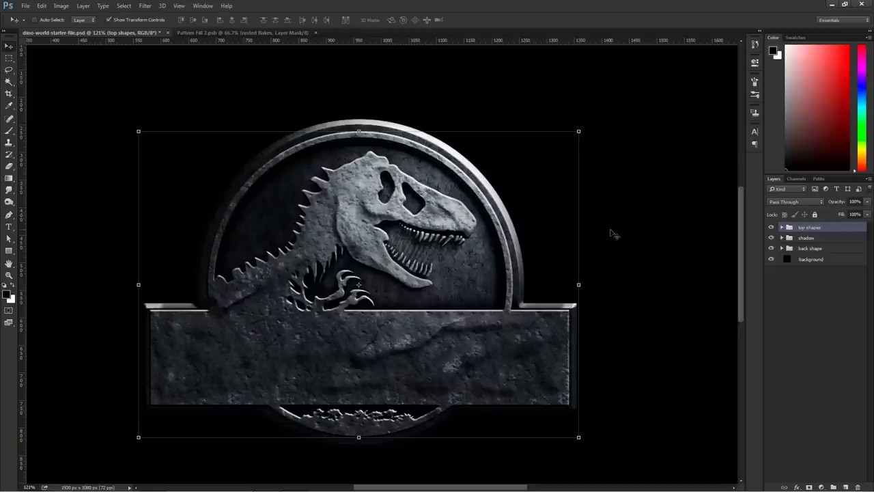
pyautogui.scroll(-2, 615, 234)
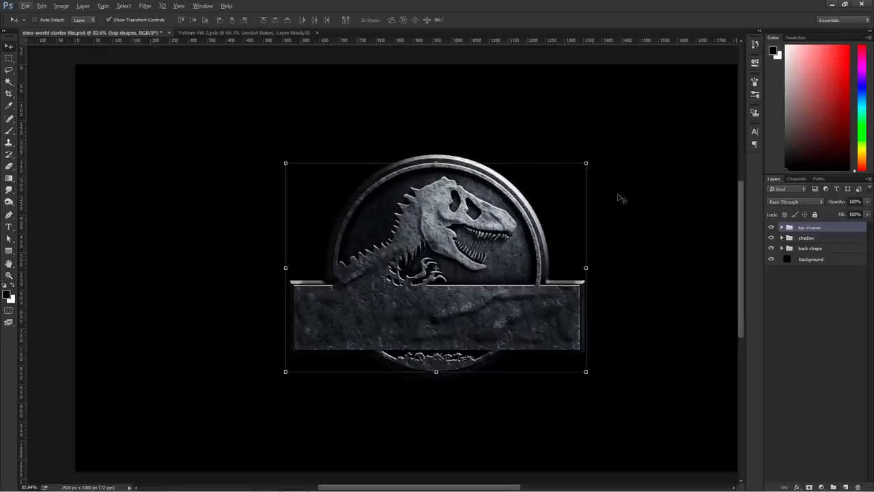
# Add a new layer directly above the background and fill it with the Clouds render filter
pyautogui.click(817, 260)
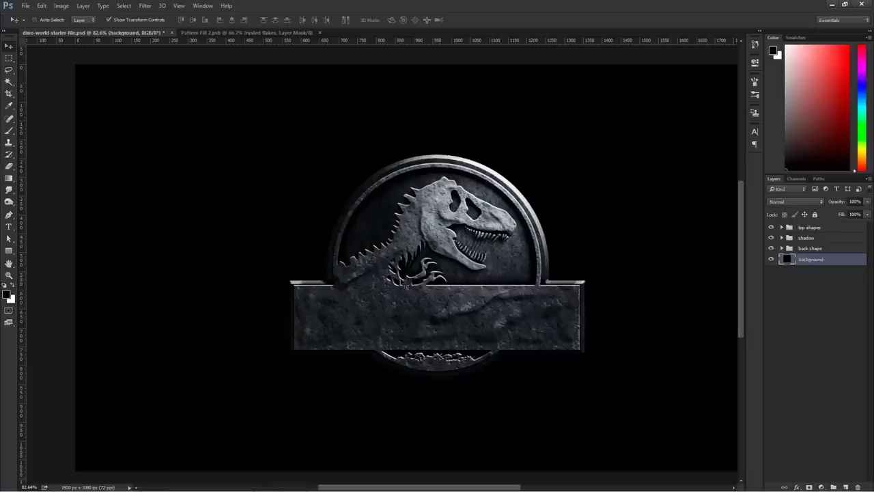
pyautogui.click(846, 487)
pyautogui.click(146, 6)
pyautogui.moveTo(186, 152)
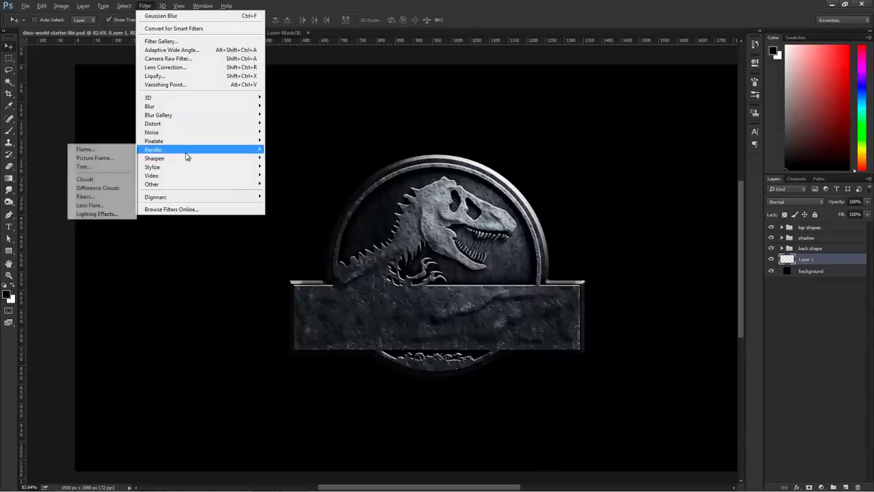
pyautogui.click(85, 179)
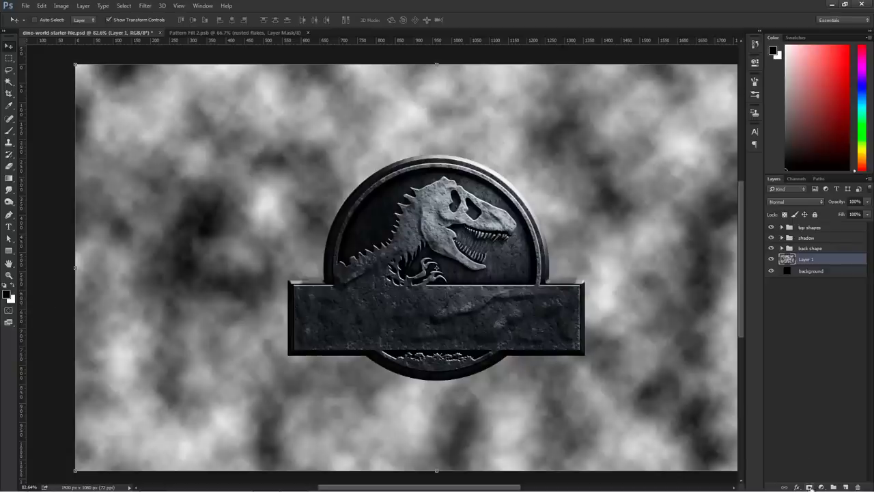
# Add a layer mask to the clouds layer and fill that mask with the Clouds render filter
pyautogui.click(809, 487)
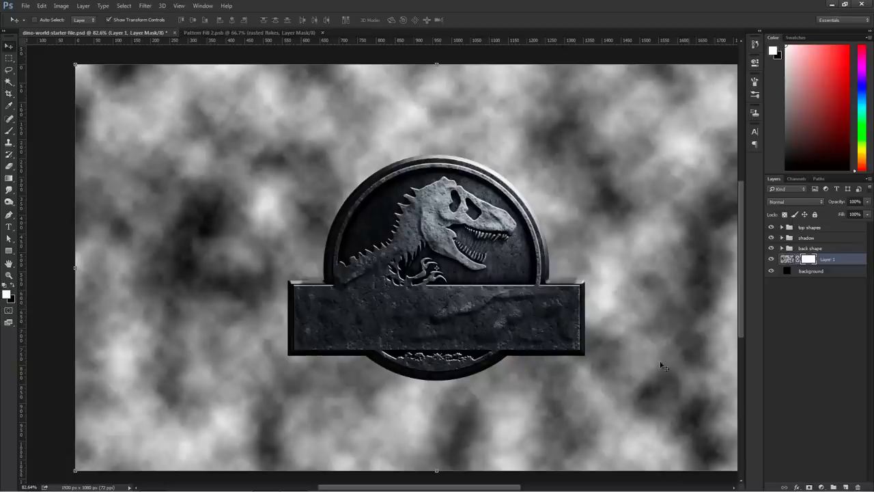
pyautogui.click(145, 7)
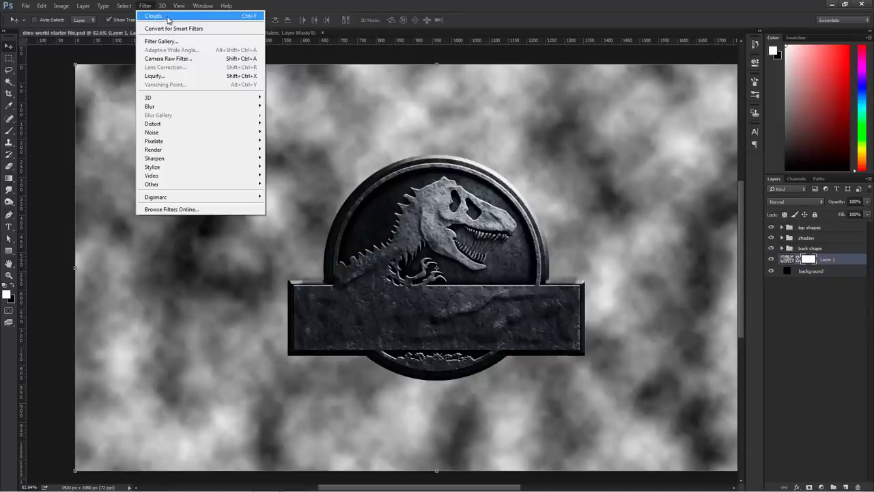
pyautogui.click(168, 16)
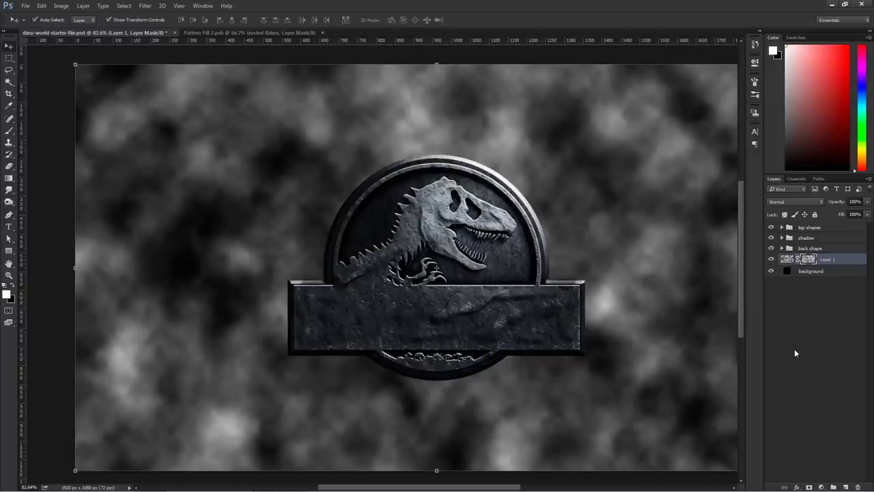
# Put the clouds layer in its own group and give the group an all-black layer mask
pyautogui.hotkey('ctrl', 'g')
pyautogui.click(782, 259)
pyautogui.click(771, 258)
pyautogui.click(770, 258)
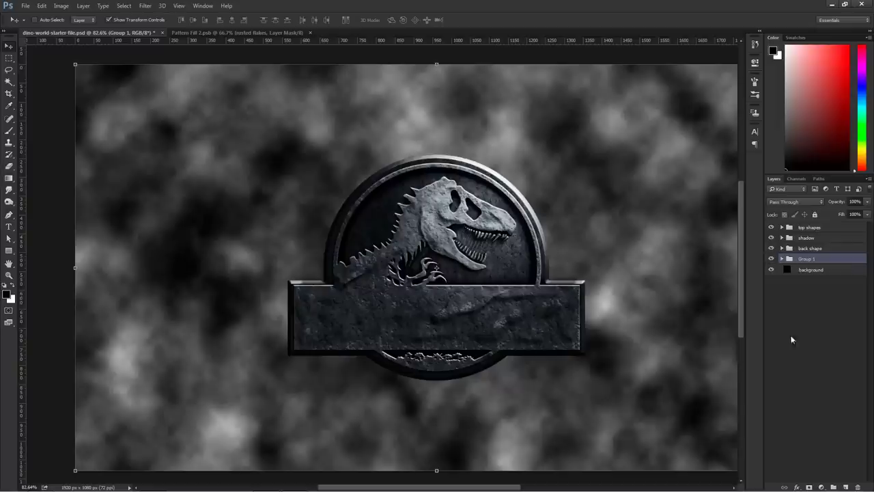
pyautogui.click(809, 486)
pyautogui.hotkey('ctrl', 'i')
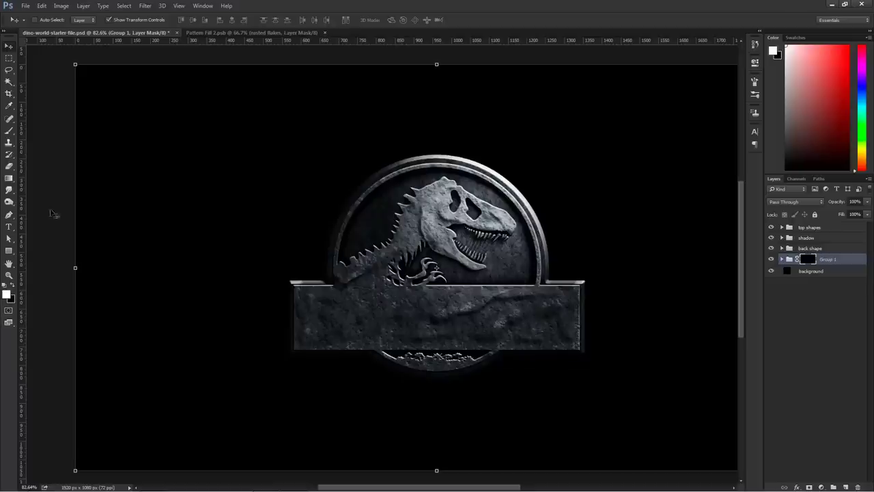
# Paint white on the cloud group's mask with a soft 600 px brush to reveal patches of cloud around the logo
pyautogui.click(13, 131)
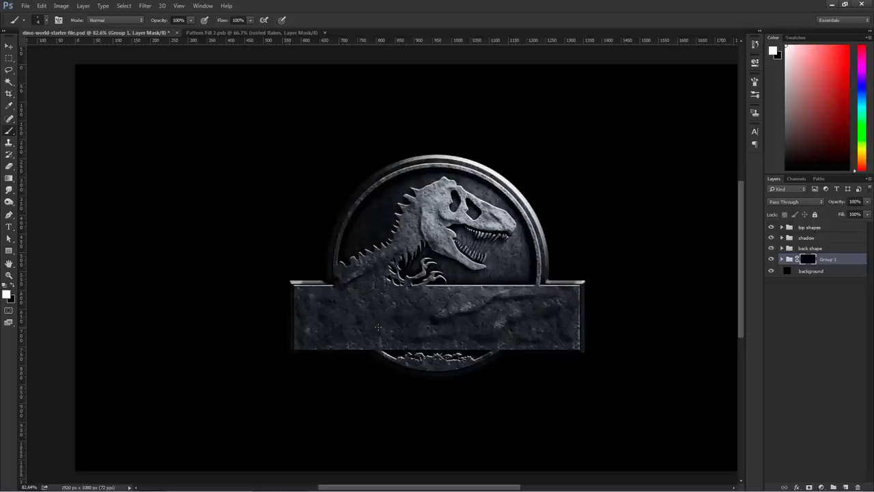
pyautogui.press(']')
pyautogui.press(']')
pyautogui.press(']')
pyautogui.press(']')
pyautogui.press(']')
pyautogui.press(']')
pyautogui.press(']')
pyautogui.press(']')
pyautogui.press(']')
pyautogui.press(']')
pyautogui.press(']')
pyautogui.press(']')
pyautogui.press(']')
pyautogui.press(']')
pyautogui.press(']')
pyautogui.press(']')
pyautogui.press(']')
pyautogui.press(']')
pyautogui.press(']')
pyautogui.press(']')
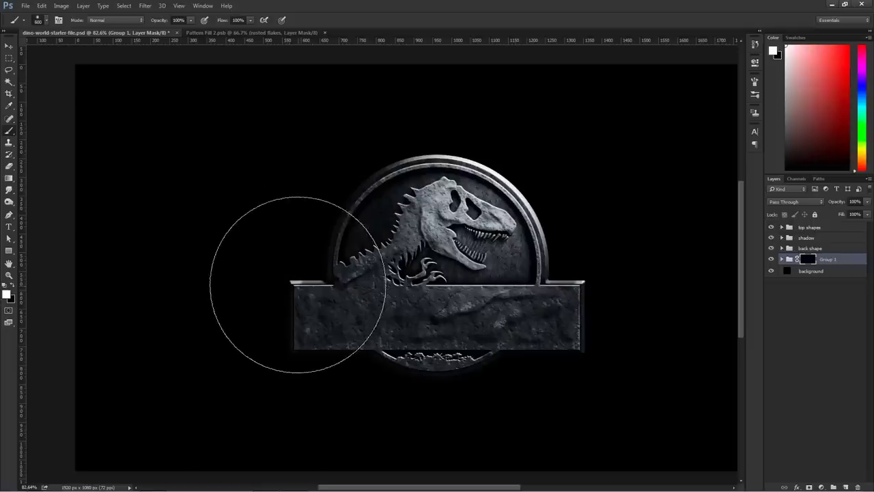
pyautogui.moveTo(348, 367)
pyautogui.mouseDown()
pyautogui.moveTo(218, 250)
pyautogui.moveTo(159, 292)
pyautogui.moveTo(141, 400)
pyautogui.mouseUp()
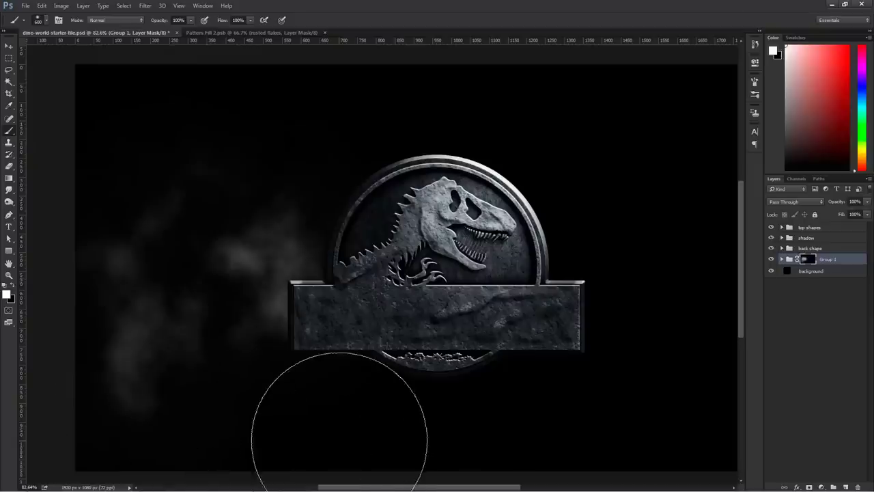
pyautogui.moveTo(472, 162); pyautogui.dragTo(615, 267)
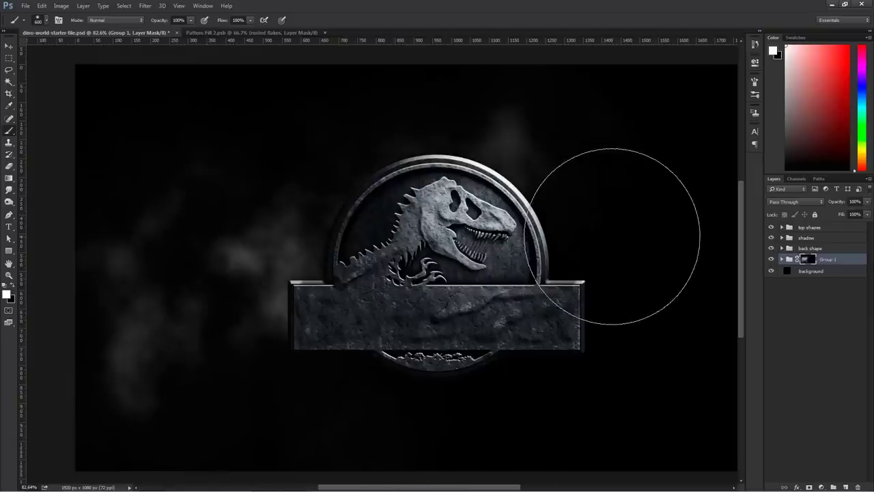
pyautogui.moveTo(667, 303)
pyautogui.mouseDown()
pyautogui.moveTo(725, 418)
pyautogui.moveTo(707, 443)
pyautogui.moveTo(578, 449)
pyautogui.mouseUp()
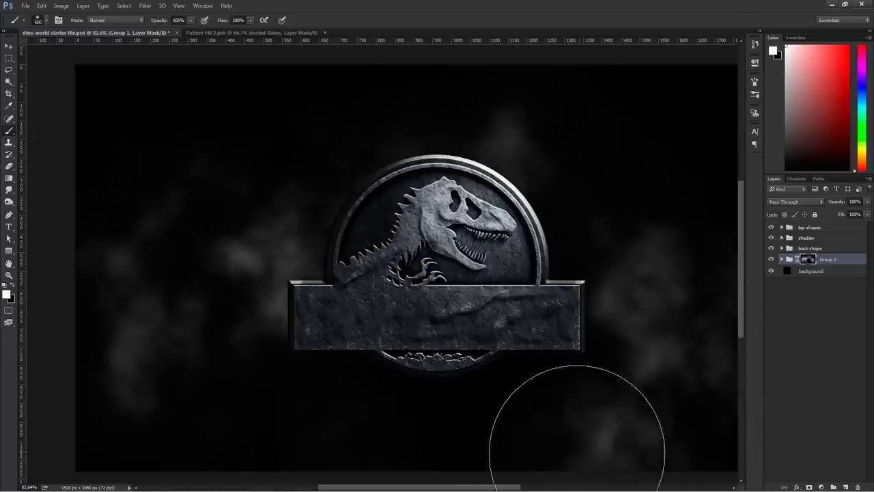
pyautogui.moveTo(416, 487); pyautogui.dragTo(435, 487)
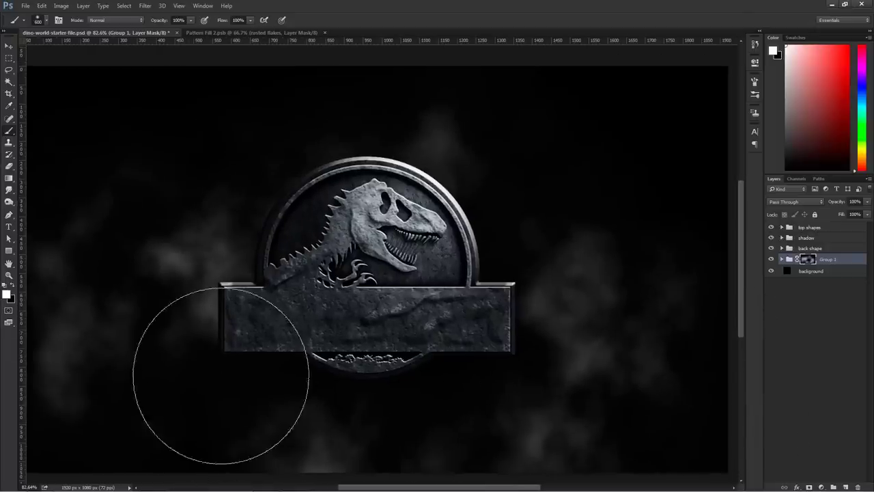
pyautogui.moveTo(156, 97); pyautogui.dragTo(153, 107)
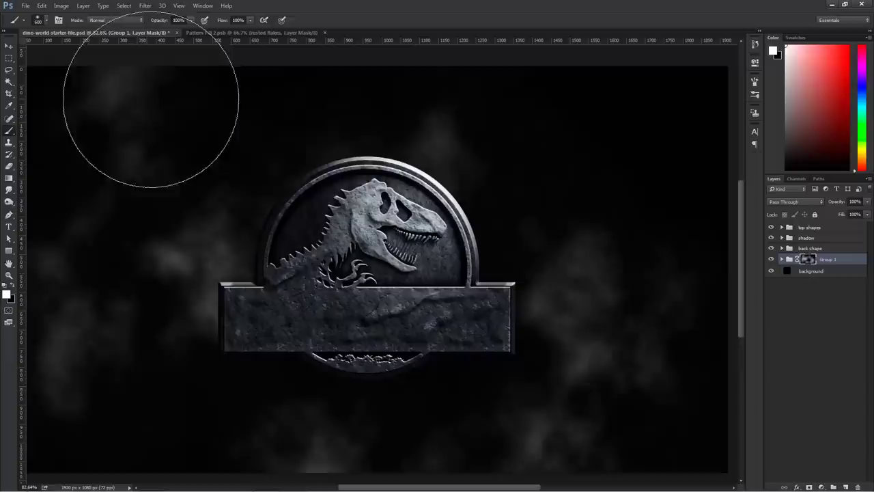
pyautogui.moveTo(573, 116)
pyautogui.mouseDown()
pyautogui.moveTo(636, 121)
pyautogui.moveTo(661, 157)
pyautogui.moveTo(668, 243)
pyautogui.moveTo(683, 231)
pyautogui.moveTo(688, 238)
pyautogui.moveTo(690, 423)
pyautogui.mouseUp()
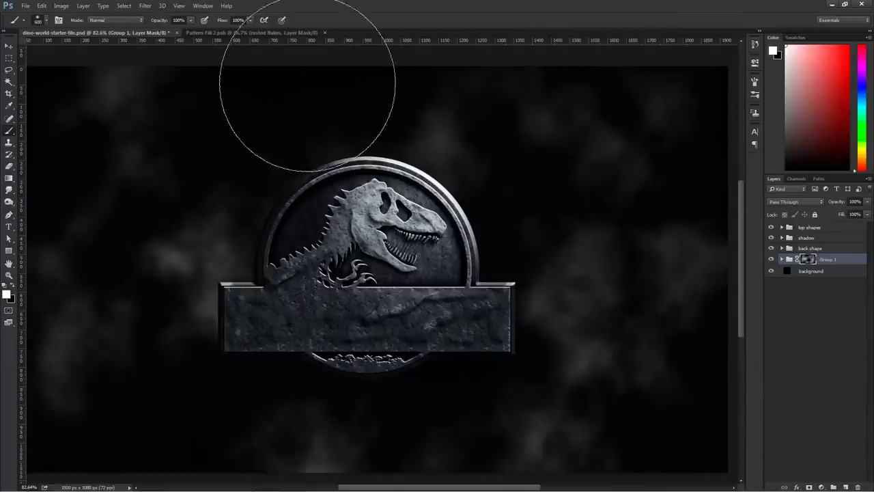
pyautogui.moveTo(308, 91); pyautogui.dragTo(303, 81)
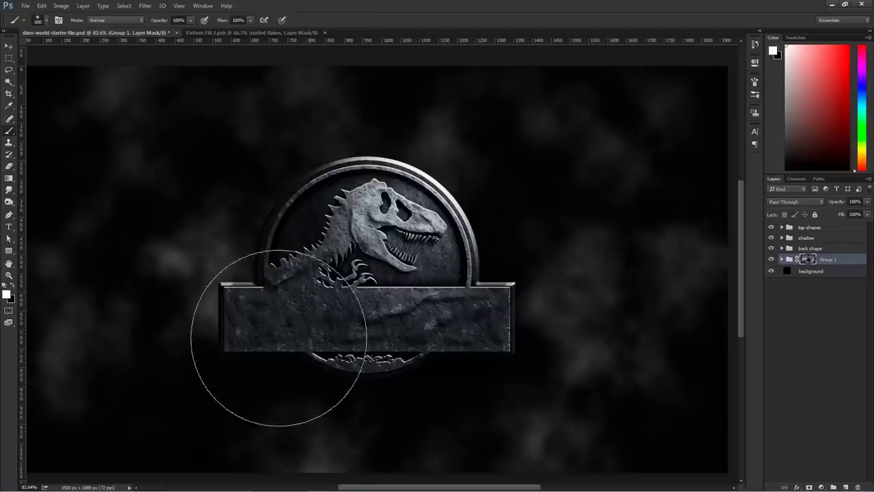
# Reduce the brush size to 60 px
pyautogui.press('[')
pyautogui.press('[')
pyautogui.press('[')
pyautogui.press('[')
pyautogui.press('[')
pyautogui.press('[')
pyautogui.press('[')
pyautogui.press('[')
pyautogui.press('[')
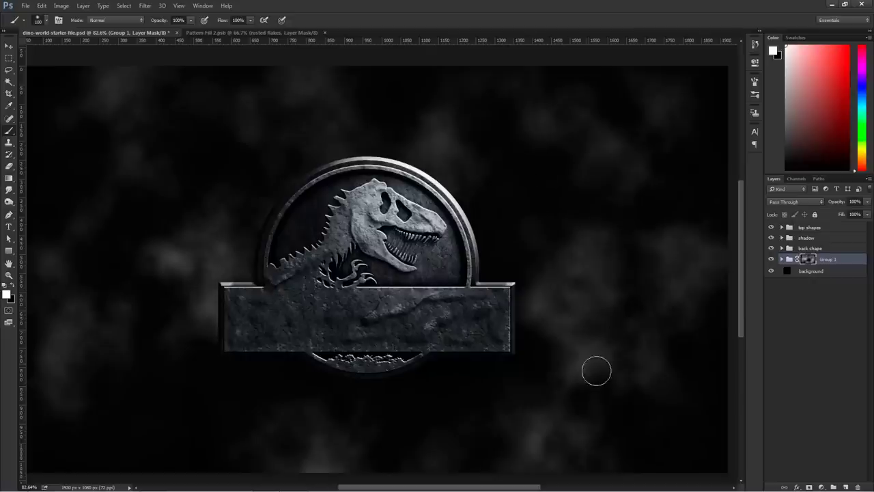
pyautogui.press('[')
pyautogui.press('[')
pyautogui.press('[')
pyautogui.press('[')
# Activate the Type tool and open the Adobe Typekit website from its font choices
pyautogui.keyDown('alt'); pyautogui.scroll(6, 276, 344); pyautogui.keyUp('alt')
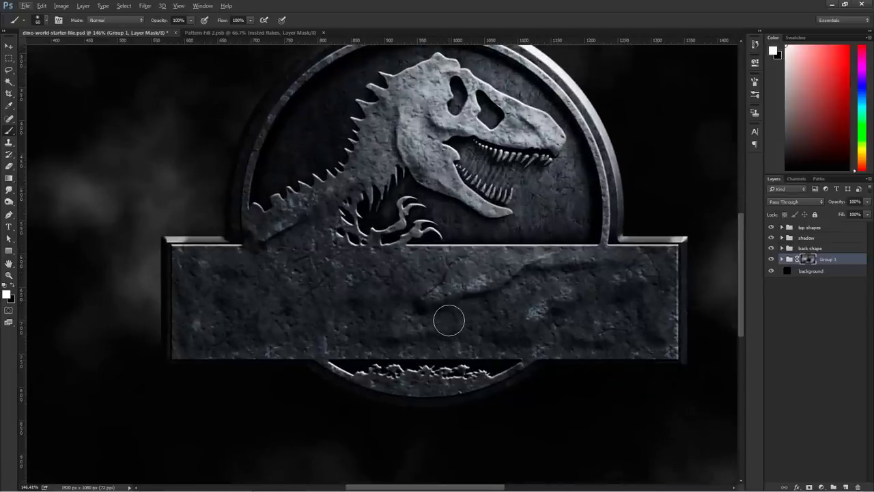
pyautogui.moveTo(449, 314); pyautogui.dragTo(410, 324)
pyautogui.click(9, 227)
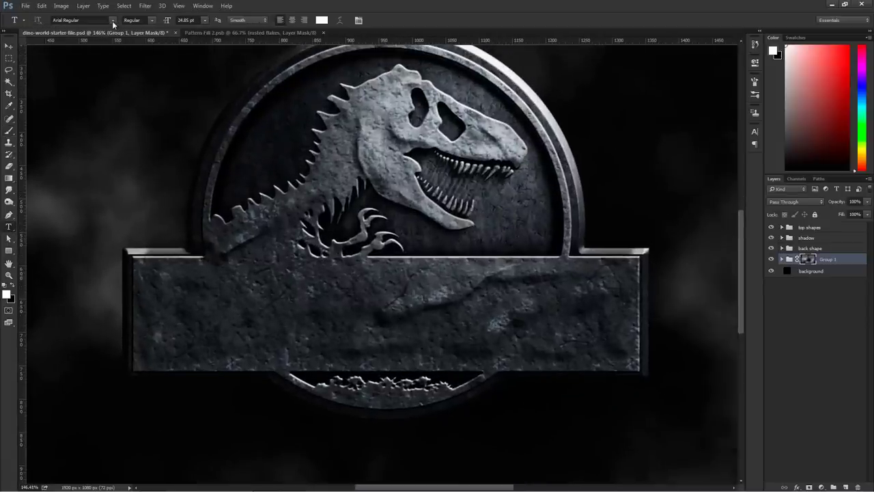
pyautogui.click(113, 22)
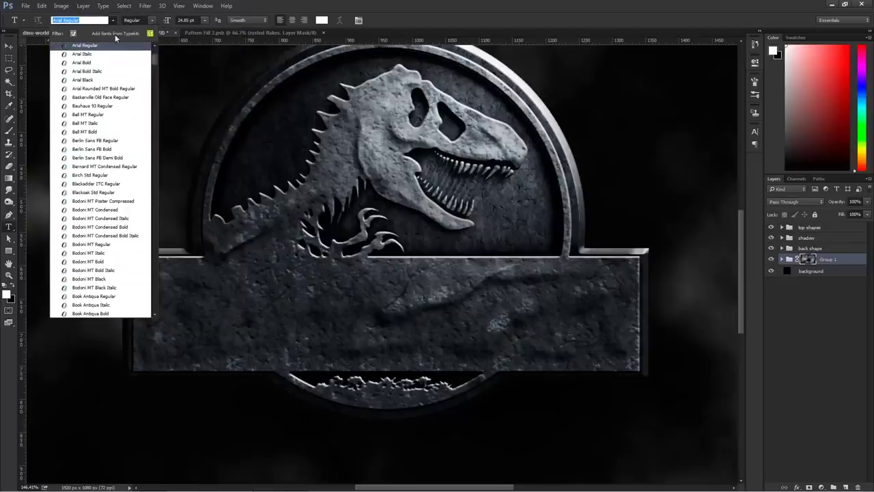
pyautogui.click(151, 34)
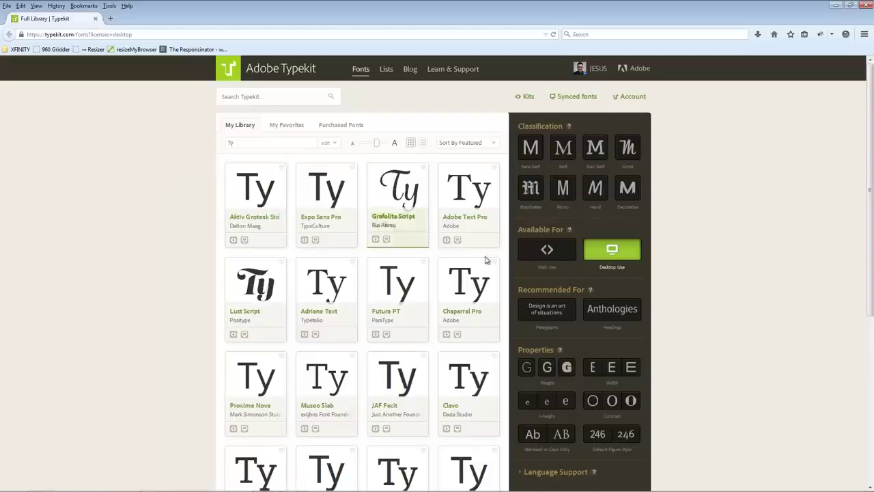
# Search Typekit for "expo", open the Expo Sans Pro family and check its desktop sync options
pyautogui.click(237, 97)
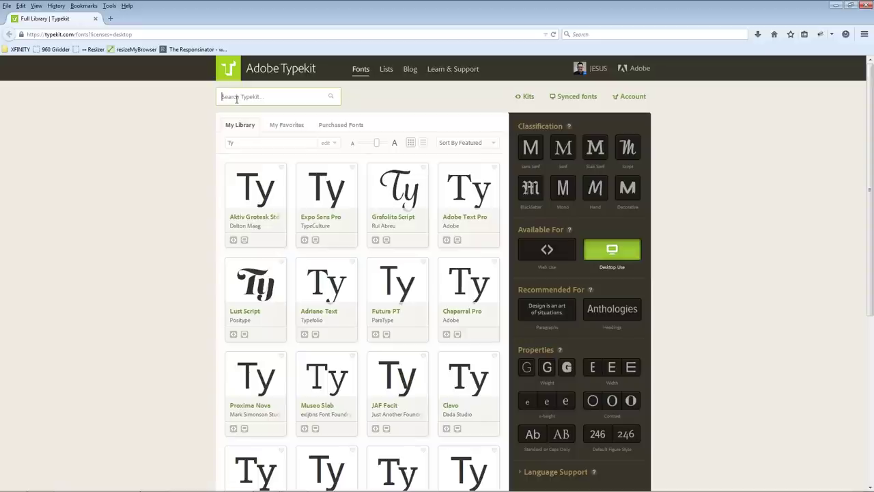
pyautogui.write('expo')
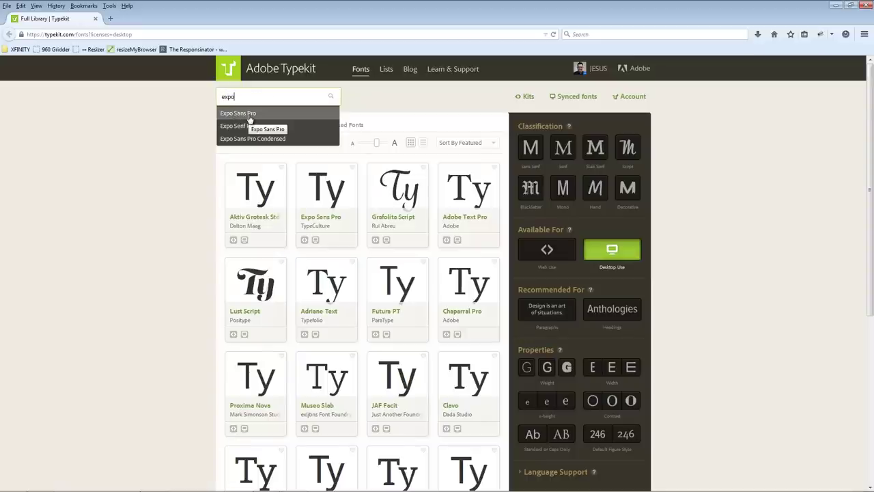
pyautogui.click(248, 118)
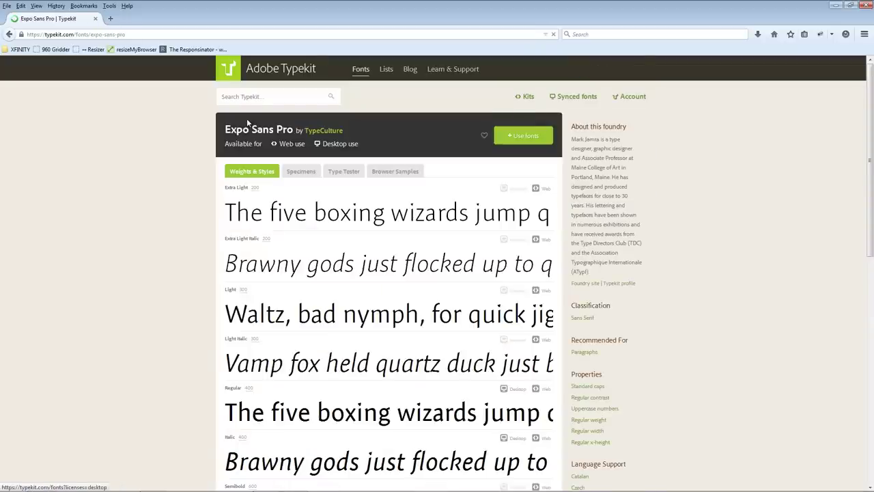
pyautogui.click(515, 141)
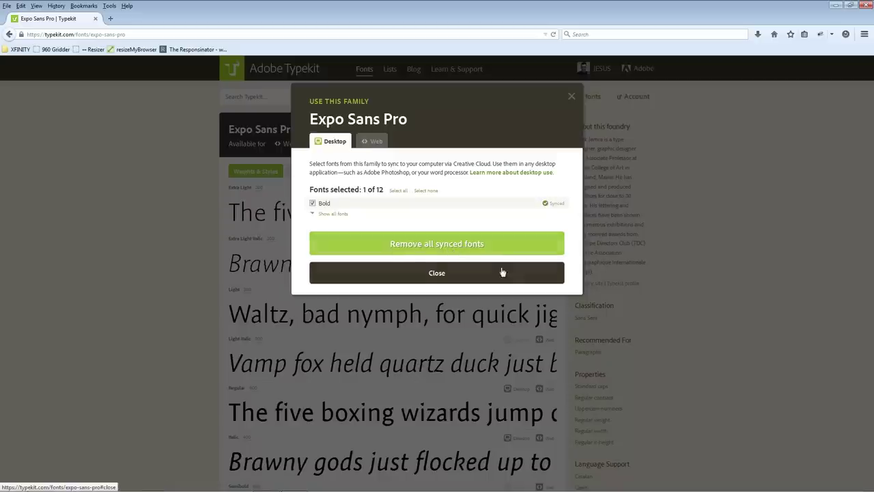
pyautogui.click(571, 96)
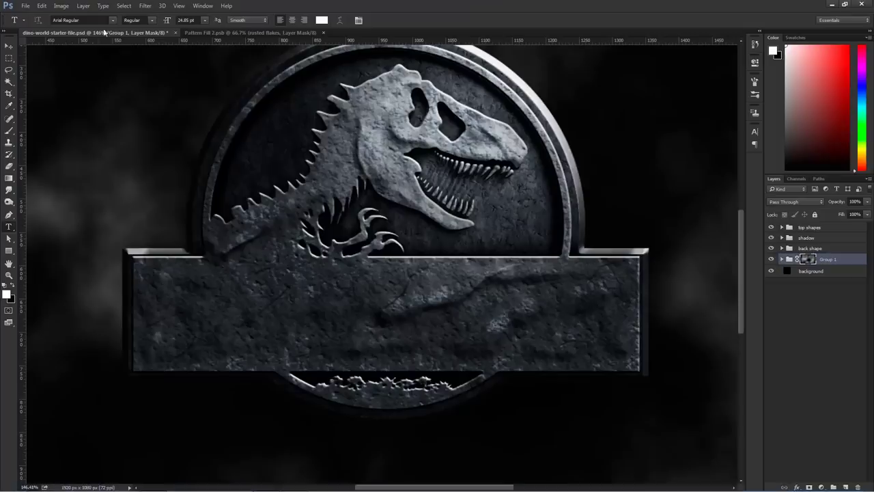
# Filter the fonts to Typekit ones and set the text font to Expo Sans Pro Bold
pyautogui.click(114, 21)
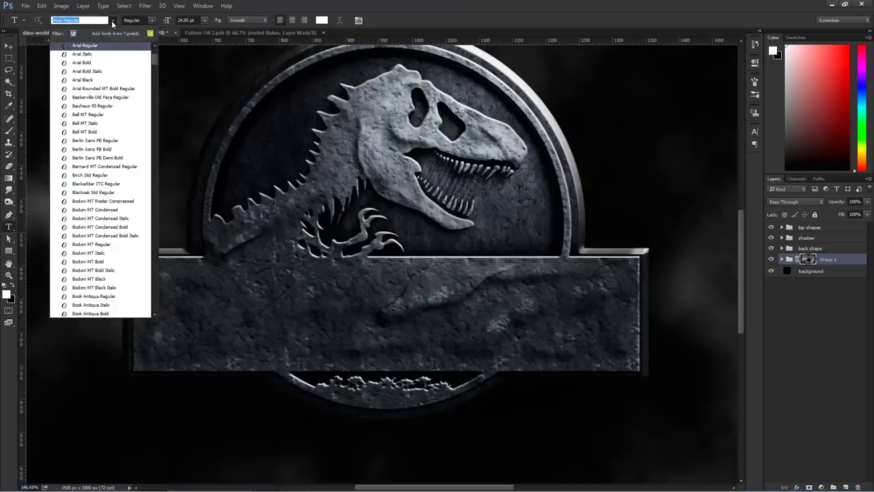
pyautogui.click(74, 35)
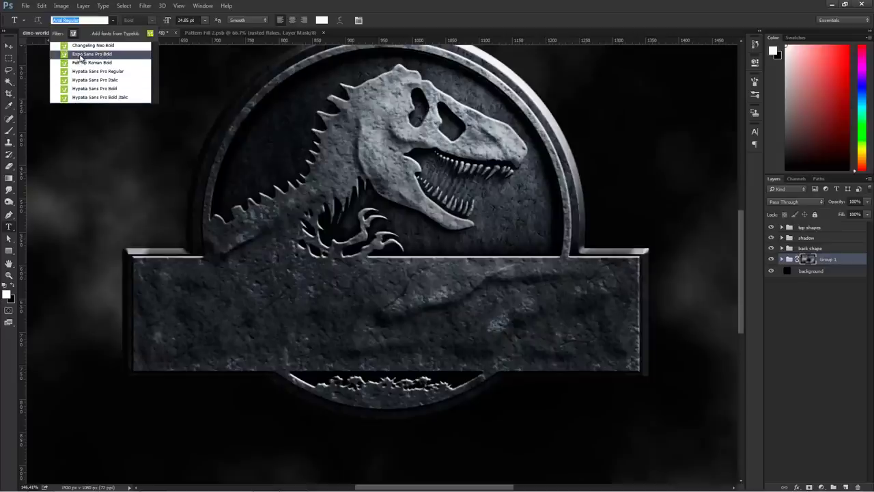
pyautogui.click(80, 54)
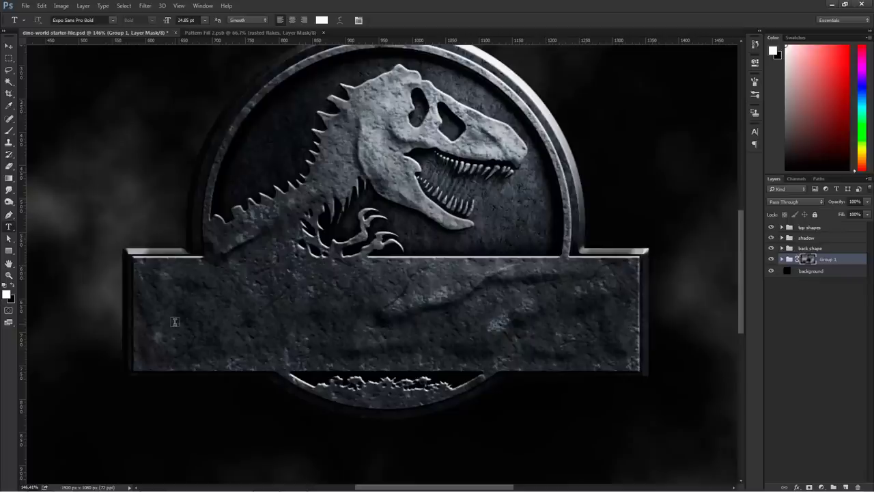
# Add the text "DINO WORLD" on the stone banner, on a new layer above the top shapes group
pyautogui.hotkey('alt', '.')
pyautogui.press('d')
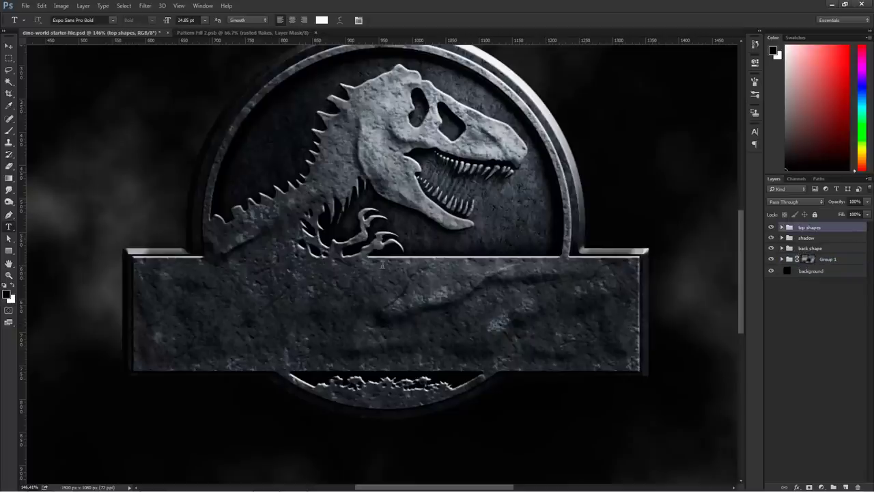
pyautogui.click(174, 308)
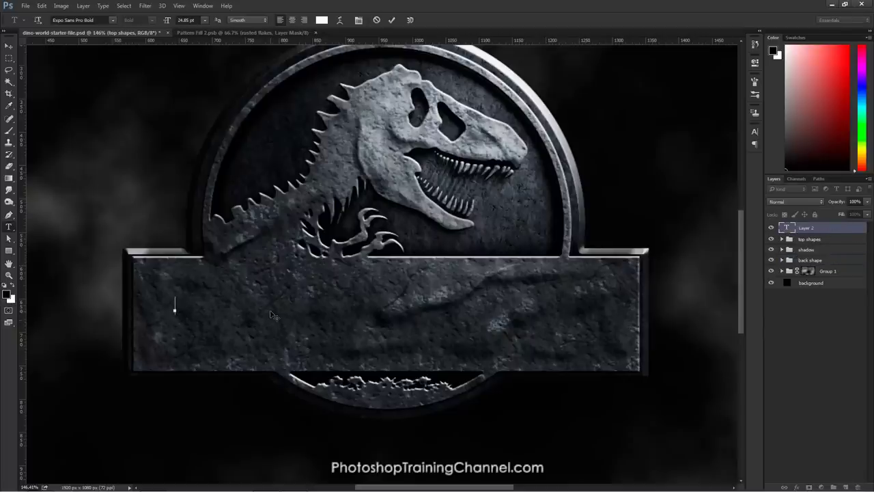
pyautogui.write('DINO WORD')
pyautogui.press('BackSpace')
pyautogui.write('LD')
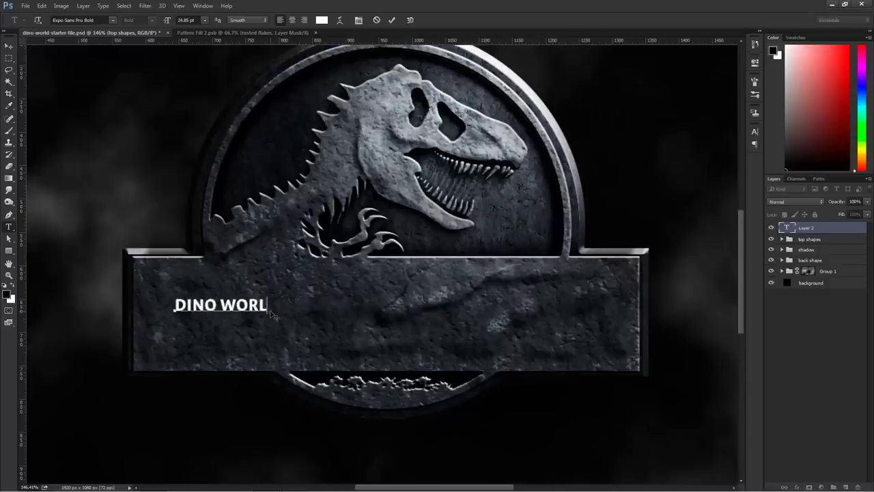
pyautogui.hotkey('ctrl', 'Return')
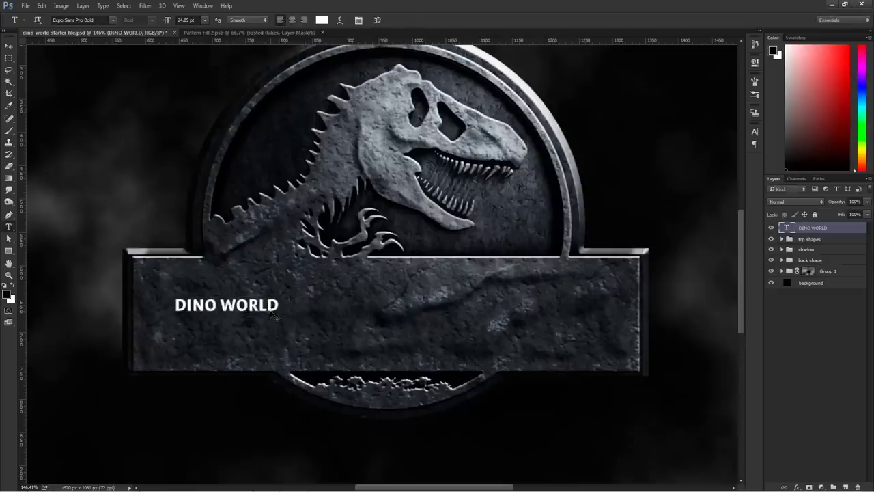
# Scale the DINO WORLD text proportionally to about 117 pt and place it across the width of the stone banner
pyautogui.hotkey('ctrl', 't')
pyautogui.moveTo(280, 316); pyautogui.dragTo(615, 372)
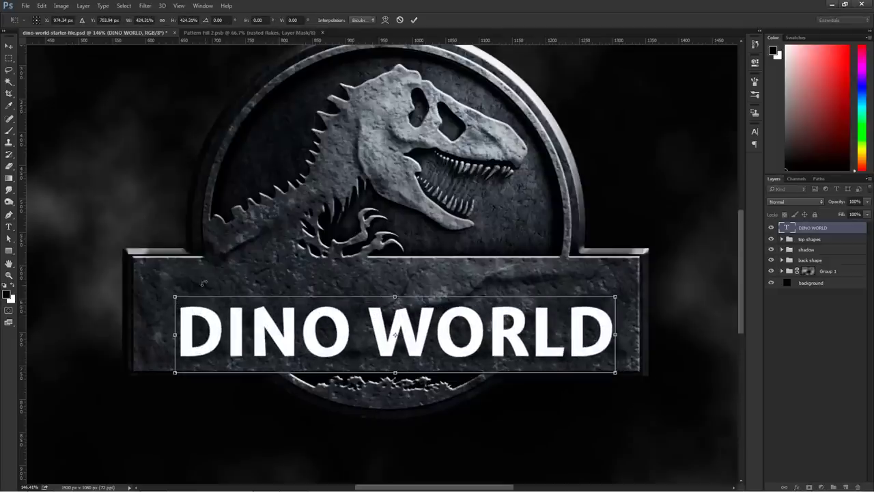
pyautogui.moveTo(175, 297); pyautogui.dragTo(143, 288)
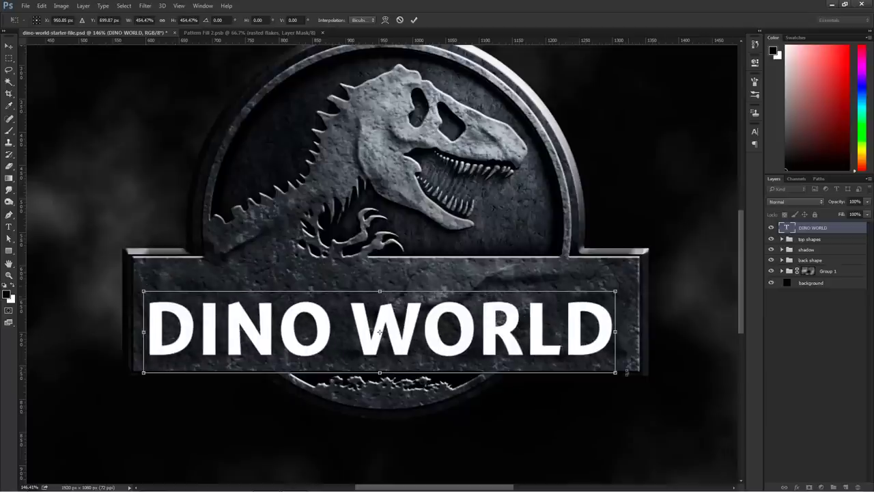
pyautogui.moveTo(616, 372); pyautogui.dragTo(631, 383)
pyautogui.moveTo(581, 351); pyautogui.dragTo(577, 331)
pyautogui.press('Return')
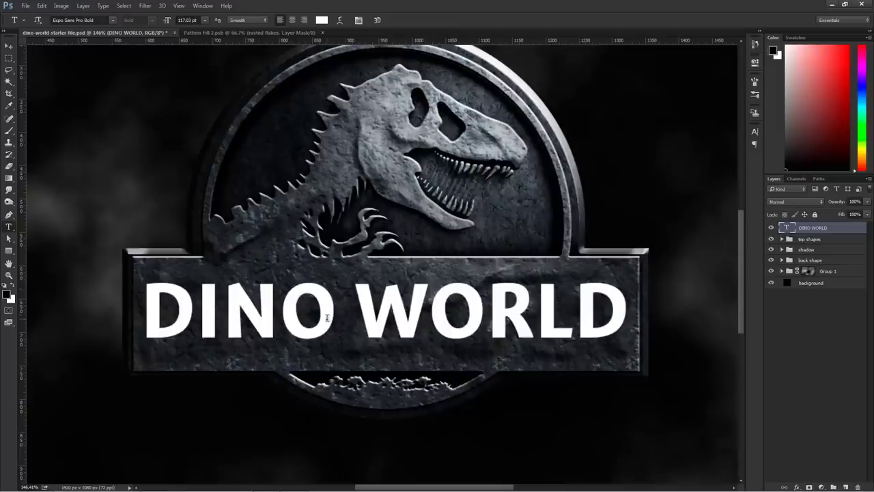
# Load the DINO WORLD text outline as a selection and convert it into a work path with 2.0 pixels tolerance
pyautogui.keyDown('ctrl'); pyautogui.click(787, 229); pyautogui.keyUp('ctrl')
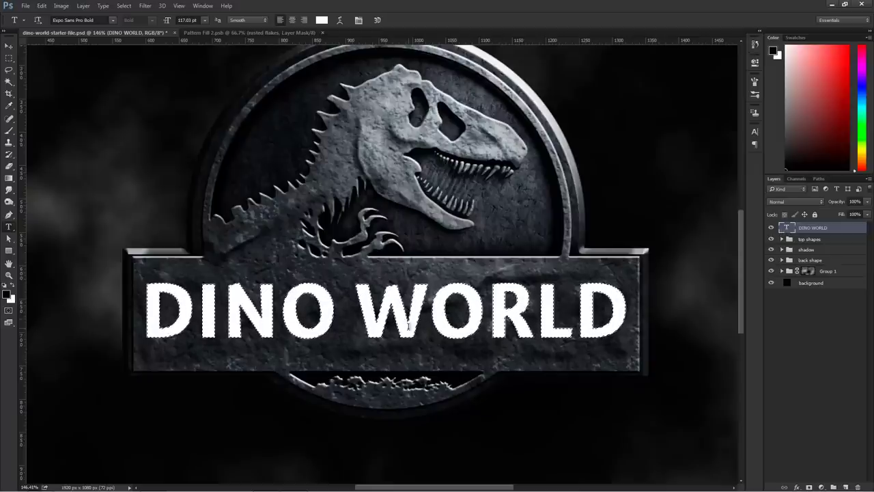
pyautogui.click(819, 179)
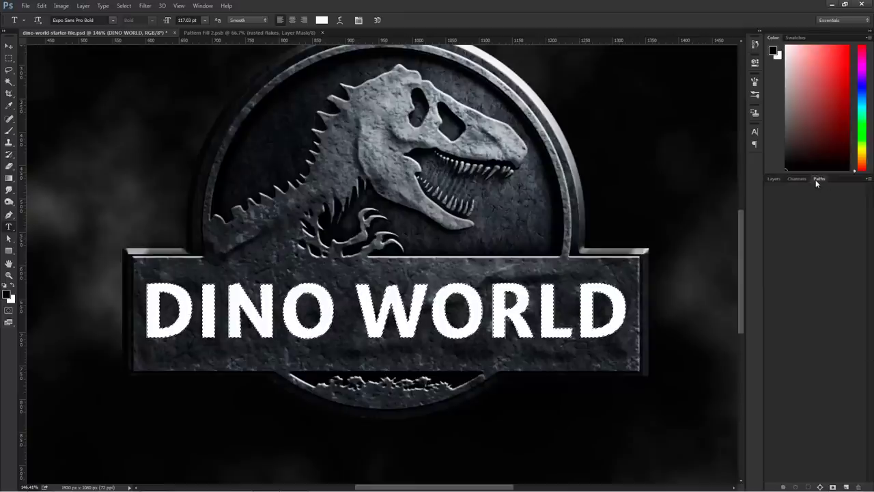
pyautogui.click(869, 180)
pyautogui.click(819, 214)
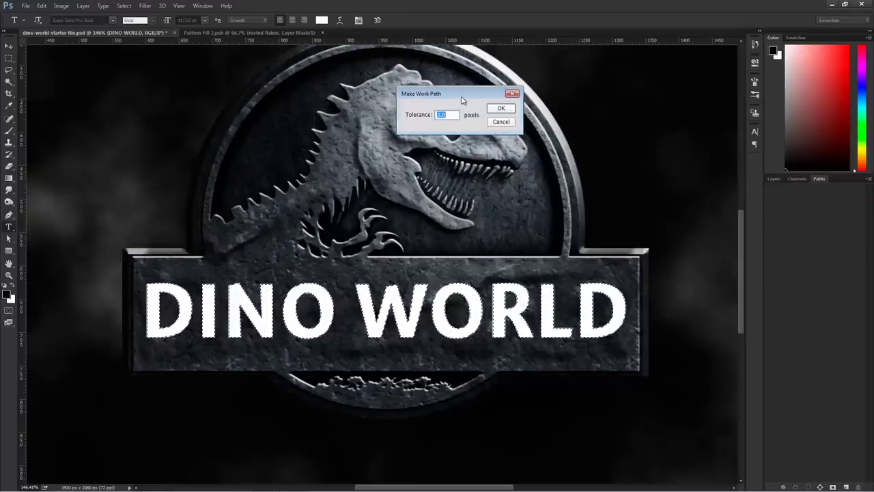
pyautogui.click(501, 108)
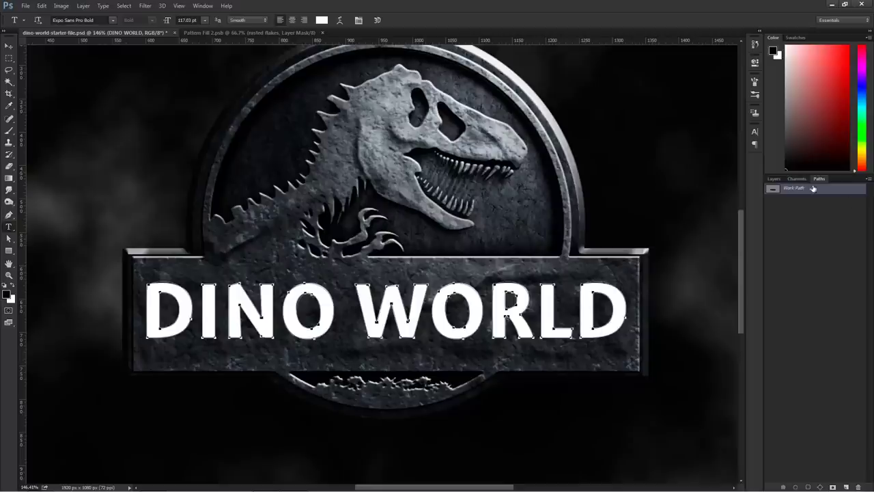
# Add a red (ff0000) solid color fill layer shaped by the lettering path, and hide the original DINO WORLD text layer
pyautogui.click(775, 179)
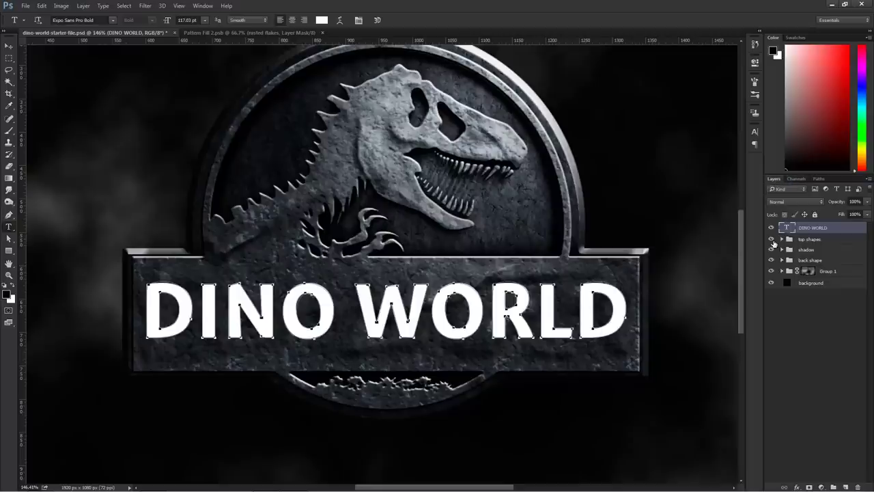
pyautogui.click(821, 487)
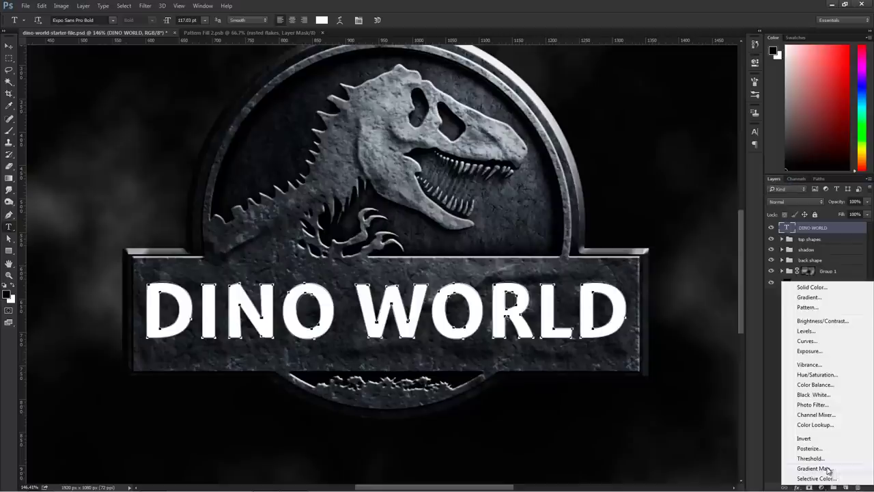
pyautogui.click(810, 288)
pyautogui.write('ff0000')
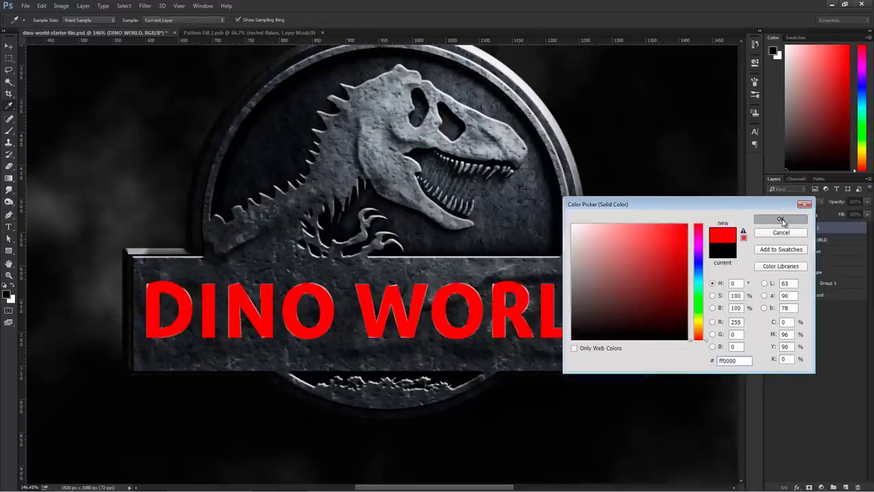
pyautogui.click(781, 219)
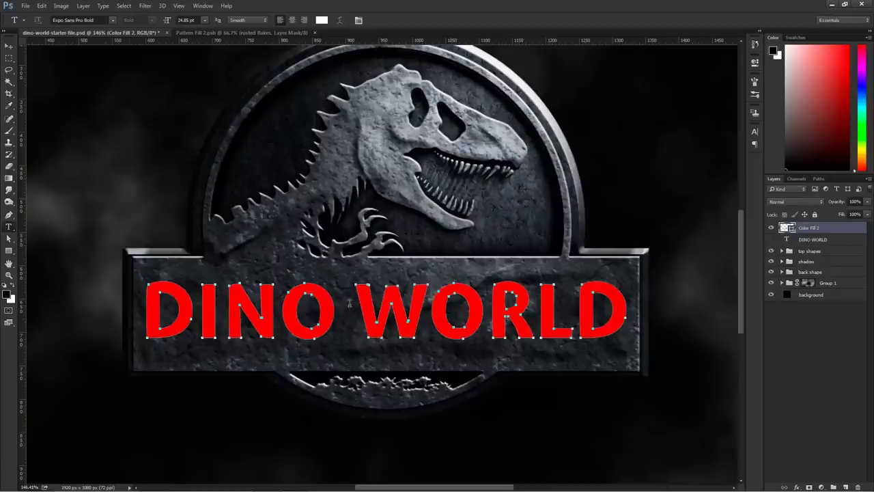
pyautogui.press('m')
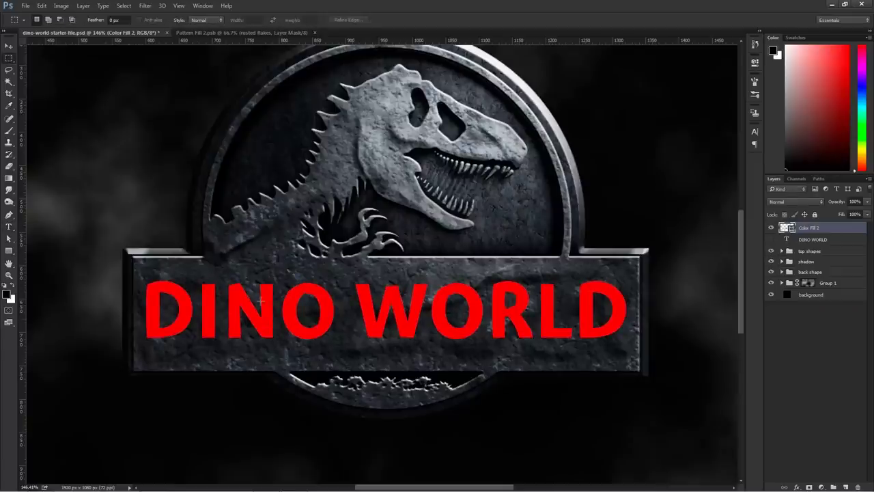
# Reshape the red lettering by moving path anchor points to widen the tops of I and N and alter the inside of the W
pyautogui.click(9, 239)
pyautogui.click(206, 288)
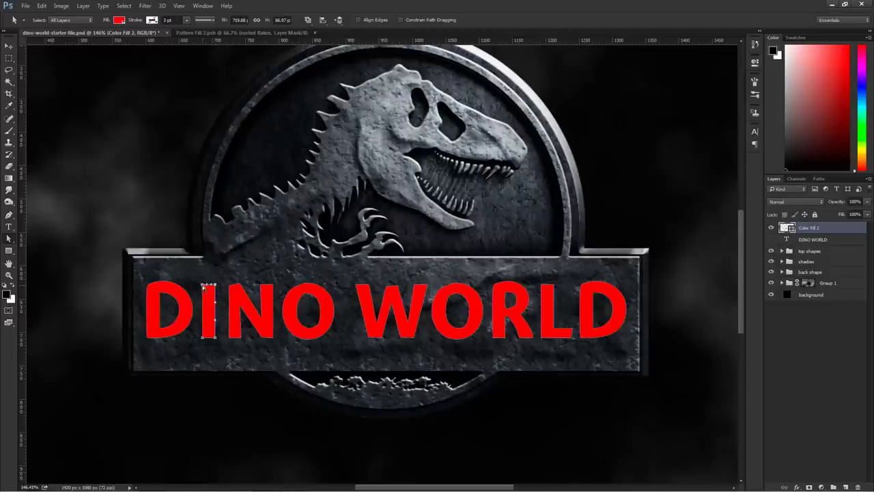
pyautogui.doubleClick(204, 287)
pyautogui.moveTo(204, 286); pyautogui.dragTo(218, 286)
pyautogui.click(240, 286)
pyautogui.moveTo(273, 285); pyautogui.dragTo(280, 284)
pyautogui.click(377, 326)
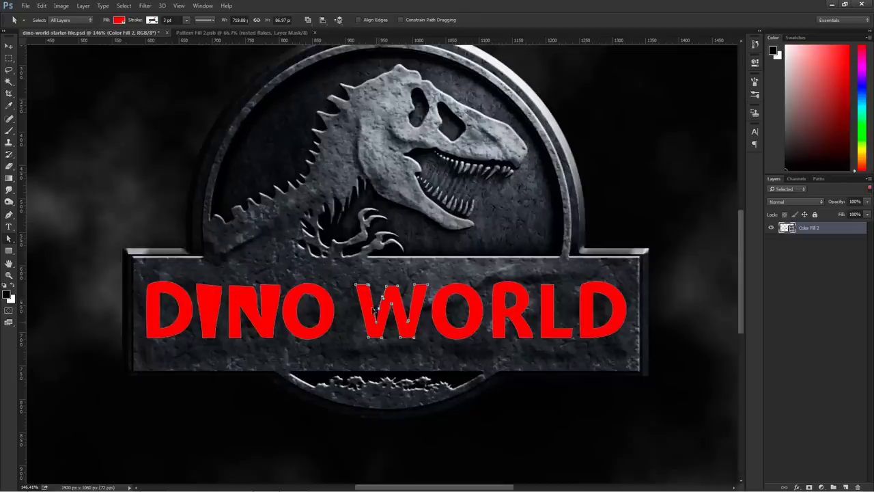
pyautogui.moveTo(379, 302); pyautogui.dragTo(407, 311)
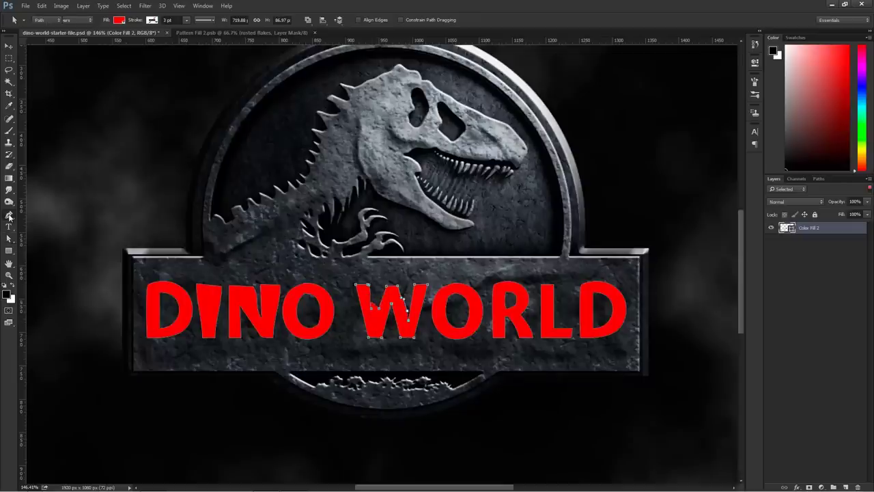
# Draw a closed triangular path with the Pen tool over the lower part of the W in the red lettering
pyautogui.click(9, 215)
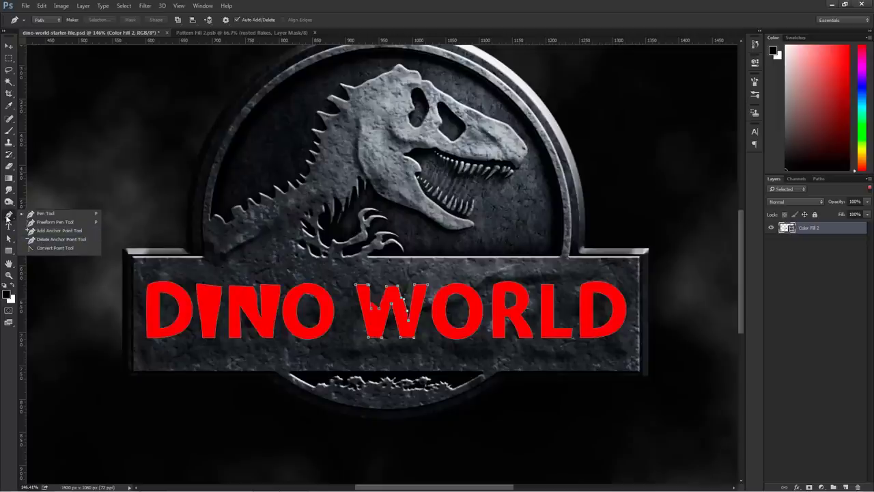
pyautogui.click(376, 314)
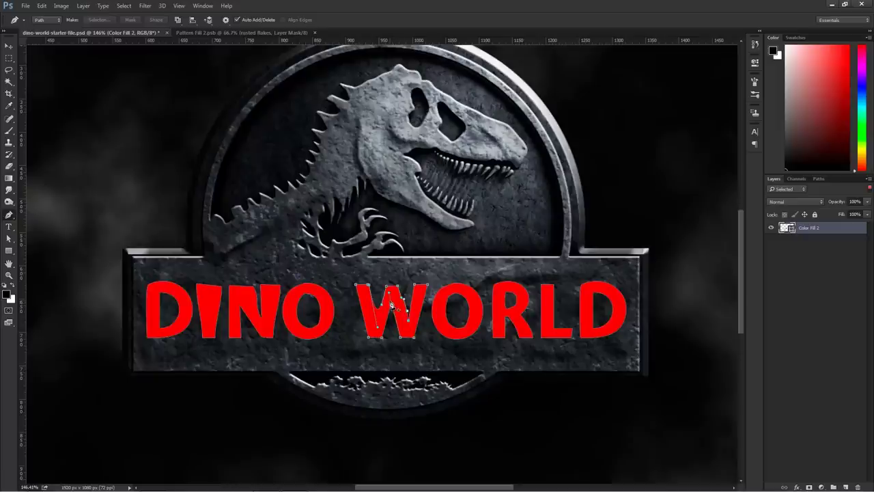
pyautogui.click(407, 318)
pyautogui.click(398, 359)
pyautogui.click(438, 340)
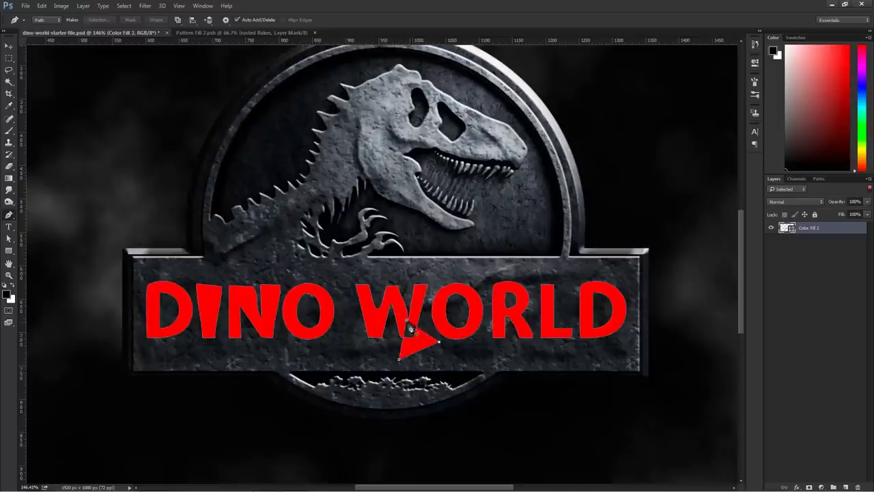
pyautogui.click(406, 320)
# Delete the red lettering layer, then restore the Kind layer filter to show and select the DINO WORLD text layer
pyautogui.moveTo(846, 232); pyautogui.dragTo(858, 486)
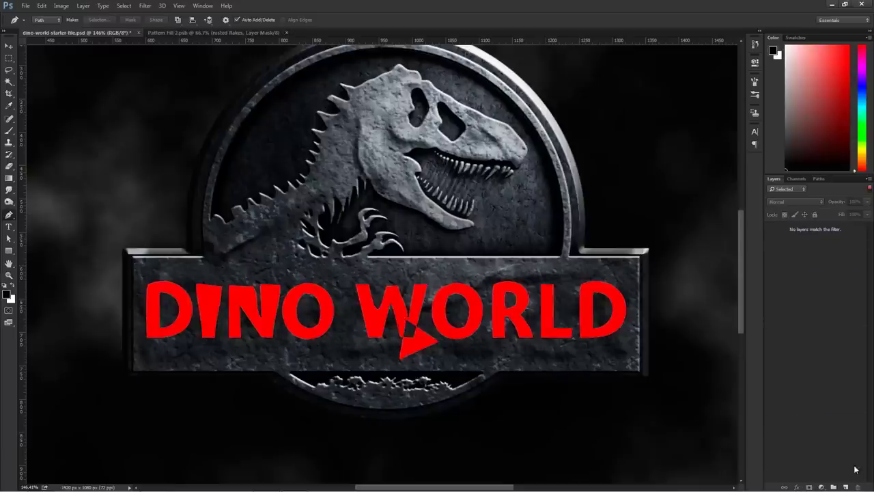
pyautogui.click(784, 190)
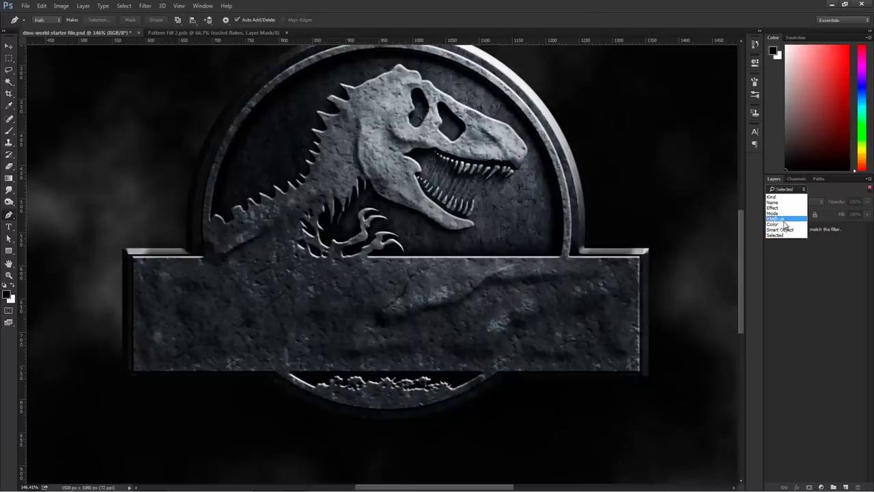
pyautogui.click(773, 196)
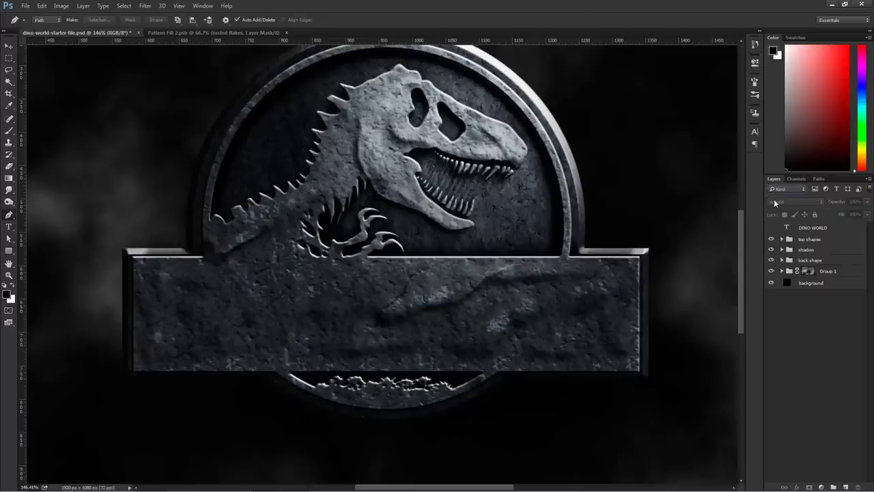
pyautogui.click(771, 228)
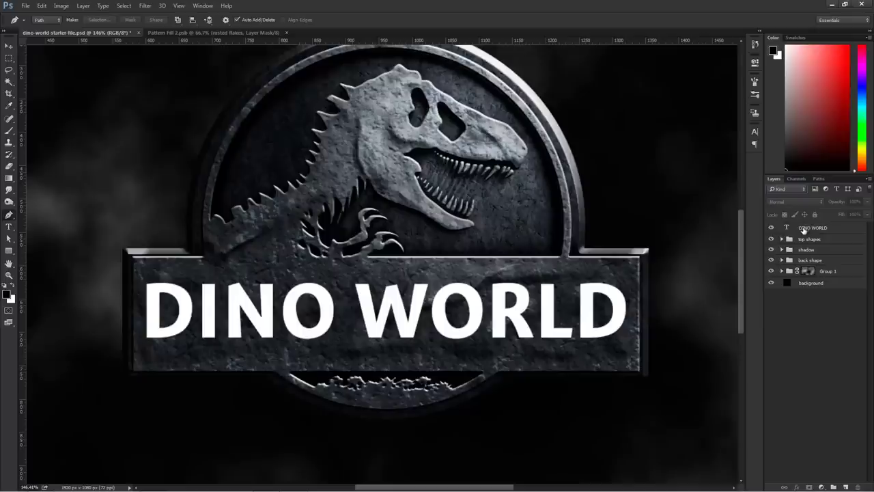
pyautogui.click(814, 229)
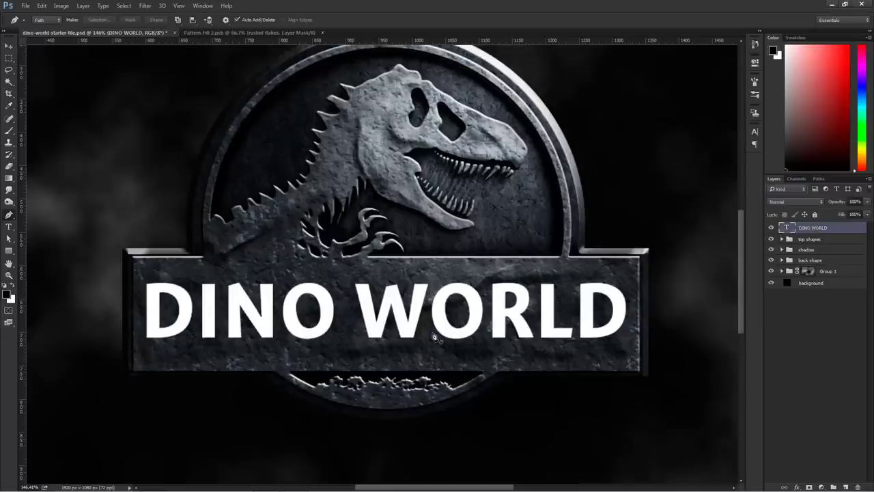
# Tighten the letter spacing of the DINO WORLD text to a tracking of -70
pyautogui.click(9, 226)
pyautogui.doubleClick(787, 231)
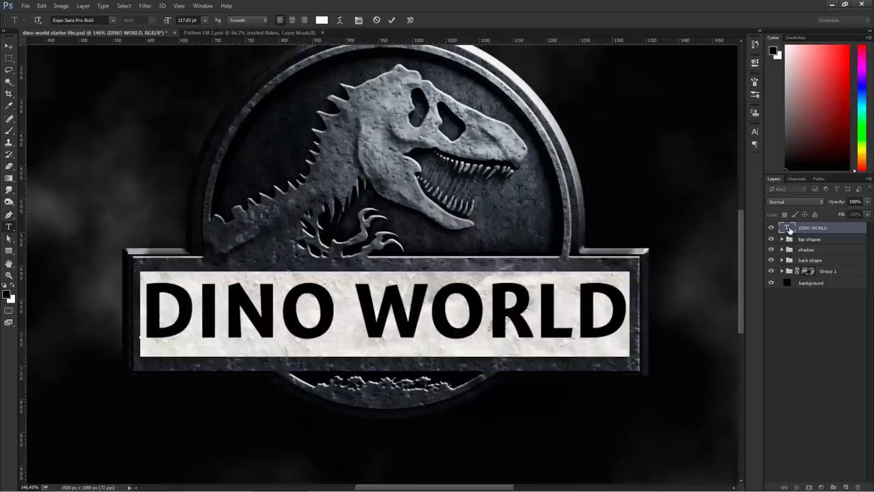
pyautogui.click(358, 20)
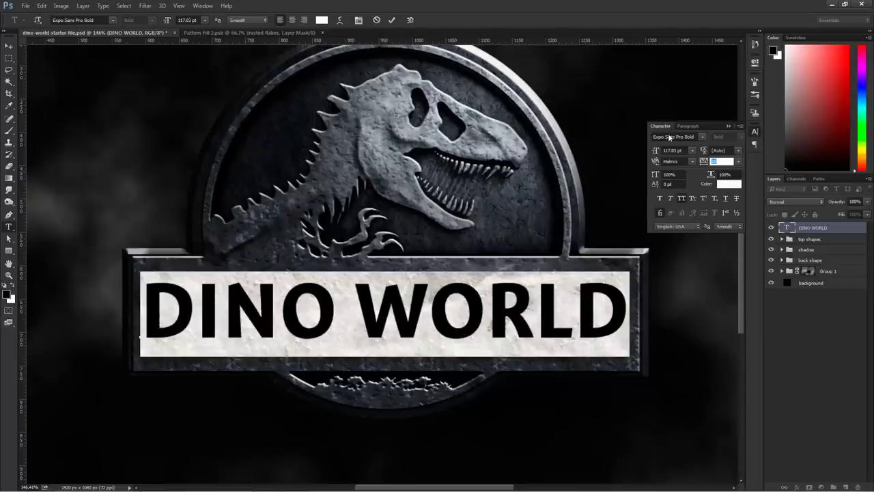
pyautogui.write('10')
pyautogui.click(739, 161)
pyautogui.click(731, 212)
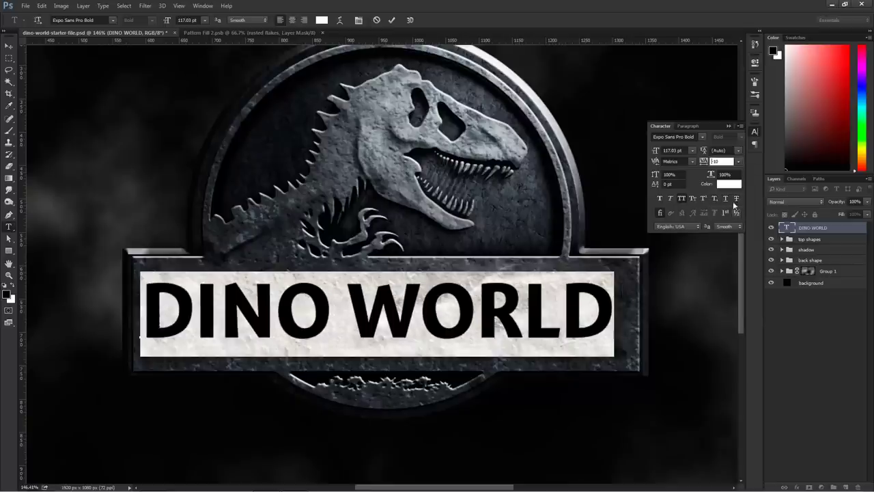
pyautogui.press('Down')
pyautogui.press('Down')
pyautogui.press('Down')
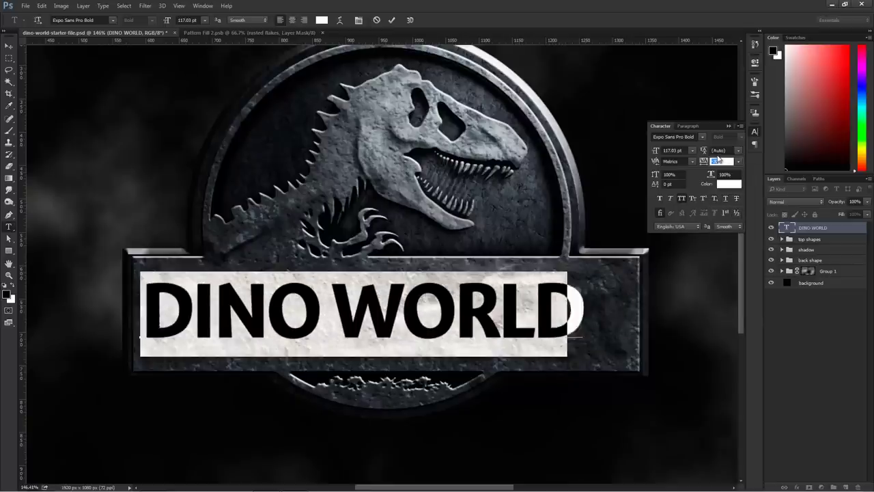
pyautogui.press('Down')
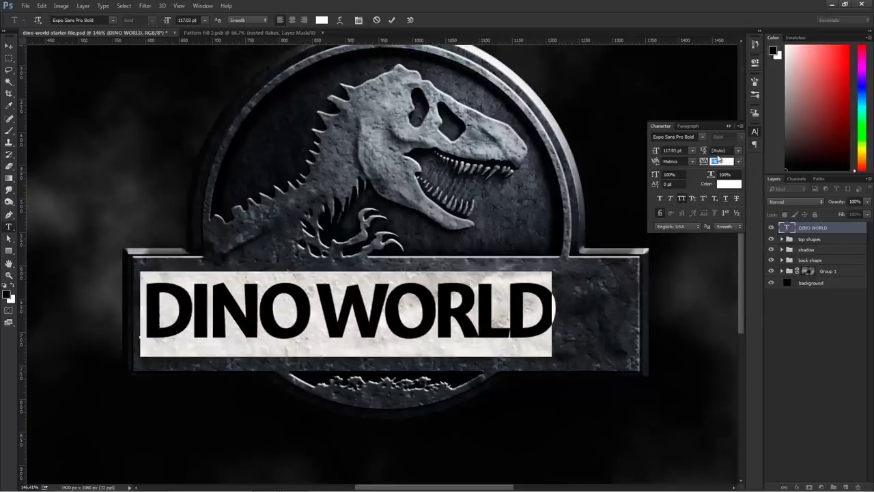
pyautogui.press('Up')
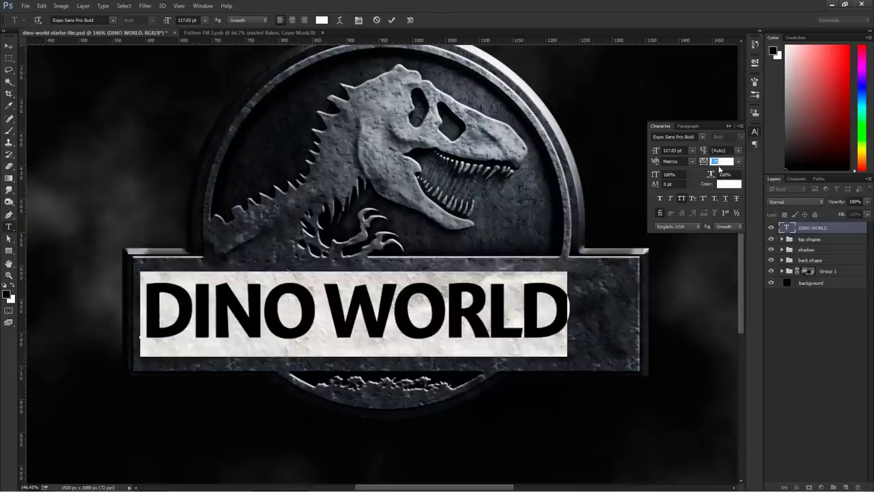
# Increase the font size of the DINO WORLD text to 132 pt and commit the text edit
pyautogui.click(676, 151)
pyautogui.press('Up')
pyautogui.press('Up')
pyautogui.press('Up')
pyautogui.press('Up')
pyautogui.press('Up')
pyautogui.press('Up')
pyautogui.press('Up')
pyautogui.press('Up')
pyautogui.press('Up')
pyautogui.press('Up')
pyautogui.press('Up')
pyautogui.press('Up')
pyautogui.press('Up')
pyautogui.press('Up')
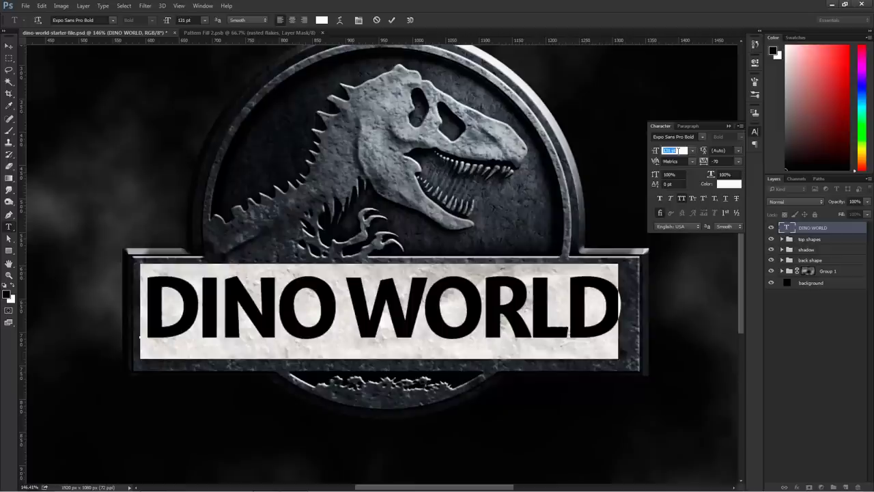
pyautogui.press('Up')
pyautogui.click(729, 126)
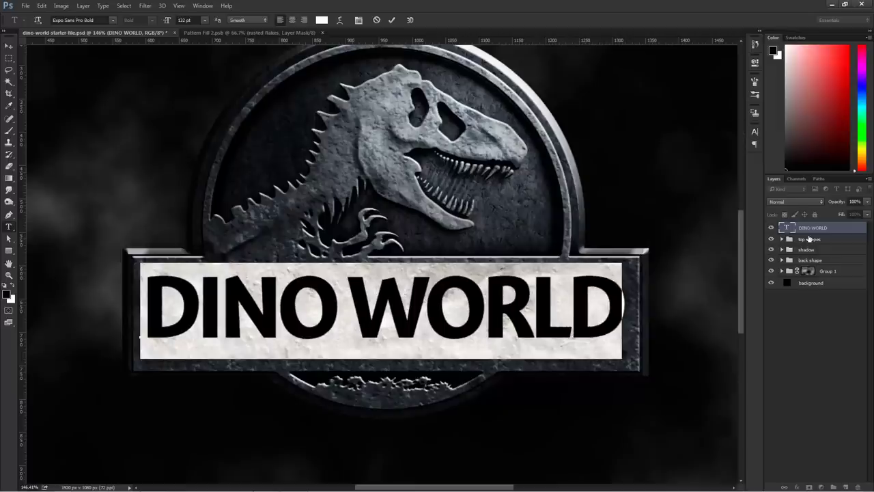
pyautogui.click(810, 239)
pyautogui.click(806, 228)
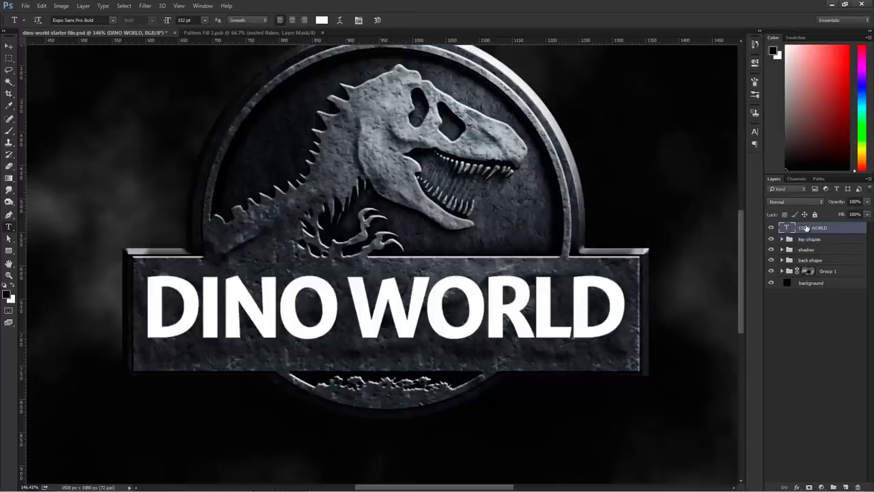
# Move the DINO WORLD text slightly to center it on the stone banner and deselect its layer
pyautogui.click(9, 46)
pyautogui.moveTo(470, 306); pyautogui.dragTo(474, 311)
pyautogui.click(811, 319)
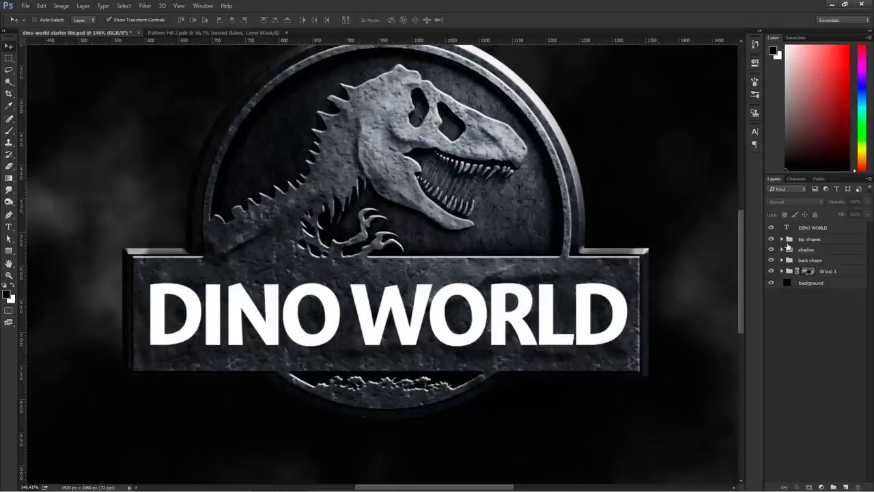
# Add a pattern fill layer above the DINO WORLD text and replace the available patterns with the Texture Fill set
pyautogui.click(809, 231)
pyautogui.click(822, 487)
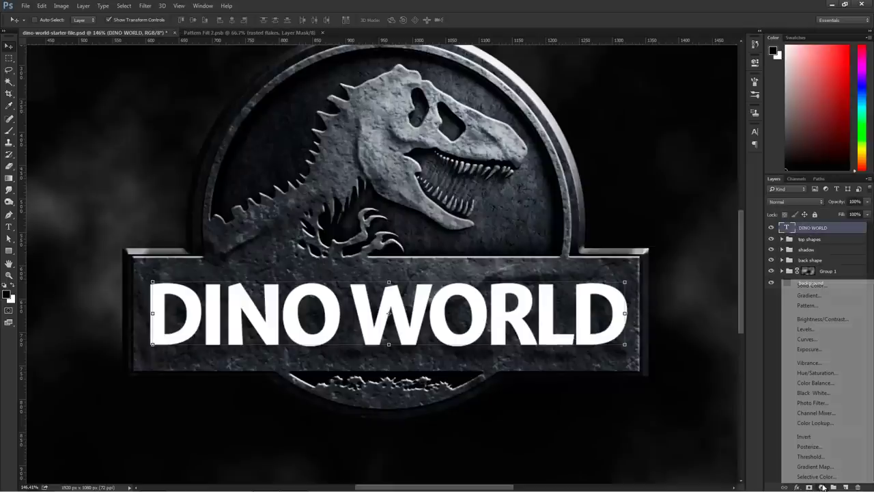
pyautogui.click(824, 306)
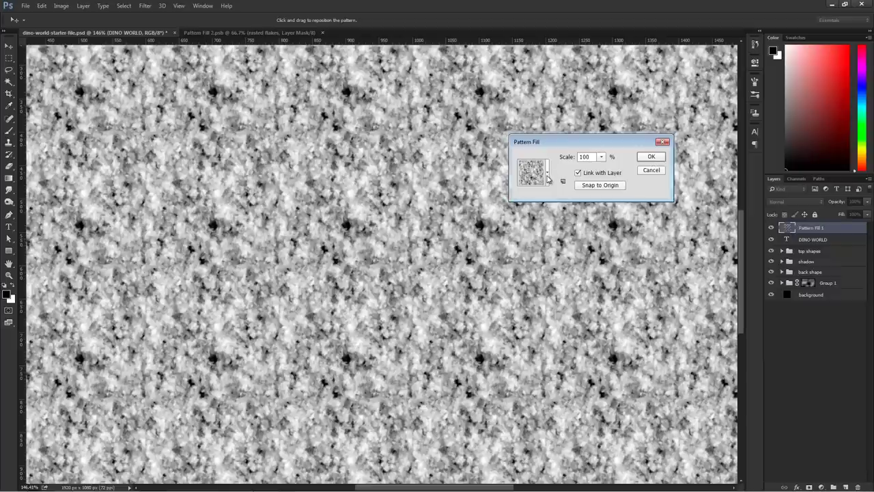
pyautogui.click(546, 178)
pyautogui.click(568, 198)
pyautogui.click(601, 439)
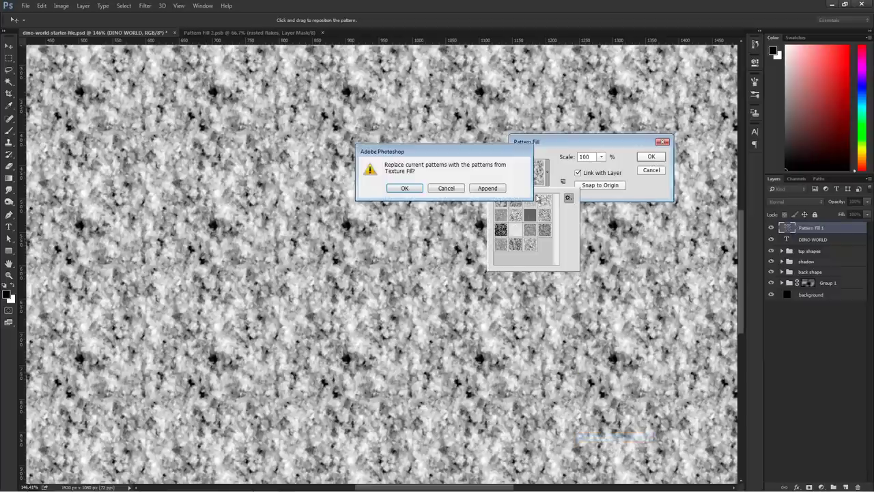
pyautogui.click(402, 189)
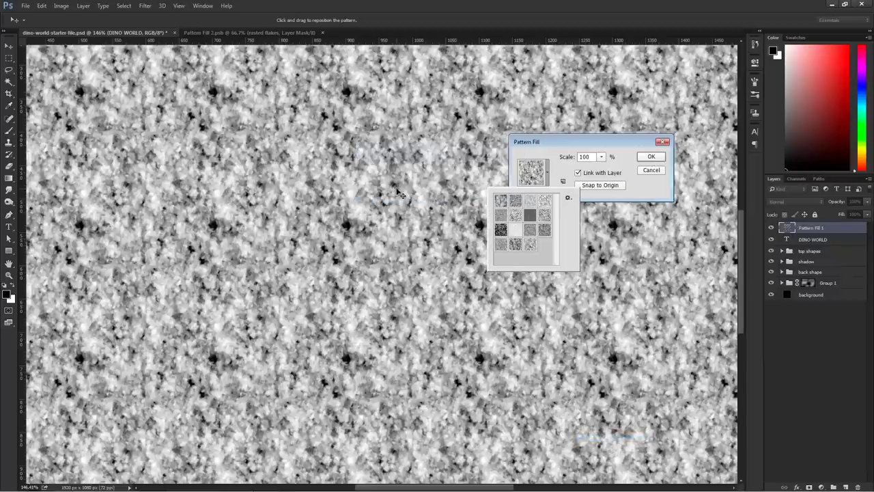
# Apply the Blistered Paint pattern to the fill layer and clip it to the DINO WORLD text
pyautogui.click(543, 201)
pyautogui.rightClick(546, 202)
pyautogui.click(573, 215)
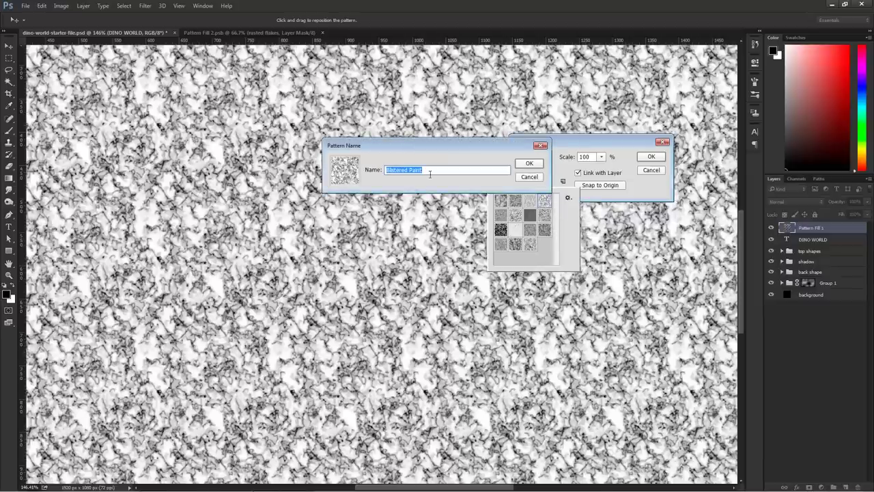
pyautogui.click(530, 166)
pyautogui.click(649, 158)
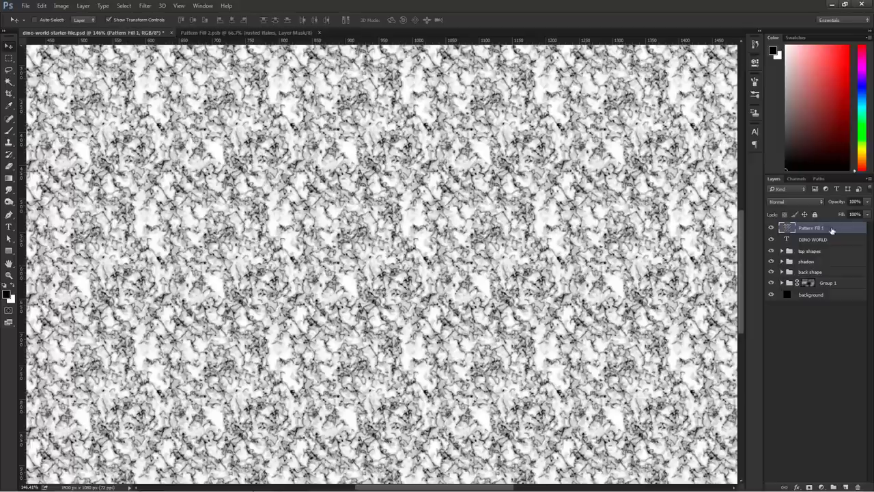
pyautogui.hotkey('ctrl', 'alt', 'g')
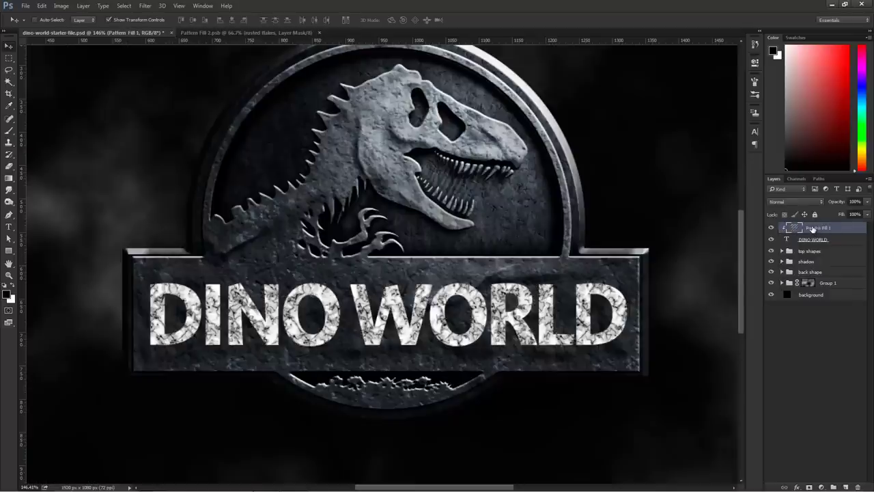
# Rename the clipped pattern fill layer as blistered paint
pyautogui.doubleClick(814, 229)
pyautogui.write('blistered paint')
pyautogui.press('Return')
# Add a second clipped pattern fill directly above the DINO WORLD text, using the shag rug pattern from the Texture Fill set
pyautogui.click(855, 240)
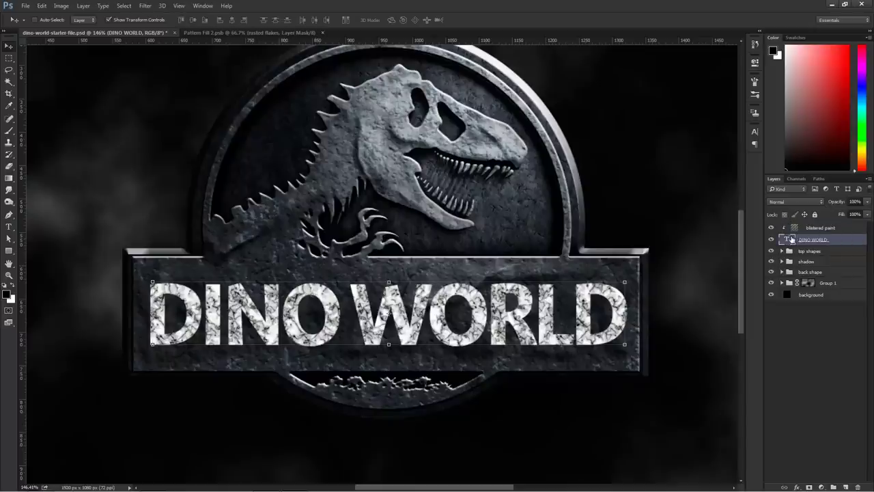
pyautogui.click(822, 487)
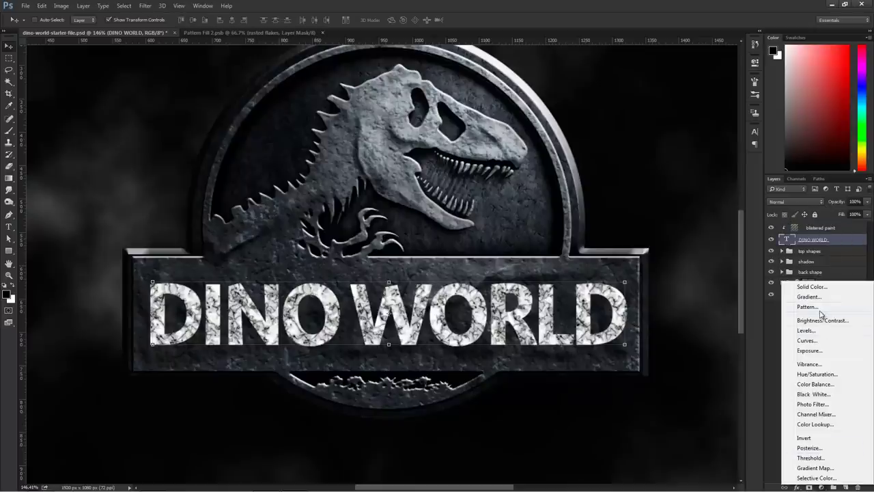
pyautogui.click(815, 309)
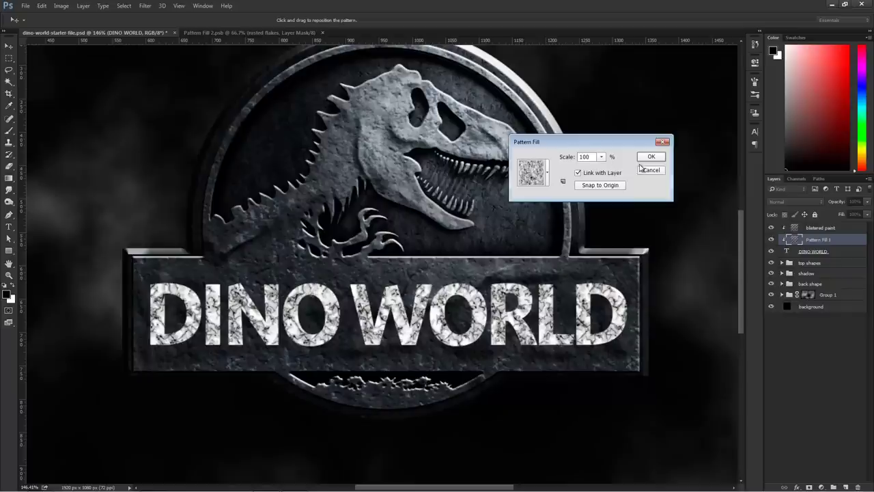
pyautogui.click(547, 175)
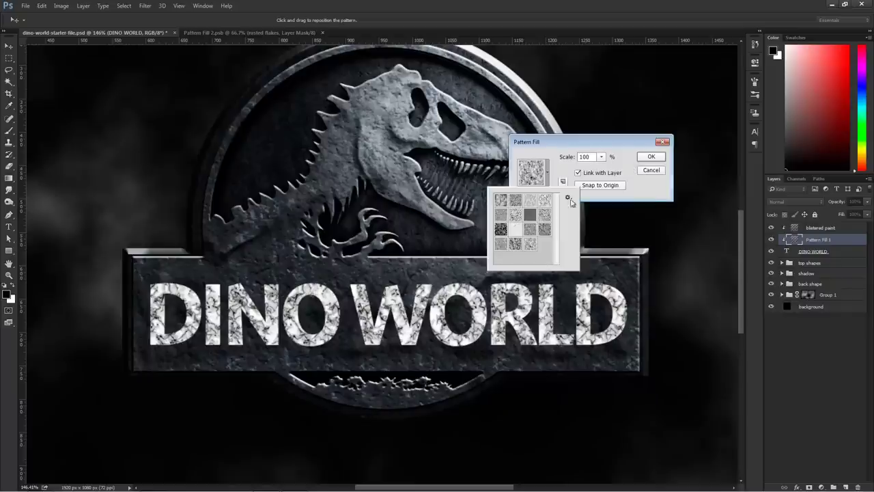
pyautogui.click(568, 198)
pyautogui.click(608, 434)
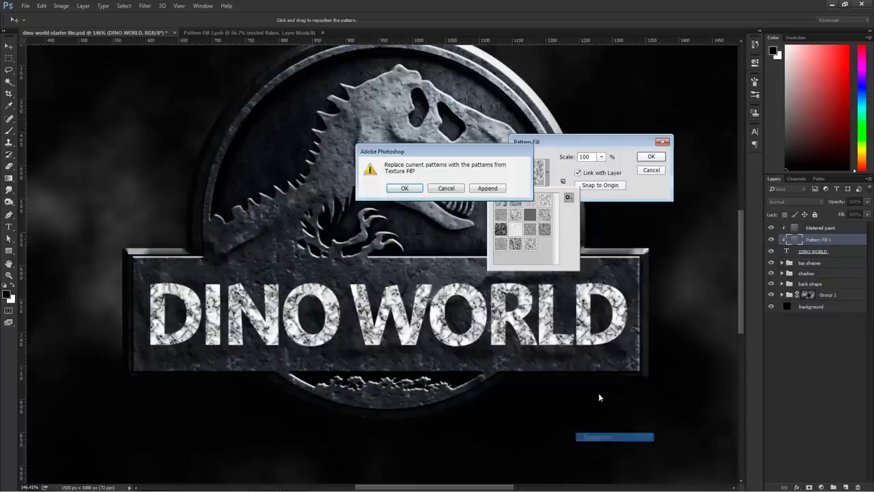
pyautogui.click(408, 188)
pyautogui.click(440, 189)
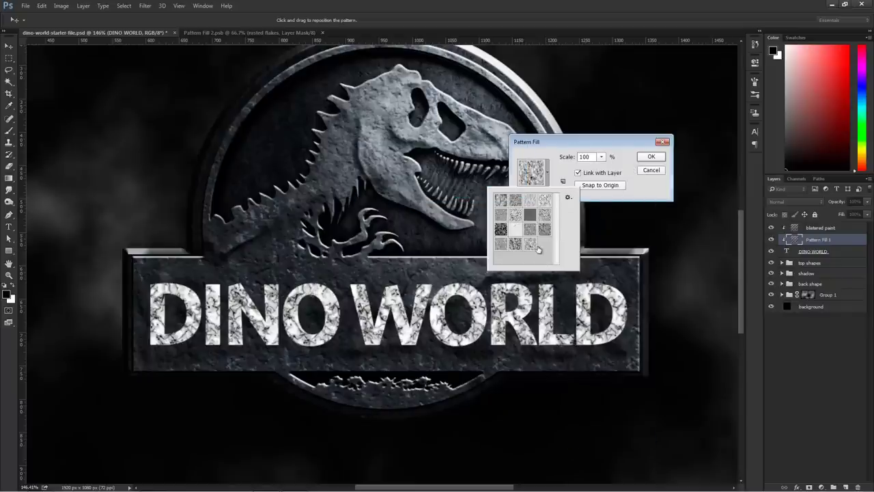
pyautogui.click(594, 149)
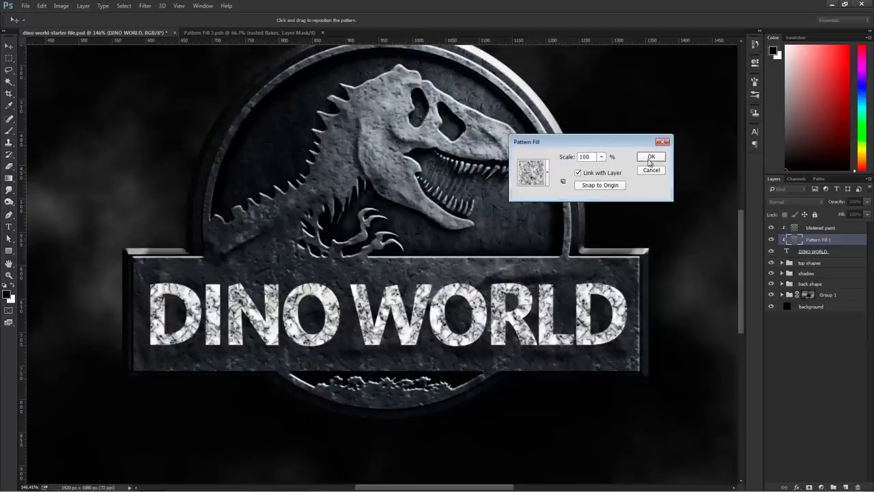
pyautogui.click(648, 158)
# Compare the two pattern fills on the lettering and rename the lower one as shag rug
pyautogui.click(770, 227)
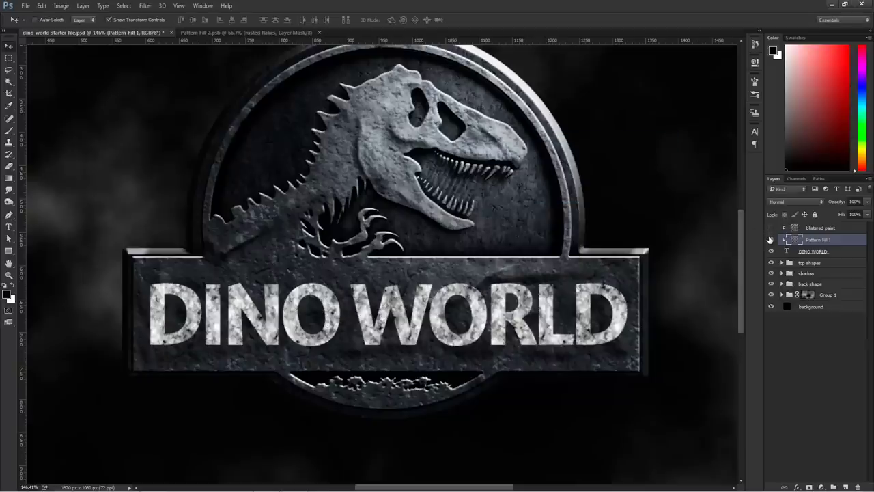
pyautogui.click(771, 240)
pyautogui.click(771, 239)
pyautogui.click(771, 227)
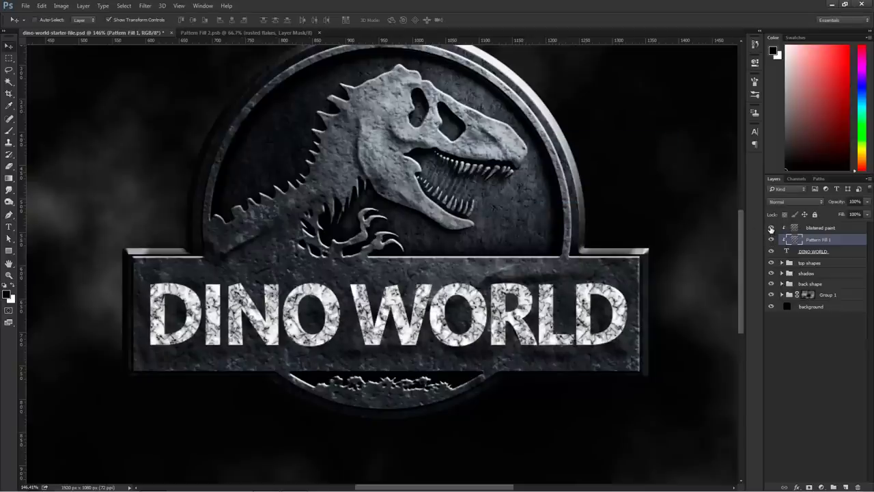
pyautogui.doubleClick(834, 240)
pyautogui.write('c')
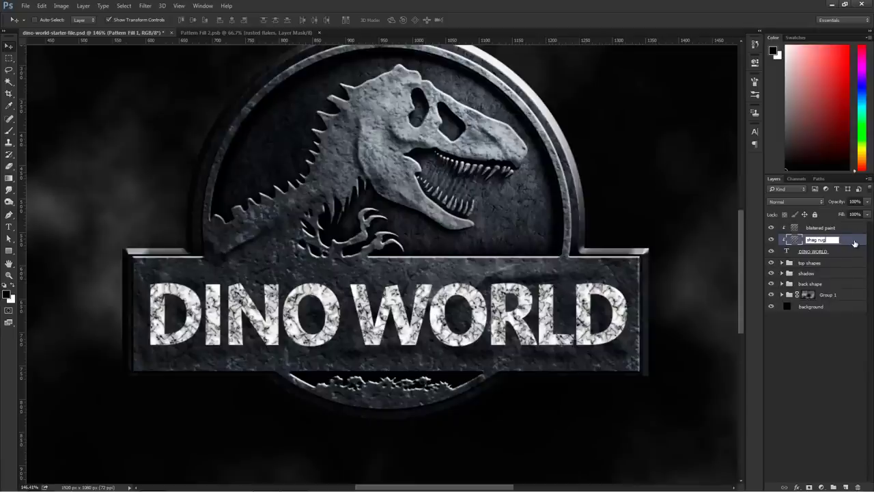
pyautogui.press('Return')
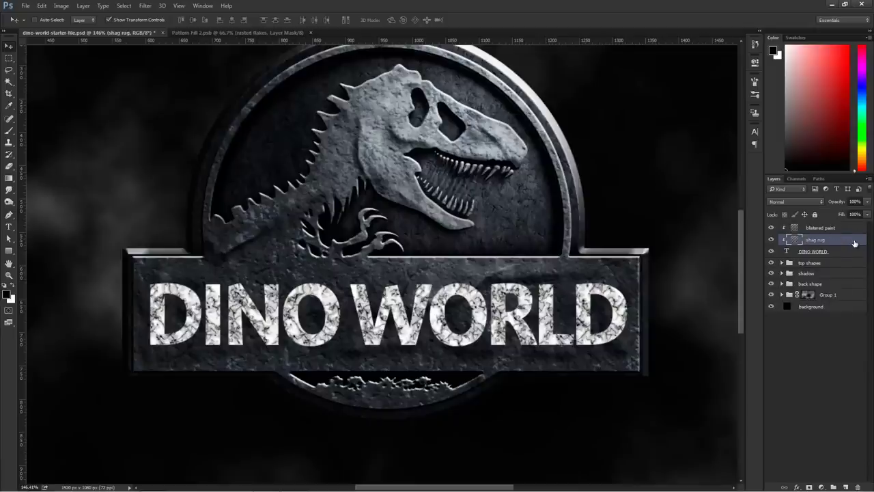
# Set the blistered paint layer's blend mode to Multiply and add a black layer mask that hides it
pyautogui.click(853, 201)
pyautogui.click(836, 228)
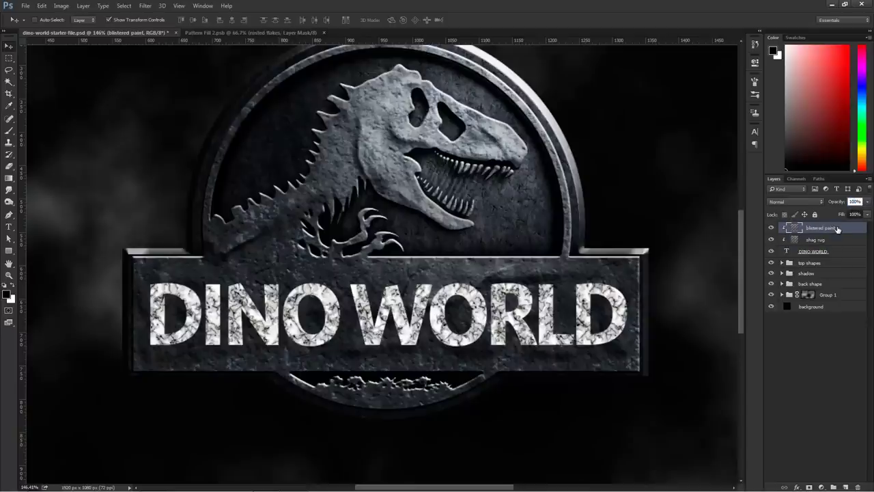
pyautogui.click(796, 201)
pyautogui.click(782, 227)
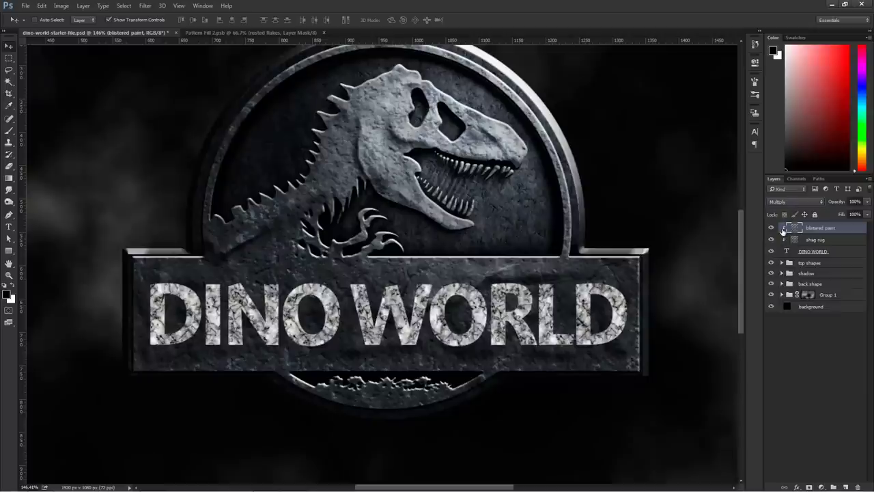
pyautogui.keyDown('alt'); pyautogui.click(809, 486); pyautogui.keyUp('alt')
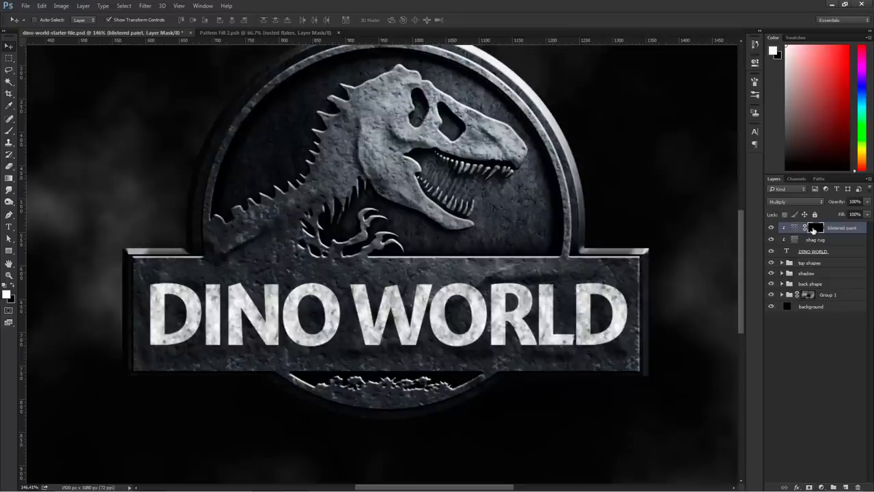
# Paint white on the blistered paint mask across the DINO WORLD letters to reveal patches of texture, and compare with the mask disabled
pyautogui.click(9, 130)
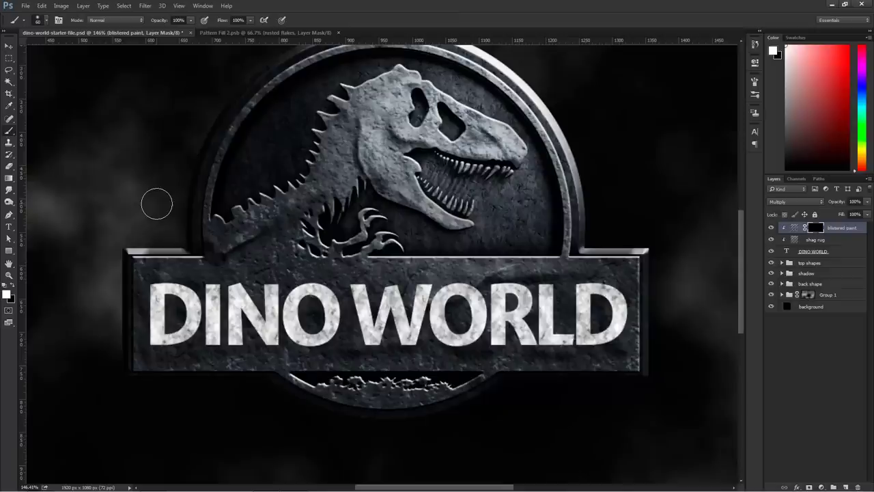
pyautogui.press(']')
pyautogui.press(']')
pyautogui.press(']')
pyautogui.press(']')
pyautogui.press(']')
pyautogui.press('[')
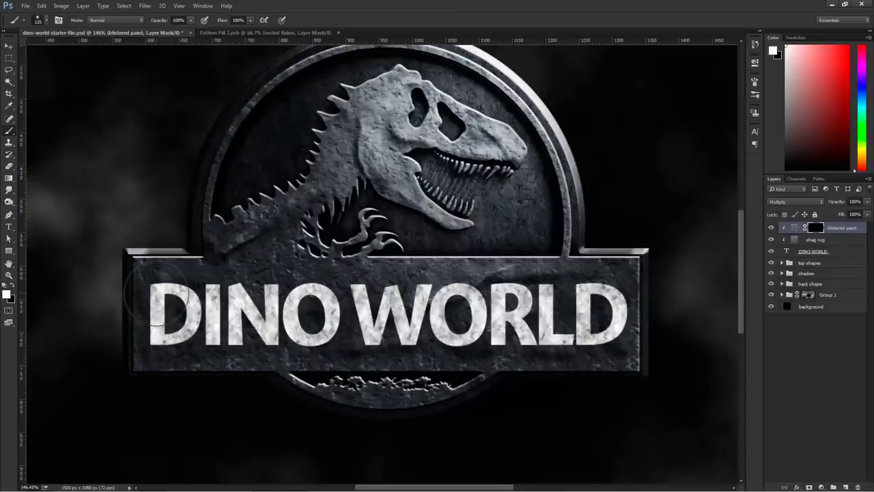
pyautogui.press('[')
pyautogui.press('[')
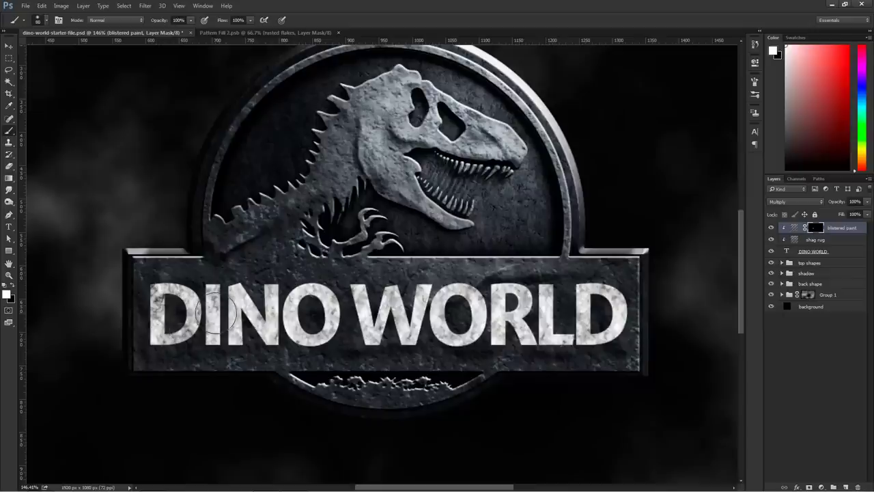
pyautogui.moveTo(234, 326)
pyautogui.mouseDown()
pyautogui.moveTo(247, 288)
pyautogui.moveTo(279, 346)
pyautogui.moveTo(274, 302)
pyautogui.moveTo(302, 300)
pyautogui.moveTo(281, 314)
pyautogui.moveTo(290, 342)
pyautogui.moveTo(328, 327)
pyautogui.moveTo(345, 332)
pyautogui.moveTo(328, 279)
pyautogui.moveTo(317, 311)
pyautogui.moveTo(383, 314)
pyautogui.moveTo(370, 289)
pyautogui.moveTo(354, 335)
pyautogui.moveTo(398, 302)
pyautogui.moveTo(405, 338)
pyautogui.moveTo(423, 336)
pyautogui.moveTo(409, 331)
pyautogui.moveTo(432, 298)
pyautogui.moveTo(487, 304)
pyautogui.moveTo(471, 309)
pyautogui.moveTo(484, 331)
pyautogui.moveTo(423, 338)
pyautogui.moveTo(443, 327)
pyautogui.moveTo(460, 336)
pyautogui.moveTo(461, 324)
pyautogui.moveTo(525, 295)
pyautogui.moveTo(464, 283)
pyautogui.moveTo(534, 296)
pyautogui.moveTo(506, 344)
pyautogui.moveTo(538, 347)
pyautogui.moveTo(549, 336)
pyautogui.moveTo(559, 293)
pyautogui.moveTo(550, 290)
pyautogui.moveTo(604, 296)
pyautogui.moveTo(583, 297)
pyautogui.moveTo(568, 317)
pyautogui.moveTo(590, 314)
pyautogui.moveTo(589, 331)
pyautogui.moveTo(631, 334)
pyautogui.moveTo(612, 295)
pyautogui.moveTo(653, 314)
pyautogui.mouseUp()
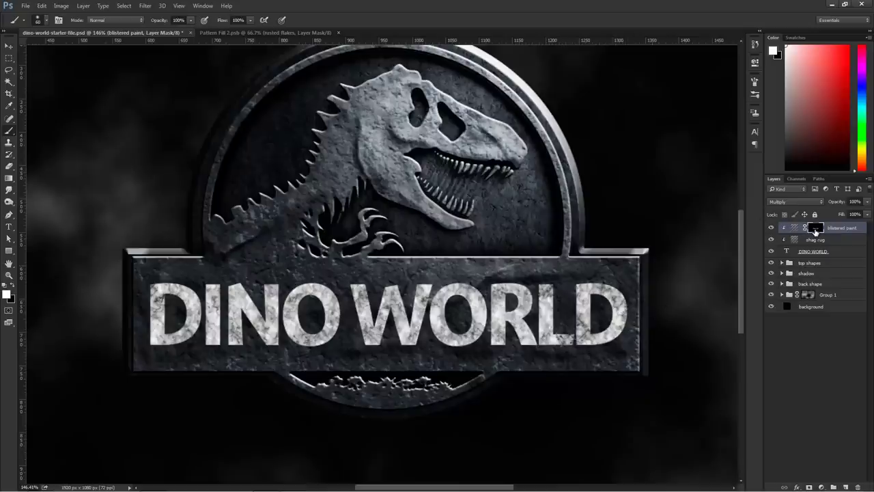
pyautogui.keyDown('shift'); pyautogui.click(815, 232); pyautogui.keyUp('shift')
pyautogui.keyDown('shift'); pyautogui.click(814, 232); pyautogui.keyUp('shift')
pyautogui.keyDown('shift'); pyautogui.click(814, 233); pyautogui.keyUp('shift')
pyautogui.keyDown('shift'); pyautogui.click(815, 232); pyautogui.keyUp('shift')
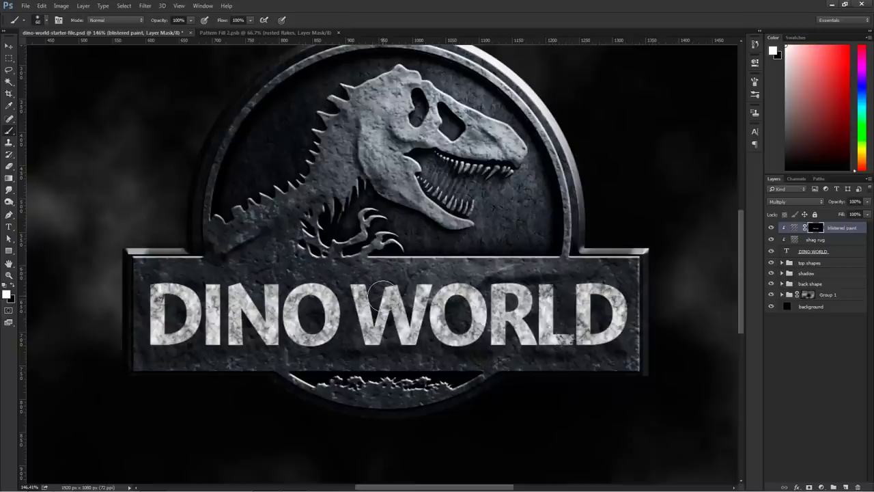
# Add a Bevel & Emboss effect to the DINO WORLD text with 145% depth, a smaller size and Contour enabled
pyautogui.click(852, 254)
pyautogui.doubleClick(852, 254)
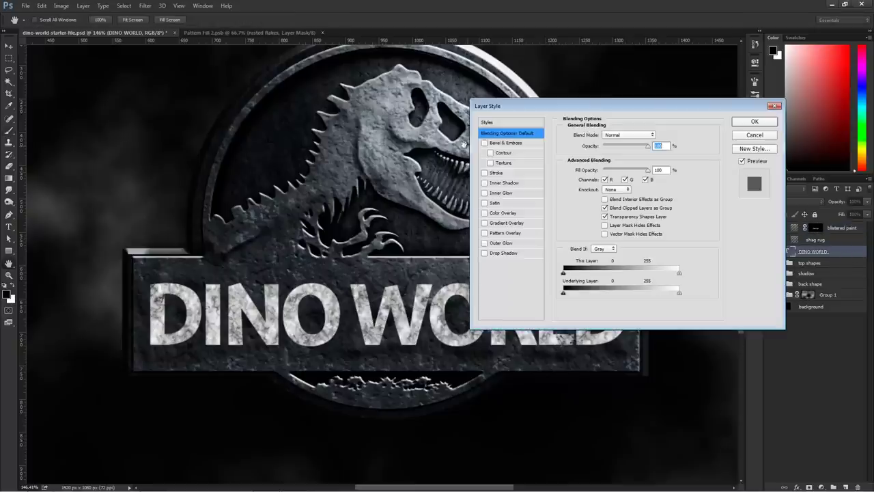
pyautogui.click(510, 144)
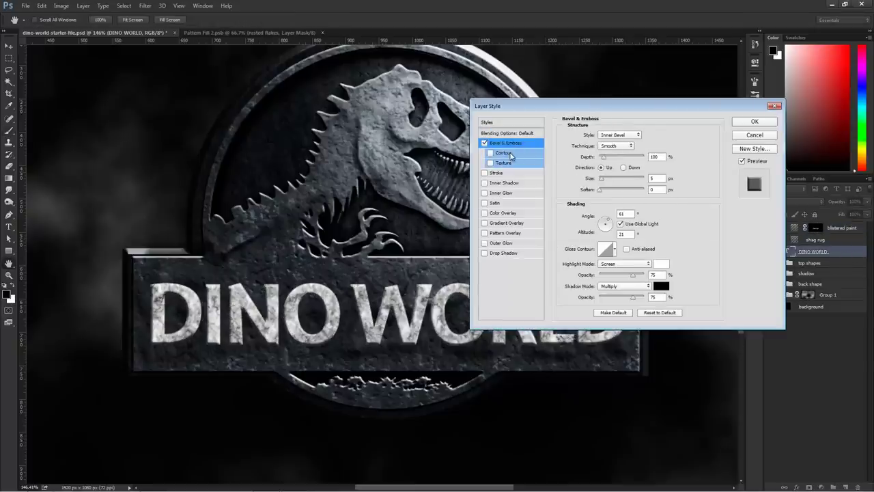
pyautogui.doubleClick(654, 157)
pyautogui.write('112')
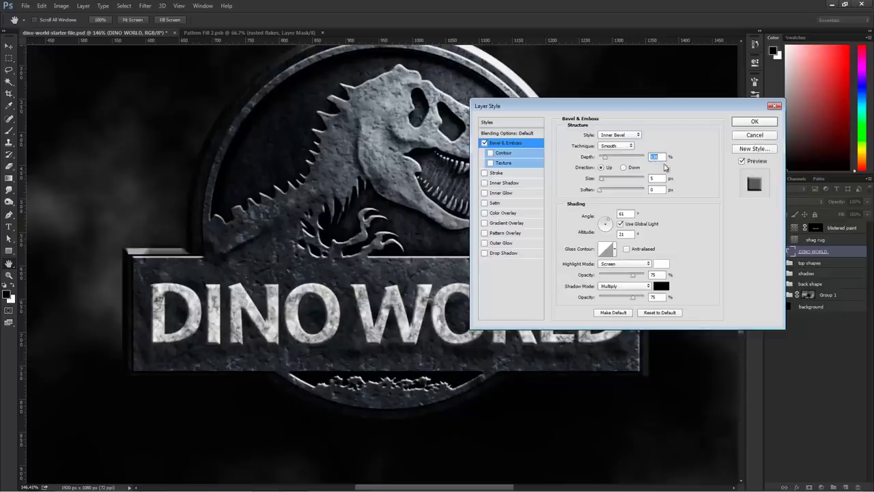
pyautogui.hotkey('shift', 'Up')
pyautogui.doubleClick(652, 178)
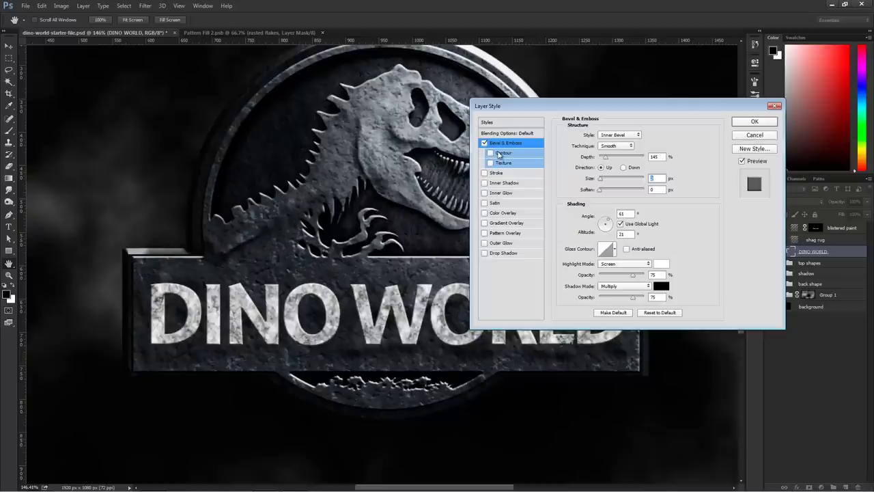
pyautogui.click(491, 153)
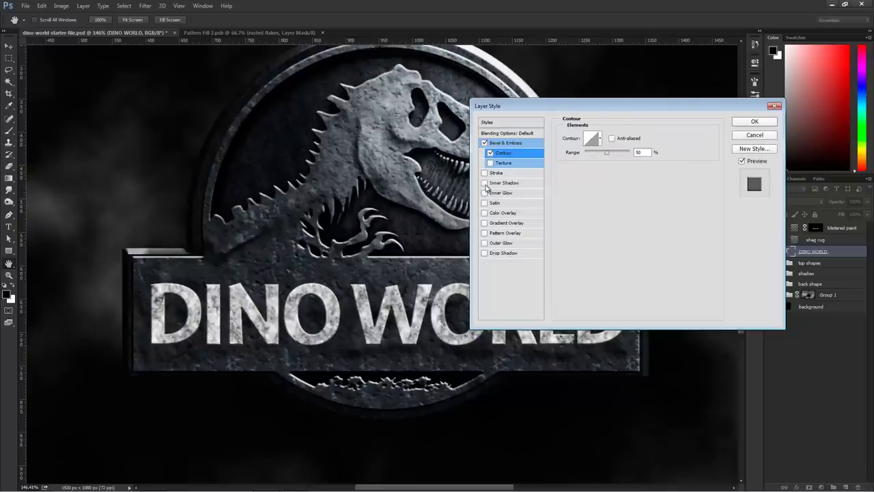
# Add an Inner Shadow to the DINO WORLD text in white (ffffff) with the Soft Light blend mode
pyautogui.click(484, 183)
pyautogui.click(502, 184)
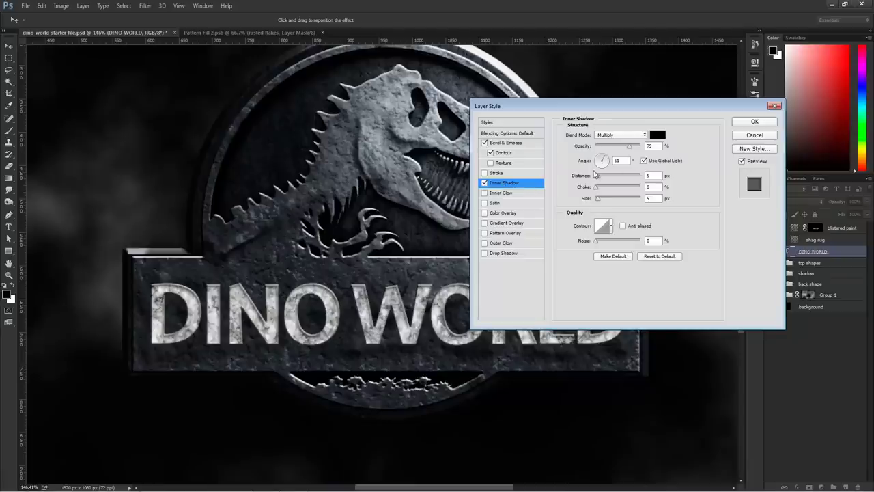
pyautogui.click(657, 135)
pyautogui.write('ffffff')
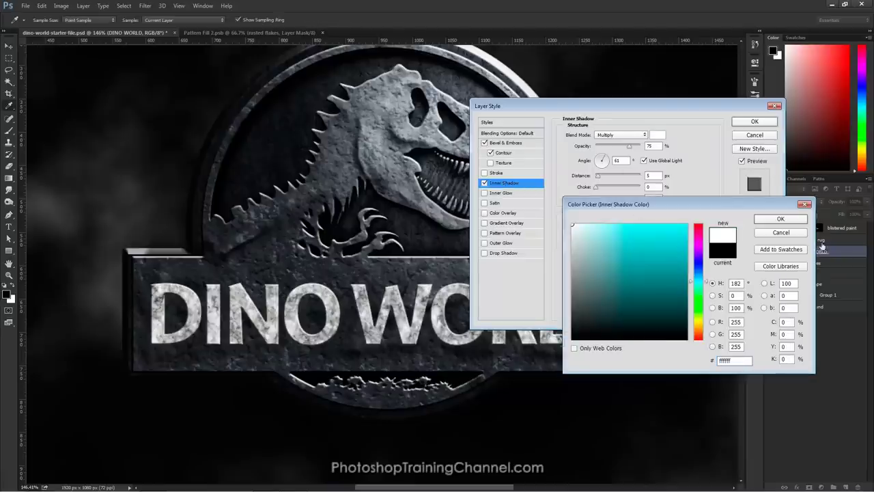
pyautogui.click(781, 219)
pyautogui.click(621, 135)
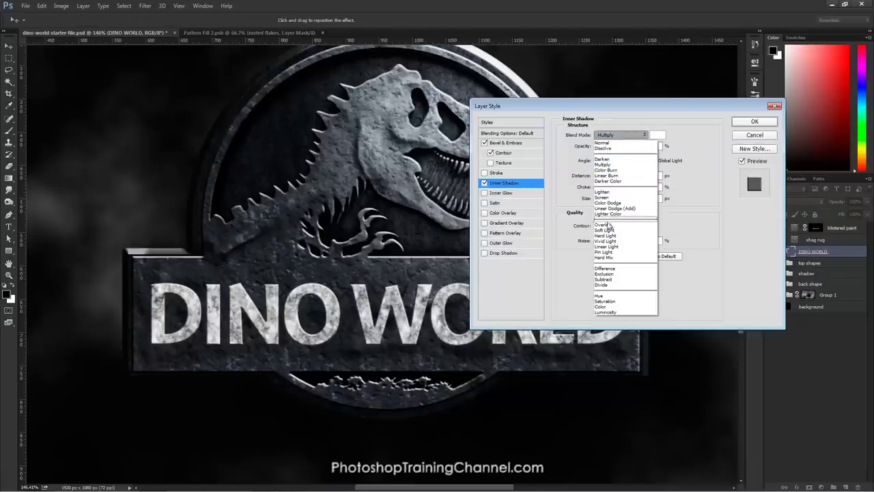
pyautogui.click(611, 231)
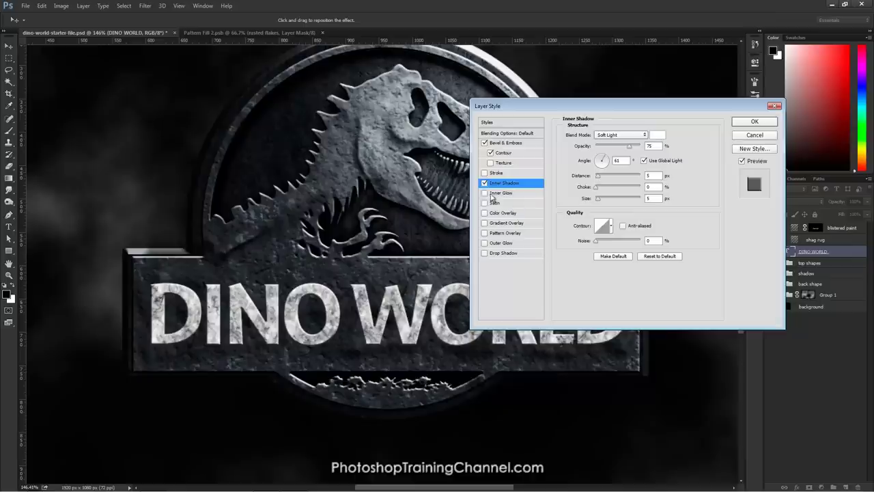
# Compare the lettering with and without the inner shadow and adjust the shadow's distance and size
pyautogui.click(484, 183)
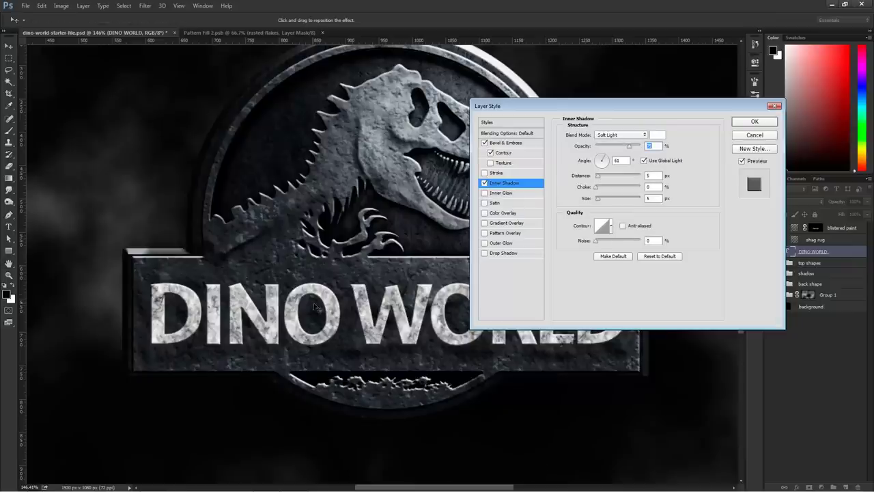
pyautogui.click(485, 183)
pyautogui.click(484, 183)
pyautogui.click(657, 176)
pyautogui.doubleClick(654, 198)
# Add a Drop Shadow to the text with 100% opacity, 15 px distance and a larger size, and apply the layer style
pyautogui.click(484, 253)
pyautogui.moveTo(631, 145); pyautogui.dragTo(641, 145)
pyautogui.doubleClick(650, 145)
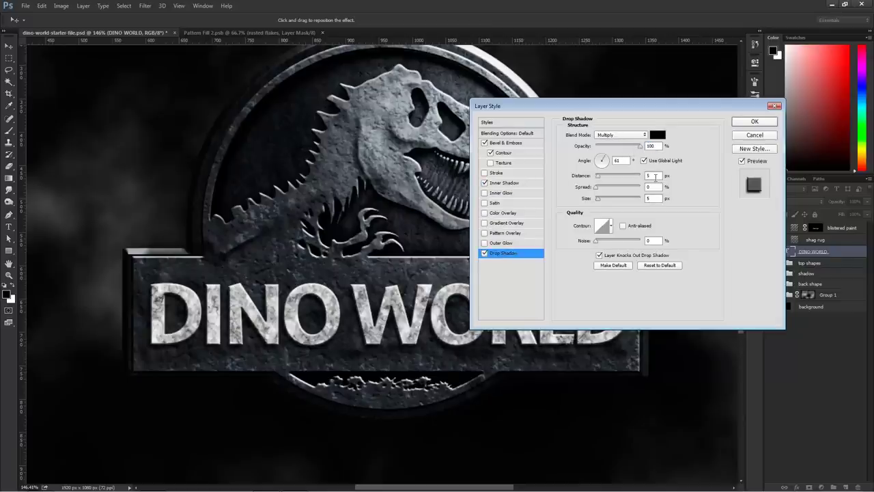
pyautogui.hotkey('shift', 'Up')
pyautogui.click(658, 198)
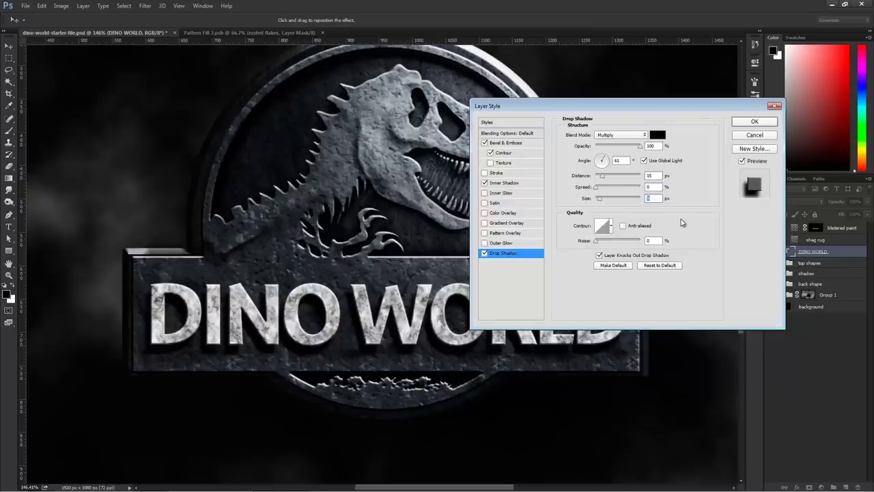
pyautogui.click(743, 124)
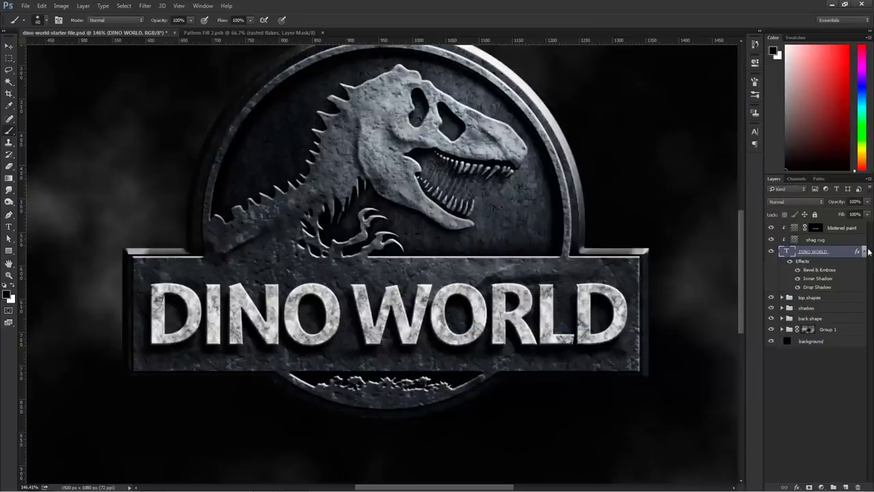
# Duplicate the DINO WORLD text layer and clear the layer style from the lower of the two copies
pyautogui.click(863, 251)
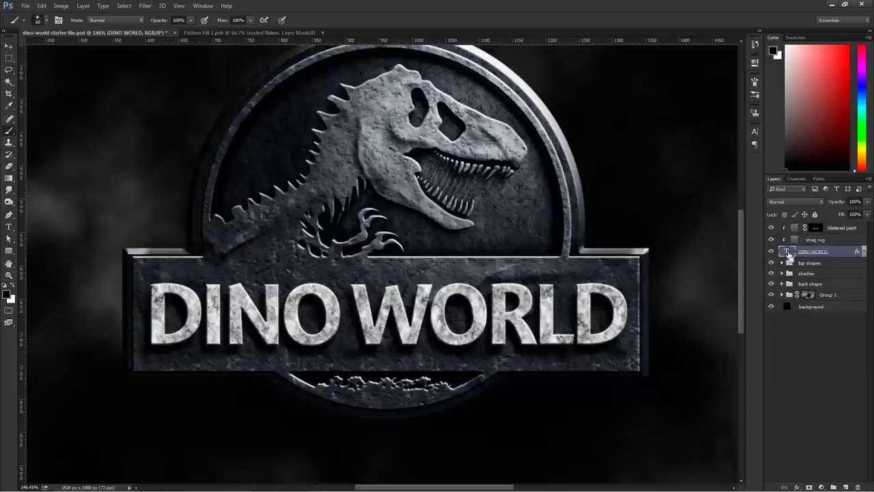
pyautogui.hotkey('ctrl', 'j')
pyautogui.click(835, 265)
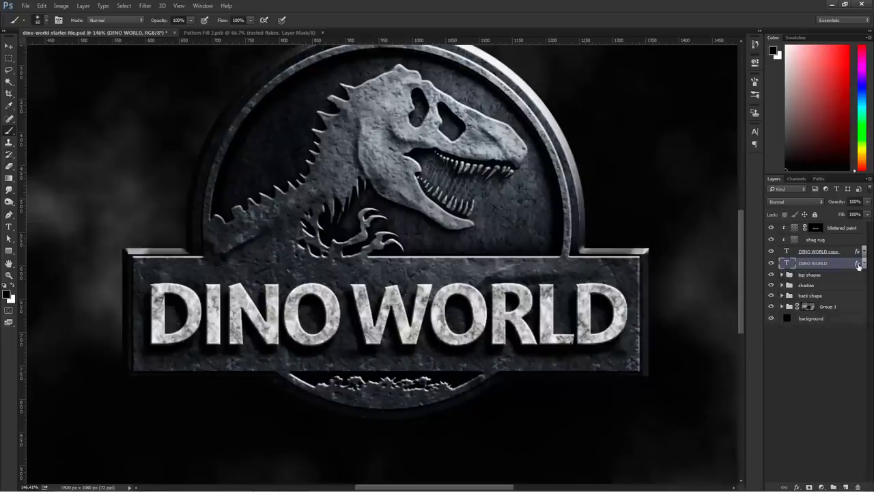
pyautogui.rightClick(858, 264)
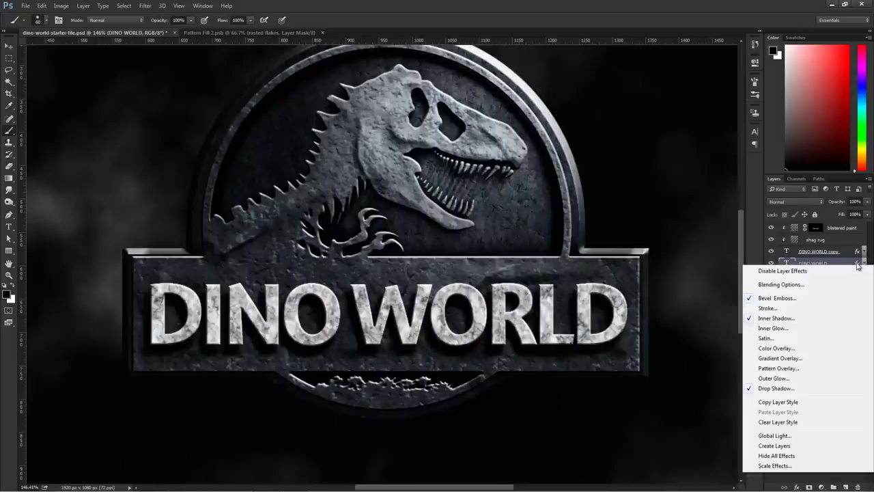
pyautogui.click(792, 423)
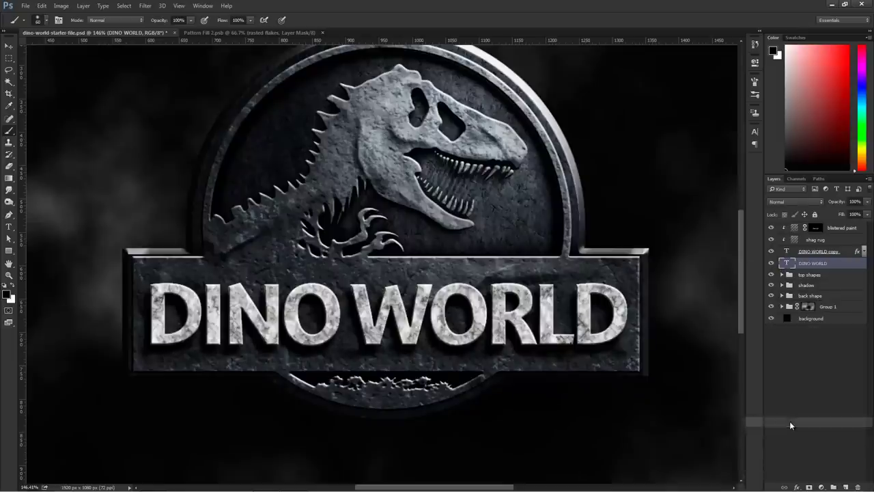
# Apply a black (000000) Color Overlay to the lower DINO WORLD layer
pyautogui.doubleClick(852, 266)
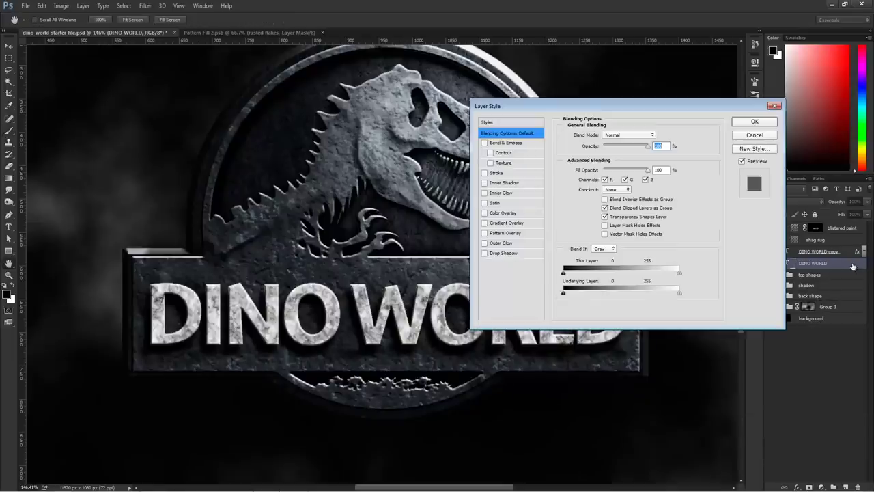
pyautogui.click(507, 213)
pyautogui.click(656, 135)
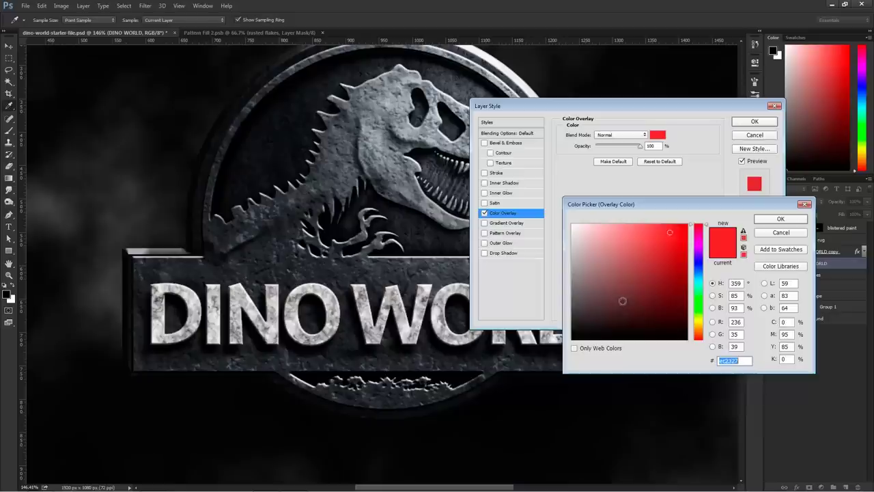
pyautogui.write('000000')
pyautogui.click(769, 220)
pyautogui.click(754, 123)
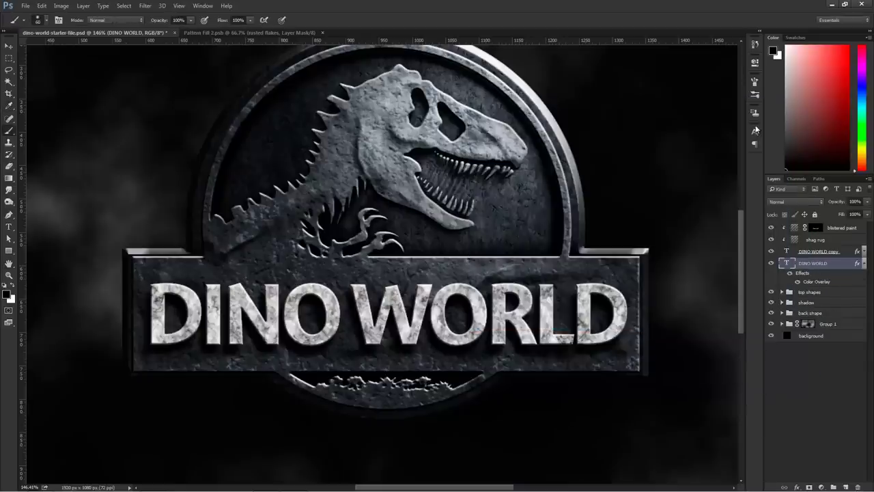
pyautogui.click(864, 264)
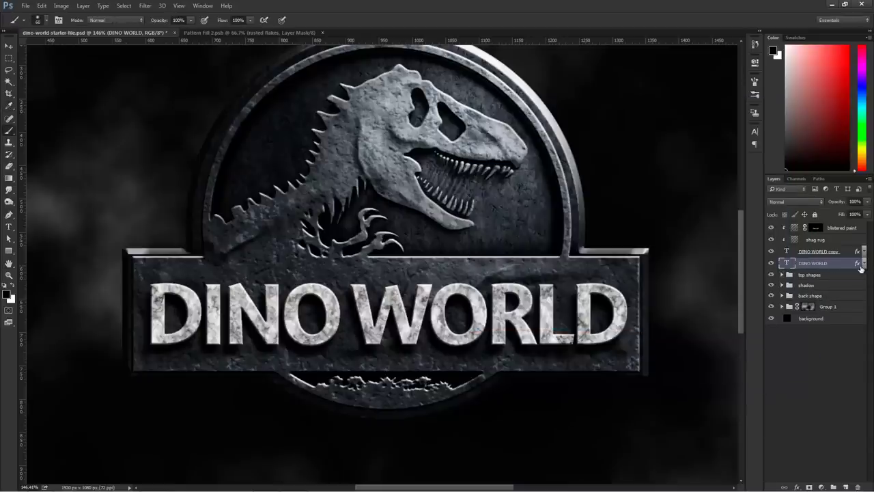
# Rasterize the lower DINO WORLD layer, apply a Motion Blur with a 52-pixel distance, and compare the lettering with and without it
pyautogui.click(145, 6)
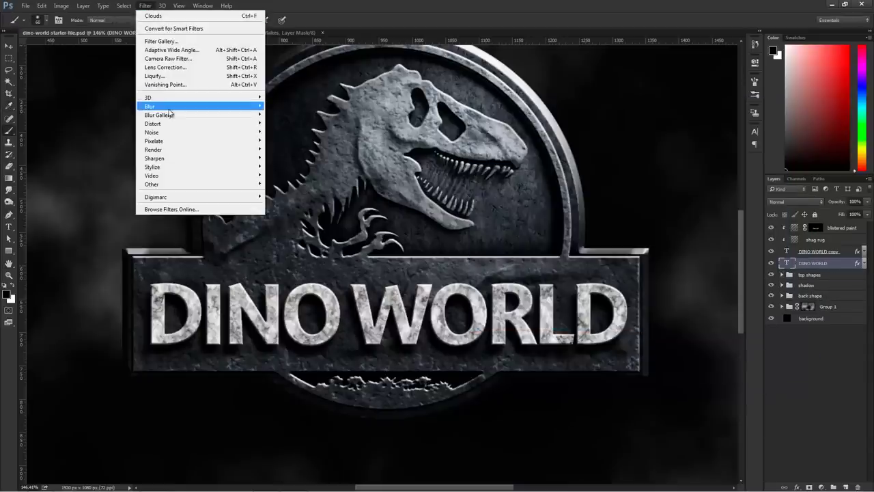
pyautogui.moveTo(168, 114)
pyautogui.click(117, 162)
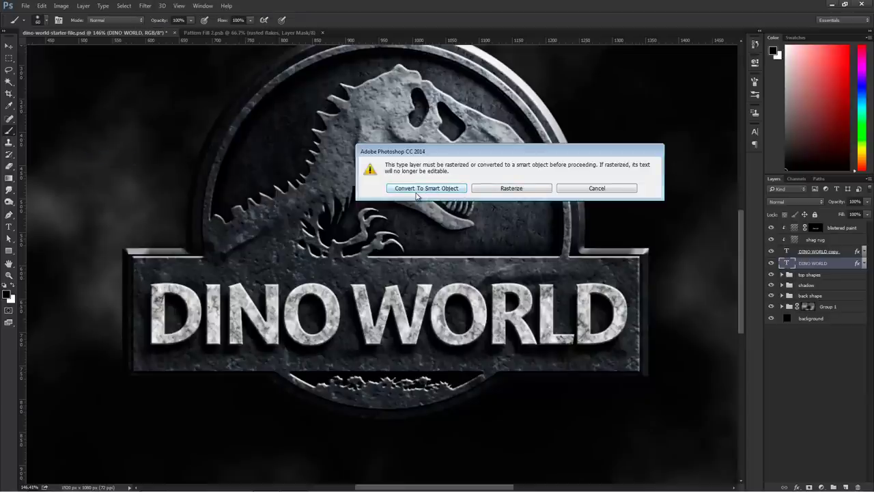
pyautogui.click(509, 190)
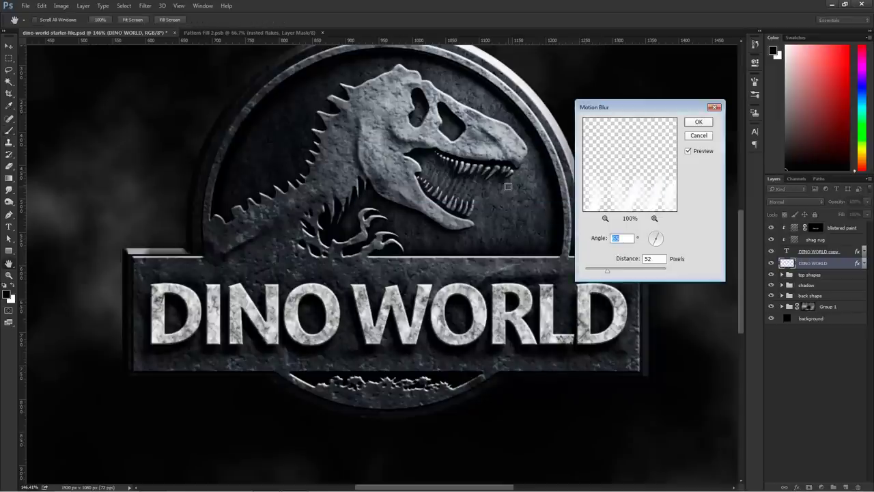
pyautogui.click(698, 123)
pyautogui.press('b')
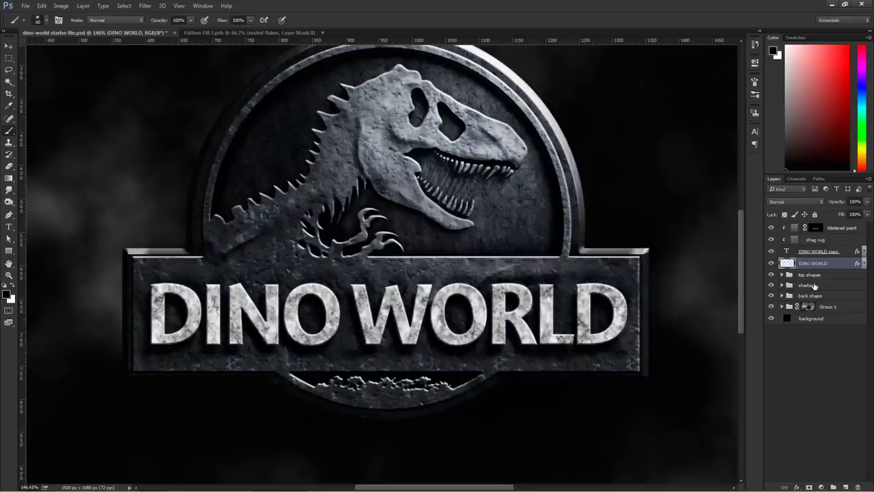
pyautogui.click(771, 263)
pyautogui.click(771, 264)
pyautogui.click(771, 264)
pyautogui.click(771, 263)
pyautogui.click(771, 263)
pyautogui.click(771, 264)
# Shift the blurred shadow layer down and slightly left of the DINO WORLD letters, and duplicate it to strengthen the shadow
pyautogui.press('v')
pyautogui.moveTo(466, 294); pyautogui.dragTo(460, 316)
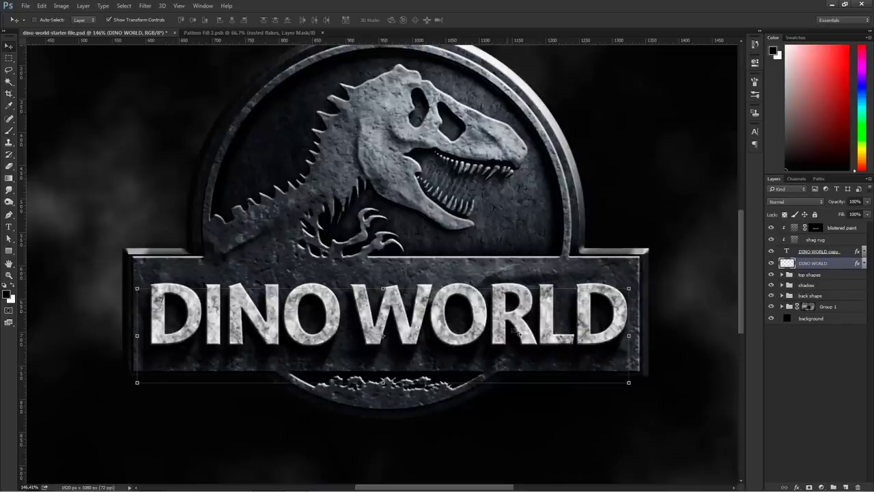
pyautogui.press('Left')
pyautogui.press('Left')
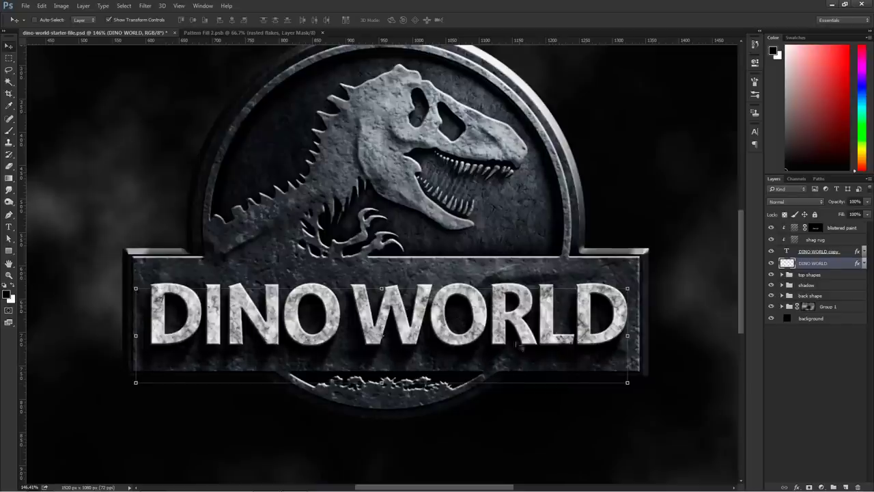
pyautogui.press('Down')
pyautogui.press('Down')
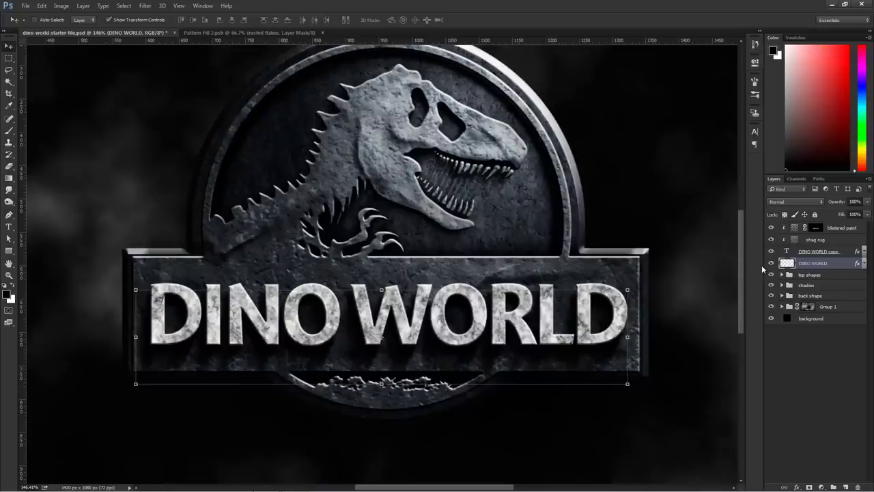
pyautogui.hotkey('ctrl', 'j')
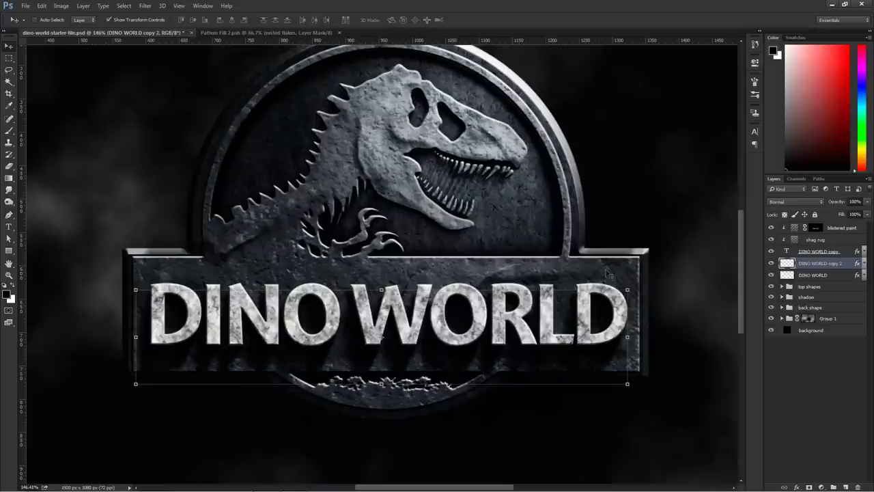
pyautogui.hotkey('ctrl', 'h')
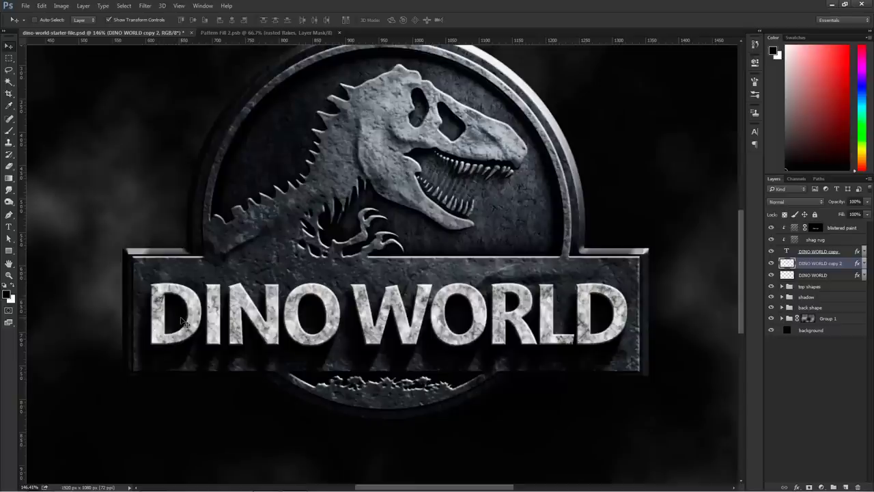
# Group the lettering, its two blurred shadow layers and the clipped textures into a group named text
pyautogui.scroll(8, 184, 321)
pyautogui.press('alt')
pyautogui.click(816, 275)
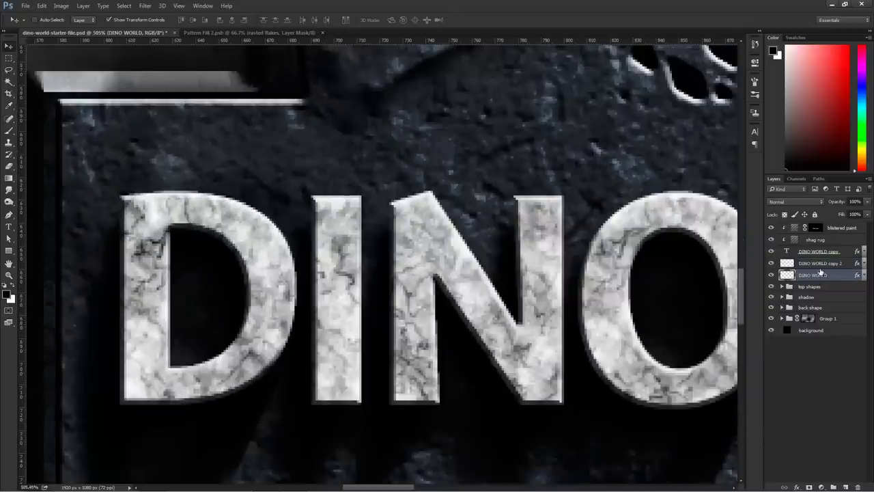
pyautogui.keyDown('shift'); pyautogui.click(846, 229); pyautogui.keyUp('shift')
pyautogui.hotkey('ctrl', 'g')
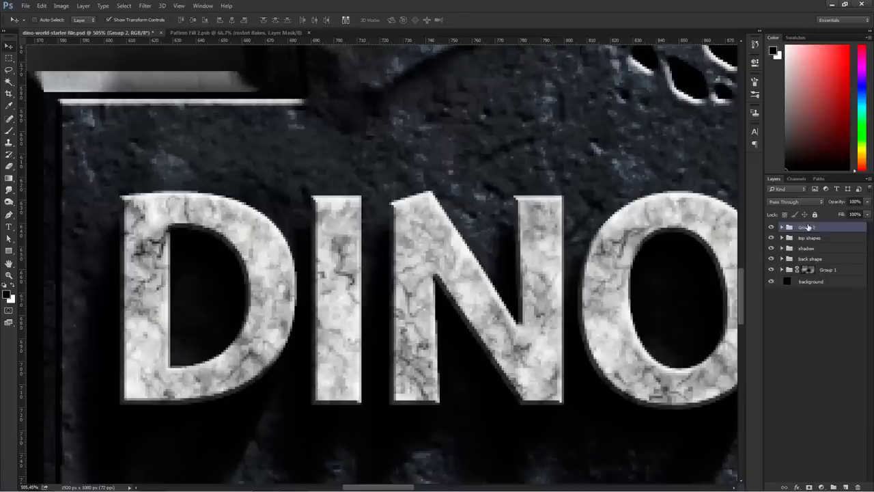
pyautogui.doubleClick(808, 228)
pyautogui.write('text')
pyautogui.press('Return')
pyautogui.click(774, 227)
pyautogui.click(775, 226)
# Add a new empty layer above the blistered paint layer inside the text group
pyautogui.click(782, 227)
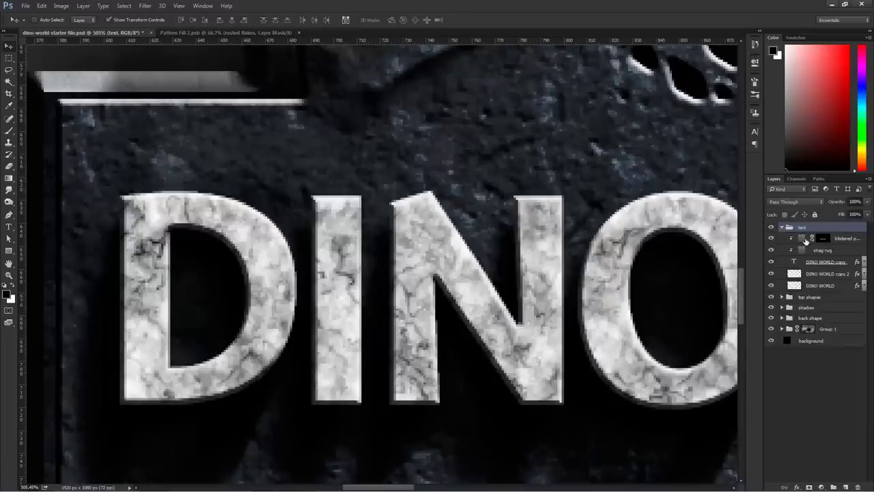
pyautogui.click(809, 238)
pyautogui.click(846, 487)
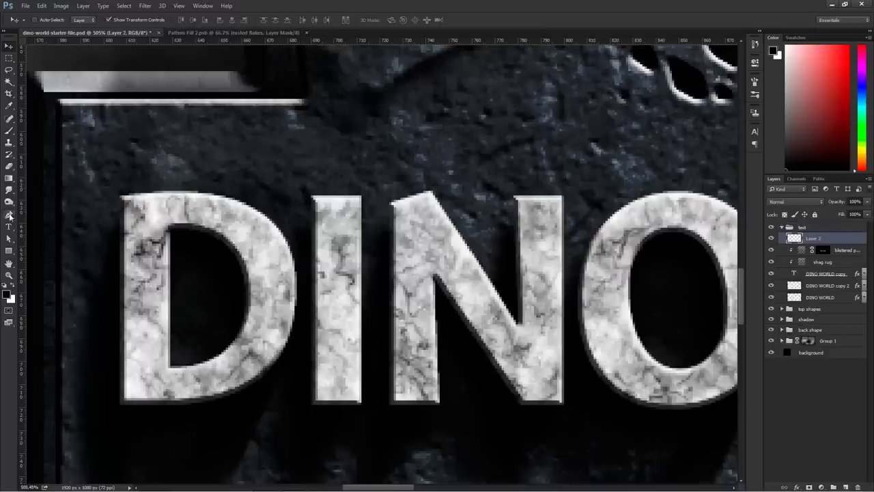
# Draw a closed Pen tool path along the middle of the letter D's strokes, following its stem and curved bowl
pyautogui.click(9, 214)
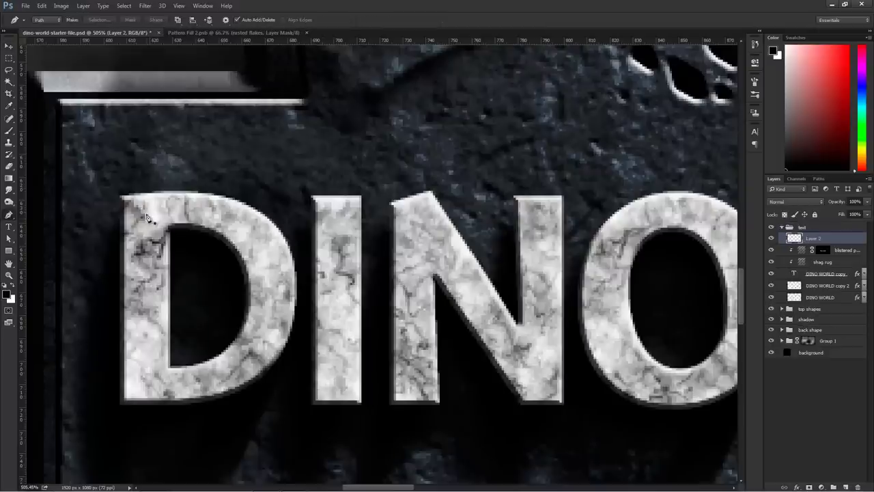
pyautogui.click(54, 22)
pyautogui.click(45, 31)
pyautogui.click(143, 387)
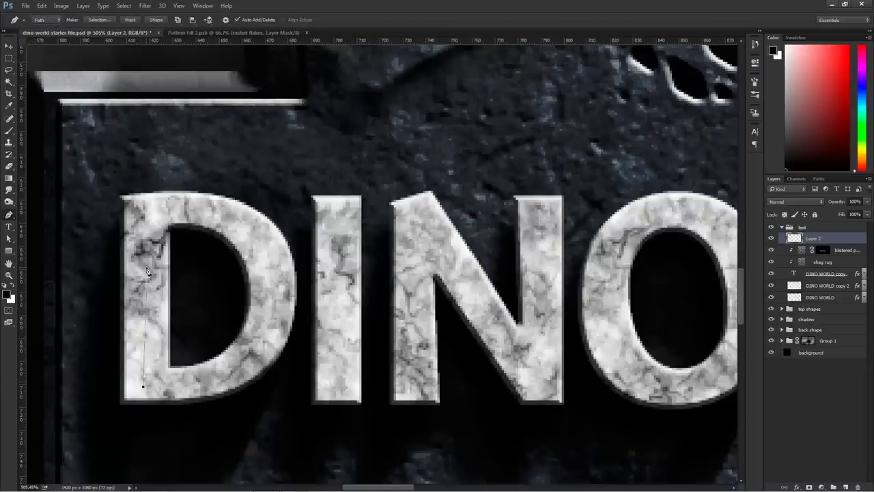
pyautogui.click(146, 210)
pyautogui.moveTo(273, 299); pyautogui.dragTo(274, 415)
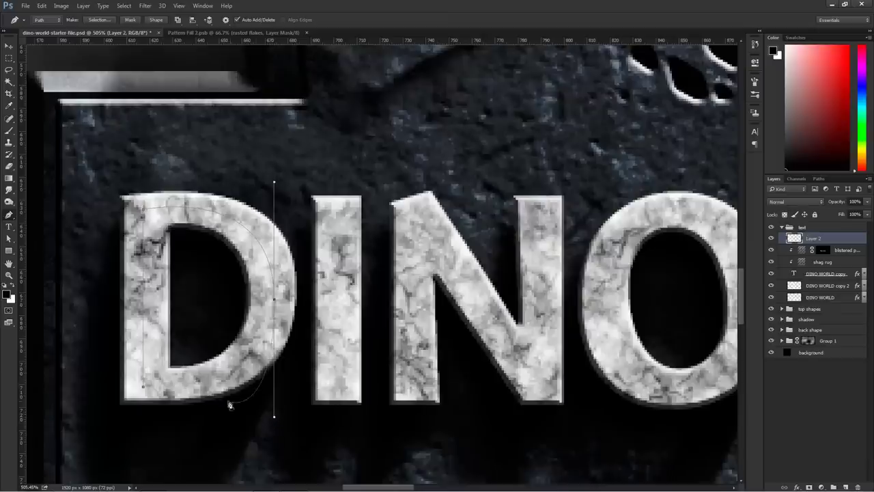
pyautogui.click(143, 389)
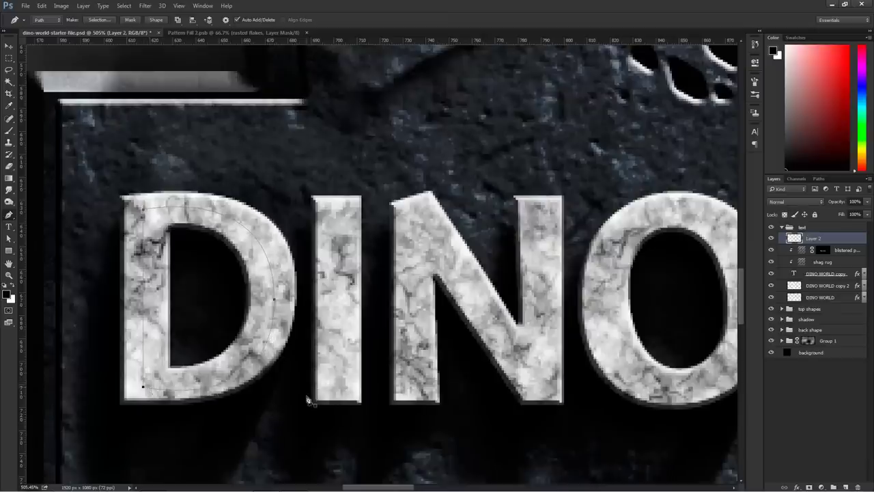
# Shorten the lower direction handle on the D path's curve with the Direct Selection tool so it follows the letter's bowl
pyautogui.click(9, 238)
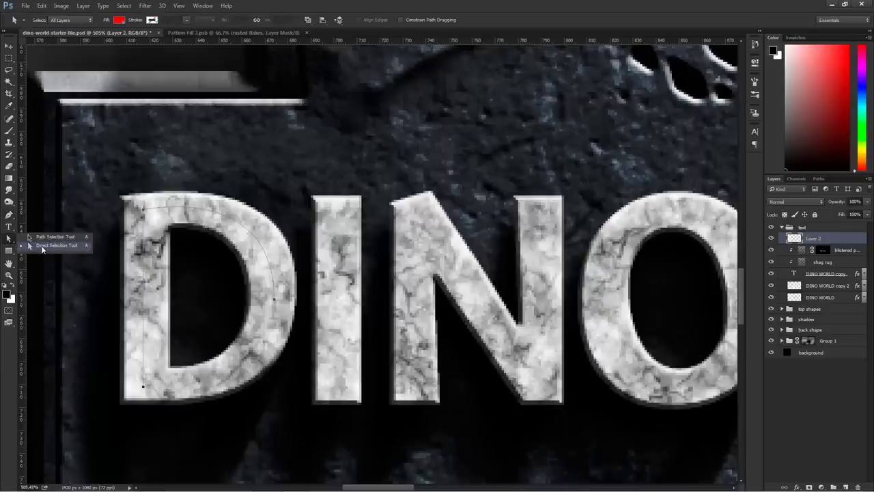
pyautogui.click(41, 246)
pyautogui.moveTo(275, 305); pyautogui.dragTo(274, 395)
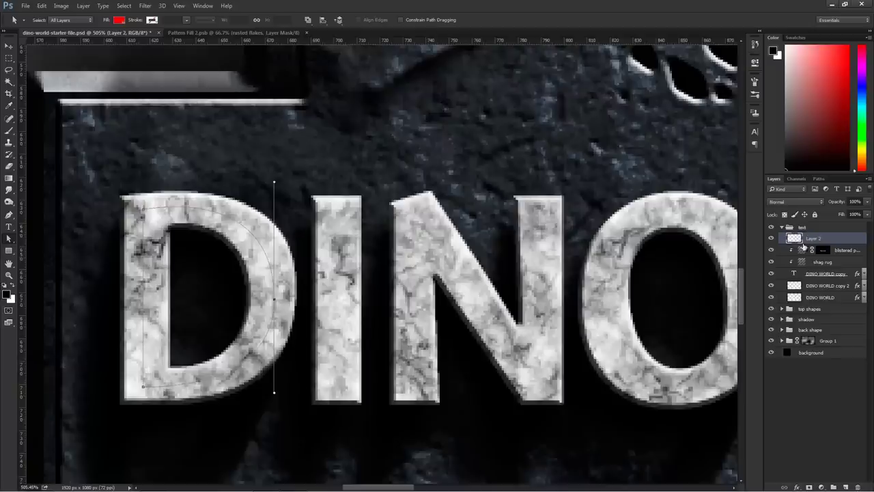
# Set the Brush to 4 px with about 85% hardness, and test it with a stroke across the letters that is undone
pyautogui.click(9, 130)
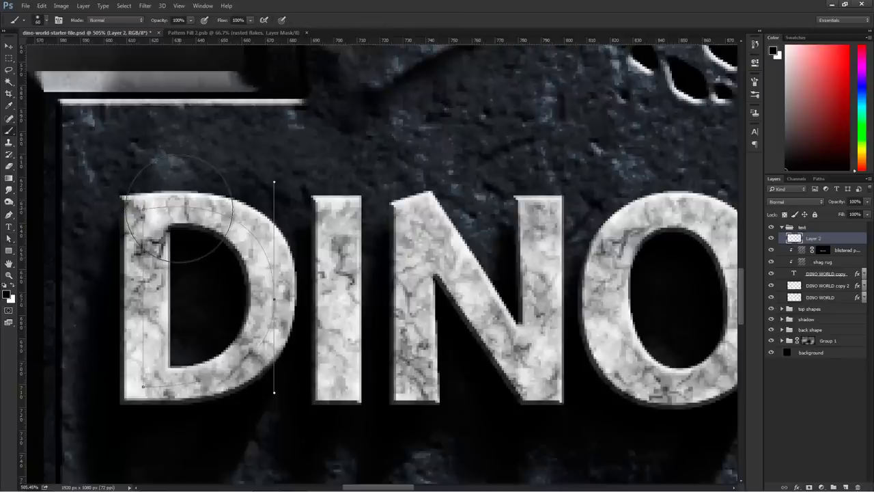
pyautogui.press('[')
pyautogui.press('[')
pyautogui.press('[')
pyautogui.press('[')
pyautogui.press('[')
pyautogui.press('[')
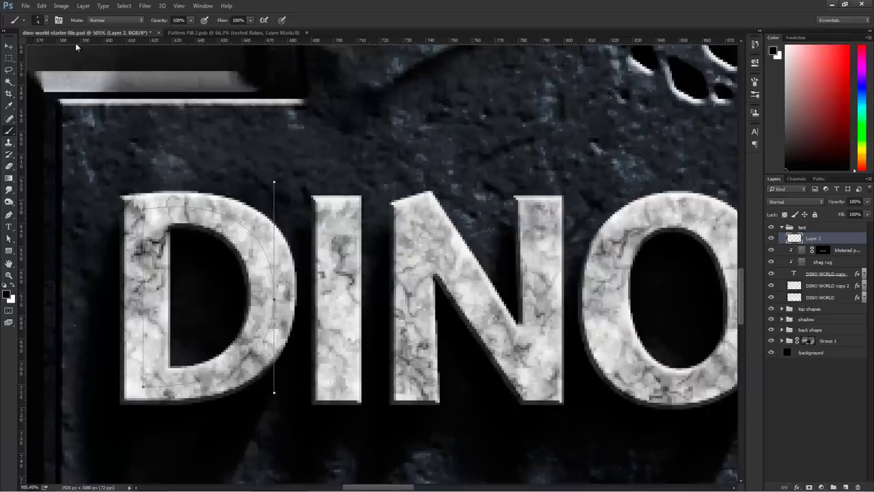
pyautogui.click(59, 21)
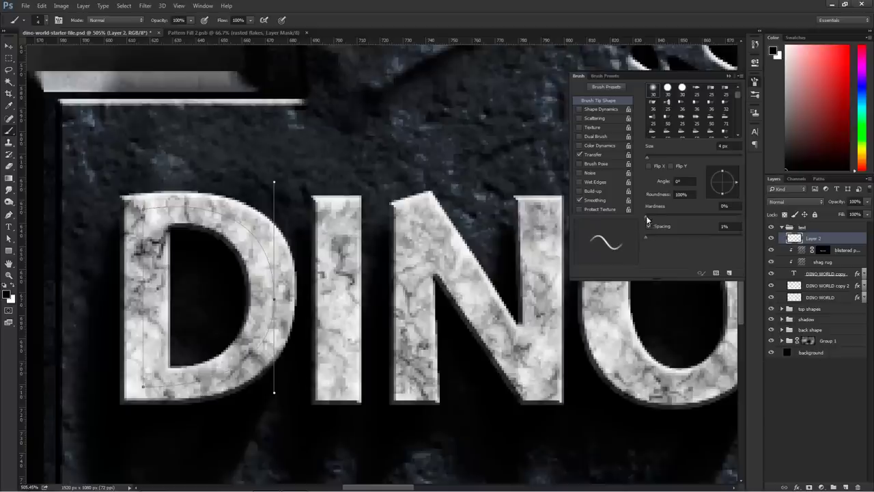
pyautogui.moveTo(646, 219)
pyautogui.mouseDown()
pyautogui.moveTo(737, 219)
pyautogui.moveTo(730, 220)
pyautogui.mouseUp()
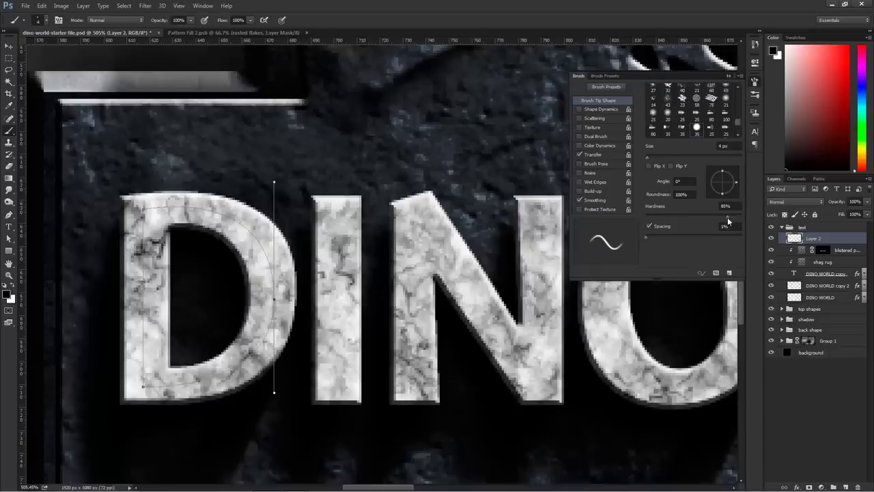
pyautogui.click(729, 76)
pyautogui.moveTo(277, 225)
pyautogui.mouseDown()
pyautogui.moveTo(379, 232)
pyautogui.moveTo(470, 286)
pyautogui.mouseUp()
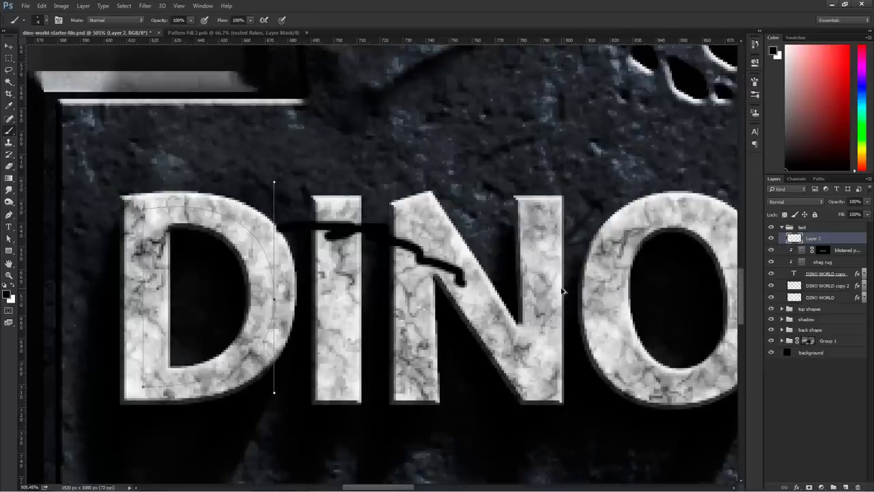
pyautogui.hotkey('ctrl', 'z')
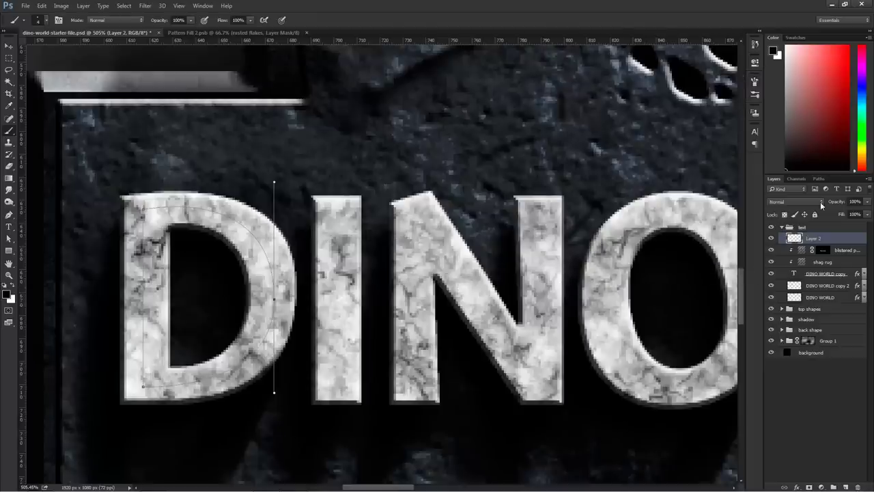
pyautogui.click(819, 180)
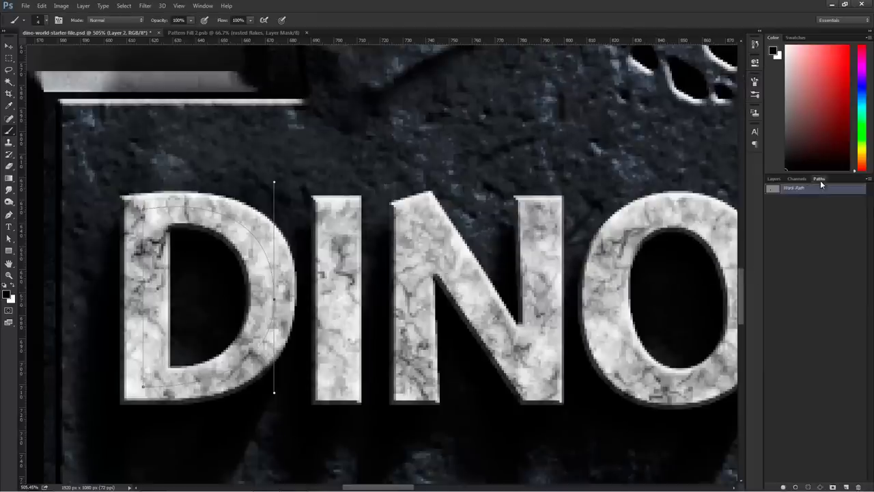
pyautogui.click(773, 179)
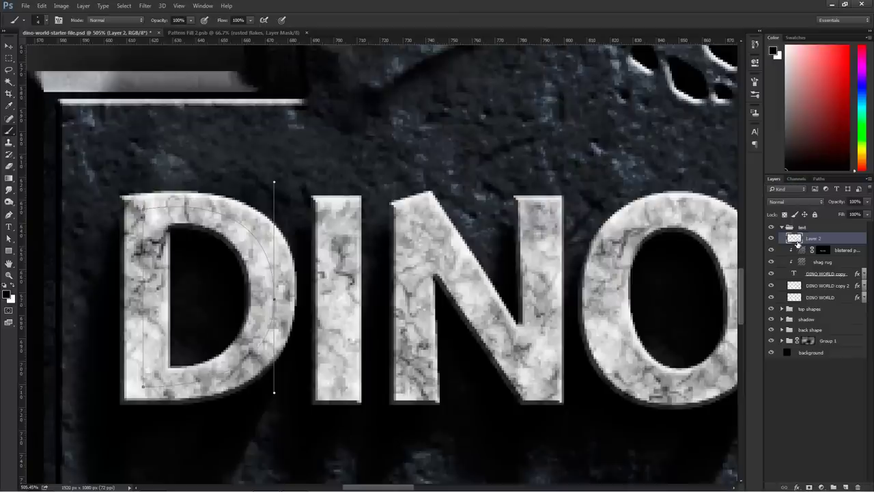
# Stroke the D path with the black 4 px Brush on Layer 2, hide the path outline and compare with the layer hidden
pyautogui.click(818, 179)
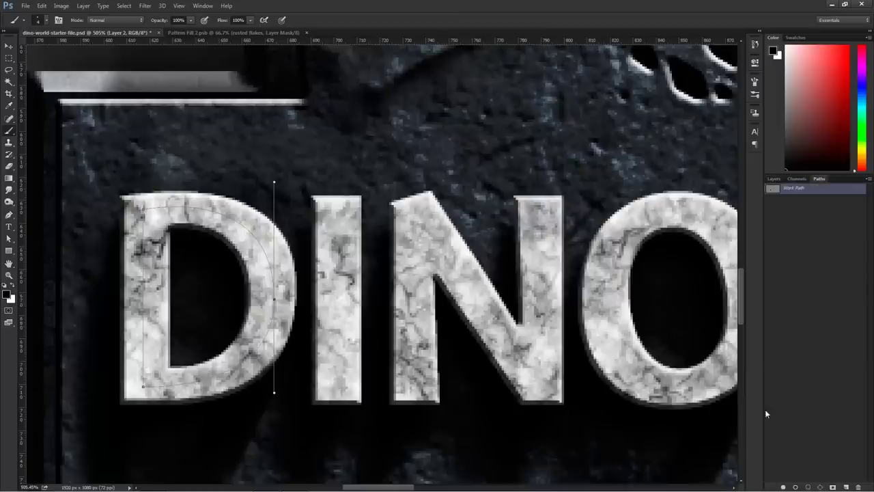
pyautogui.click(795, 488)
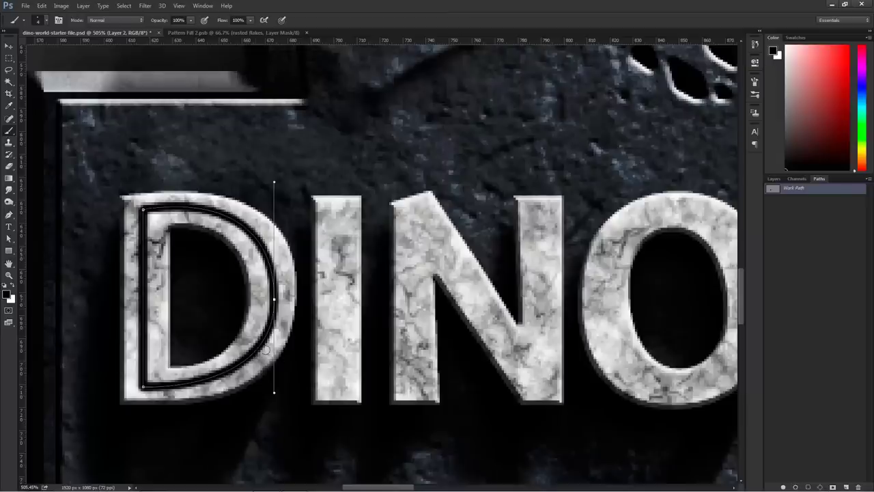
pyautogui.click(773, 179)
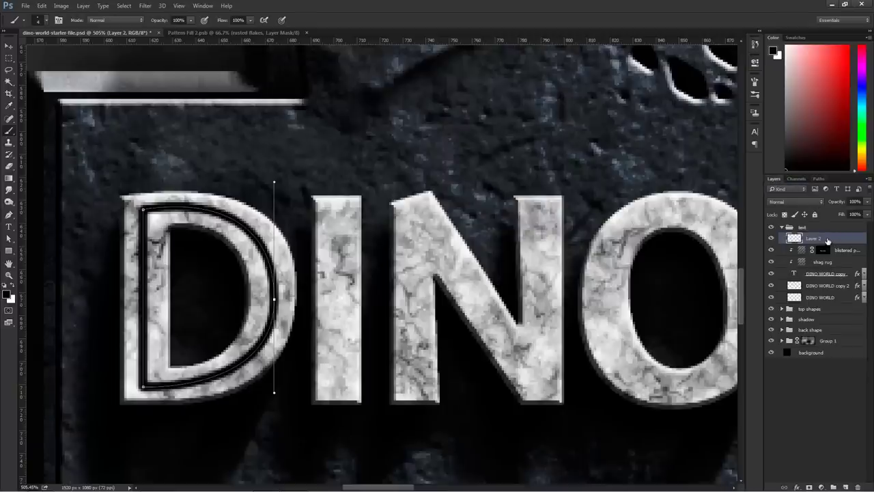
pyautogui.press('Return')
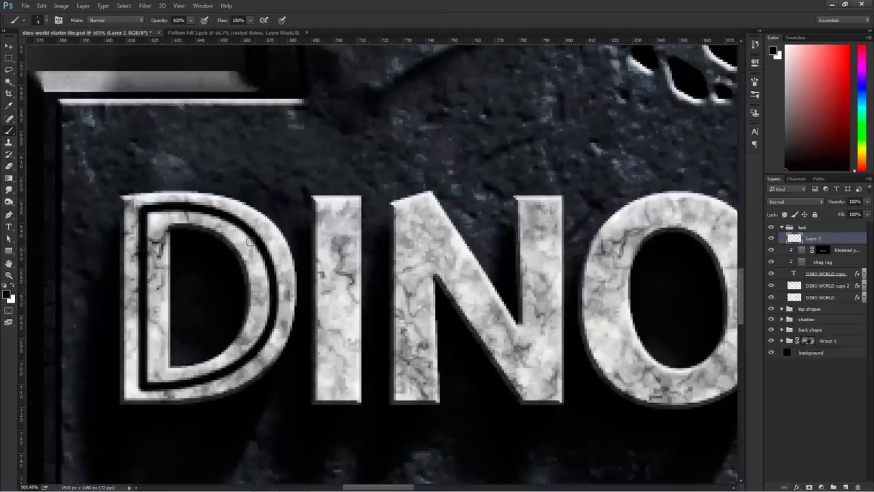
pyautogui.click(771, 238)
pyautogui.click(771, 238)
# Give Layer 2 a Bevel & Emboss in Emboss style with 11% depth, 0 px size, and highlight and shadow opacity at 100%
pyautogui.doubleClick(856, 238)
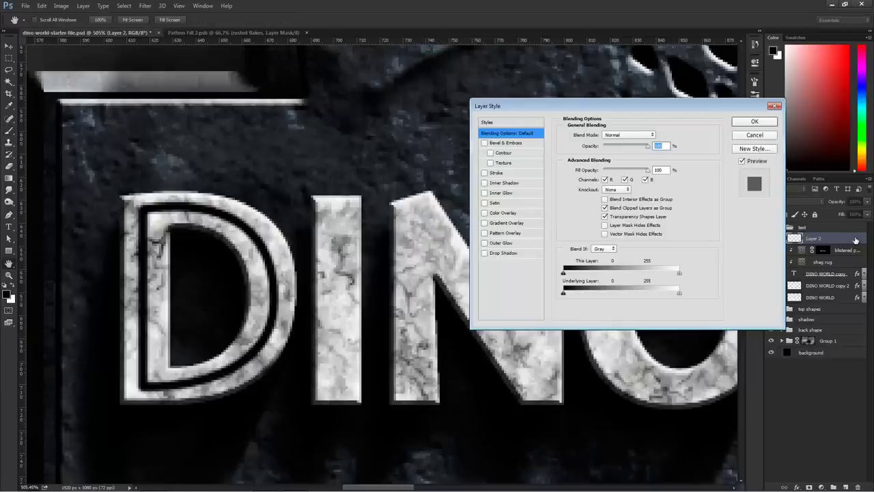
pyautogui.click(508, 143)
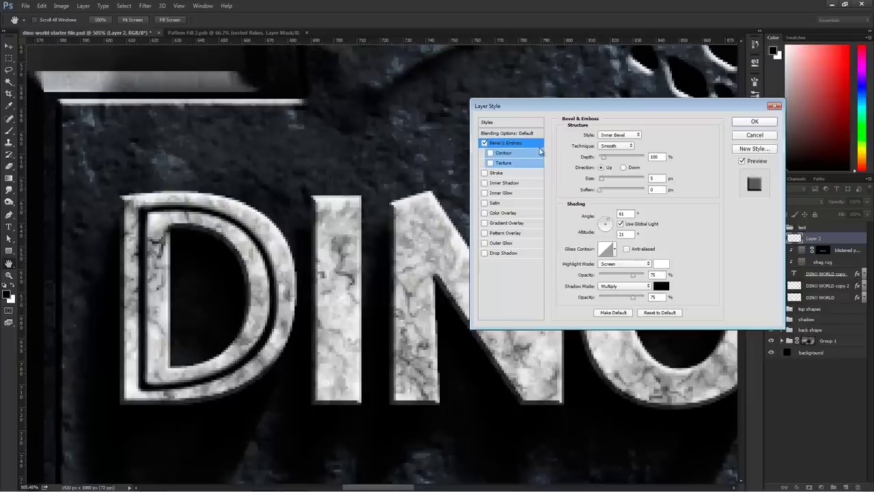
pyautogui.click(654, 156)
pyautogui.write('11')
pyautogui.click(620, 135)
pyautogui.click(618, 147)
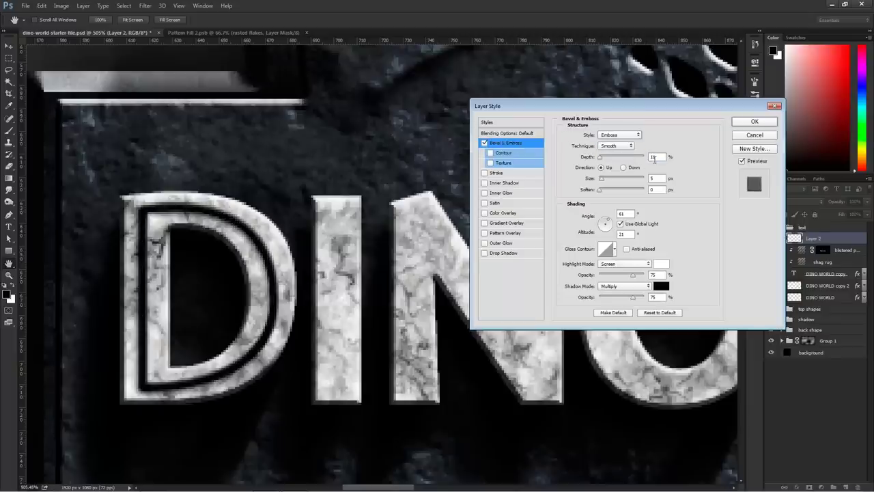
pyautogui.doubleClick(652, 178)
pyautogui.write('0')
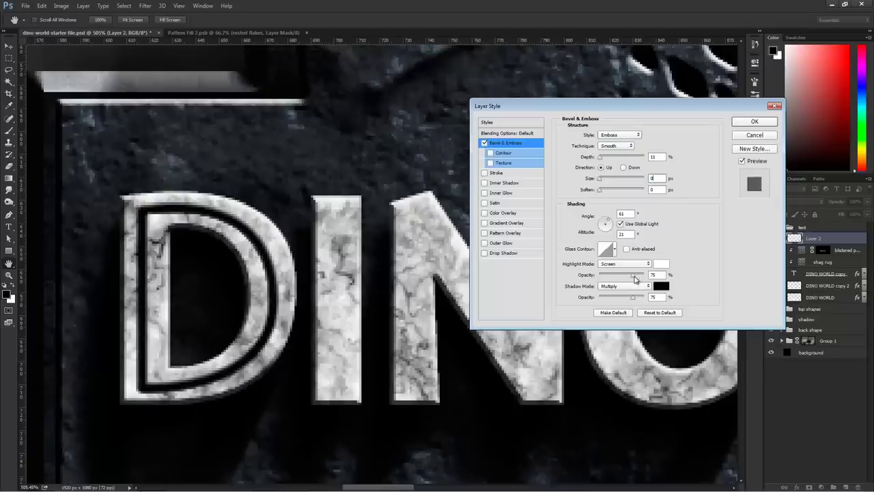
pyautogui.moveTo(631, 276); pyautogui.dragTo(643, 297)
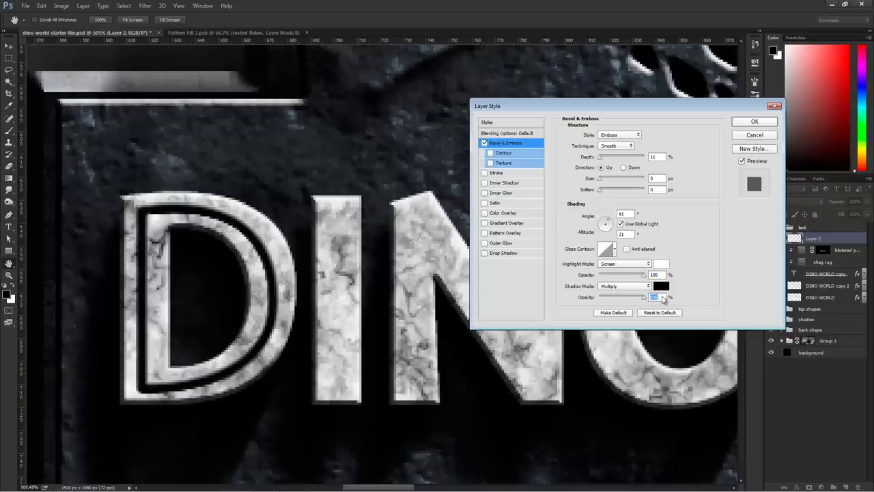
# Enable the bevel's Contour and Texture, choose a fine grainy pattern with +71% depth, and apply the layer style to Layer 2
pyautogui.click(499, 154)
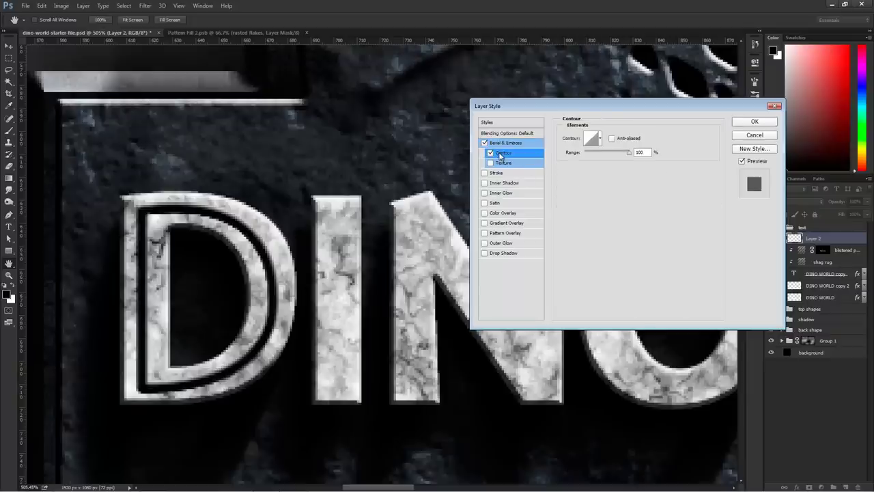
pyautogui.moveTo(622, 154); pyautogui.dragTo(646, 157)
pyautogui.click(502, 164)
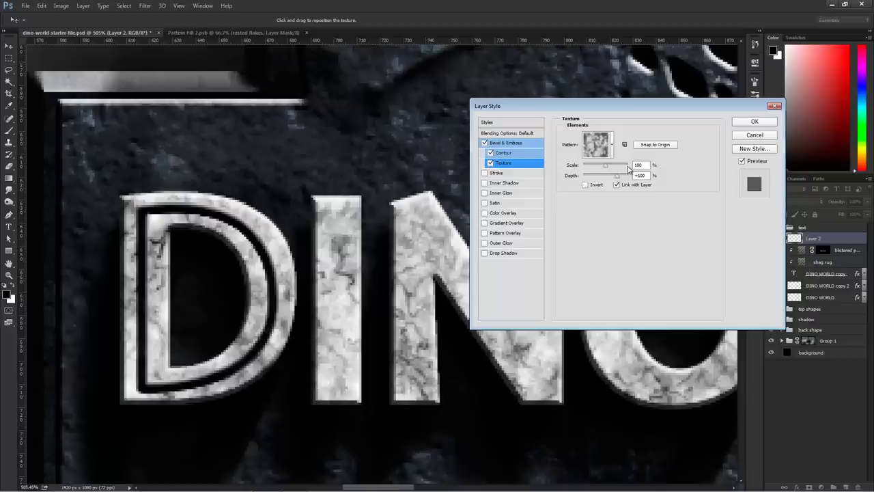
pyautogui.click(612, 145)
pyautogui.click(600, 203)
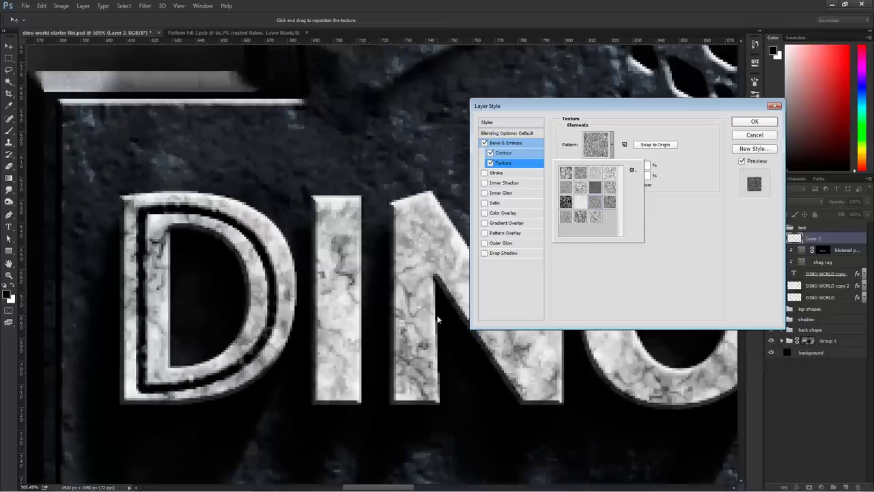
pyautogui.click(685, 189)
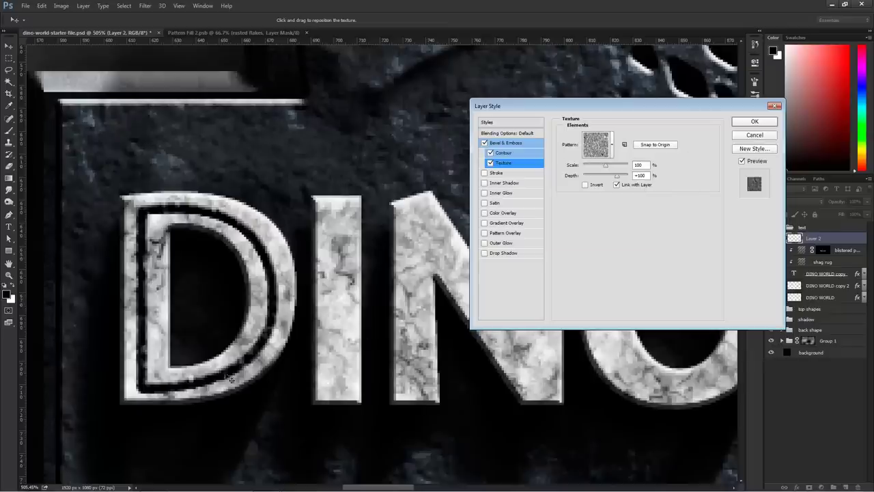
pyautogui.moveTo(619, 177); pyautogui.dragTo(613, 179)
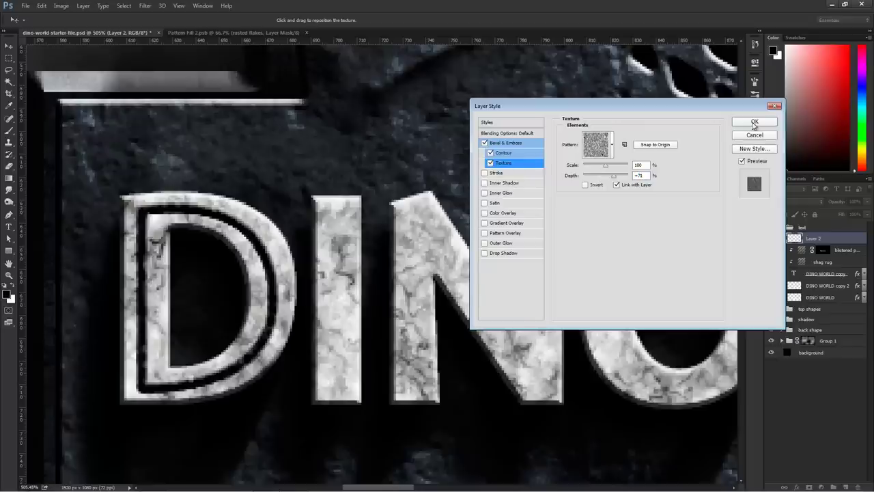
pyautogui.click(754, 123)
pyautogui.click(863, 238)
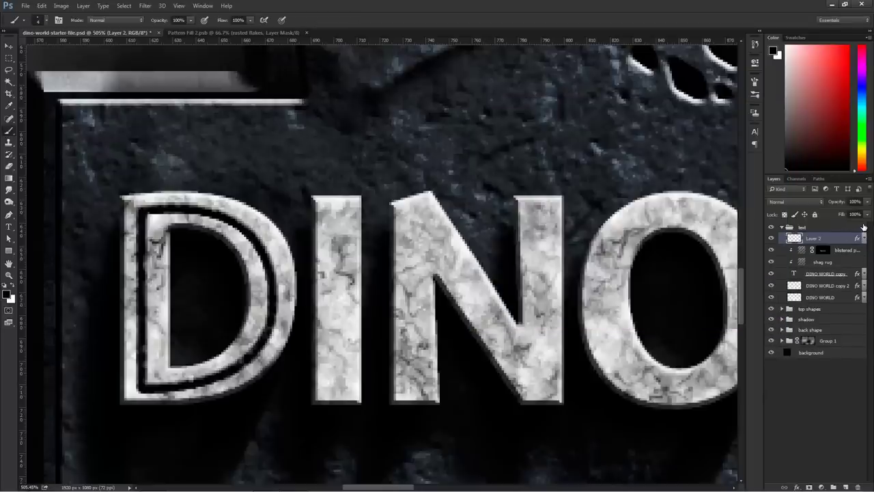
# Lower the opacity of the inner-line layer to about 85%
pyautogui.click(855, 201)
pyautogui.write('50')
pyautogui.press('Return')
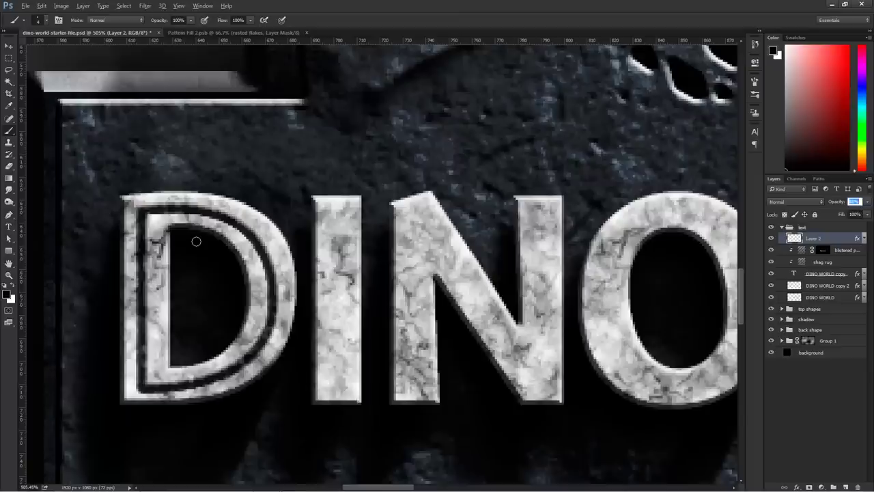
# Draw an open zigzag Pen tool path along the middle of the W's strokes in WORLD
pyautogui.doubleClick(10, 275)
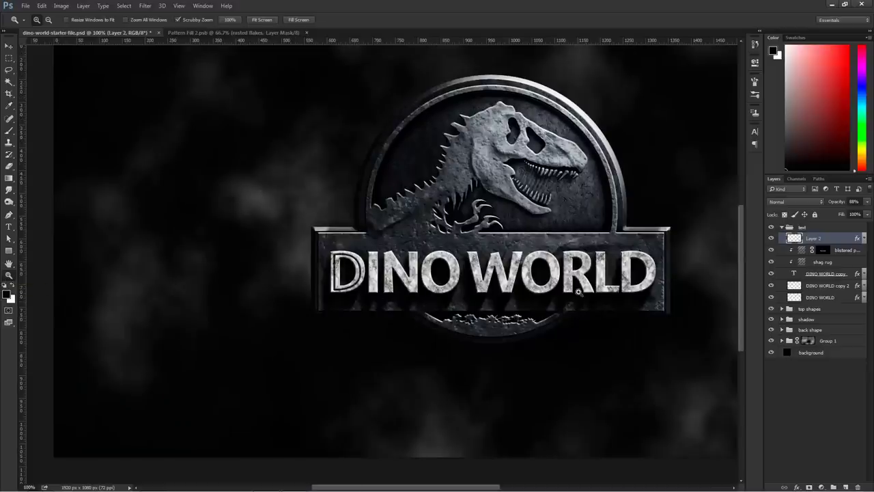
pyautogui.click(349, 274)
pyautogui.moveTo(349, 275); pyautogui.dragTo(298, 289)
pyautogui.moveTo(706, 300); pyautogui.dragTo(321, 307)
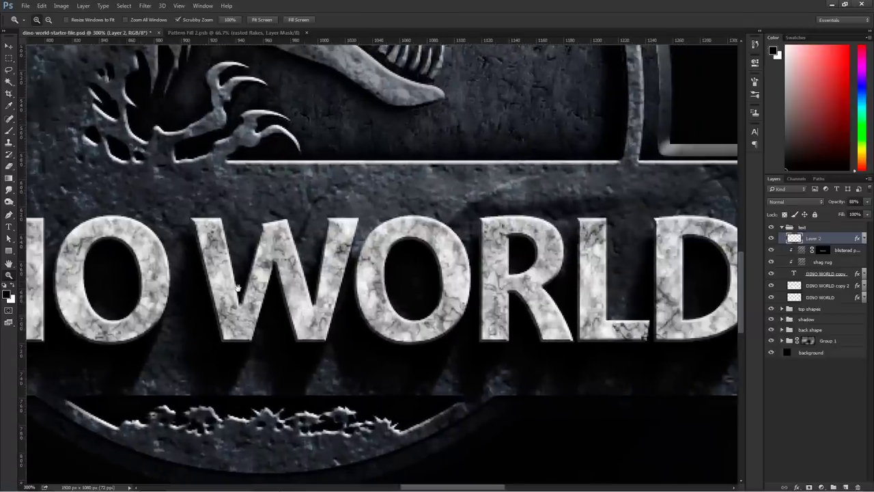
pyautogui.click(9, 215)
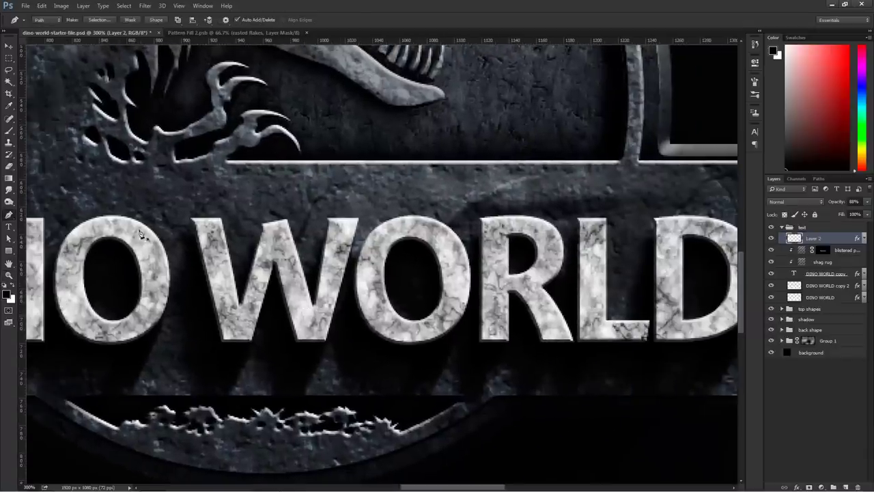
pyautogui.click(207, 228)
pyautogui.click(235, 335)
pyautogui.click(270, 272)
pyautogui.click(316, 334)
pyautogui.click(346, 227)
pyautogui.click(9, 239)
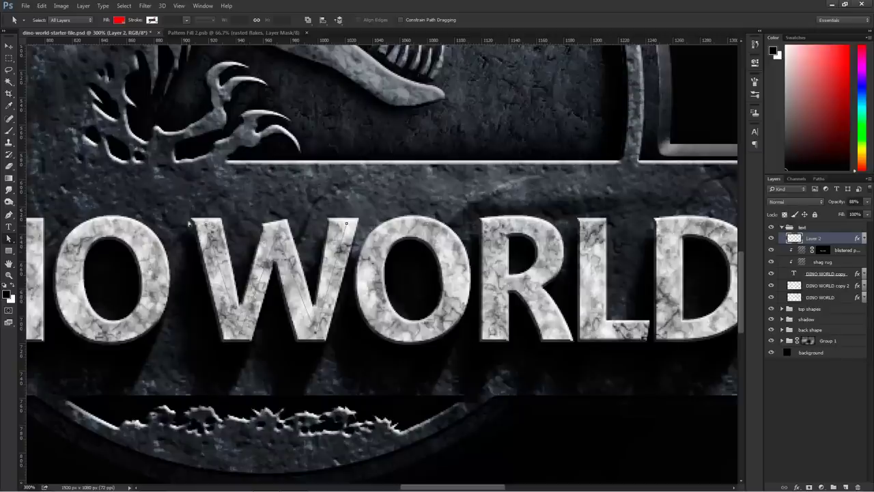
pyautogui.click(373, 380)
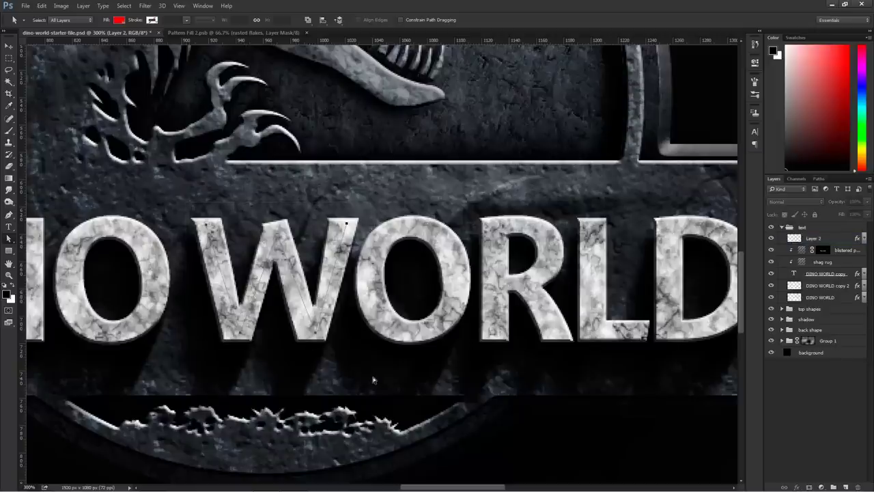
# Stroke the W path with the 4 px Brush on Layer 2, undoing a thin first stroke, and hide the path outline
pyautogui.click(818, 180)
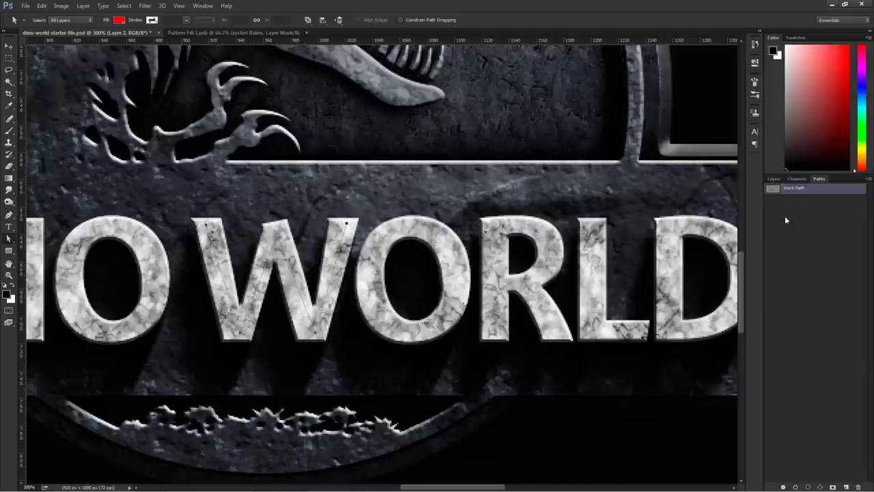
pyautogui.click(796, 487)
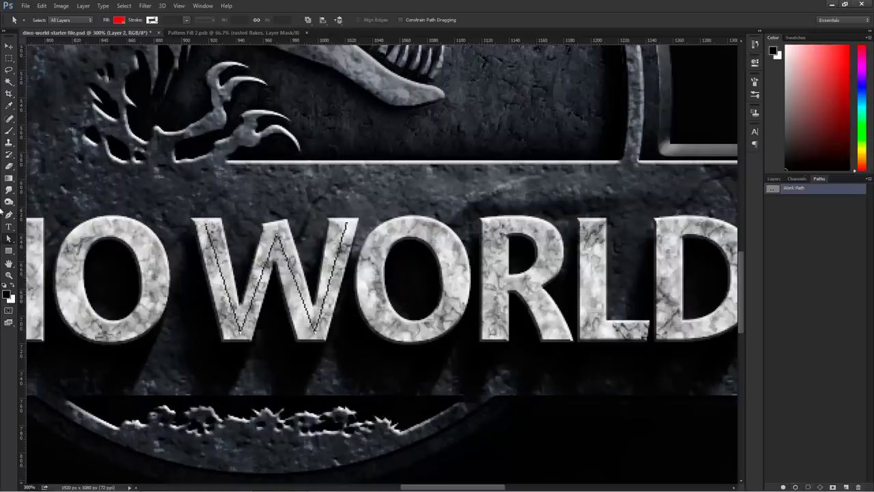
pyautogui.click(9, 130)
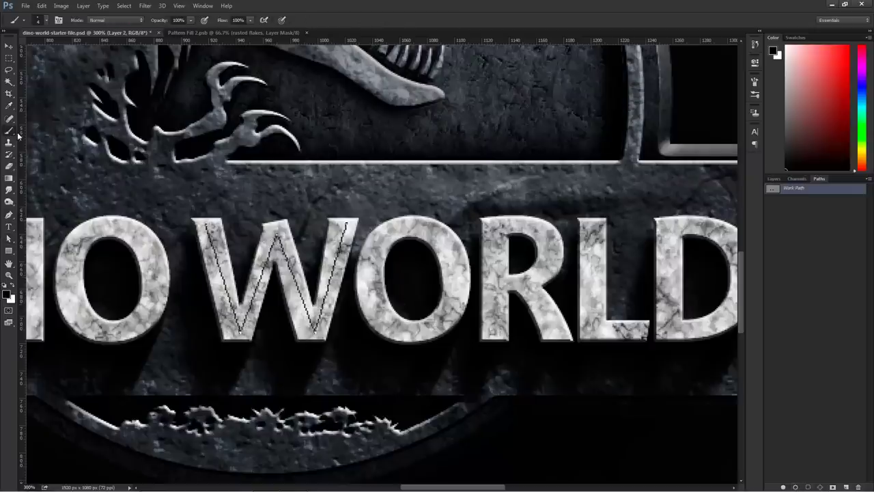
pyautogui.click(41, 6)
pyautogui.click(51, 15)
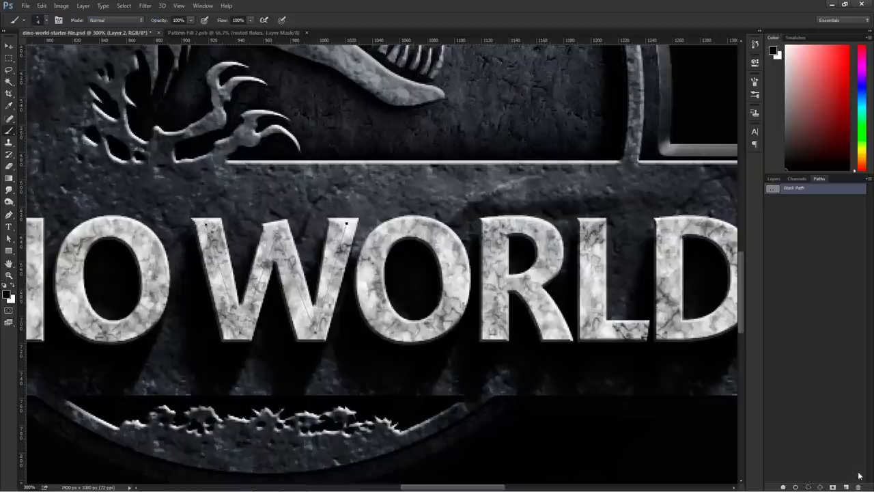
pyautogui.click(795, 487)
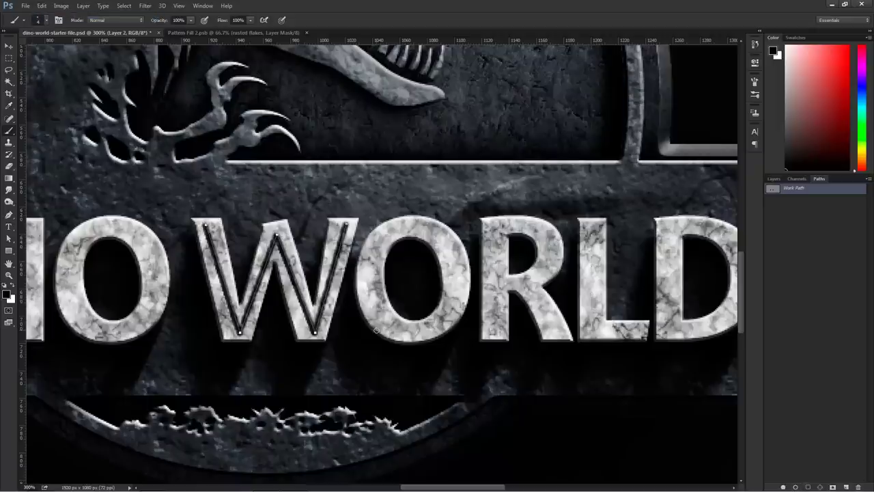
pyautogui.hotkey('ctrl', 'h')
pyautogui.hotkey('ctrl', ';')
pyautogui.hotkey('ctrl', ';')
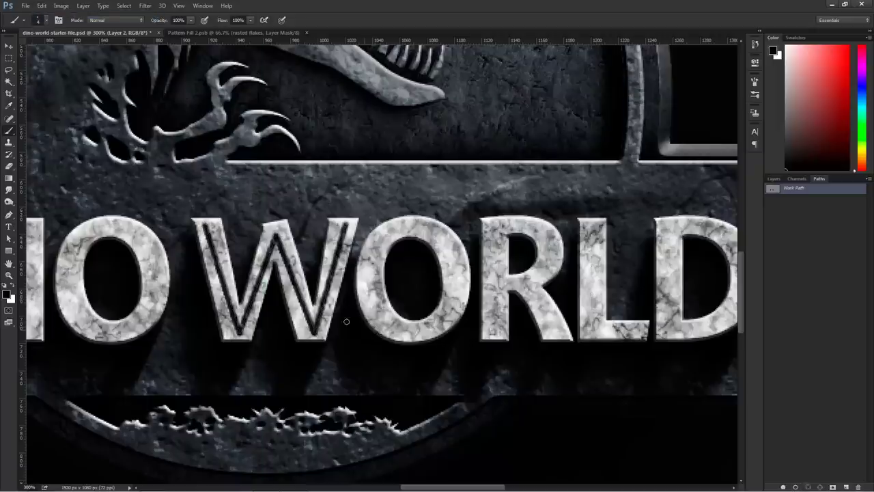
pyautogui.click(776, 179)
# Save the logo document with the whole lettering in view
pyautogui.scroll(-2, 342, 273)
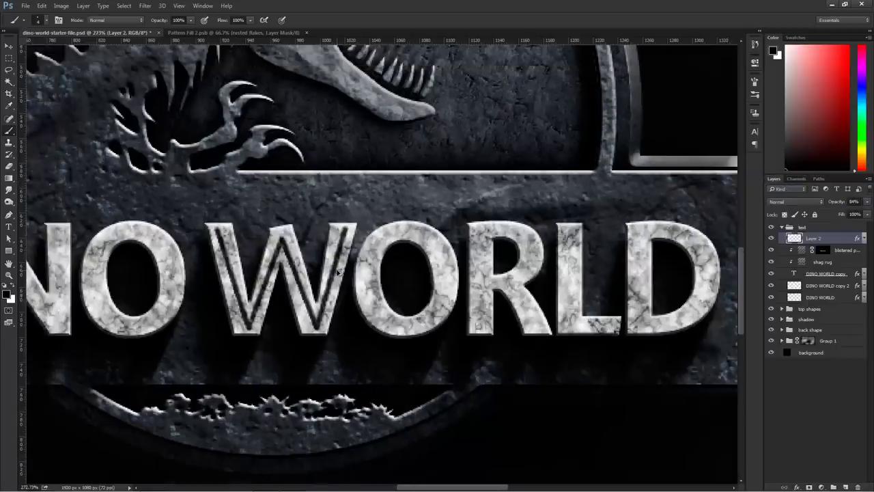
pyautogui.scroll(-3, 341, 273)
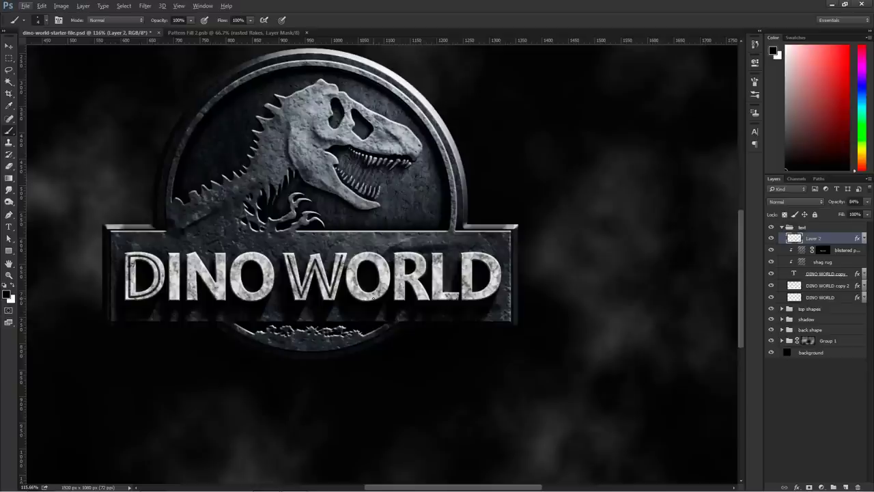
pyautogui.hotkey('ctrl', 's')
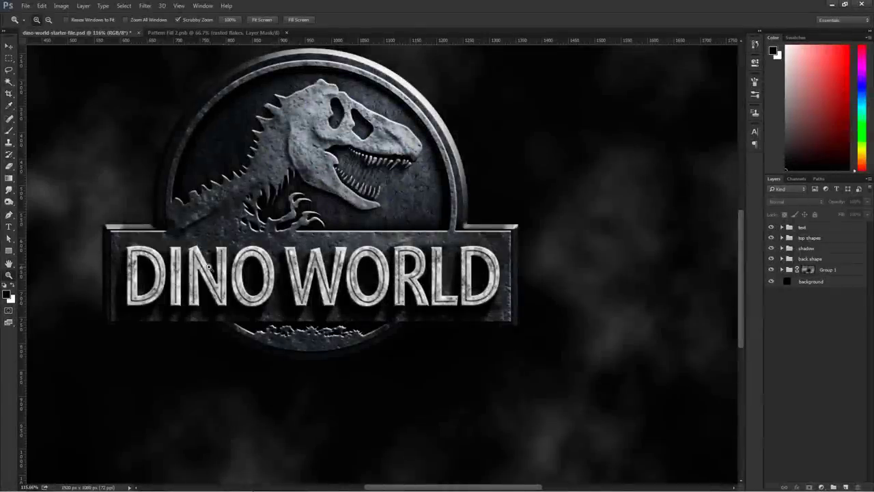
# Add a Color Lookup adjustment layer above the text group using the Crisp_Winter.look 3DLUT file
pyautogui.click(844, 227)
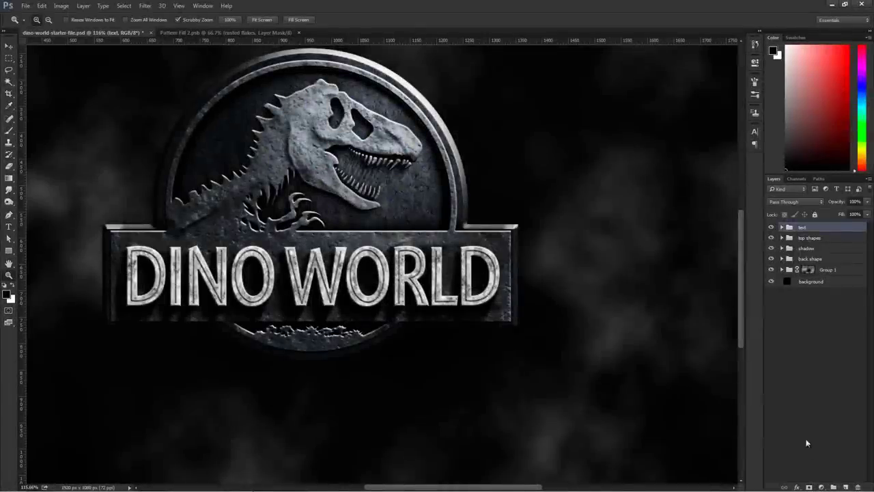
pyautogui.click(821, 486)
pyautogui.click(822, 422)
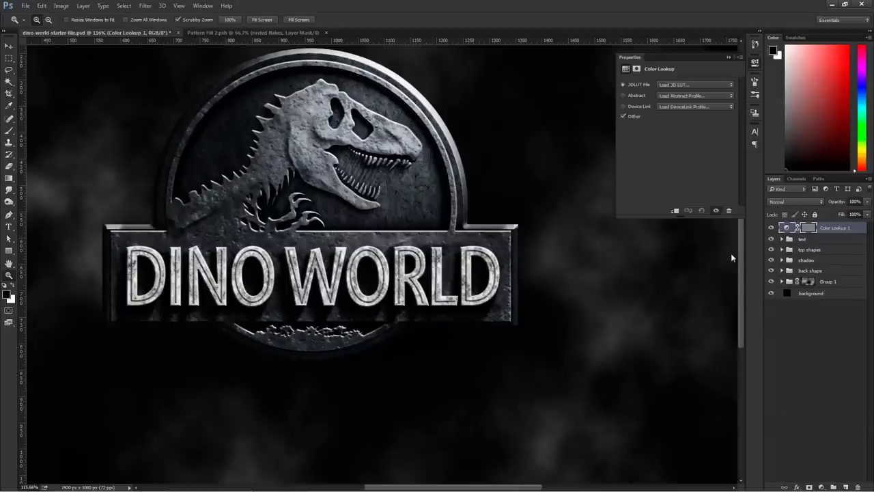
pyautogui.click(661, 85)
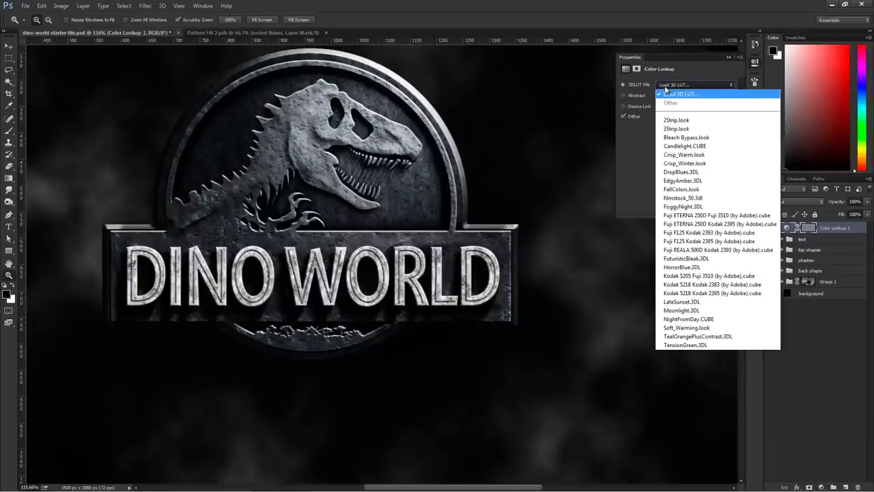
pyautogui.click(698, 164)
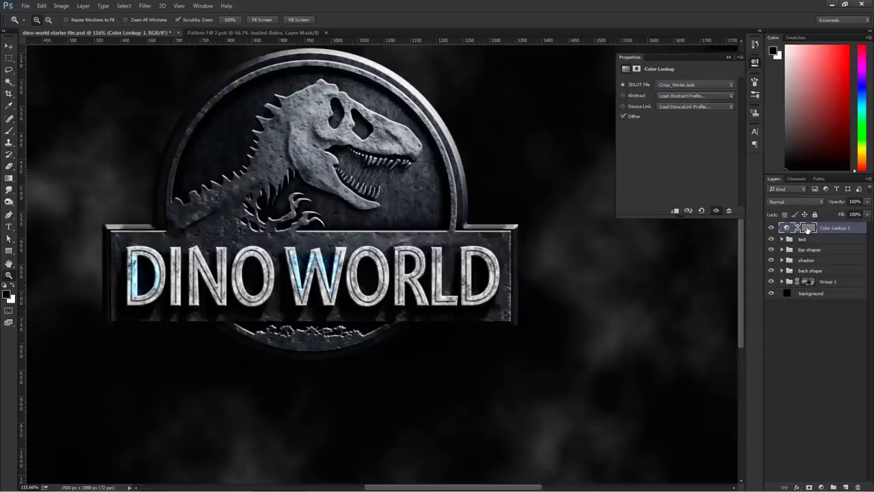
pyautogui.click(807, 229)
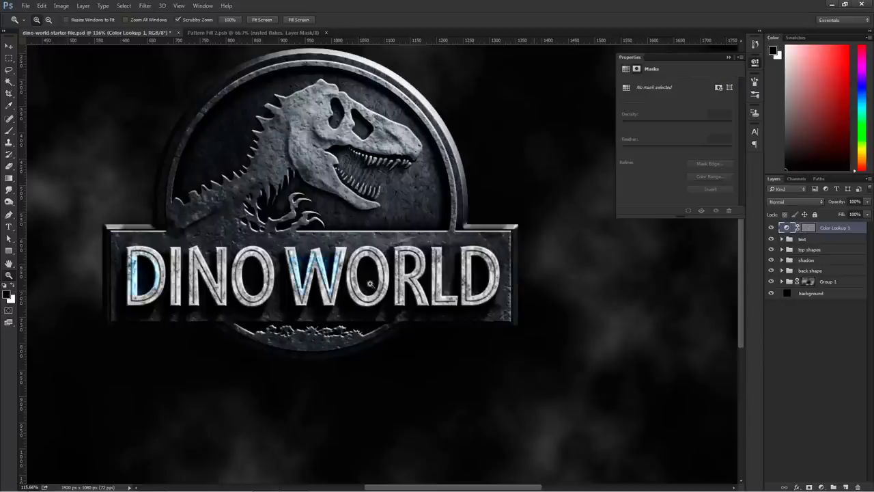
# Delete the Work Path and the Color Lookup 1 vector mask so the colour grade covers the whole image
pyautogui.click(819, 179)
pyautogui.click(802, 189)
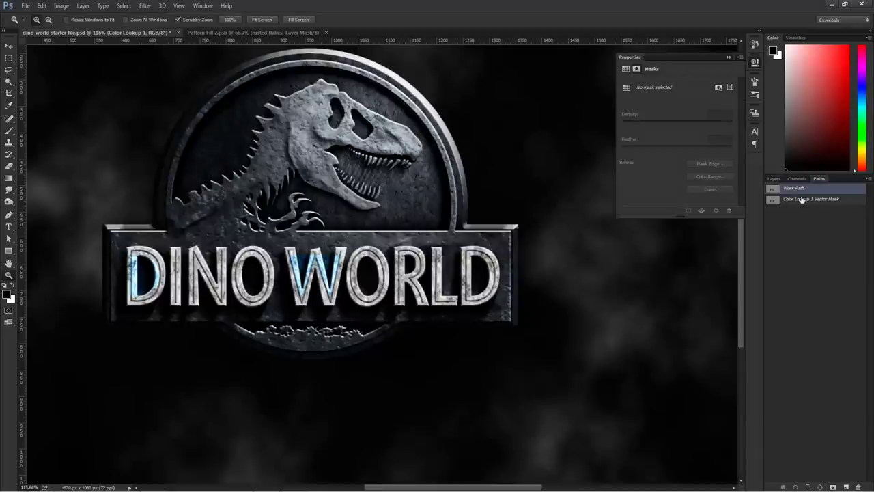
pyautogui.click(802, 199)
pyautogui.click(858, 486)
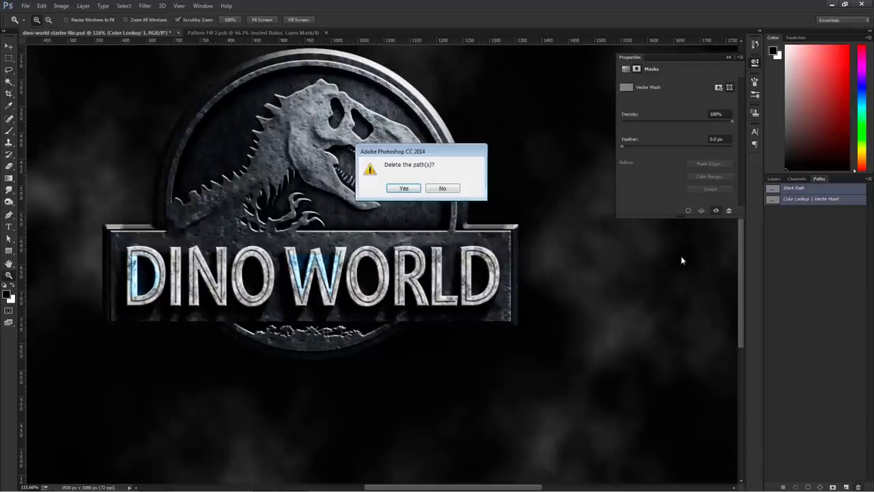
pyautogui.click(399, 194)
pyautogui.click(786, 177)
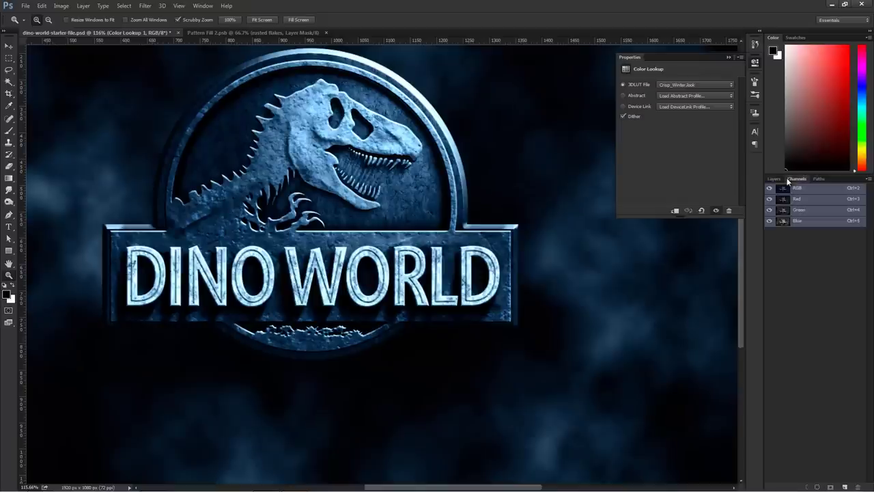
pyautogui.click(775, 178)
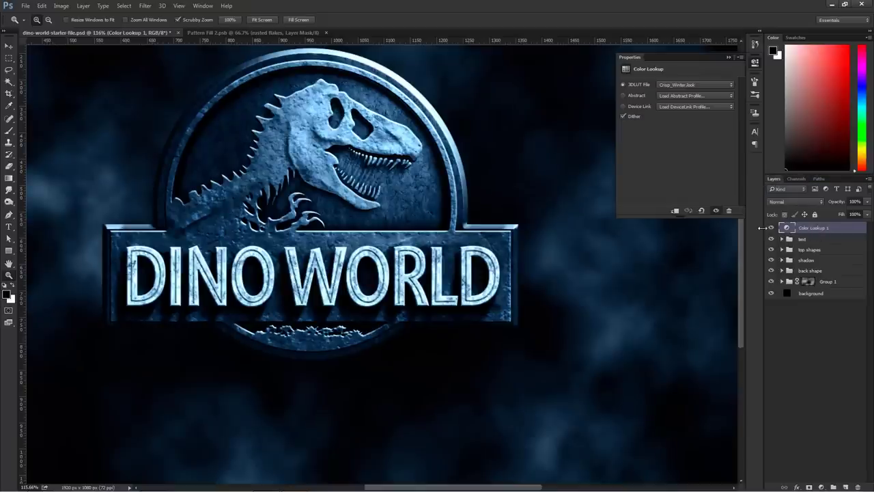
# Compare the logo with and without the Color Lookup 1 grade and lower that layer's opacity to 20%
pyautogui.click(771, 228)
pyautogui.click(771, 228)
pyautogui.click(729, 58)
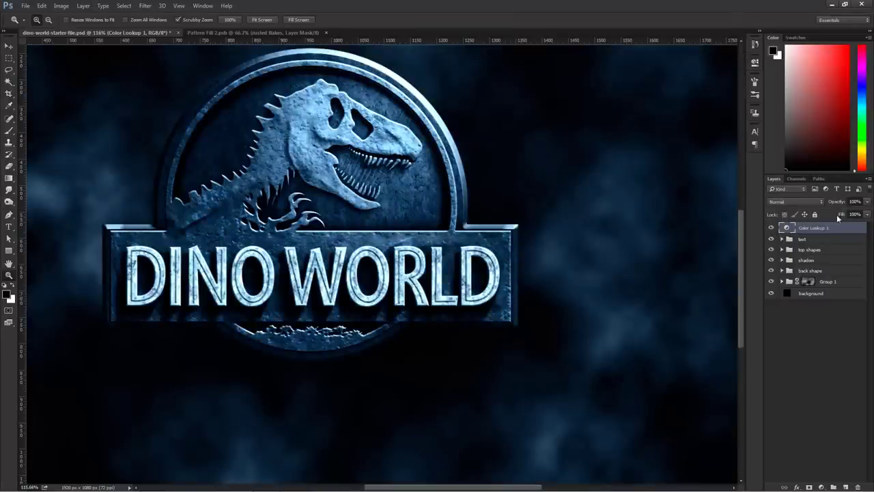
pyautogui.click(855, 202)
pyautogui.moveTo(868, 203); pyautogui.dragTo(827, 215)
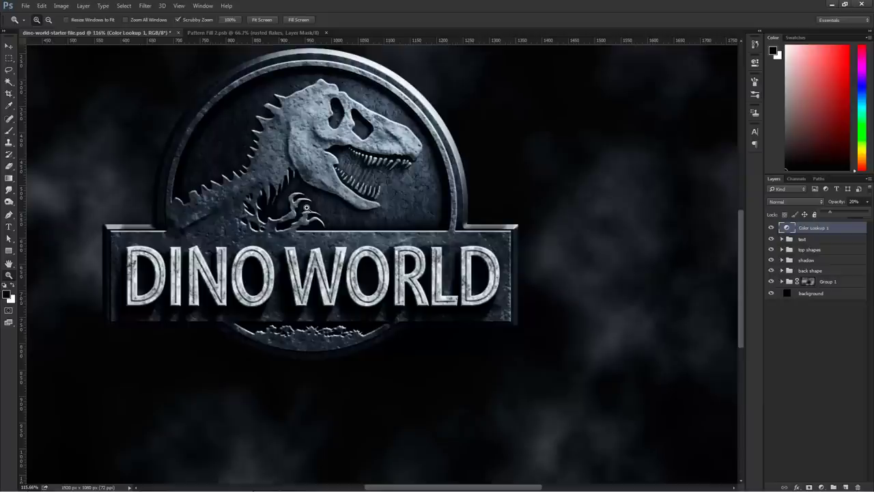
pyautogui.keyDown('alt'); pyautogui.click(320, 208); pyautogui.keyUp('alt')
pyautogui.keyDown('alt'); pyautogui.click(320, 208); pyautogui.keyUp('alt')
pyautogui.click(386, 265)
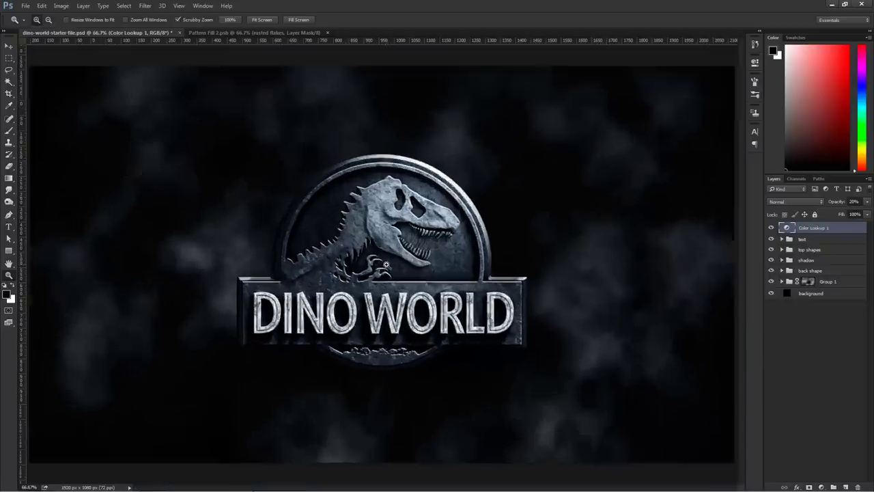
pyautogui.click(386, 265)
pyautogui.keyDown('alt'); pyautogui.click(386, 265); pyautogui.keyUp('alt')
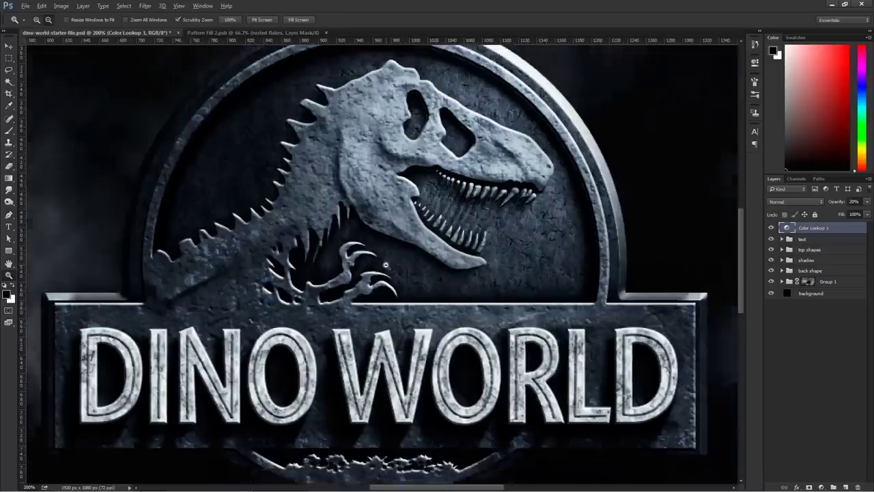
# Hide Color Lookup 1 and combine the text, top shapes, shadow and back shape groups into one group
pyautogui.click(772, 228)
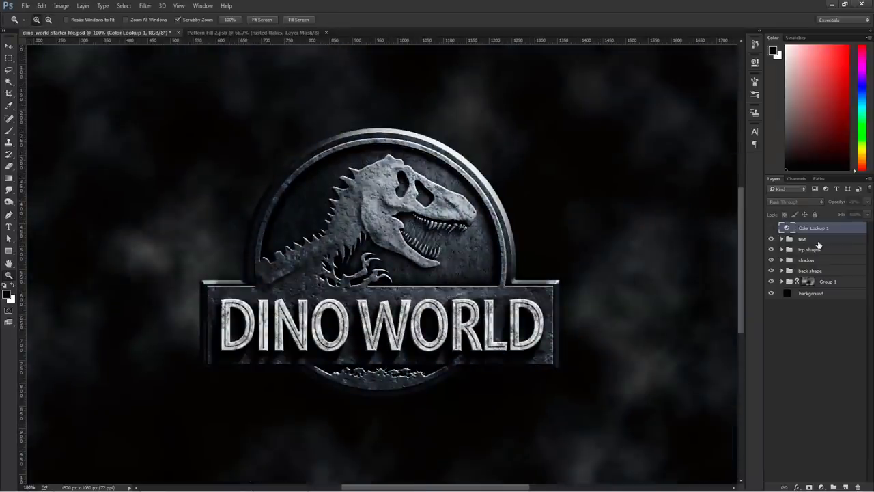
pyautogui.click(811, 240)
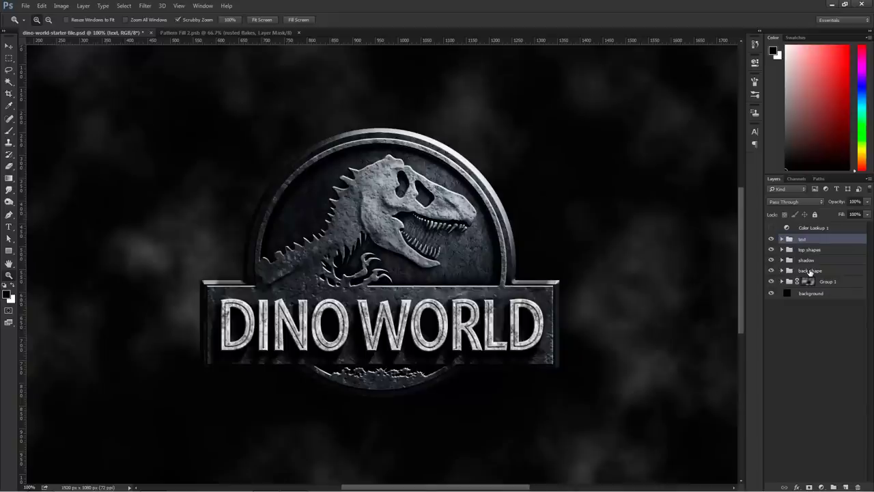
pyautogui.keyDown('shift'); pyautogui.click(812, 271); pyautogui.keyUp('shift')
pyautogui.hotkey('ctrl', 'g')
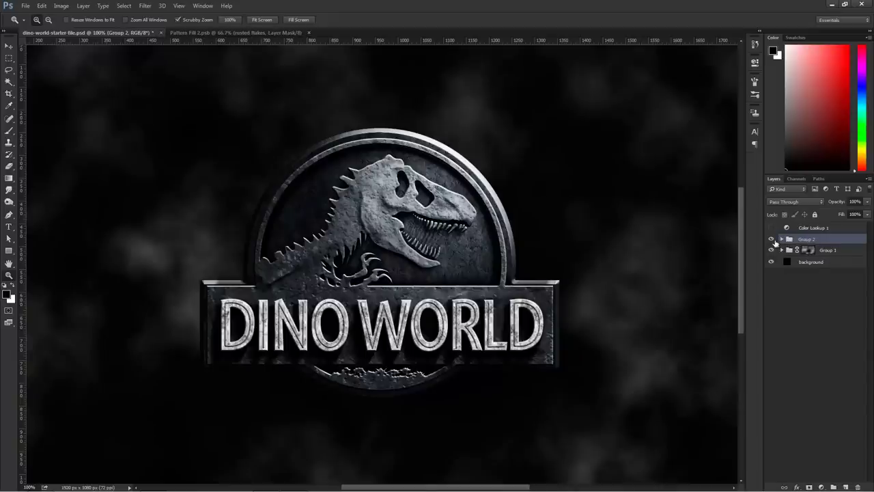
pyautogui.click(772, 240)
pyautogui.click(772, 240)
pyautogui.click(771, 240)
pyautogui.click(772, 240)
# Add a Curves adjustment layer above Group 2 with the curve pulled down to strongly darken the image
pyautogui.click(822, 487)
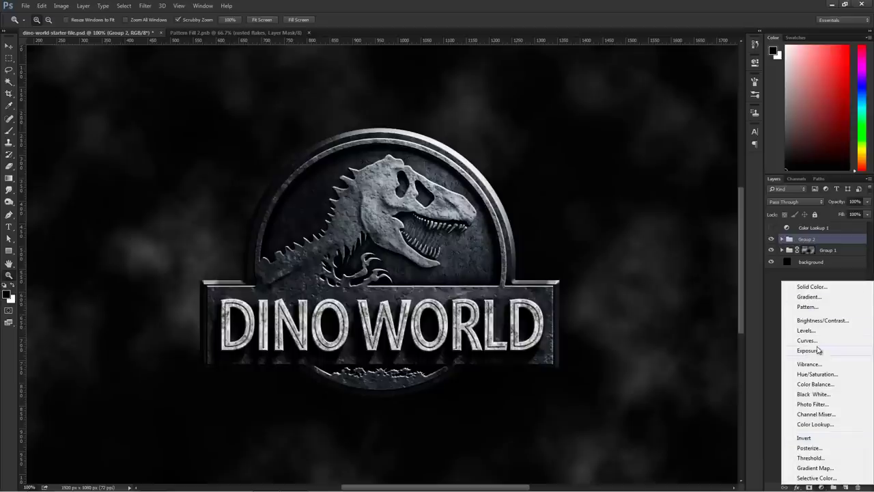
pyautogui.click(818, 348)
pyautogui.moveTo(687, 148); pyautogui.dragTo(701, 162)
pyautogui.click(728, 57)
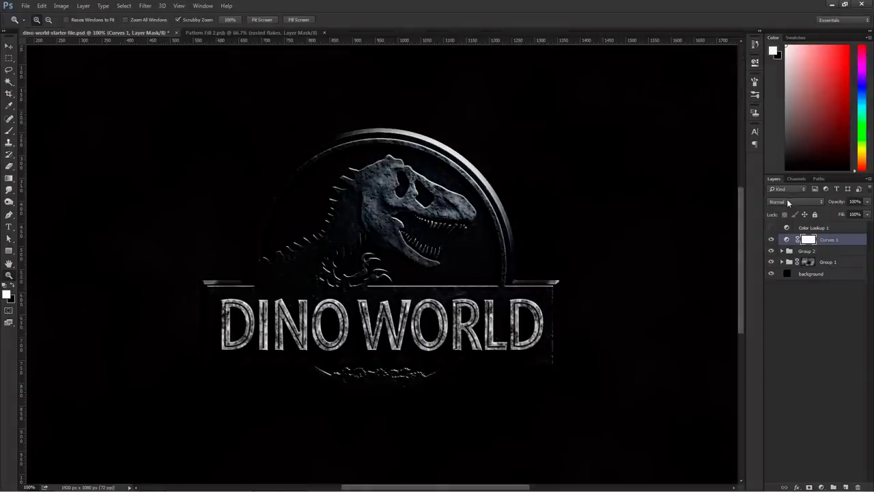
# Set the Curves 1 layer to Luminosity blending and invert its mask to black
pyautogui.click(792, 202)
pyautogui.click(784, 378)
pyautogui.hotkey('ctrl', 'i')
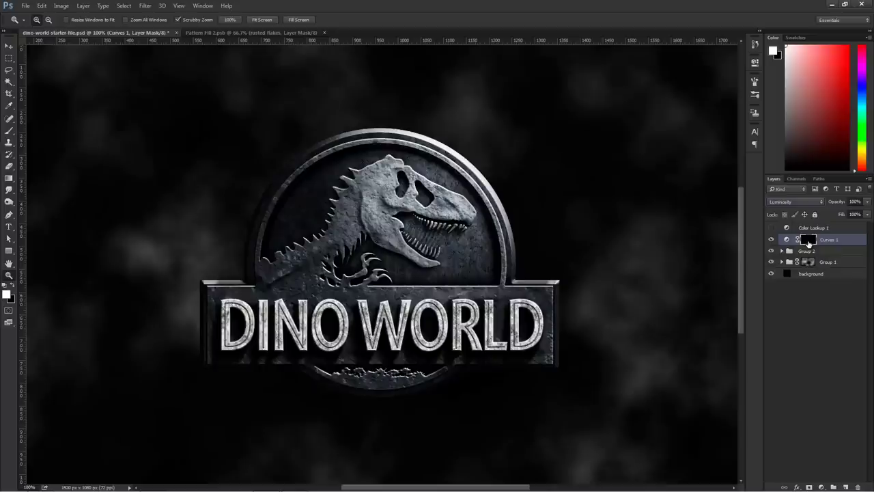
# Enlarge the Brush to a soft 600 px tip with 0% hardness, undoing a trial stroke on the Curves 1 mask
pyautogui.press('b')
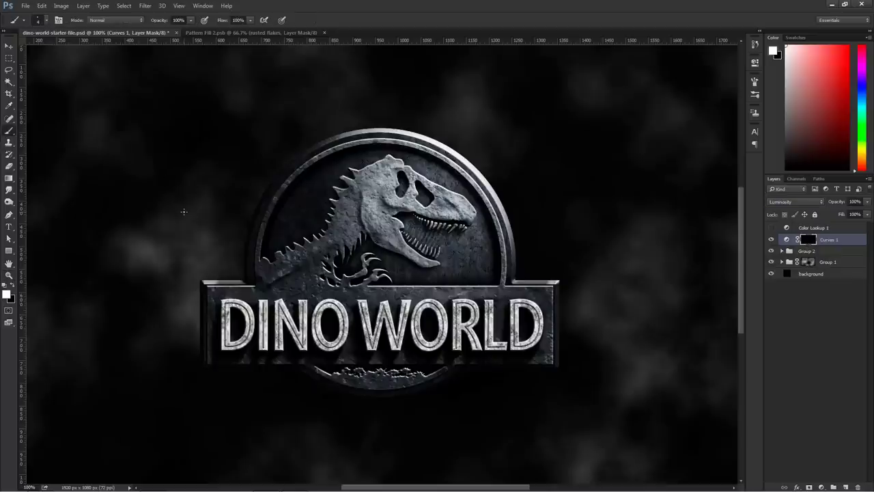
pyautogui.press(']')
pyautogui.press(']')
pyautogui.press(']')
pyautogui.press(']')
pyautogui.press(']')
pyautogui.press(']')
pyautogui.press(']')
pyautogui.press(']')
pyautogui.press(']')
pyautogui.press(']')
pyautogui.press(']')
pyautogui.press(']')
pyautogui.press(']')
pyautogui.press(']')
pyautogui.press(']')
pyautogui.press(']')
pyautogui.press(']')
pyautogui.press(']')
pyautogui.press(']')
pyautogui.press(']')
pyautogui.click(239, 345)
pyautogui.moveTo(239, 345)
pyautogui.mouseDown()
pyautogui.moveTo(402, 411)
pyautogui.moveTo(276, 374)
pyautogui.moveTo(177, 259)
pyautogui.moveTo(354, 309)
pyautogui.moveTo(270, 263)
pyautogui.mouseUp()
pyautogui.hotkey('ctrl', 'z')
pyautogui.click(48, 21)
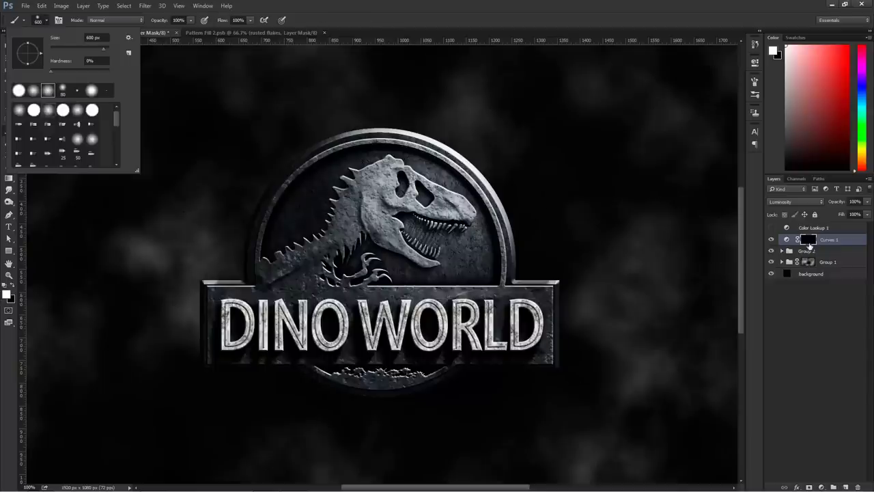
# Clip the Curves 1 layer to Group 2 and rename the group as logo
pyautogui.keyDown('alt'); pyautogui.click(788, 244); pyautogui.keyUp('alt')
pyautogui.doubleClick(806, 250)
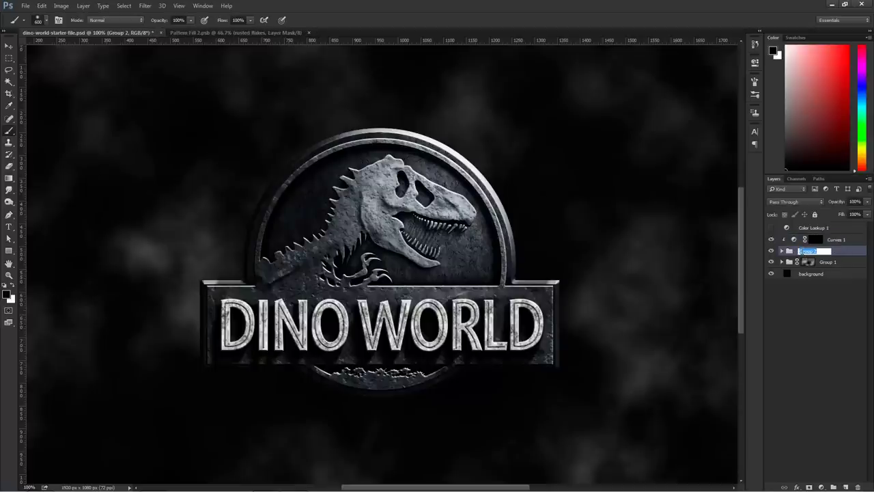
pyautogui.write('L')
pyautogui.press('Return')
pyautogui.click(771, 240)
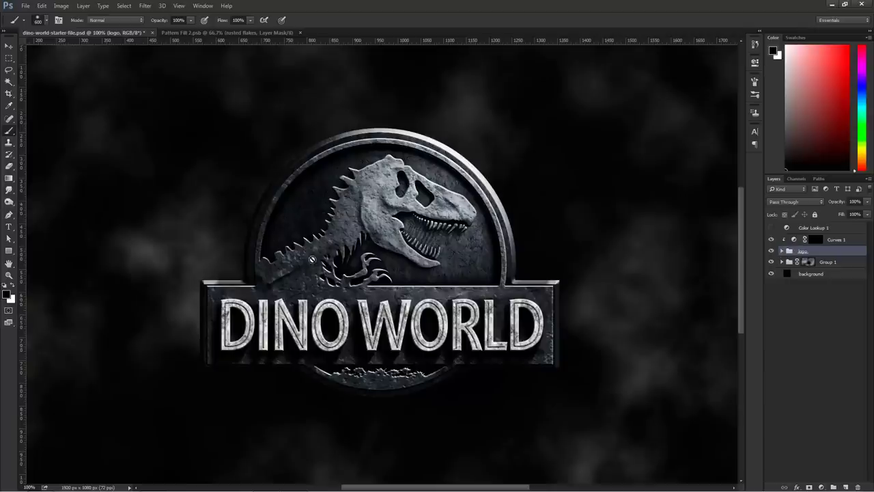
# Paint white on the Curves 1 mask over the logo's lower-left area and lower the layer's opacity to about 18%
pyautogui.click(816, 240)
pyautogui.press('x')
pyautogui.moveTo(333, 437)
pyautogui.mouseDown()
pyautogui.moveTo(112, 296)
pyautogui.moveTo(264, 409)
pyautogui.moveTo(439, 421)
pyautogui.moveTo(239, 330)
pyautogui.moveTo(204, 118)
pyautogui.mouseUp()
pyautogui.click(869, 202)
pyautogui.moveTo(867, 212); pyautogui.dragTo(829, 211)
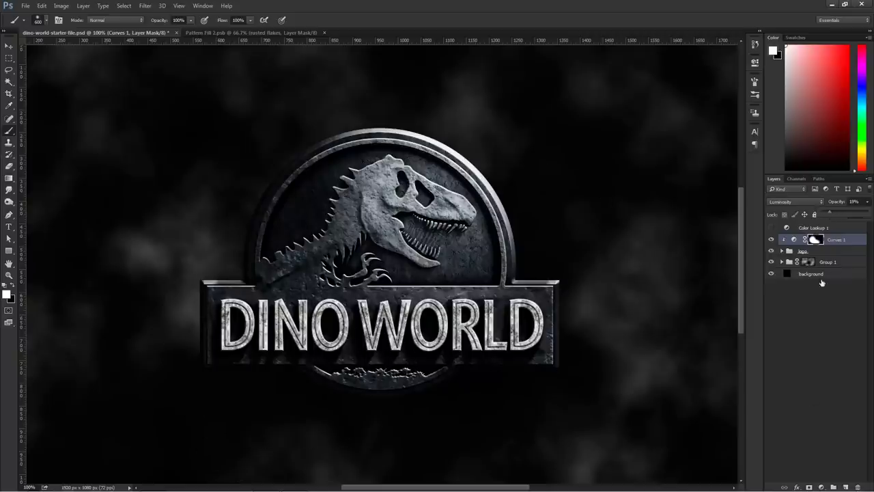
# Add a brightening Curves adjustment layer clipped to the logo group and invert its mask to black
pyautogui.click(821, 486)
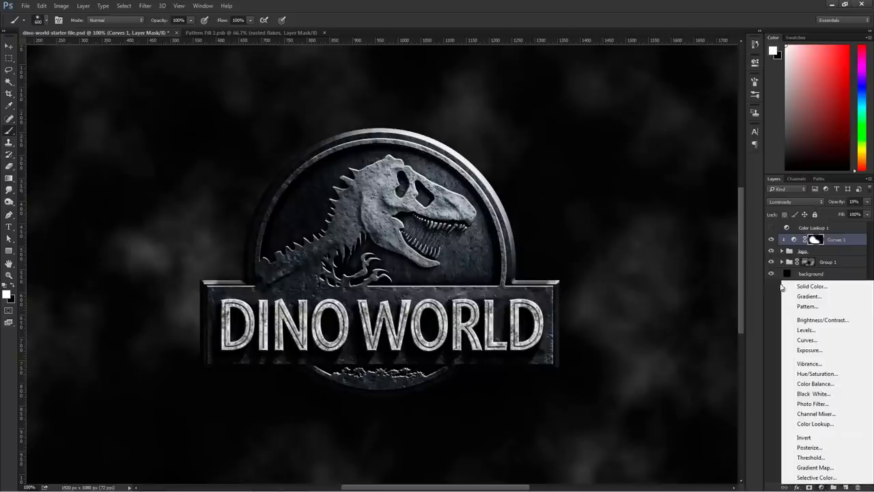
pyautogui.click(819, 343)
pyautogui.moveTo(688, 156); pyautogui.dragTo(669, 142)
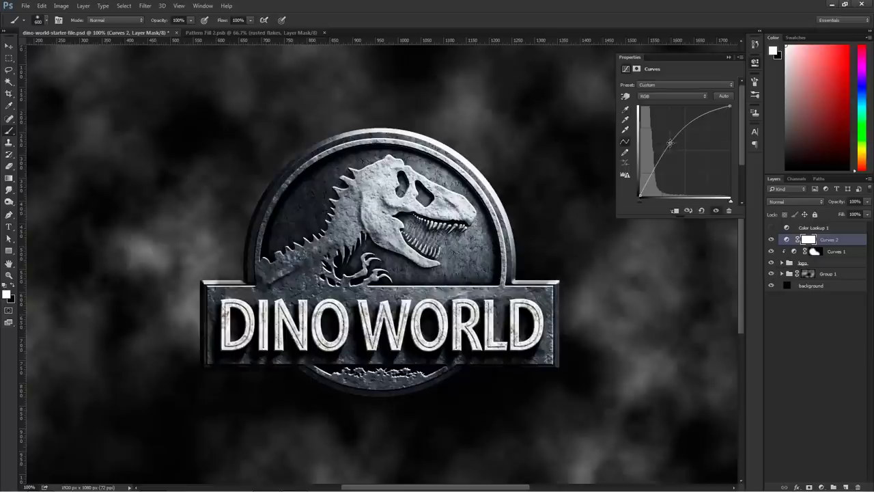
pyautogui.click(729, 59)
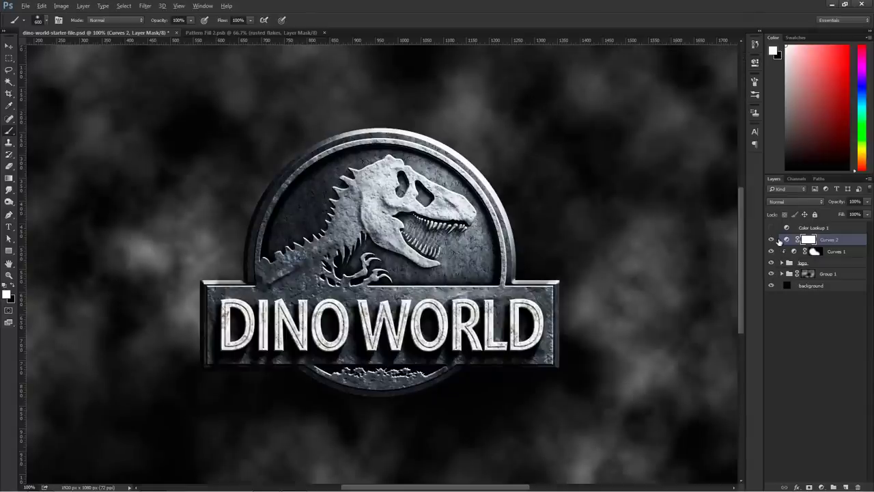
pyautogui.keyDown('alt'); pyautogui.click(786, 242); pyautogui.keyUp('alt')
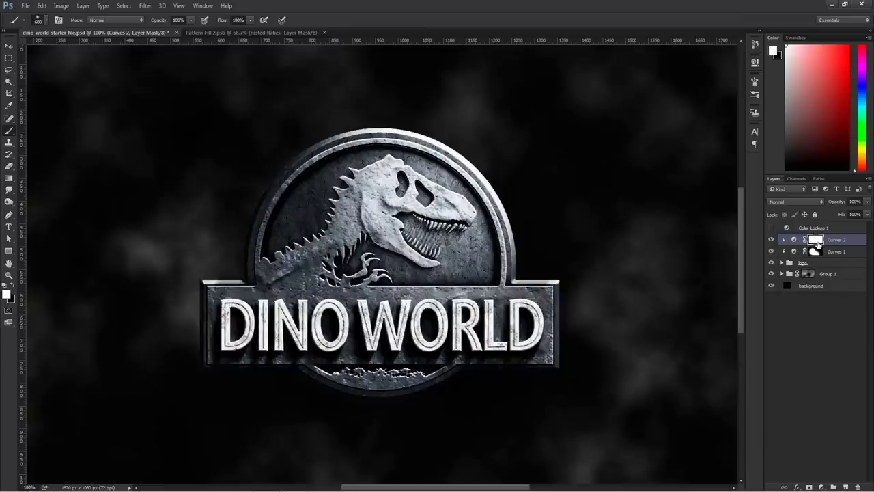
pyautogui.hotkey('ctrl', 'i')
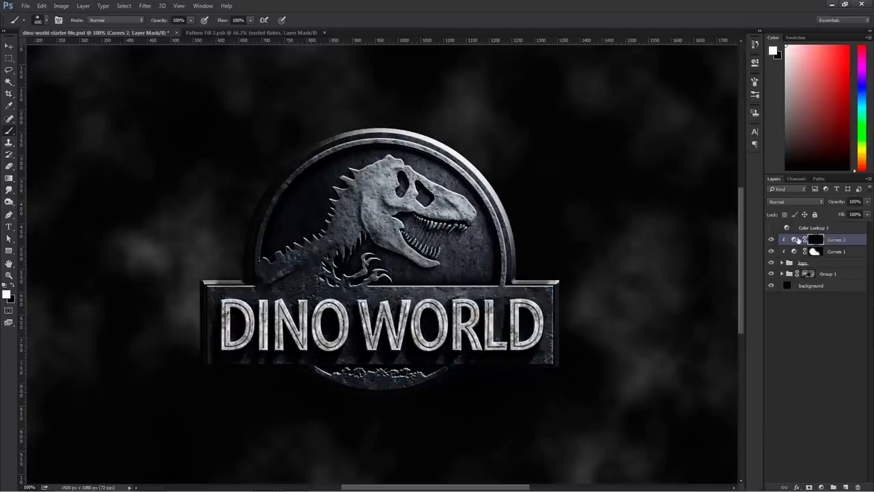
# Paint a soft white highlight on the Curves 2 mask near the emblem's upper-right rim and lower the layer's opacity to 42%
pyautogui.click(453, 162)
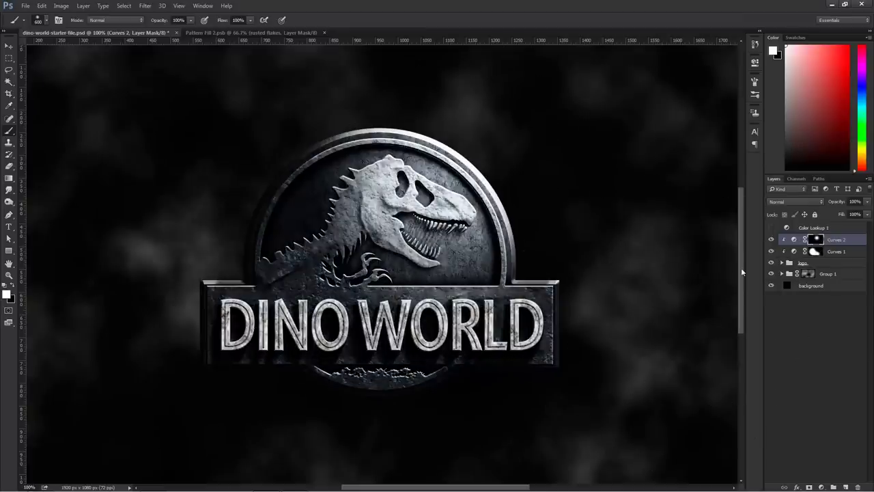
pyautogui.click(771, 239)
pyautogui.click(770, 239)
pyautogui.click(867, 202)
pyautogui.moveTo(866, 214); pyautogui.dragTo(835, 213)
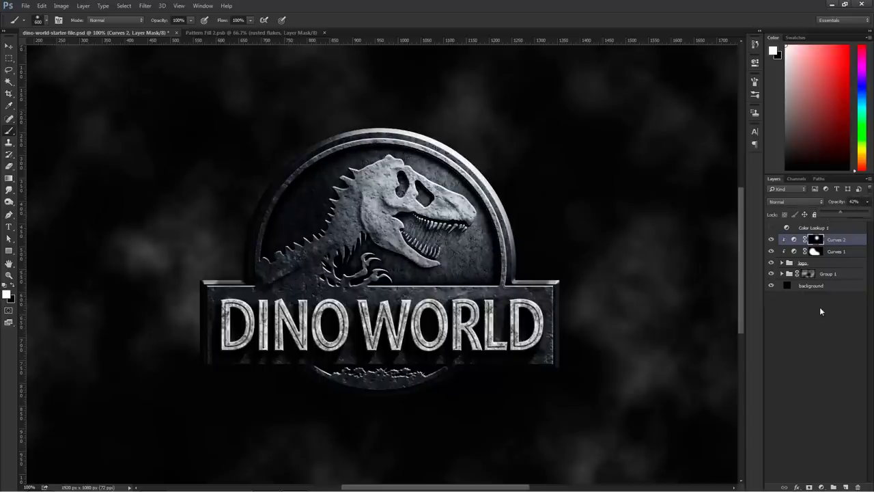
# Stamp the logo alone into a new merged layer with Group 1 and background hidden, and show both again
pyautogui.moveTo(771, 273); pyautogui.dragTo(767, 303)
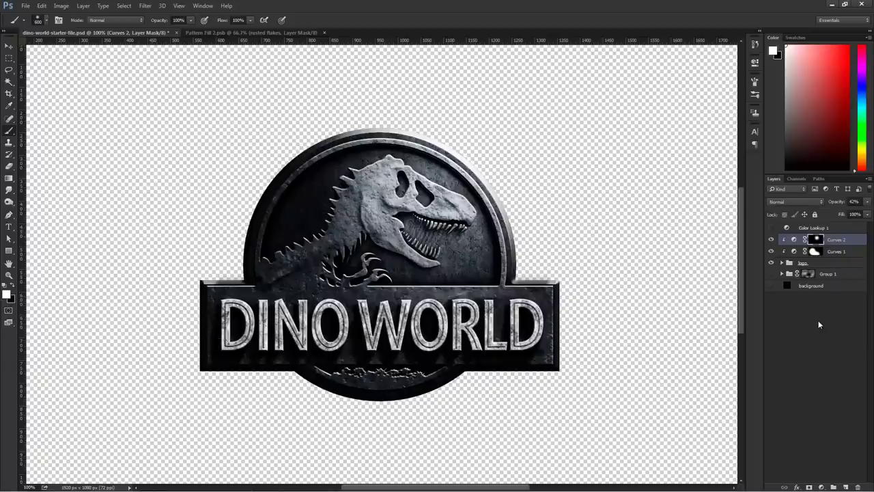
pyautogui.hotkey('ctrl', 'shift', 'alt', 'e')
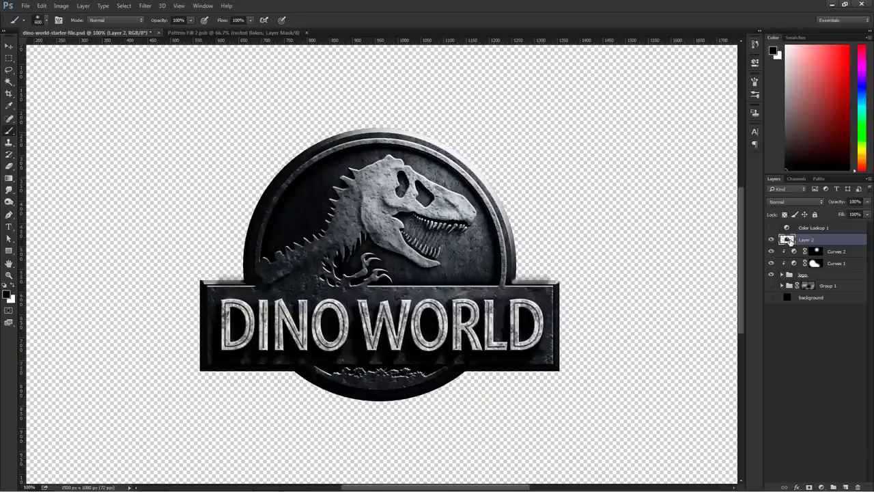
pyautogui.click(771, 240)
pyautogui.click(771, 240)
pyautogui.moveTo(771, 287); pyautogui.dragTo(771, 299)
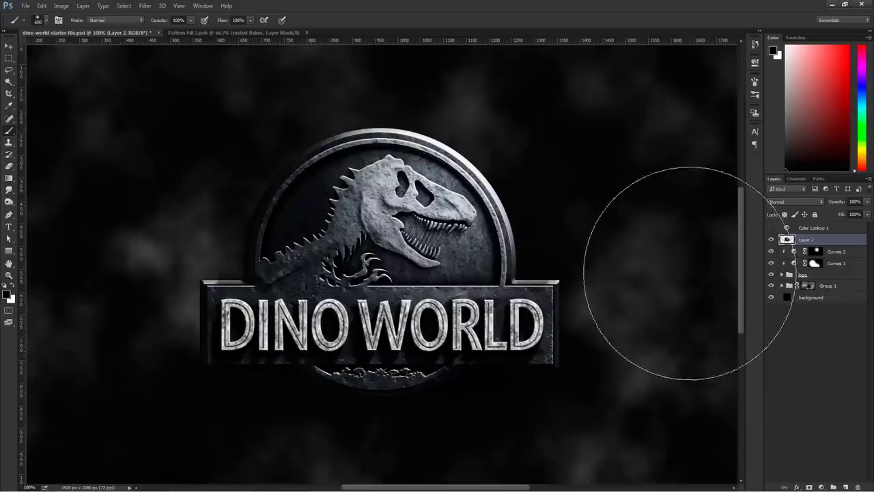
pyautogui.click(771, 240)
pyautogui.click(771, 241)
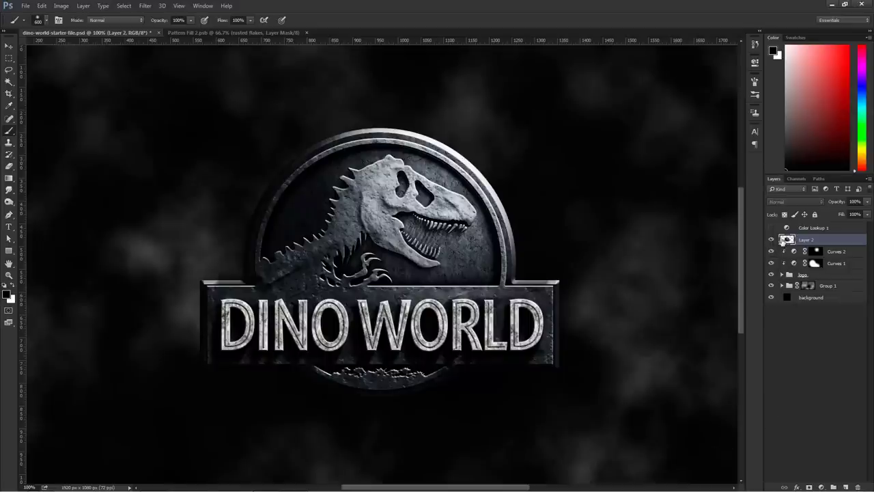
pyautogui.click(9, 46)
pyautogui.moveTo(442, 252); pyautogui.dragTo(482, 217)
pyautogui.hotkey('ctrl', 'z')
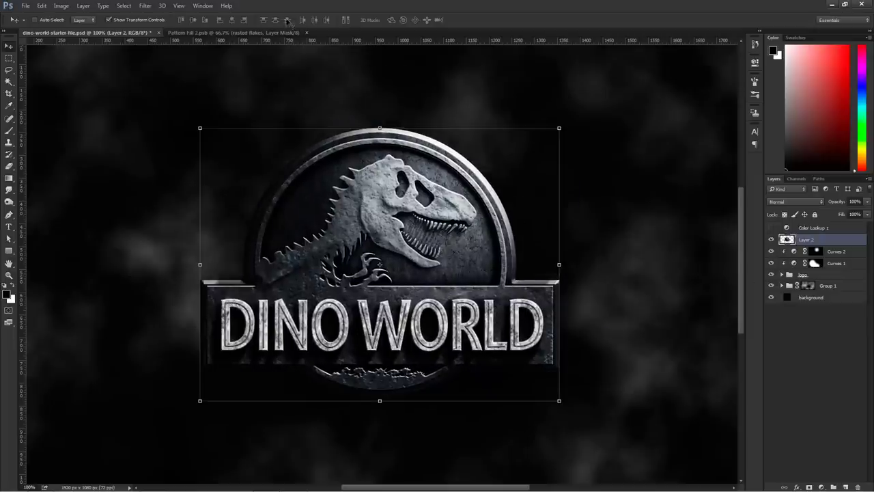
# Sharpen the merged logo layer with Unsharp Mask at amount 174%, radius 6.4 pixels and threshold 28 levels
pyautogui.click(143, 6)
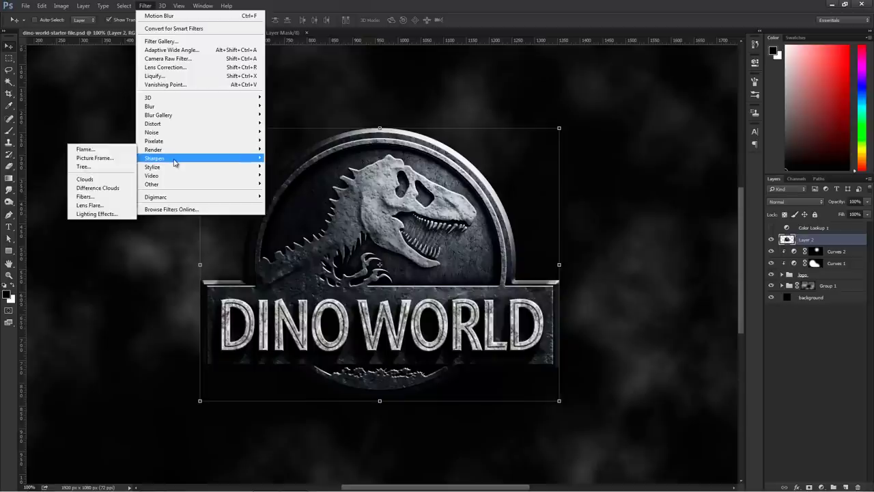
pyautogui.moveTo(175, 161)
pyautogui.click(106, 201)
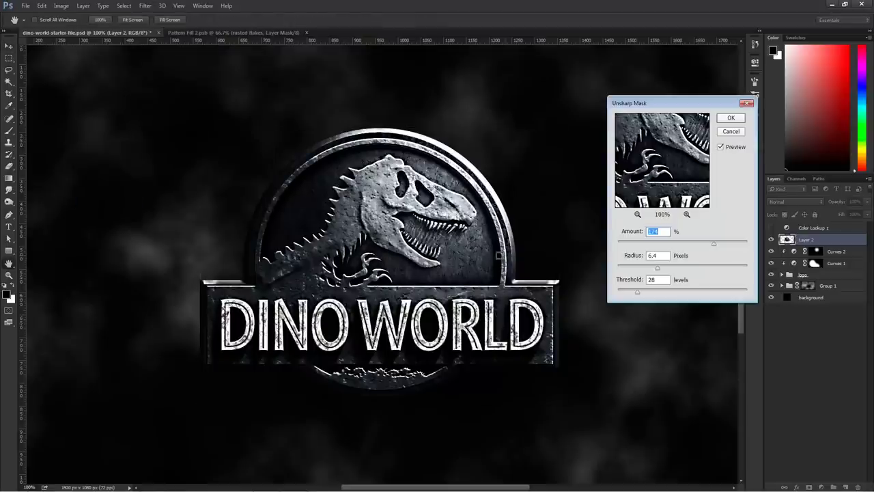
pyautogui.click(732, 119)
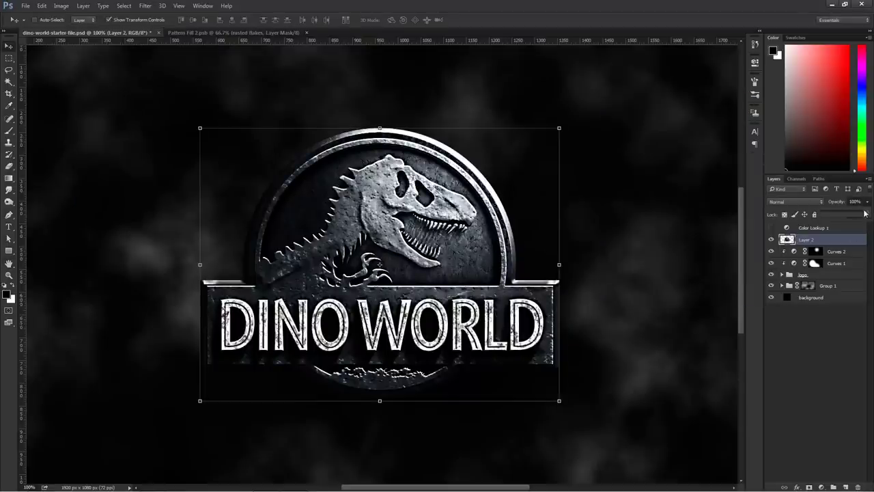
# Lower the sharpened Layer 2's opacity to 23% and show the Color Lookup 1 grade, with the whole image fitted in view
pyautogui.hotkey('ctrl', 'z')
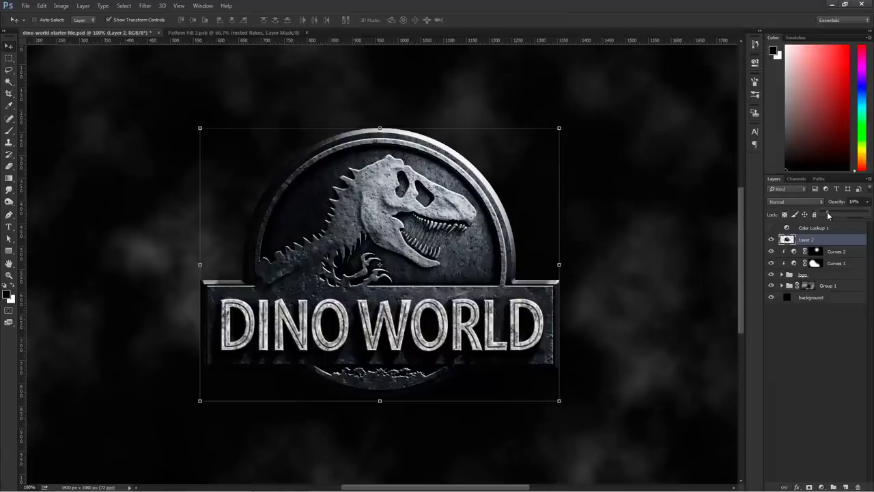
pyautogui.moveTo(833, 211); pyautogui.dragTo(824, 215)
pyautogui.click(770, 228)
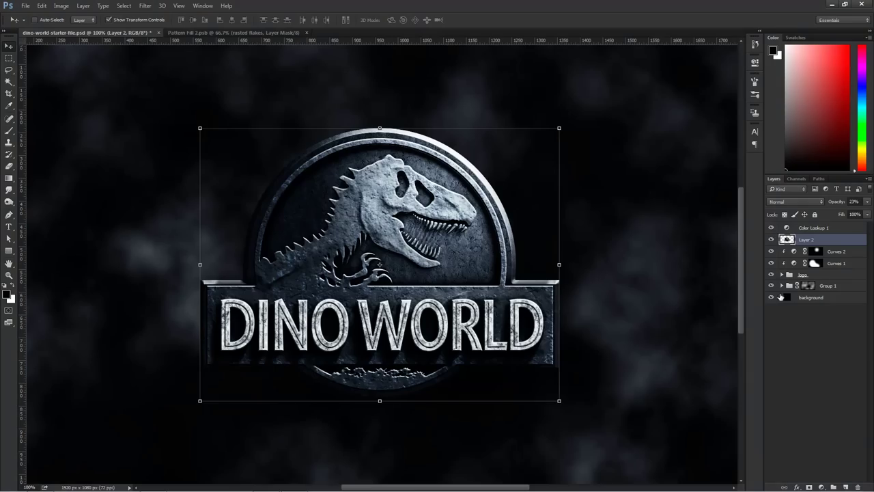
pyautogui.press('z')
pyautogui.click(412, 230)
pyautogui.rightClick(312, 239)
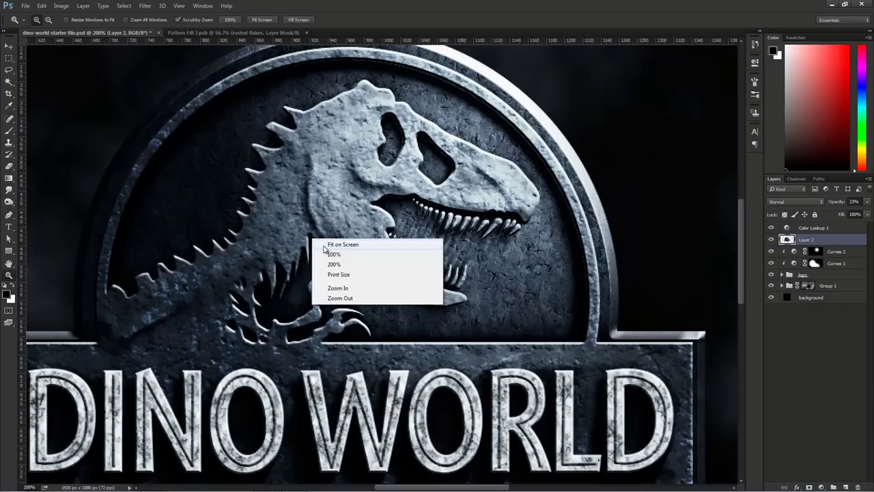
pyautogui.click(325, 245)
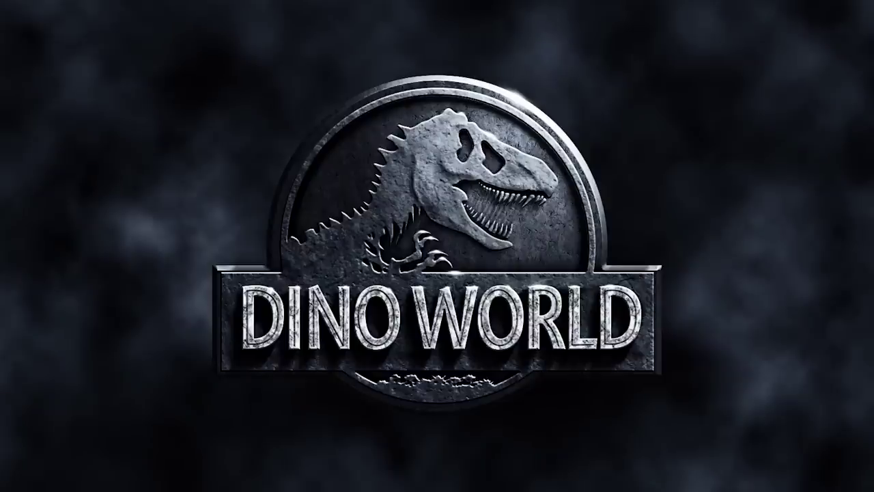